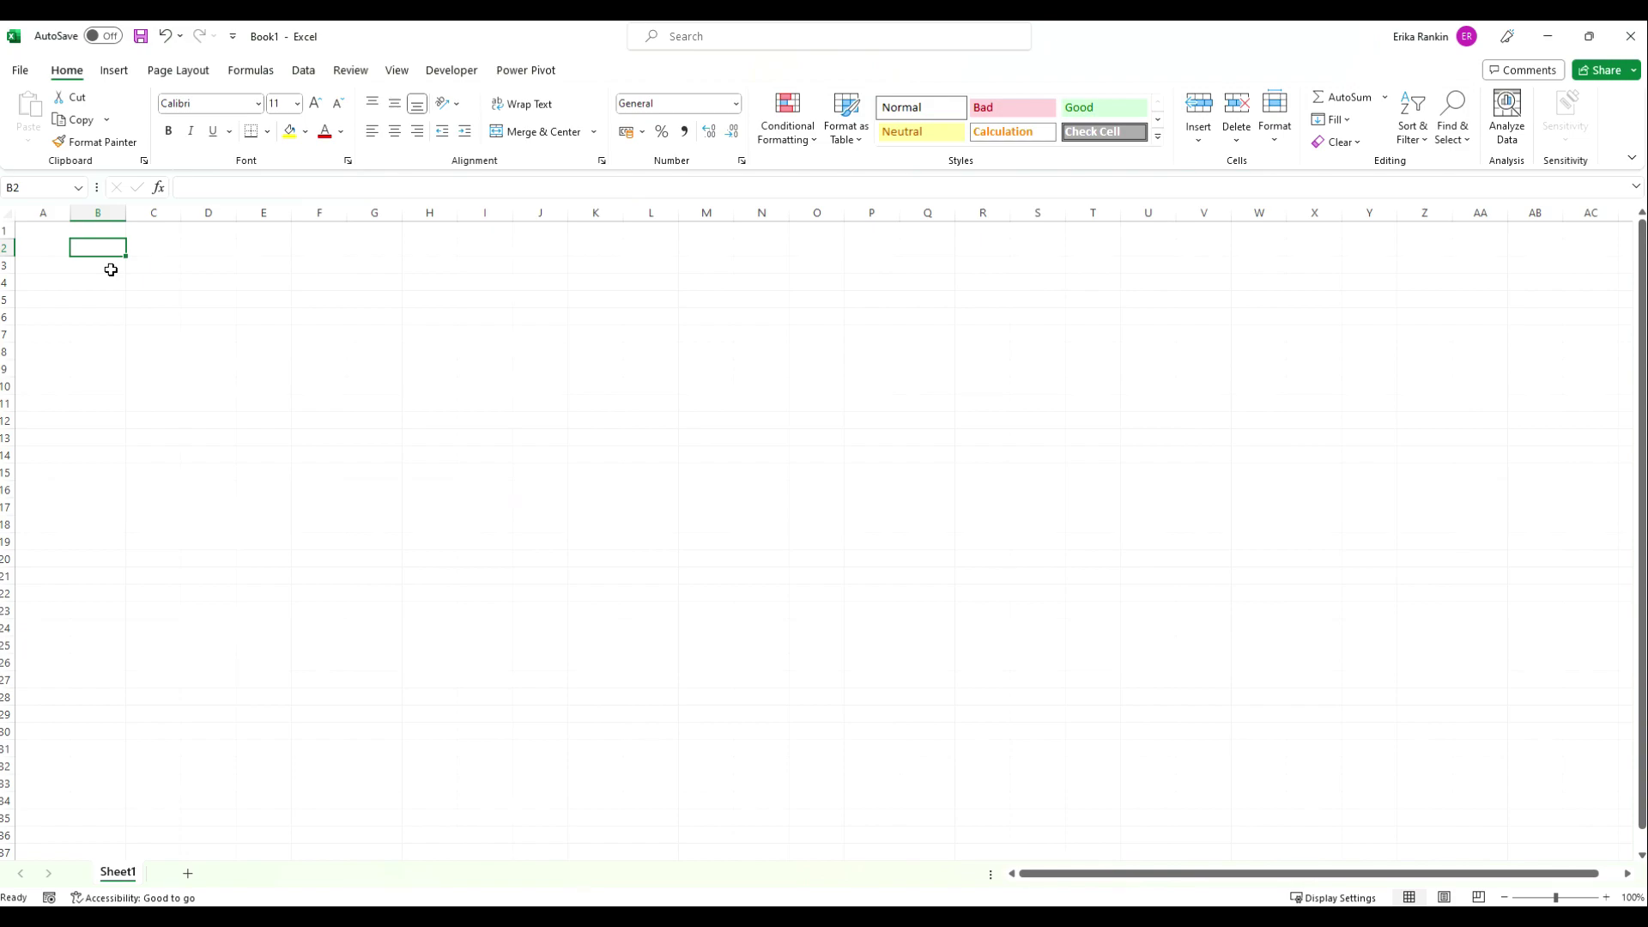
# Enter the formula =SEQUENCE(10,10,1,1) in cell B2.
pyautogui.write('=se')
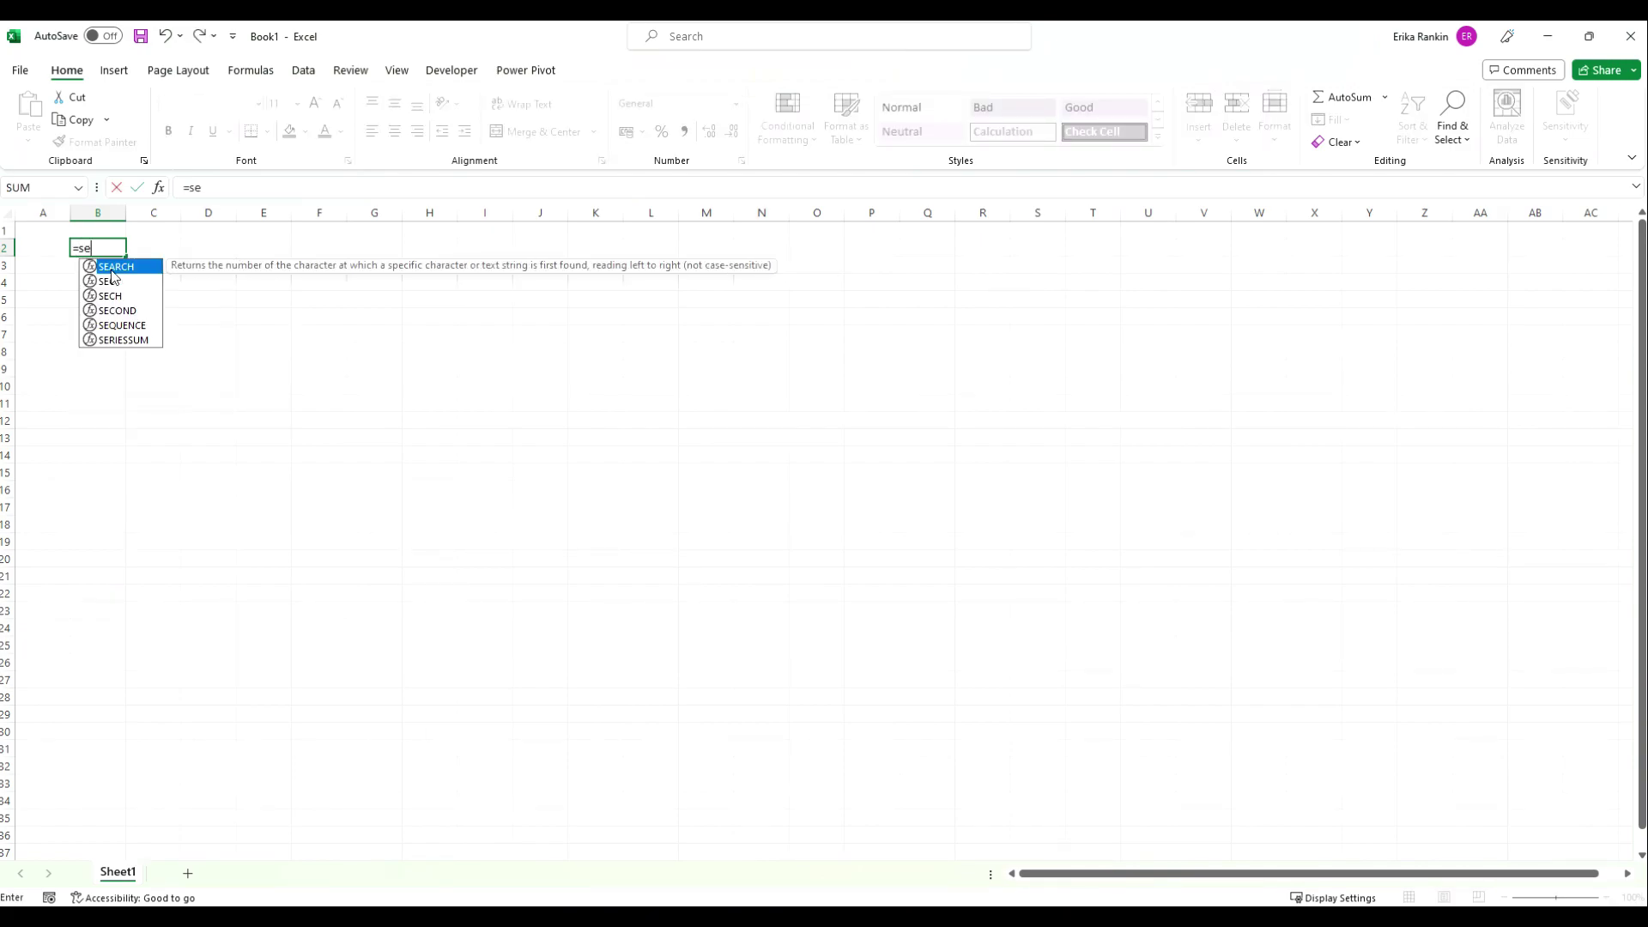
pyautogui.press('Down')
pyautogui.press('Down')
pyautogui.press('Down')
pyautogui.press('Down')
pyautogui.press('Tab')
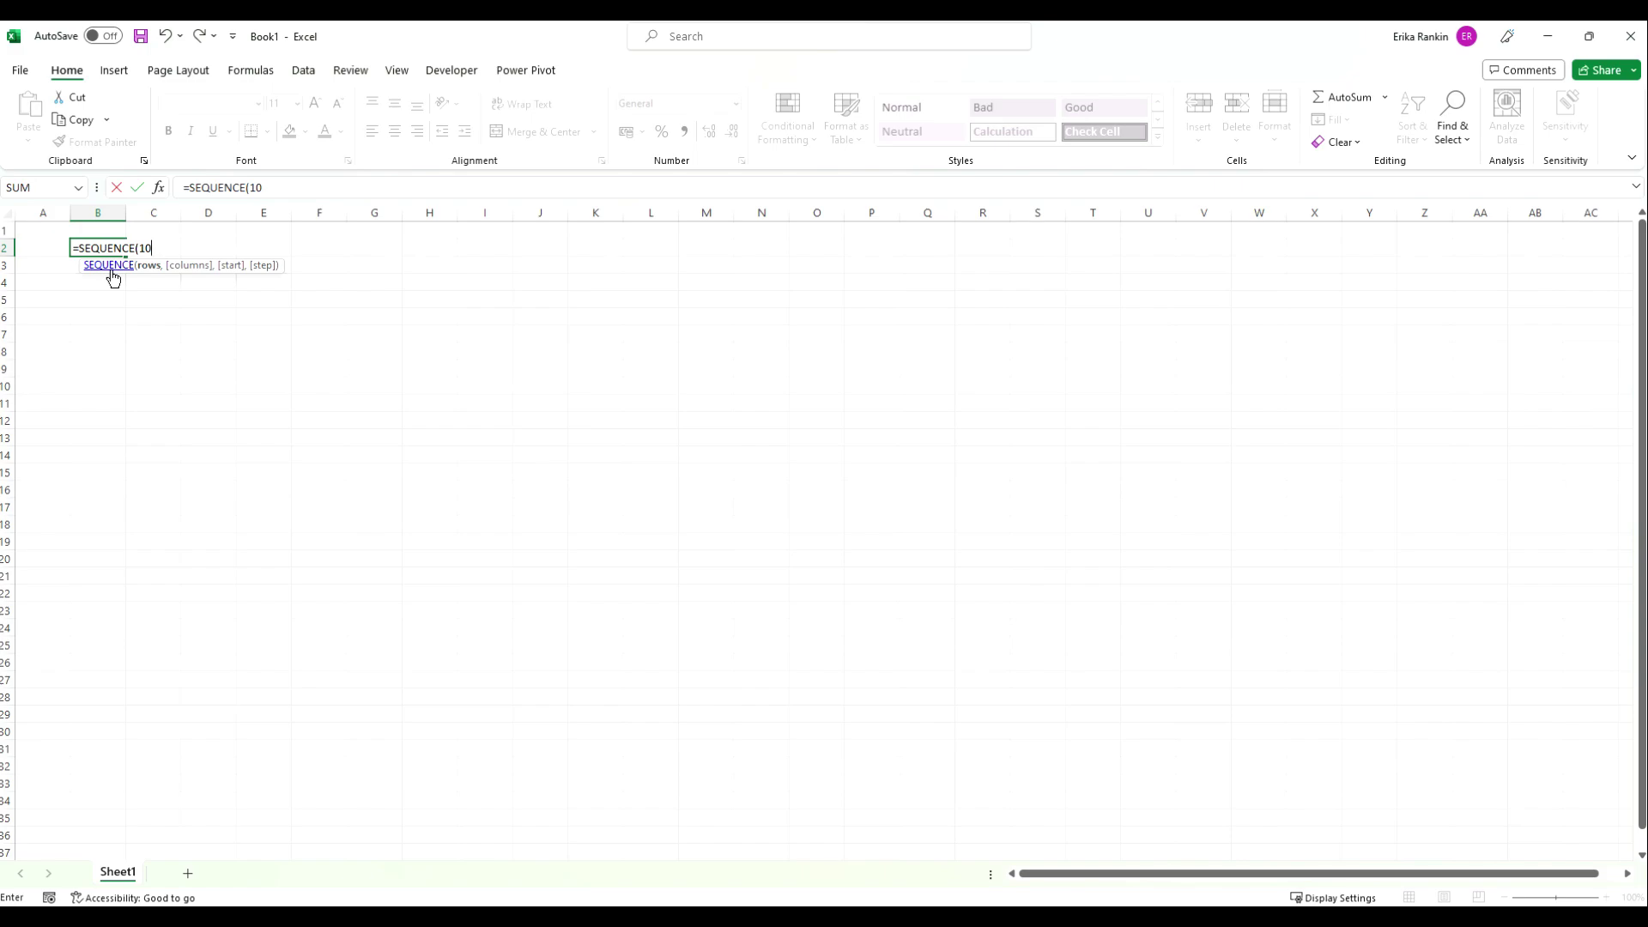
pyautogui.write('10,10,1,1')
pyautogui.press('Return')
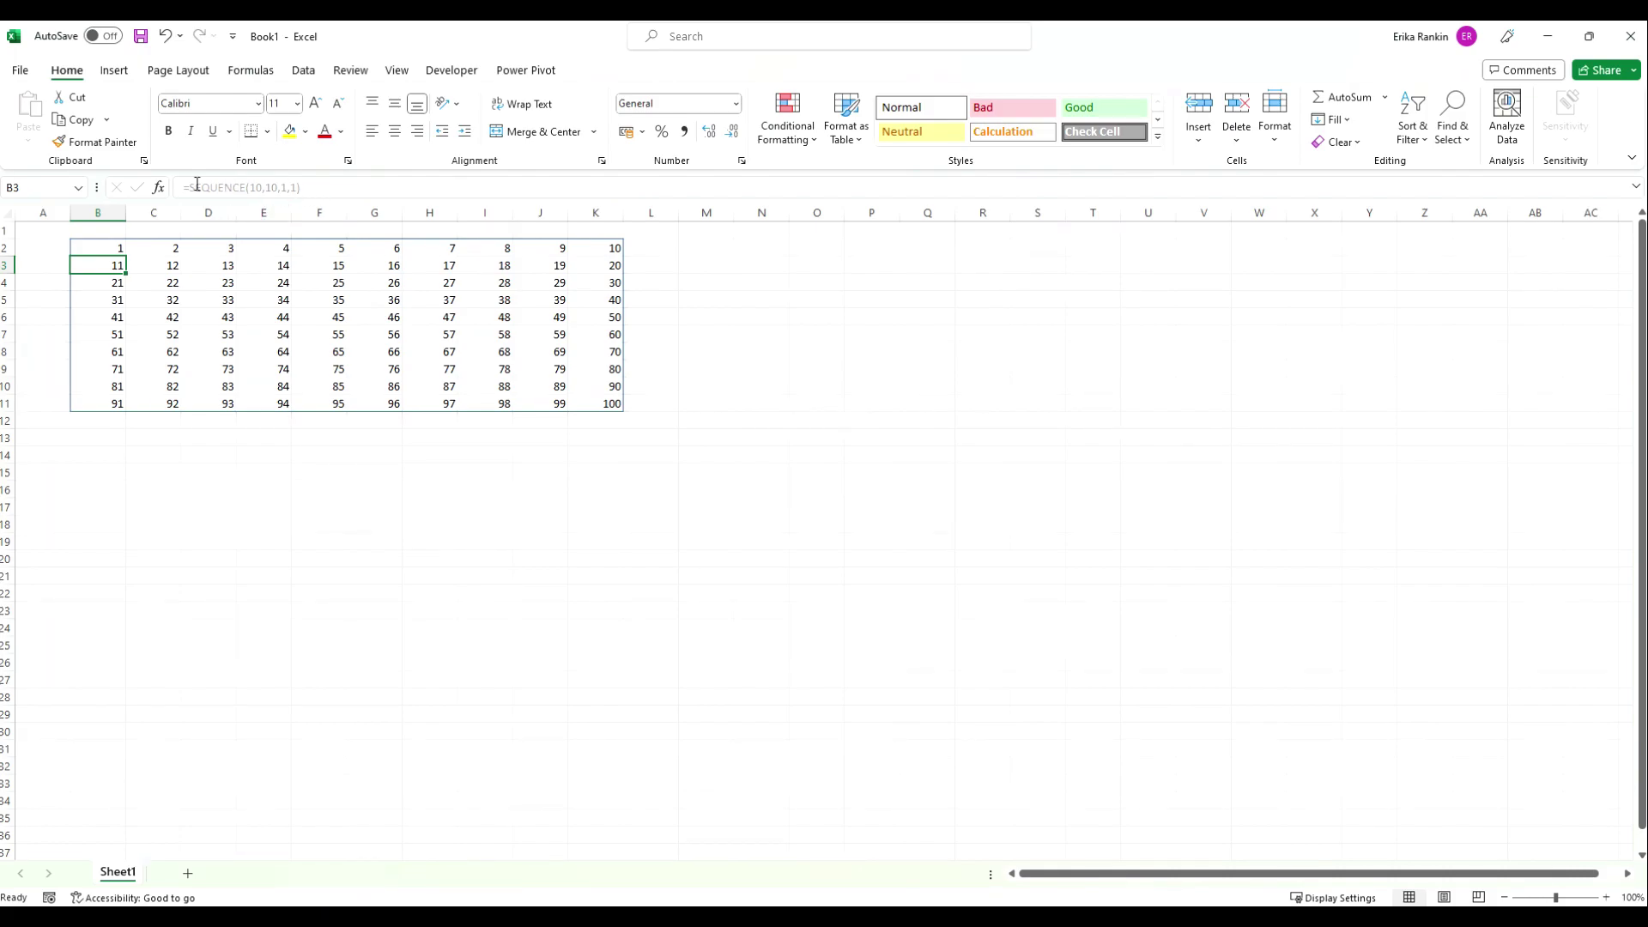
# Set the step argument of the SEQUENCE formula in B2 to 2, and clear the formula from the cell.
pyautogui.click(109, 247)
pyautogui.click(295, 187)
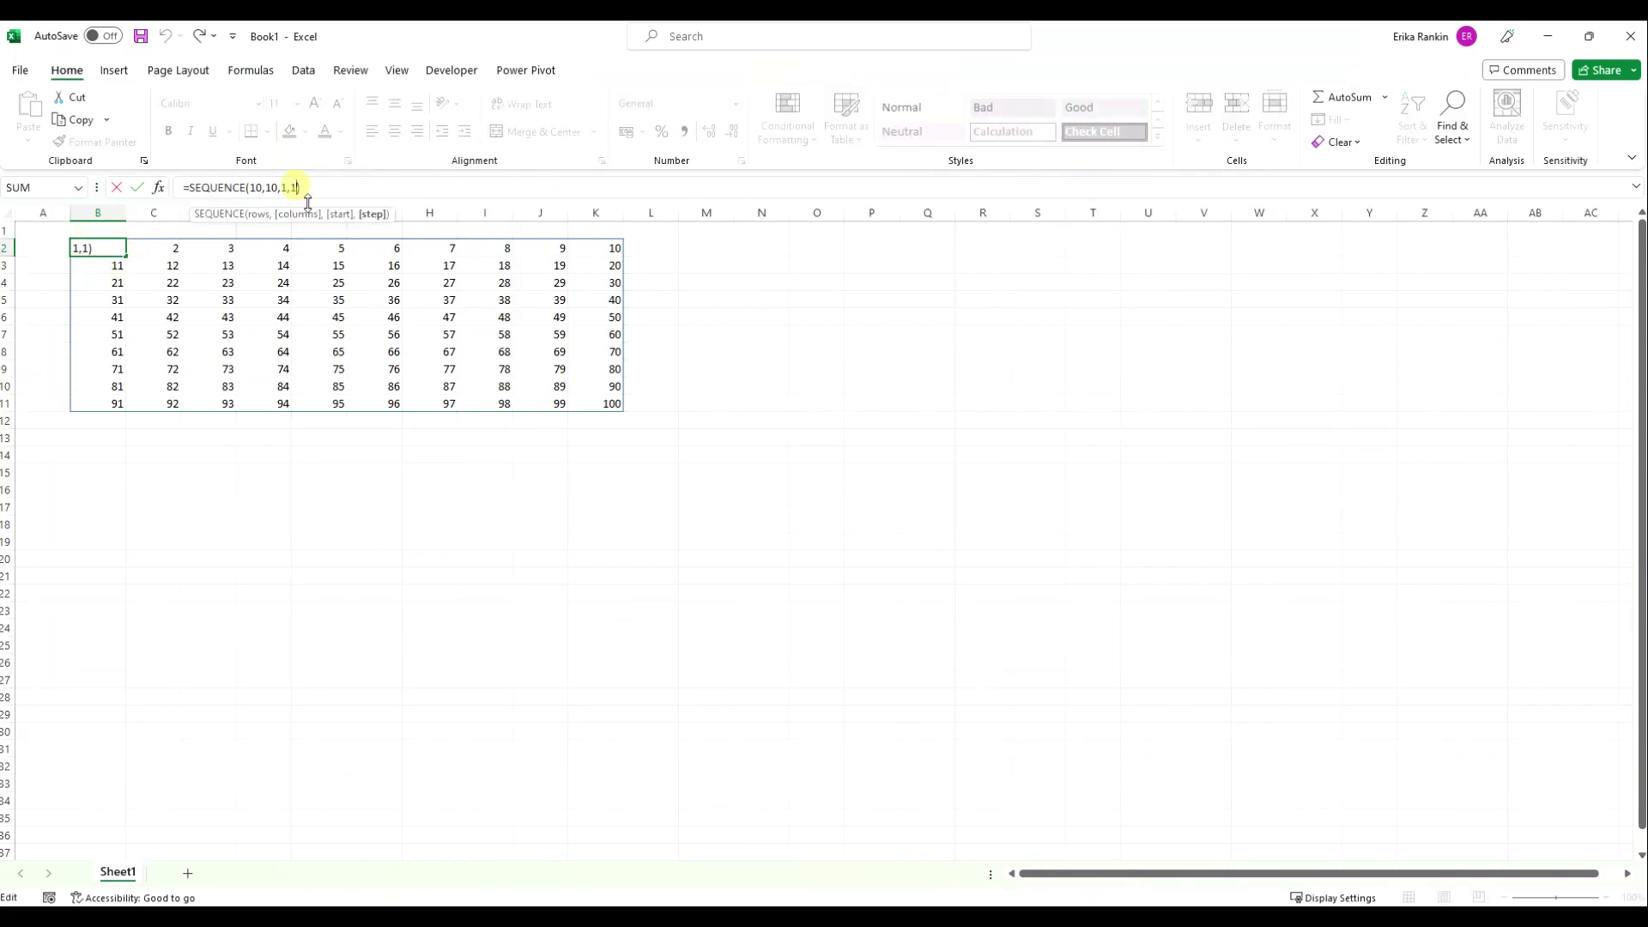
pyautogui.press('BackSpace')
pyautogui.write('2')
pyautogui.press('Return')
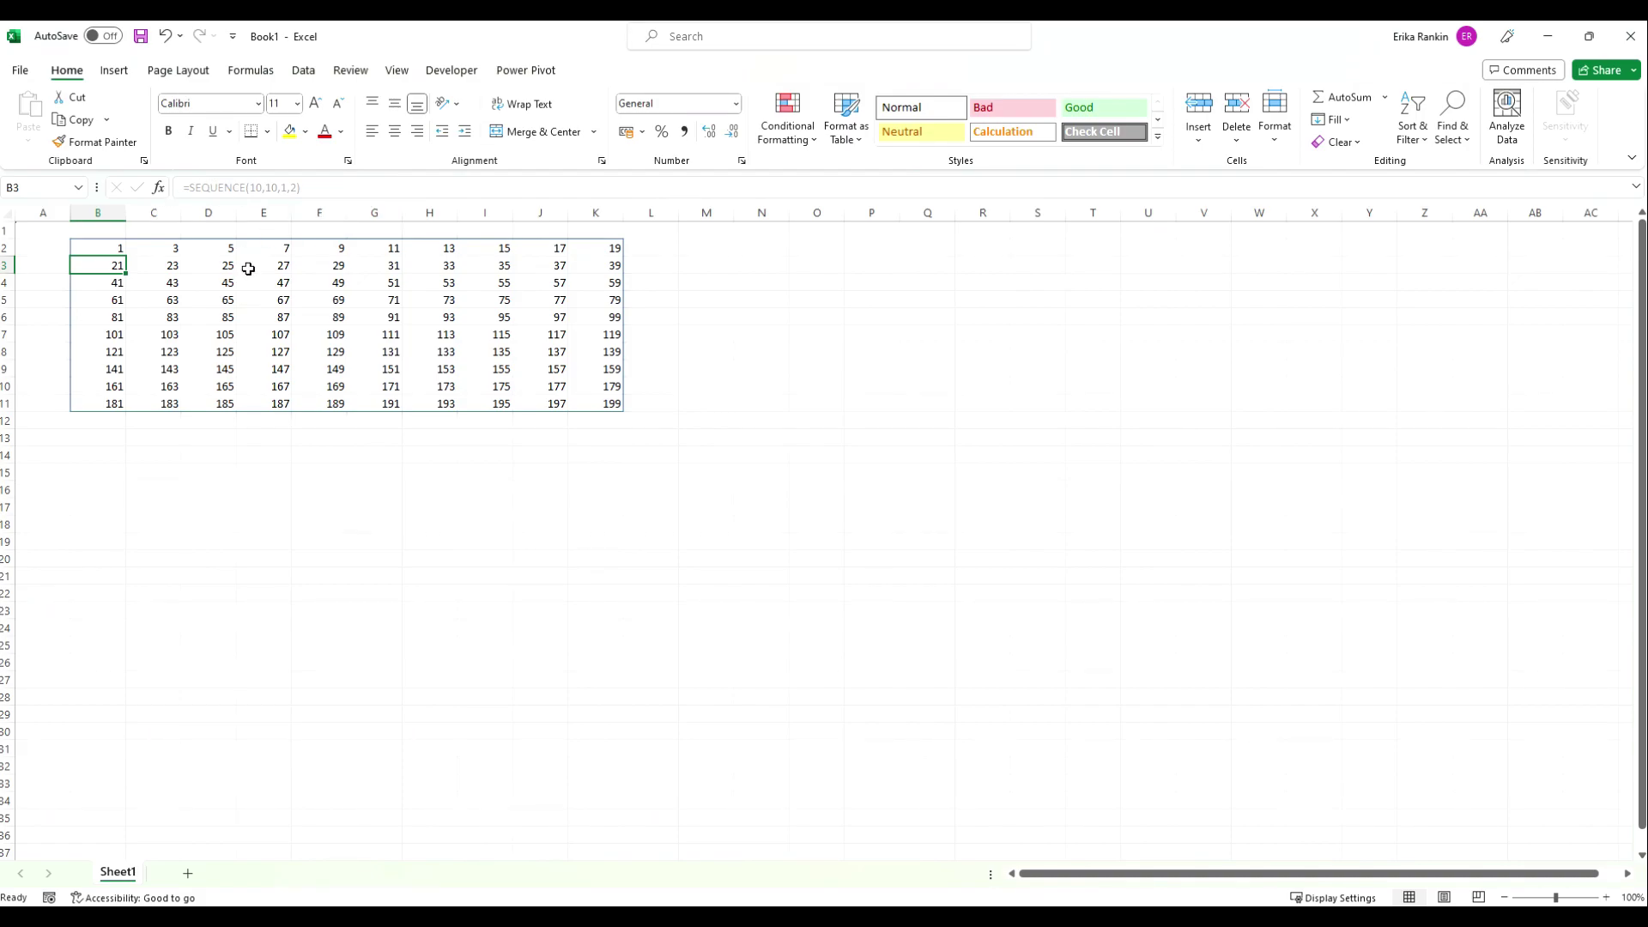
pyautogui.click(103, 251)
pyautogui.press('Delete')
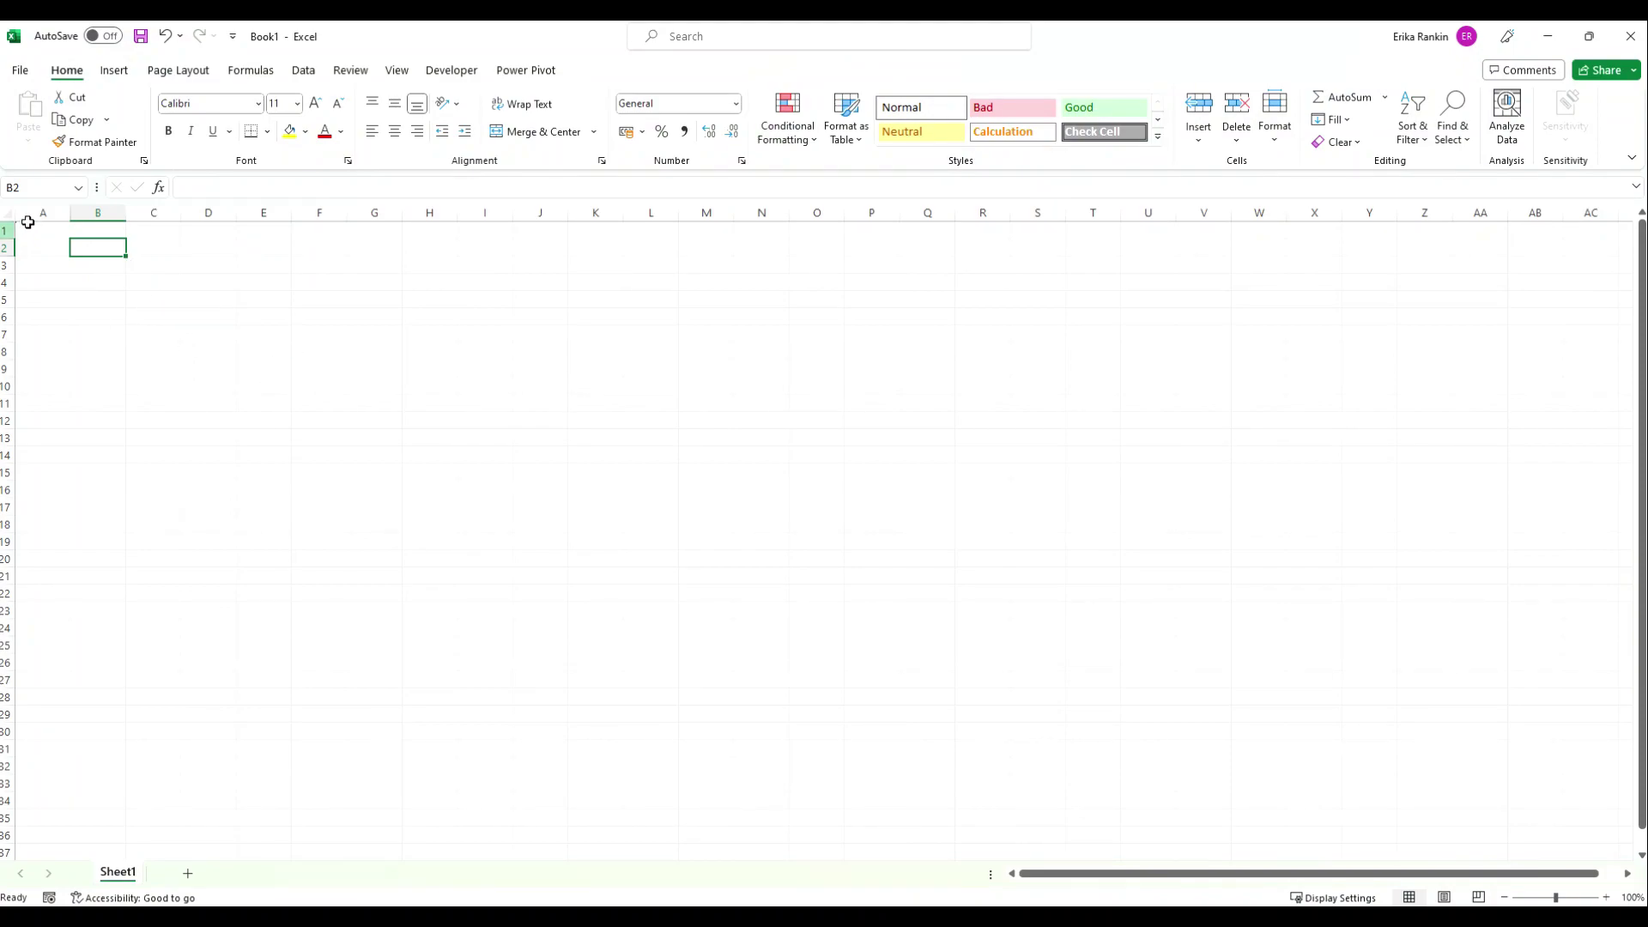
# Set the width of column A to 20.
pyautogui.rightClick(45, 213)
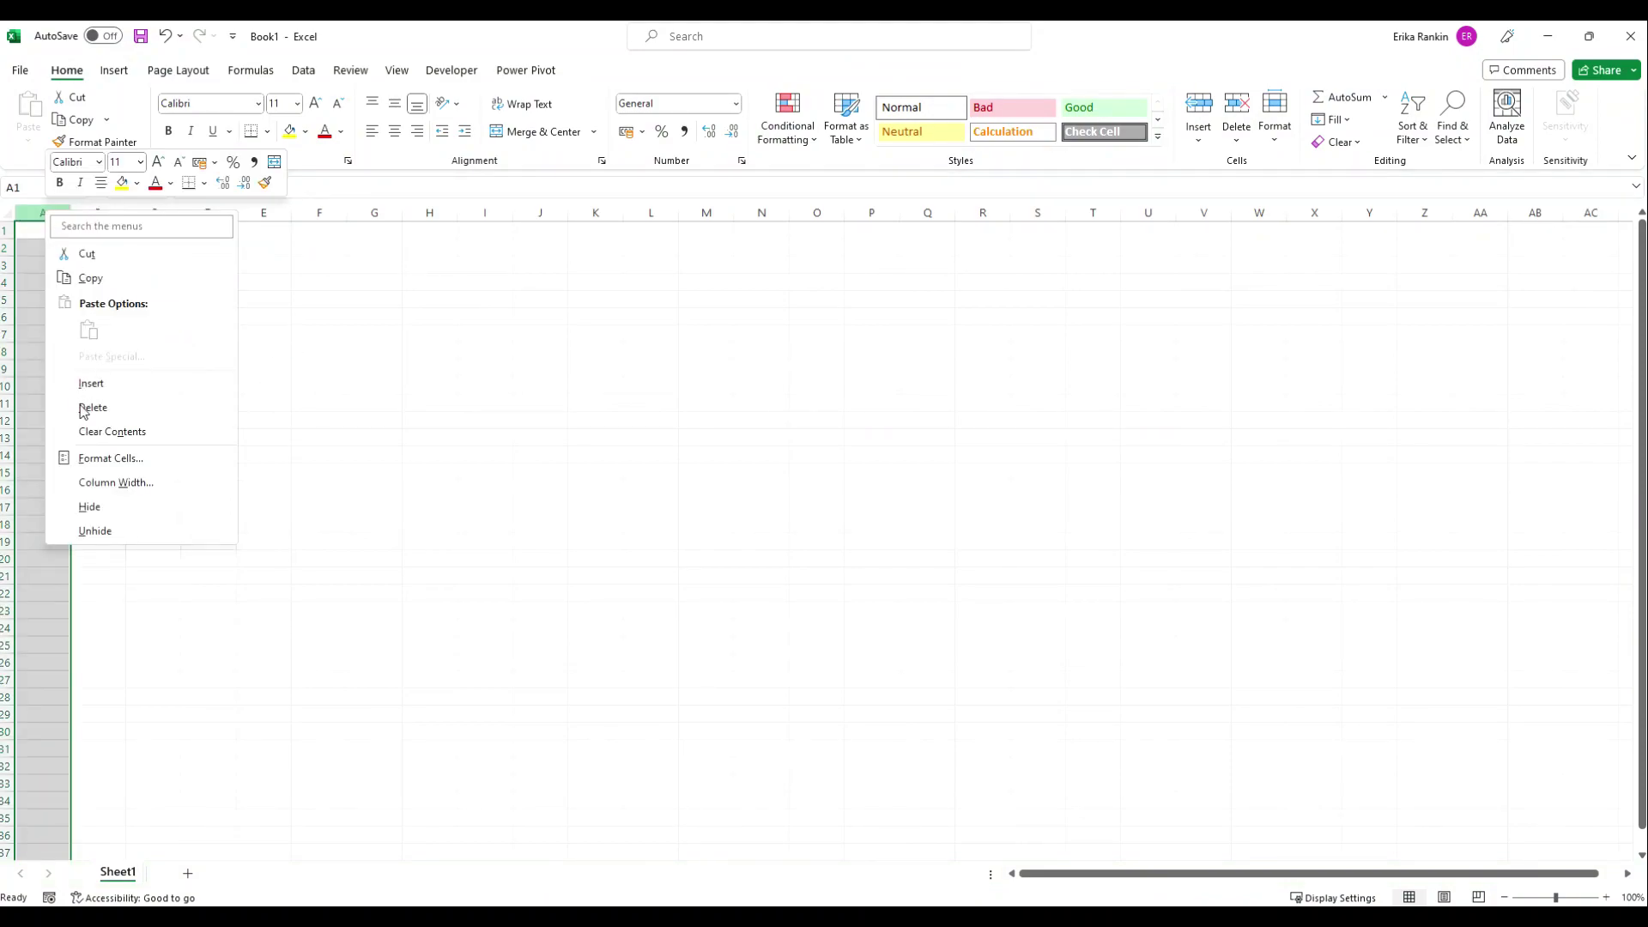
pyautogui.click(110, 484)
pyautogui.write('20')
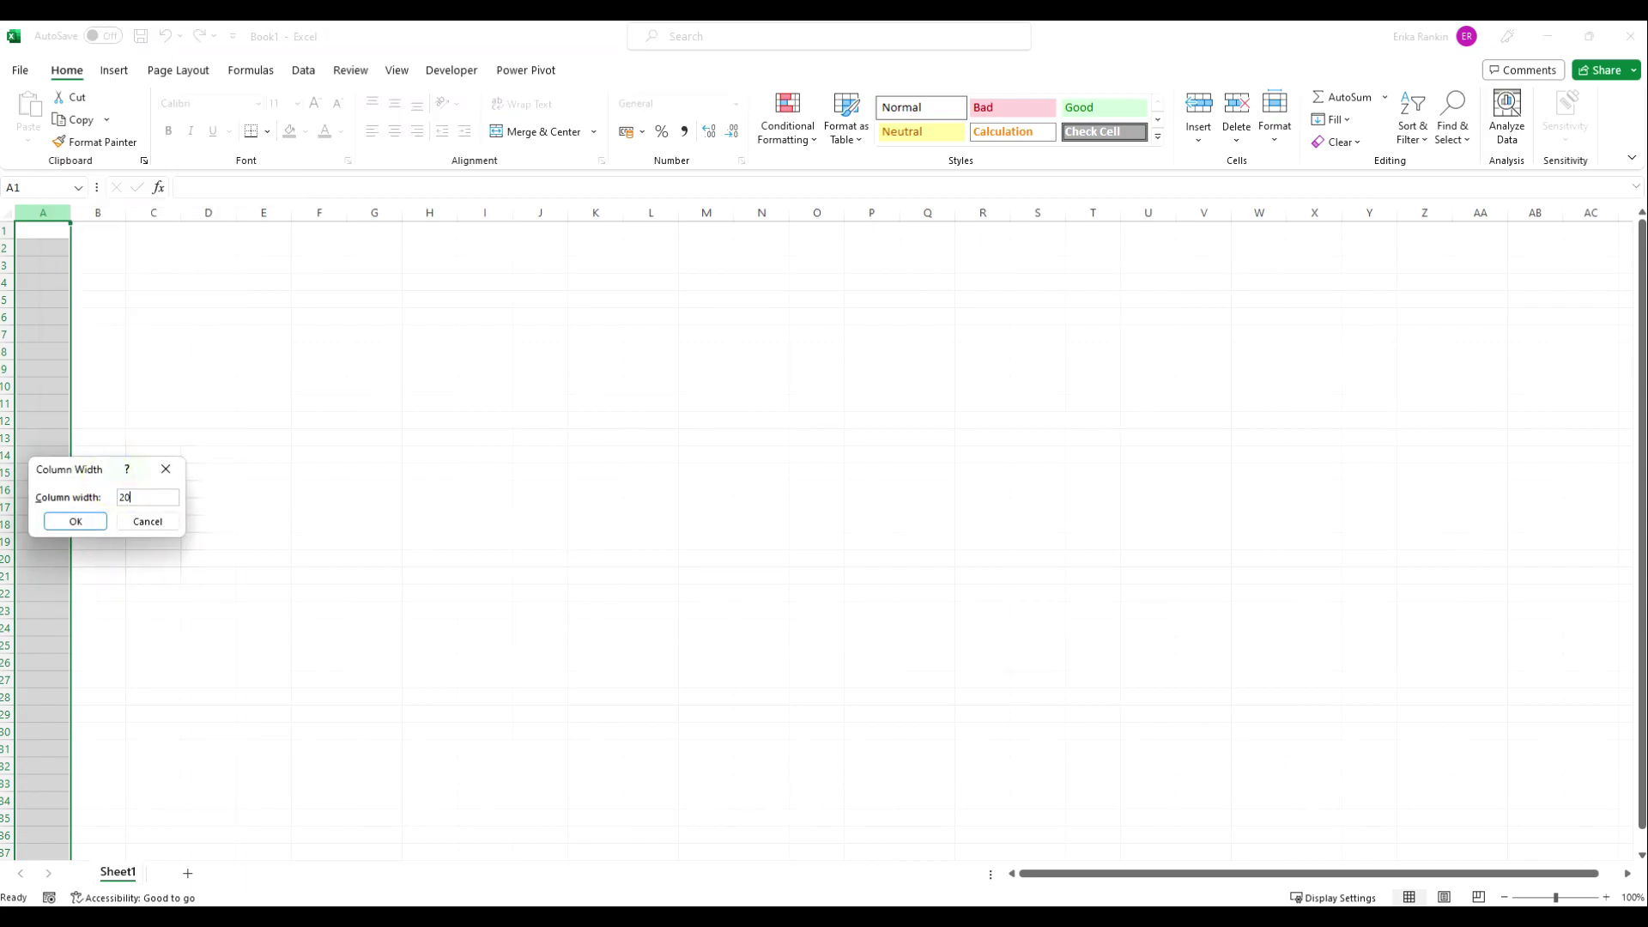
pyautogui.press('Return')
# Fill cell A2 with the standard dark blue and cell A3 with the gold theme colour.
pyautogui.click(90, 251)
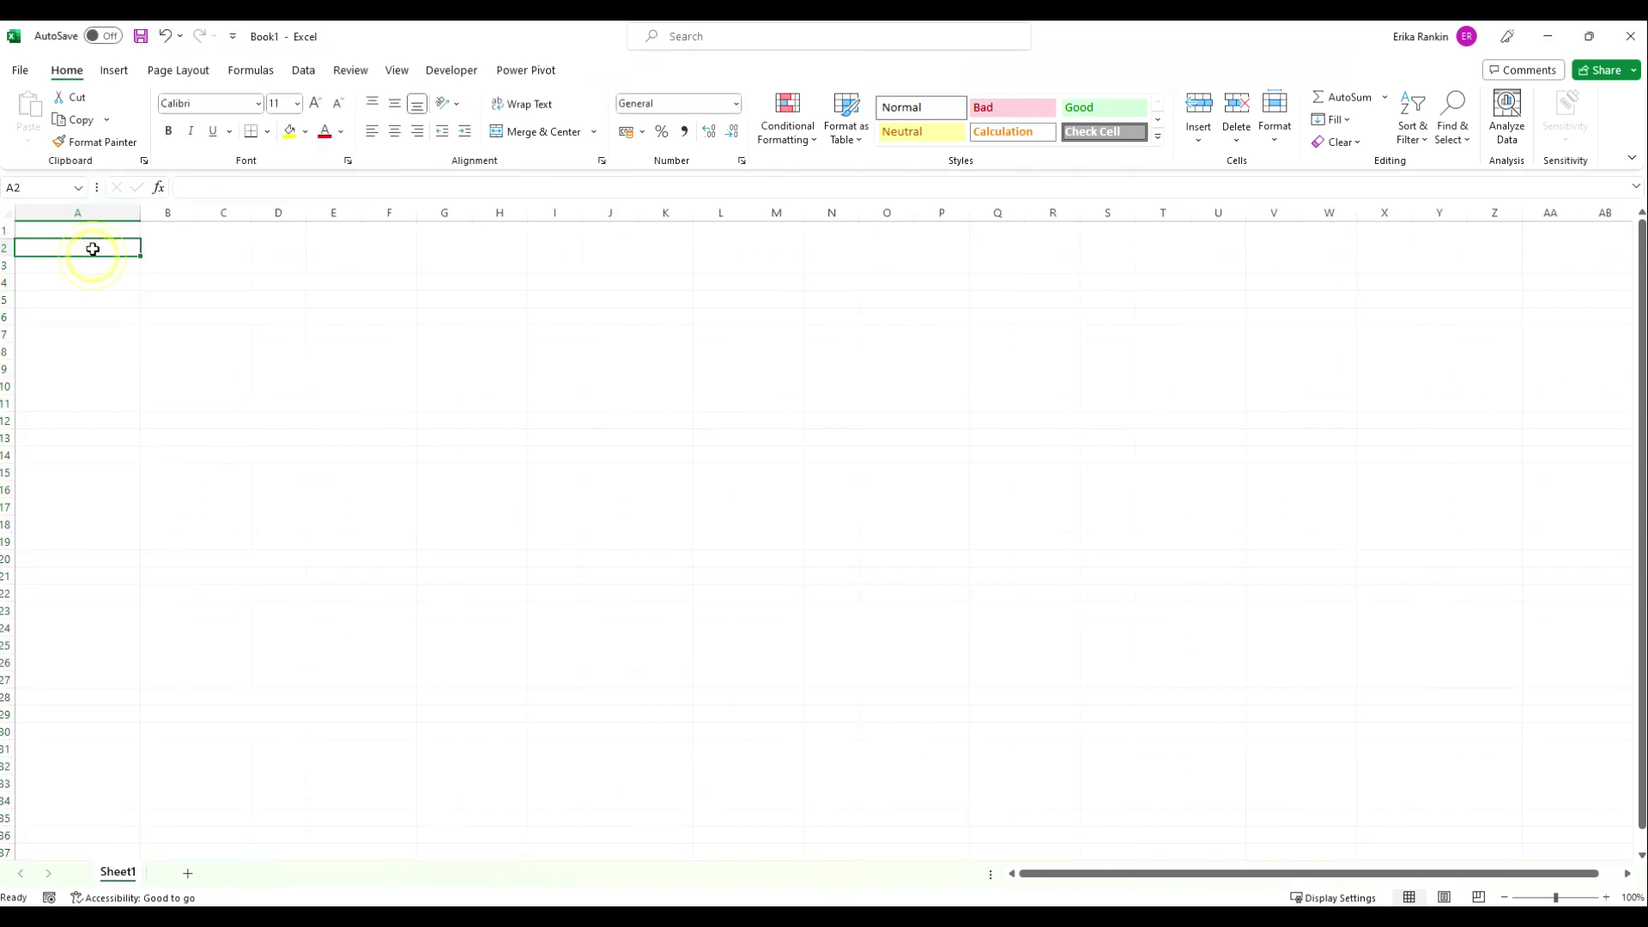
pyautogui.click(308, 133)
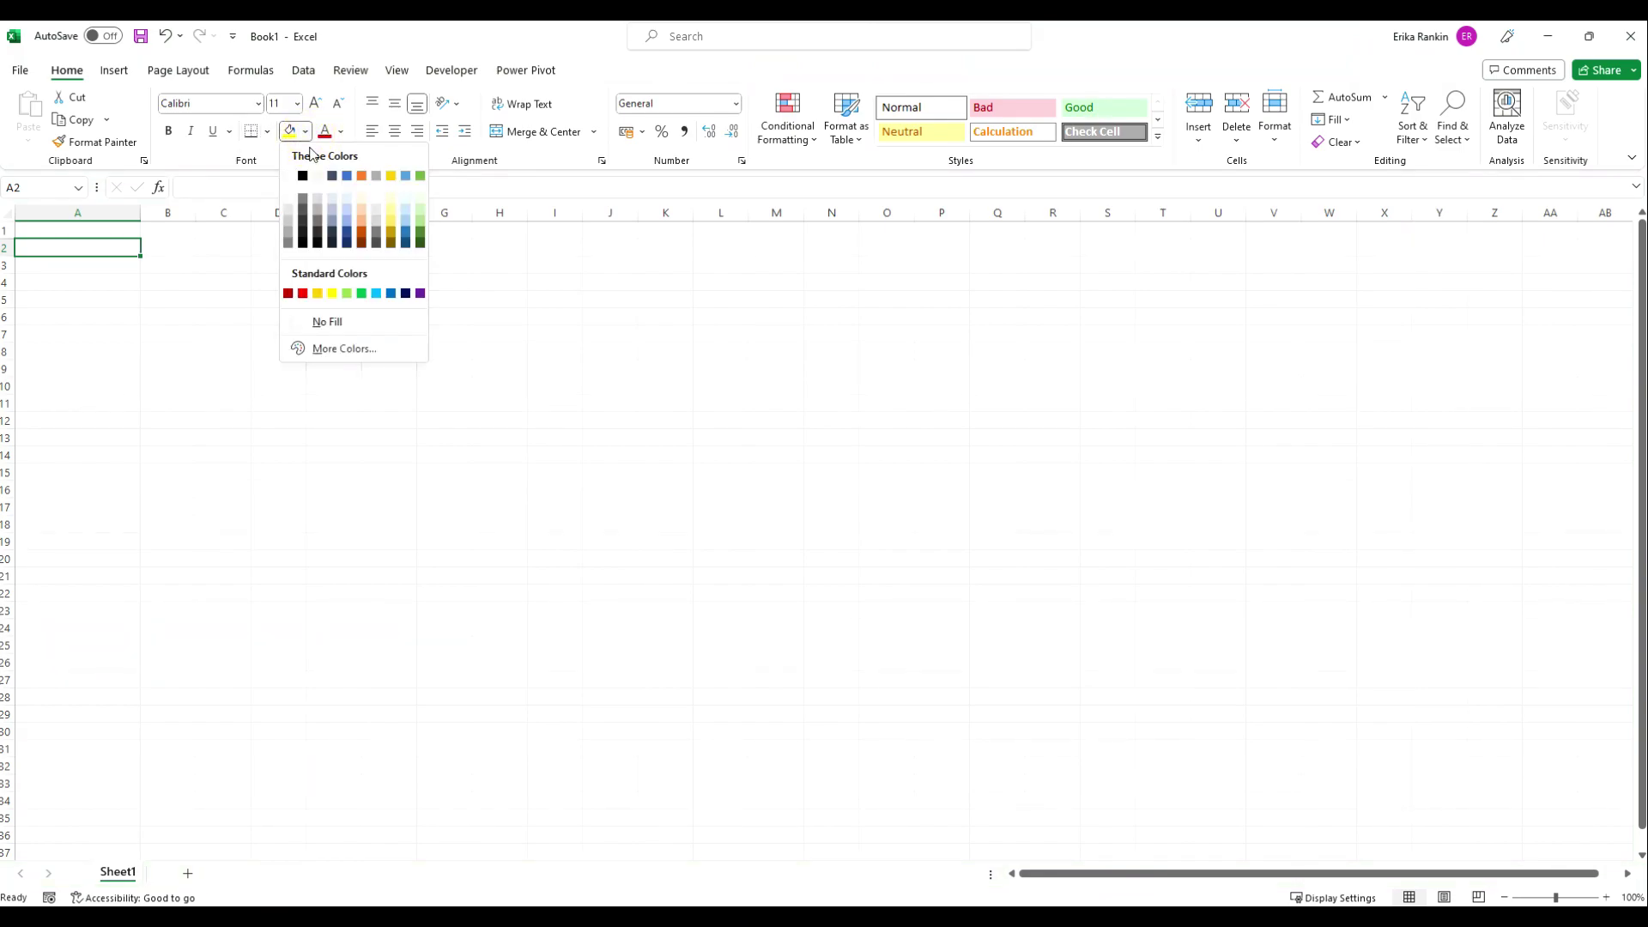
pyautogui.click(405, 293)
pyautogui.click(112, 266)
pyautogui.click(306, 131)
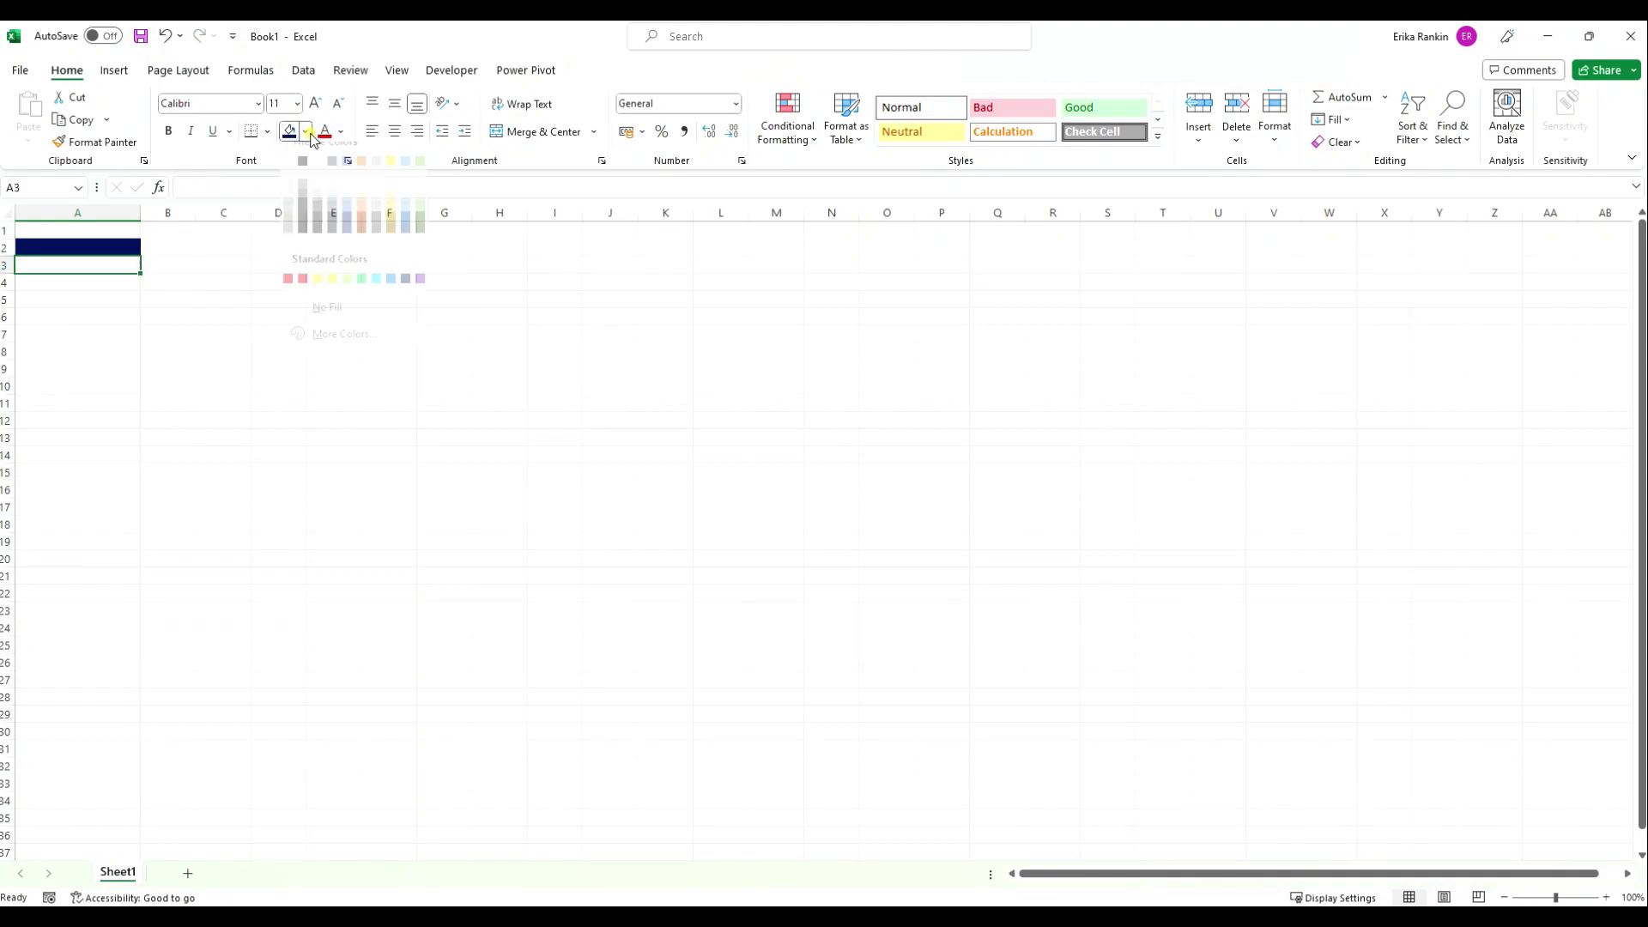
pyautogui.click(391, 175)
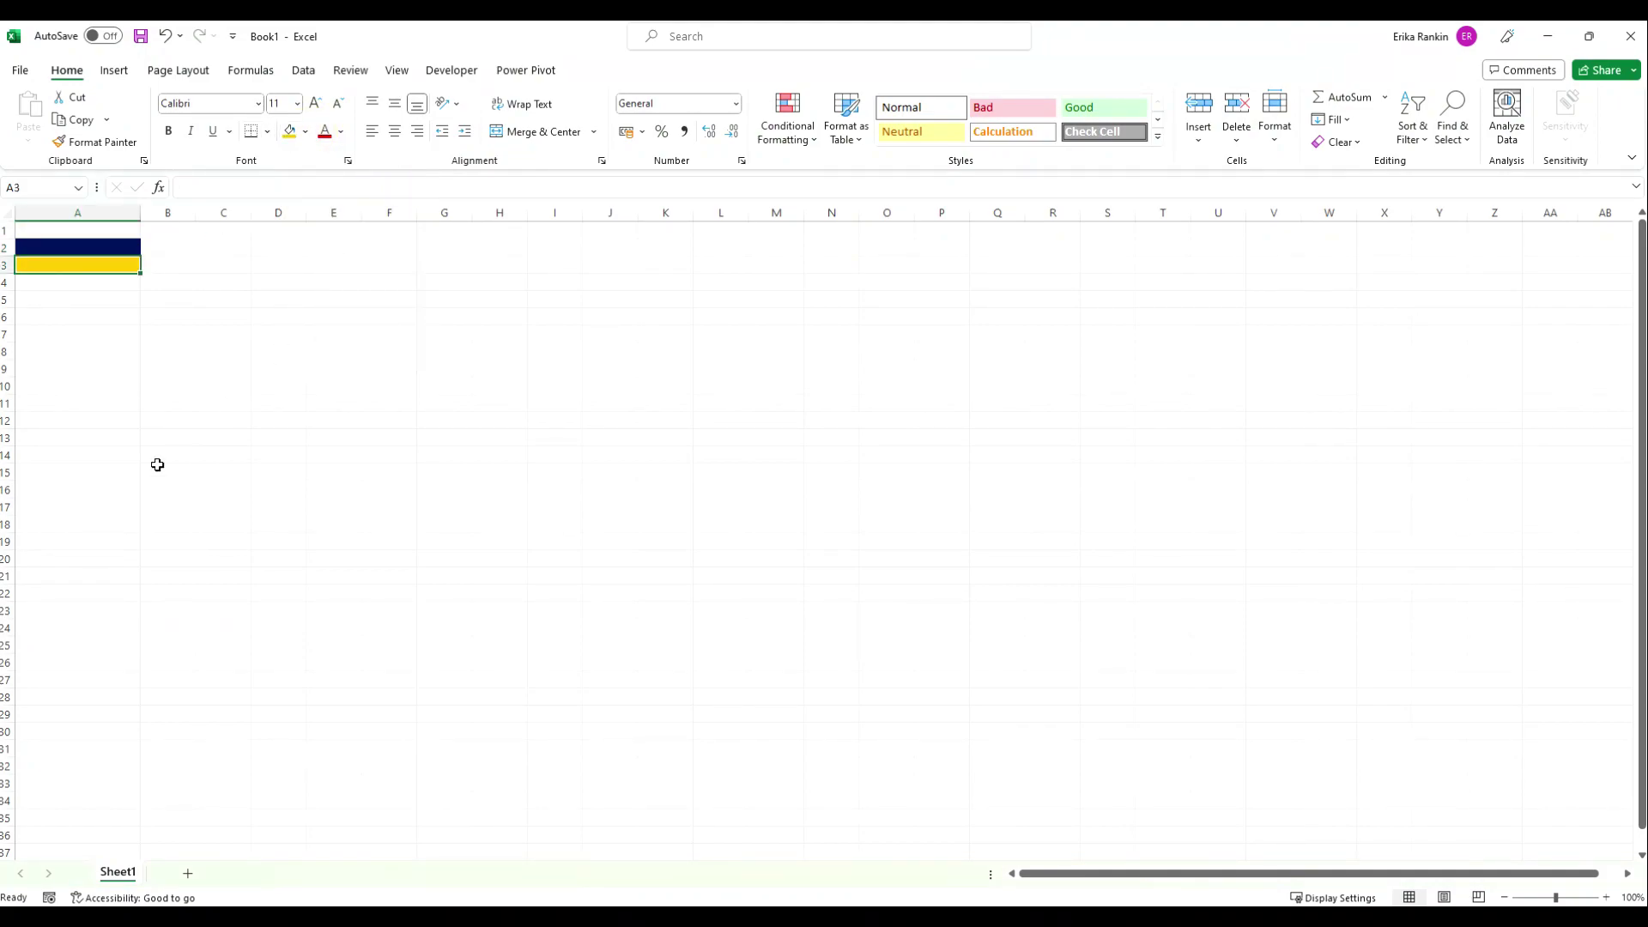
# Enter the heading "List" in cell B24.
pyautogui.click(62, 250)
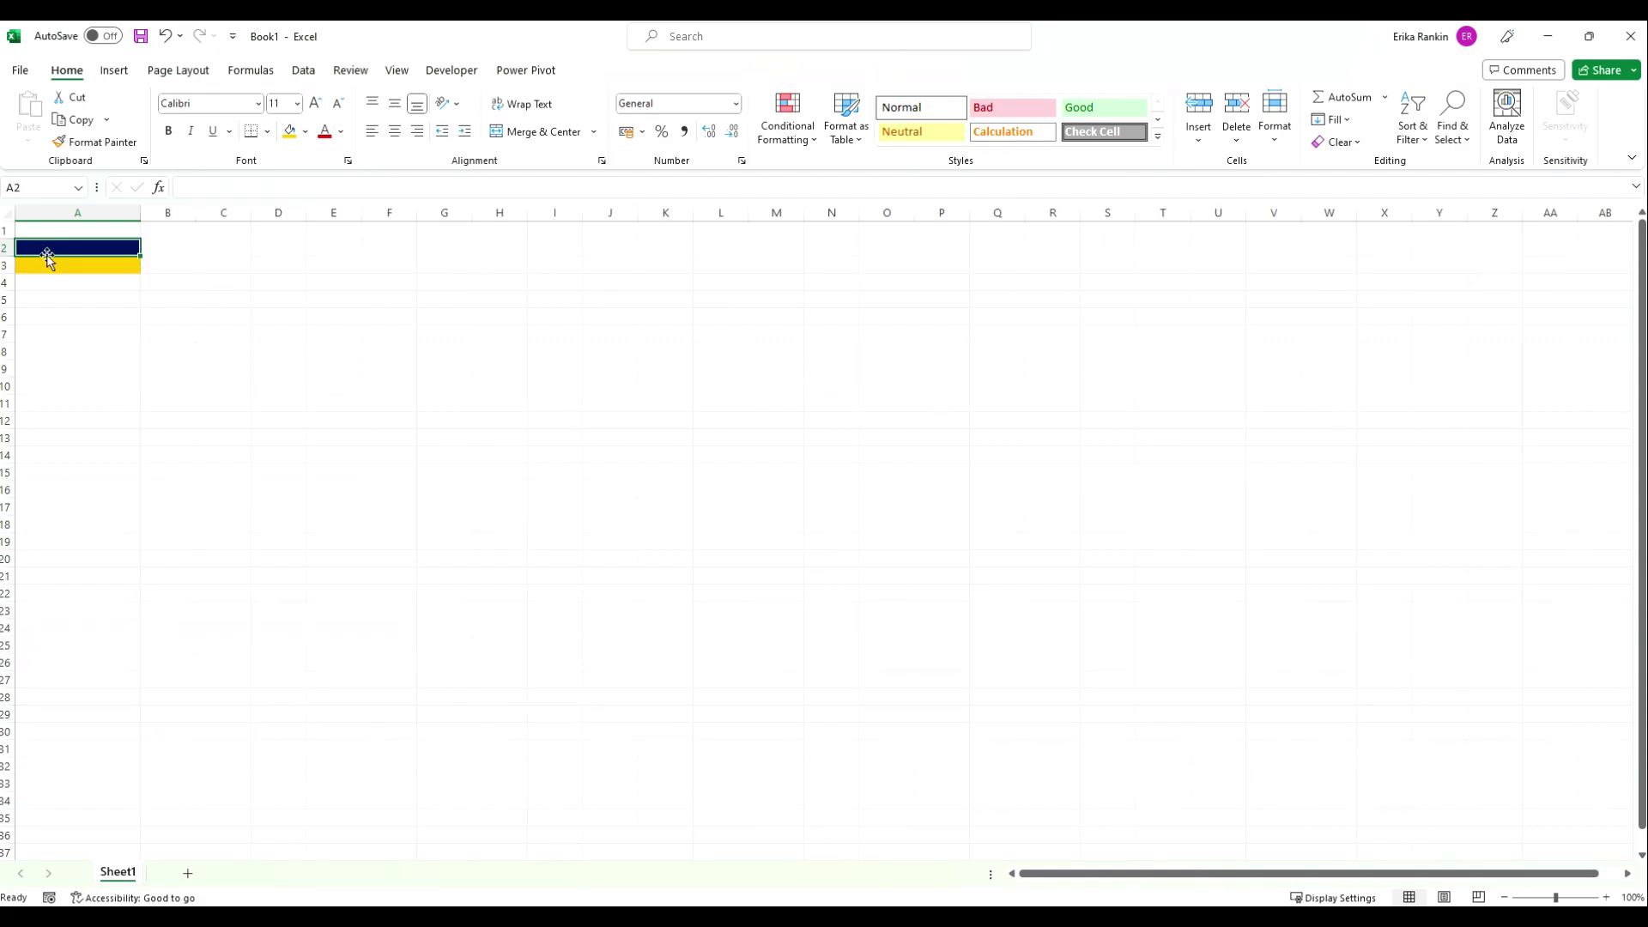
pyautogui.click(79, 385)
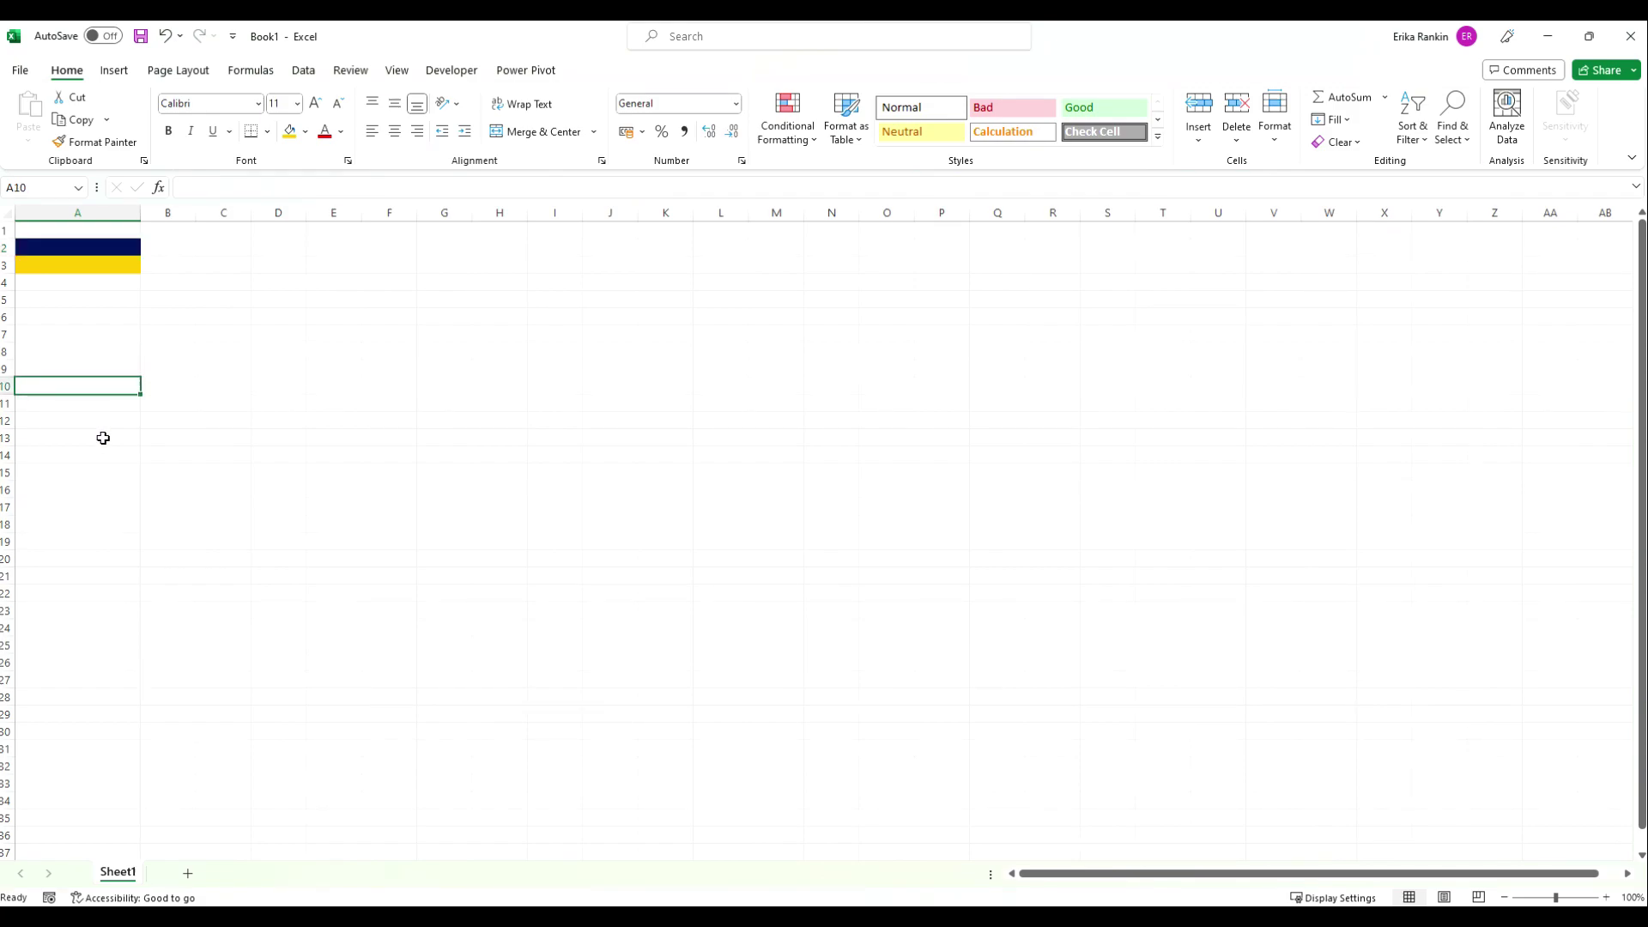
pyautogui.click(155, 625)
pyautogui.write('Li')
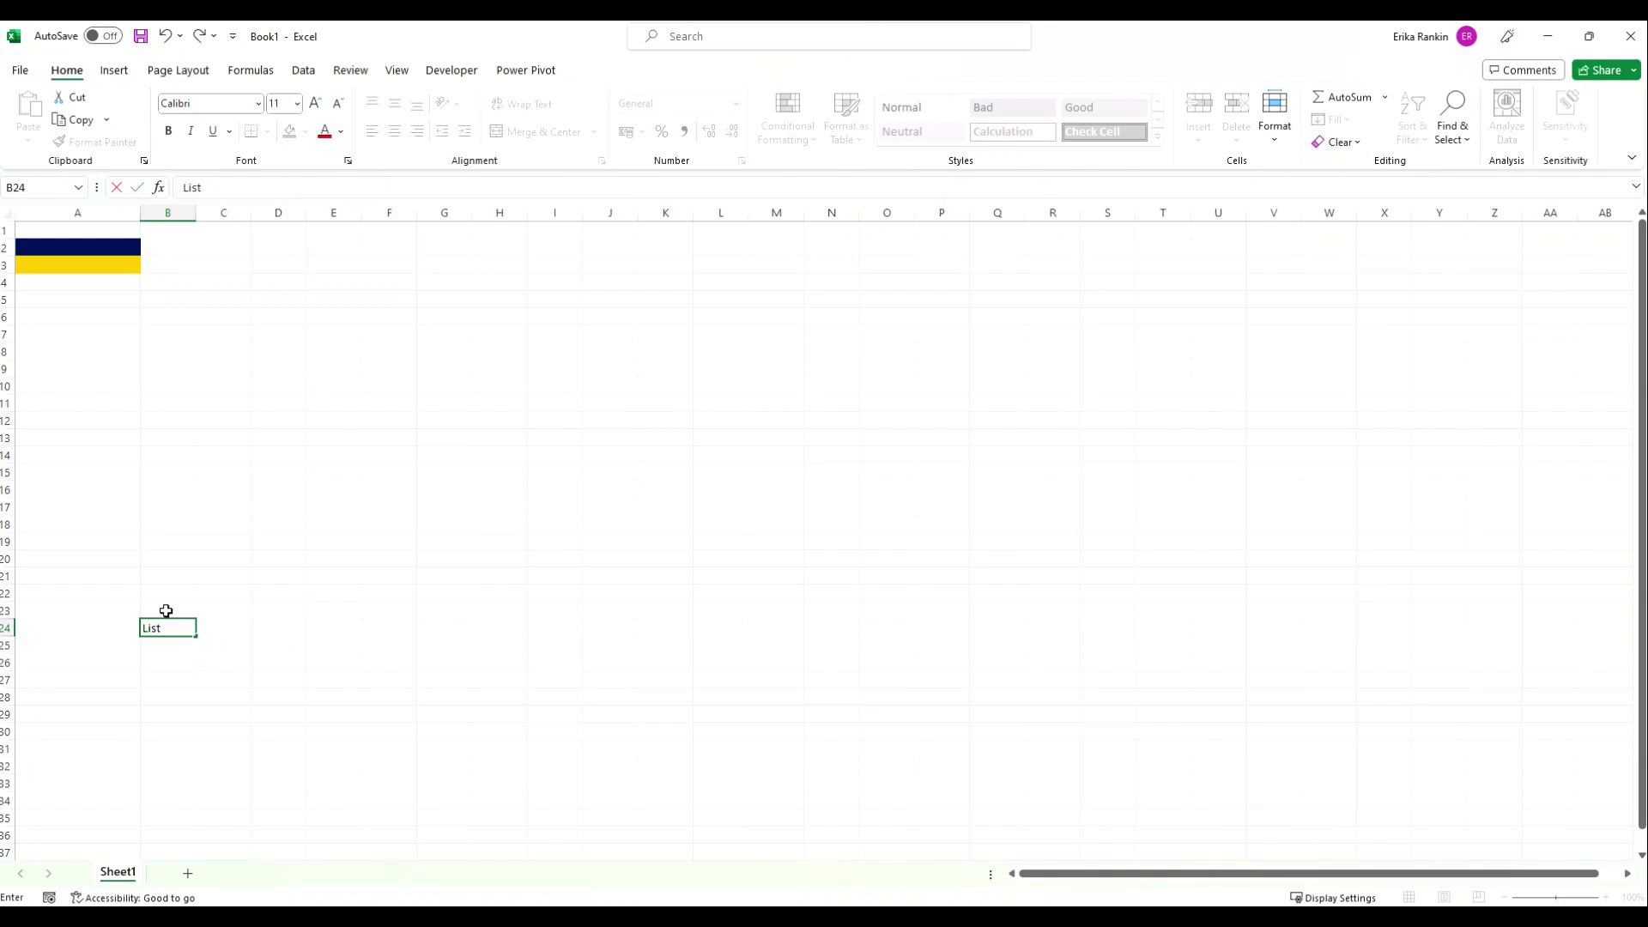
pyautogui.write('st')
pyautogui.press('Return')
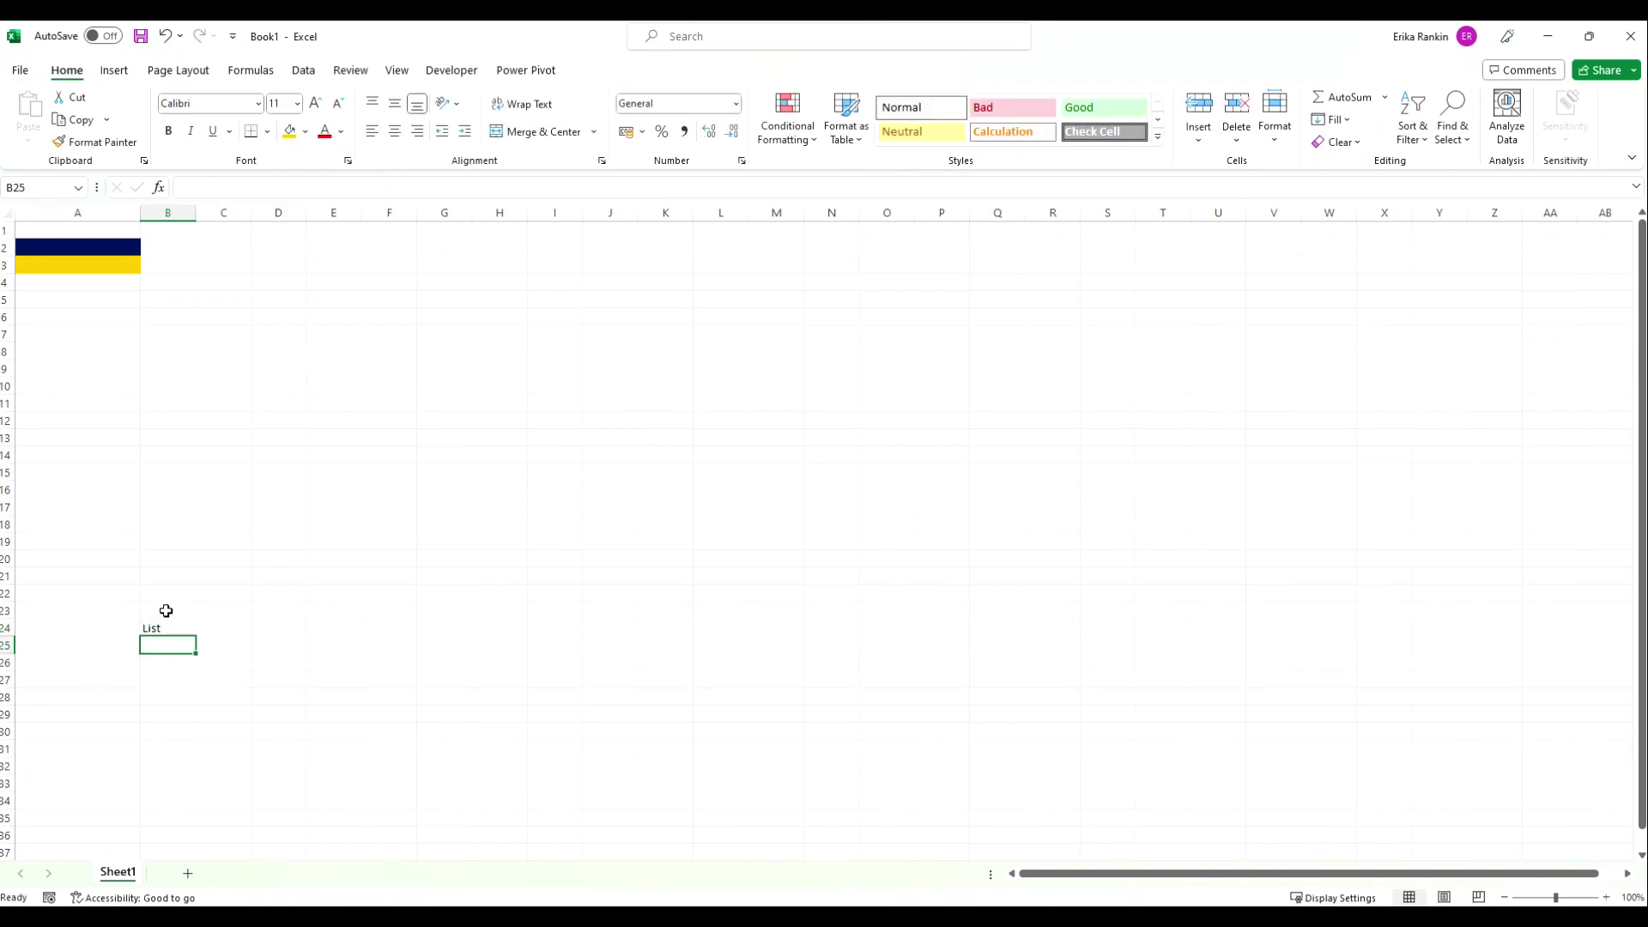
# Enter January in B25 and fill the month series down to December in B36.
pyautogui.write('Janu')
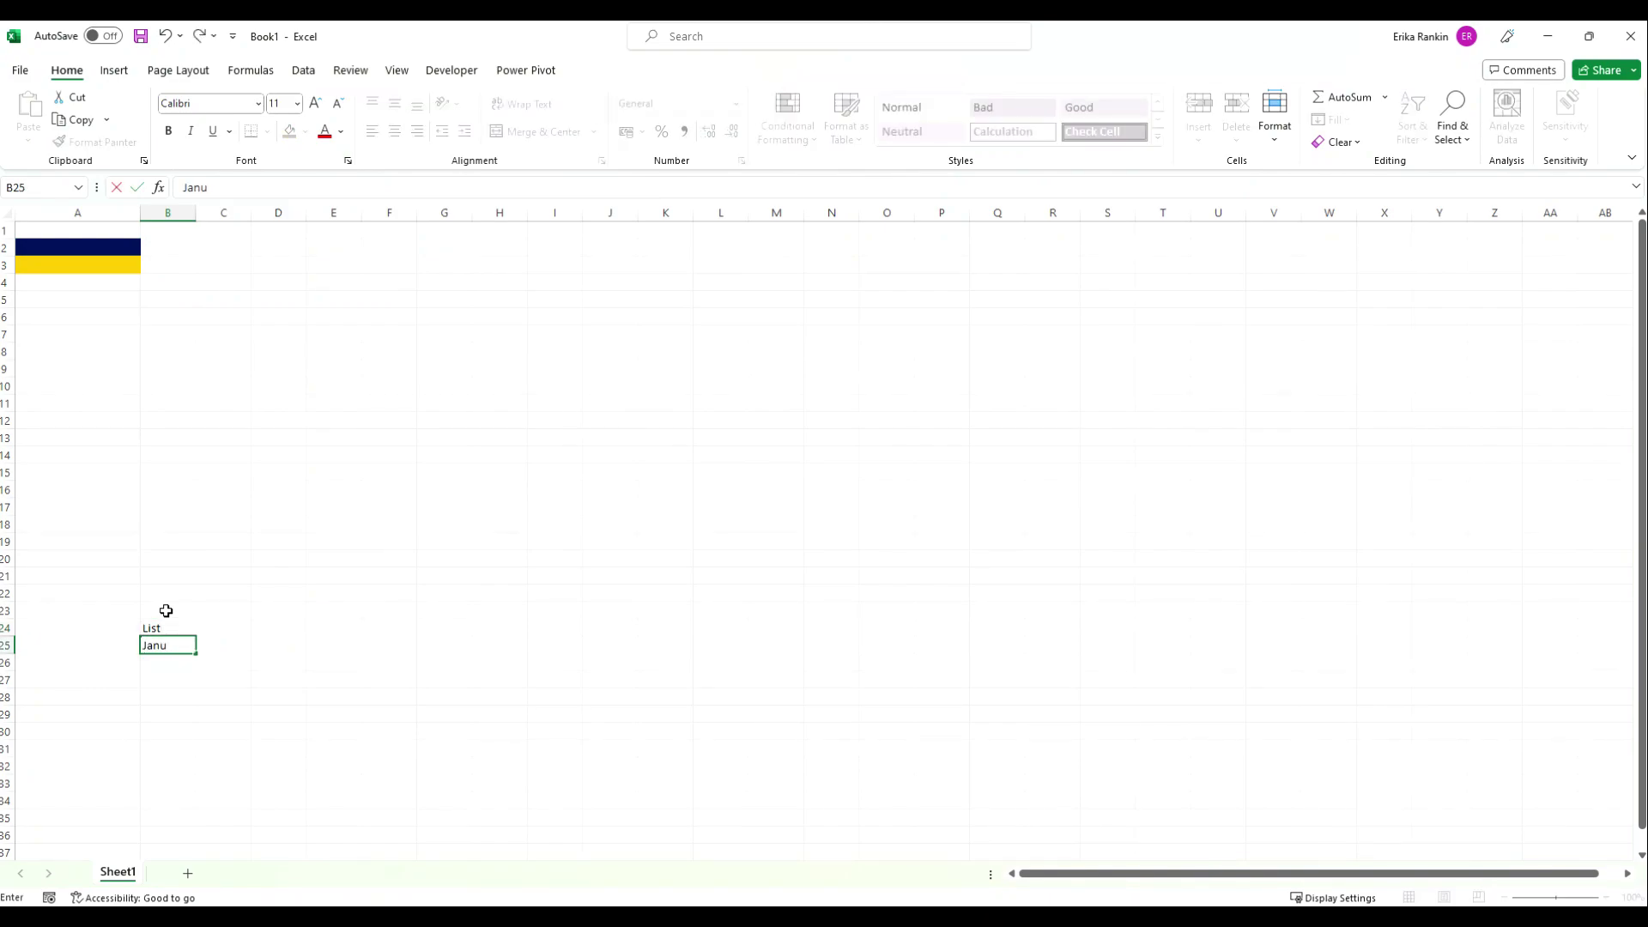
pyautogui.write('ary')
pyautogui.press('Return')
pyautogui.click(165, 649)
pyautogui.moveTo(199, 655); pyautogui.dragTo(189, 839)
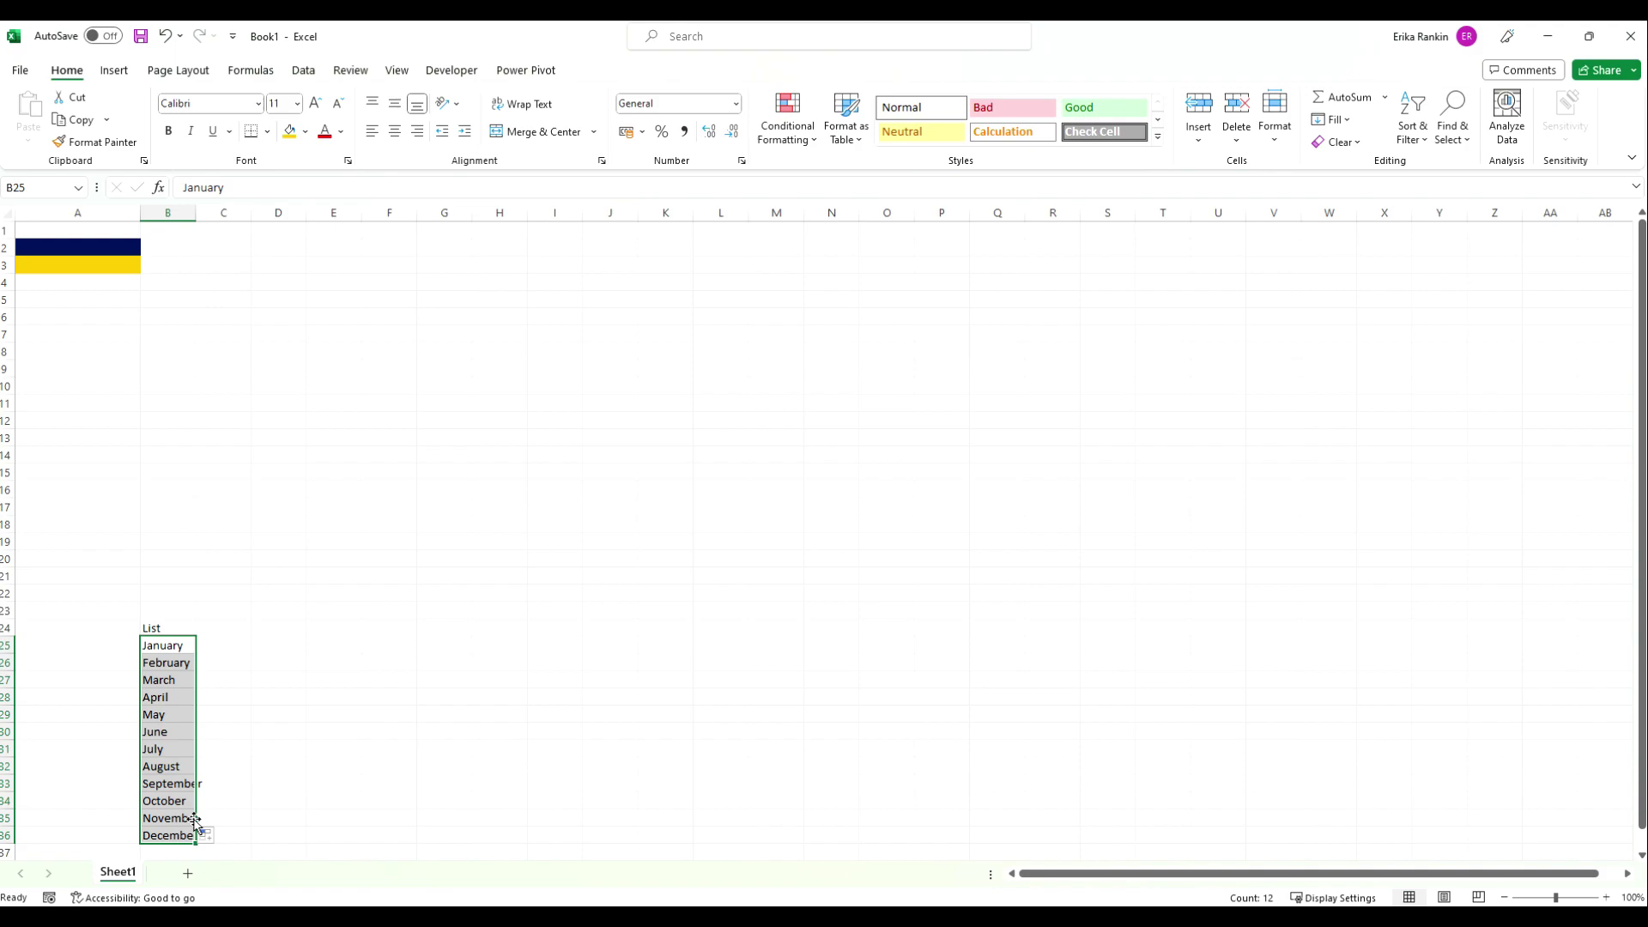
# Add a List data validation to A2 with the months in B25:B36 as source, and choose February from the dropdown.
pyautogui.click(119, 249)
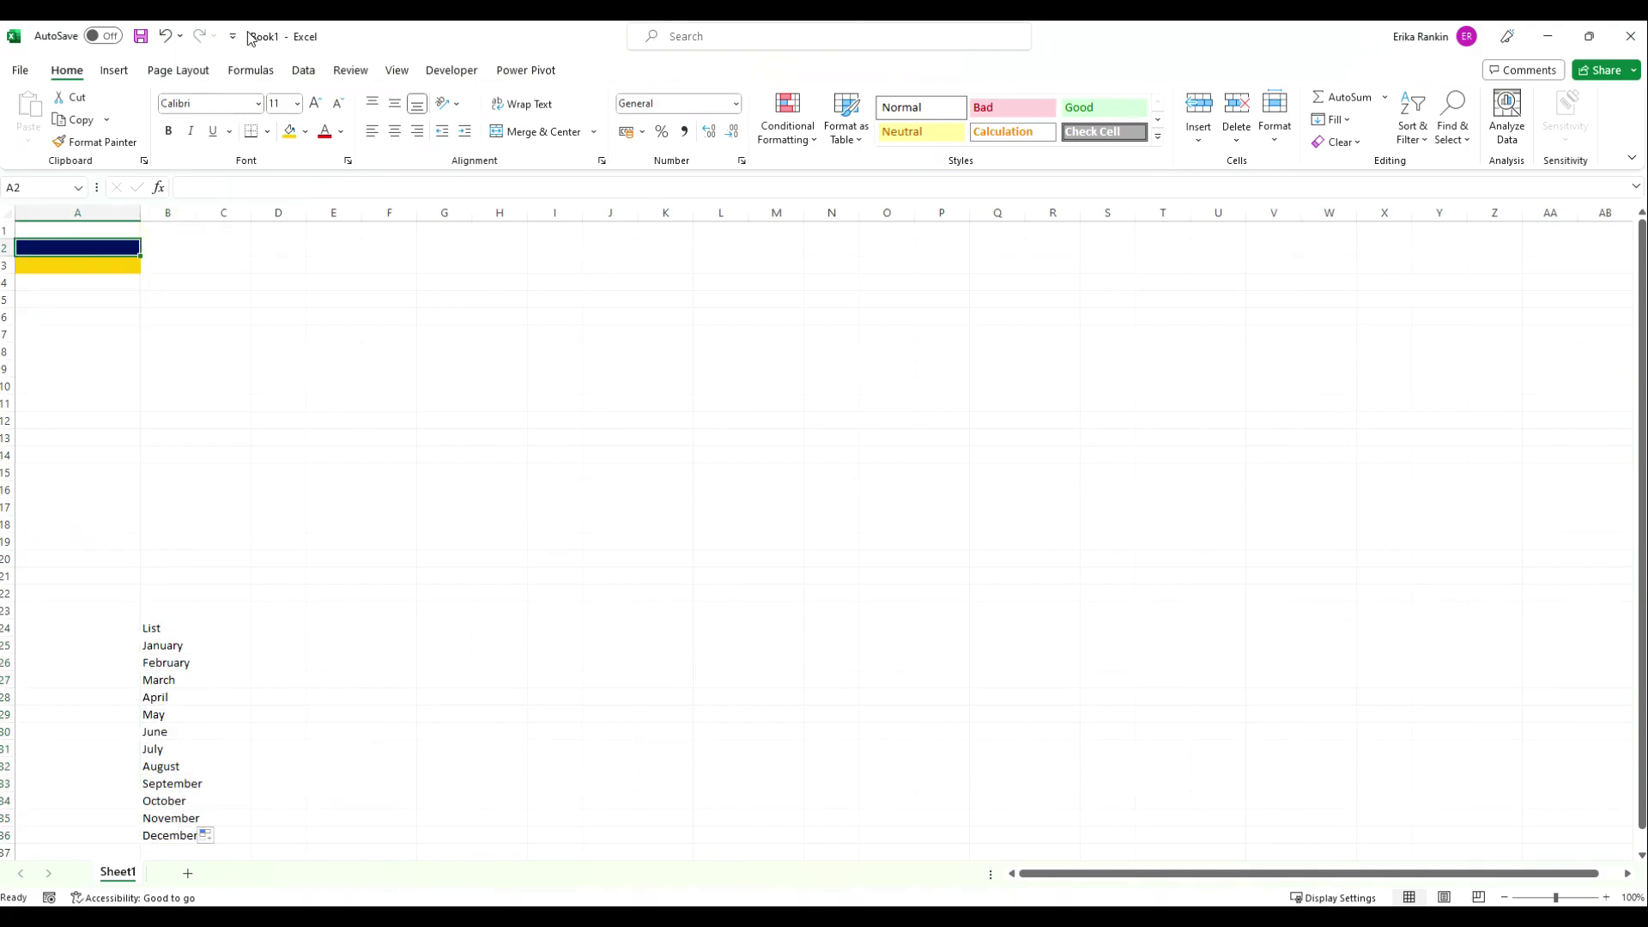
pyautogui.click(302, 71)
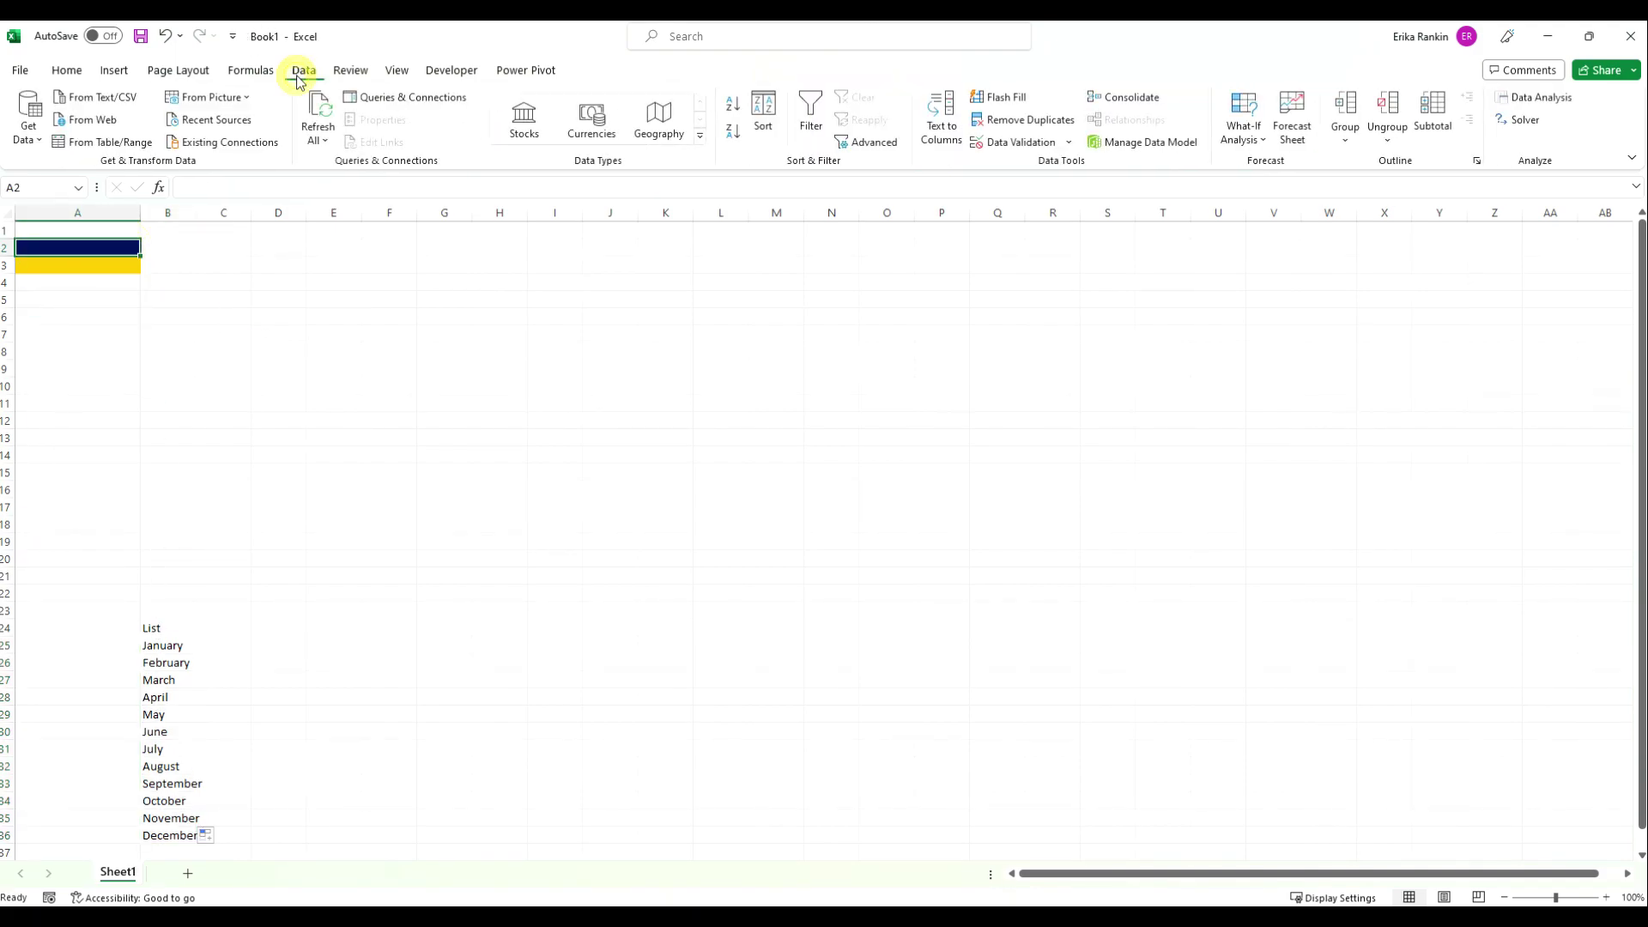
pyautogui.click(1013, 142)
pyautogui.click(988, 409)
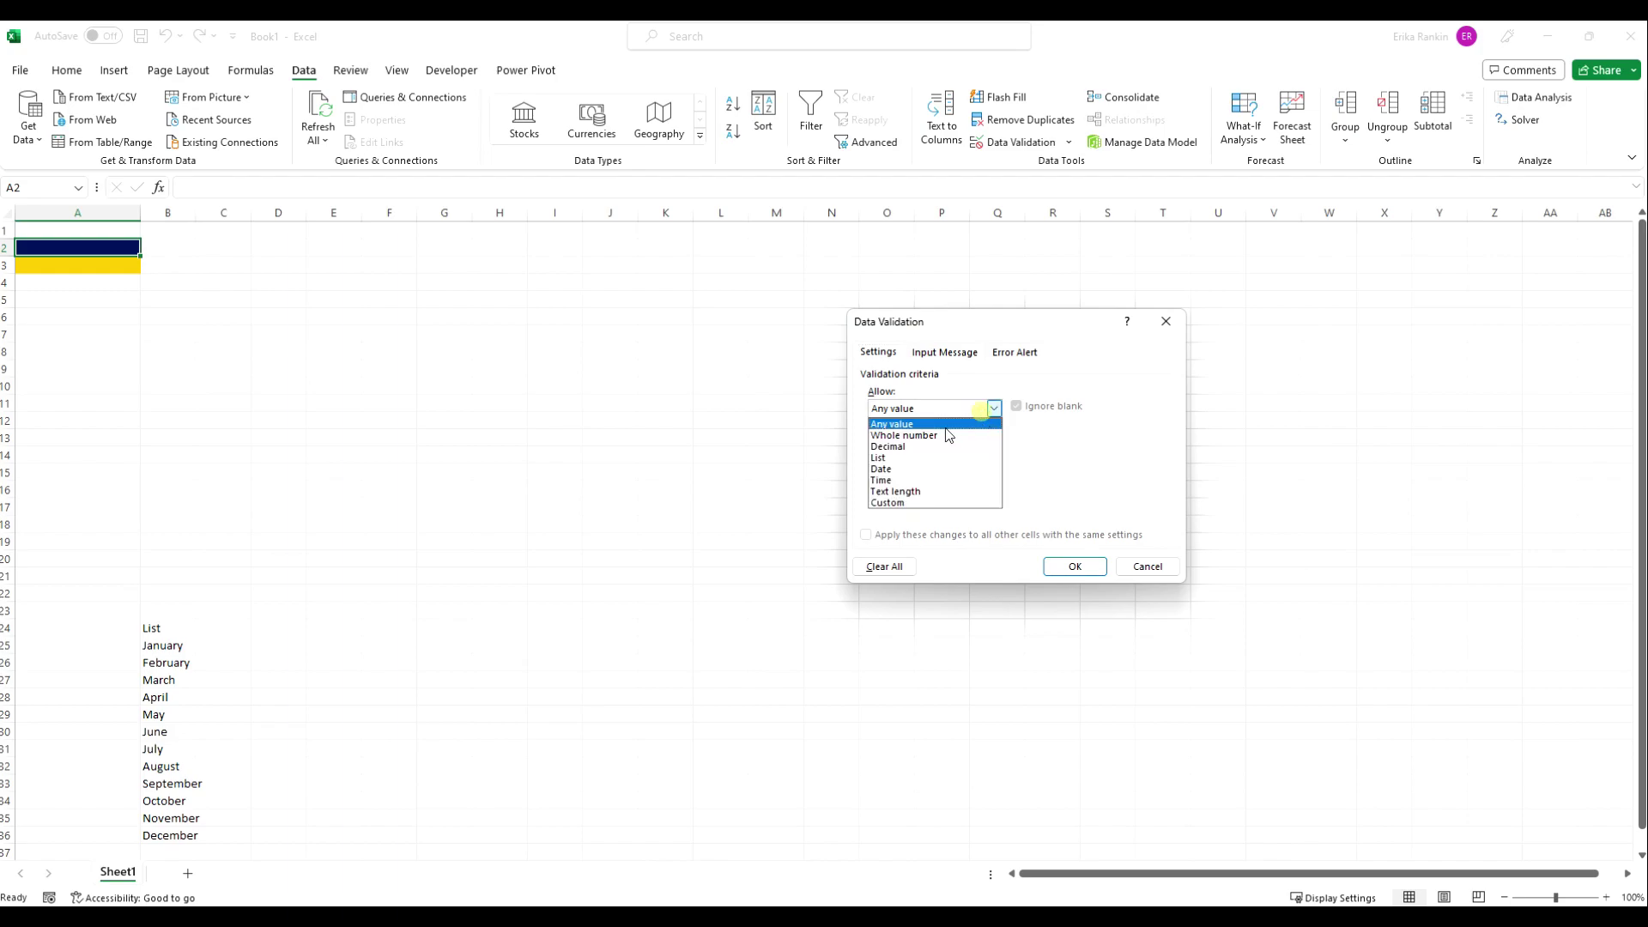
pyautogui.click(895, 458)
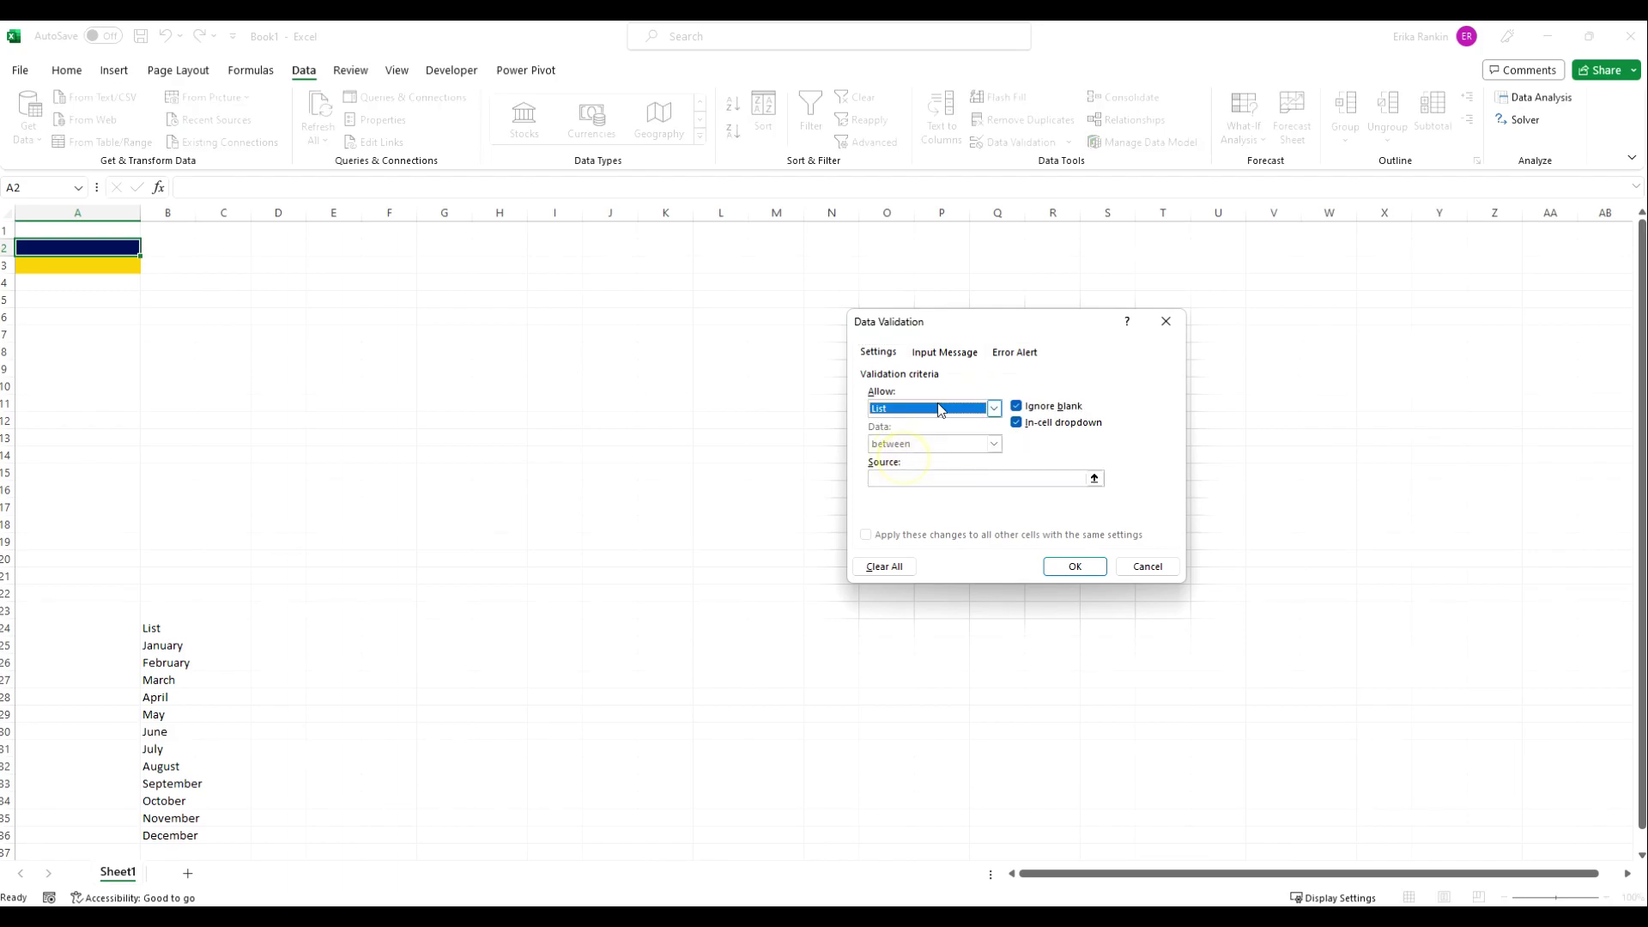
pyautogui.click(884, 477)
pyautogui.moveTo(172, 645); pyautogui.dragTo(161, 834)
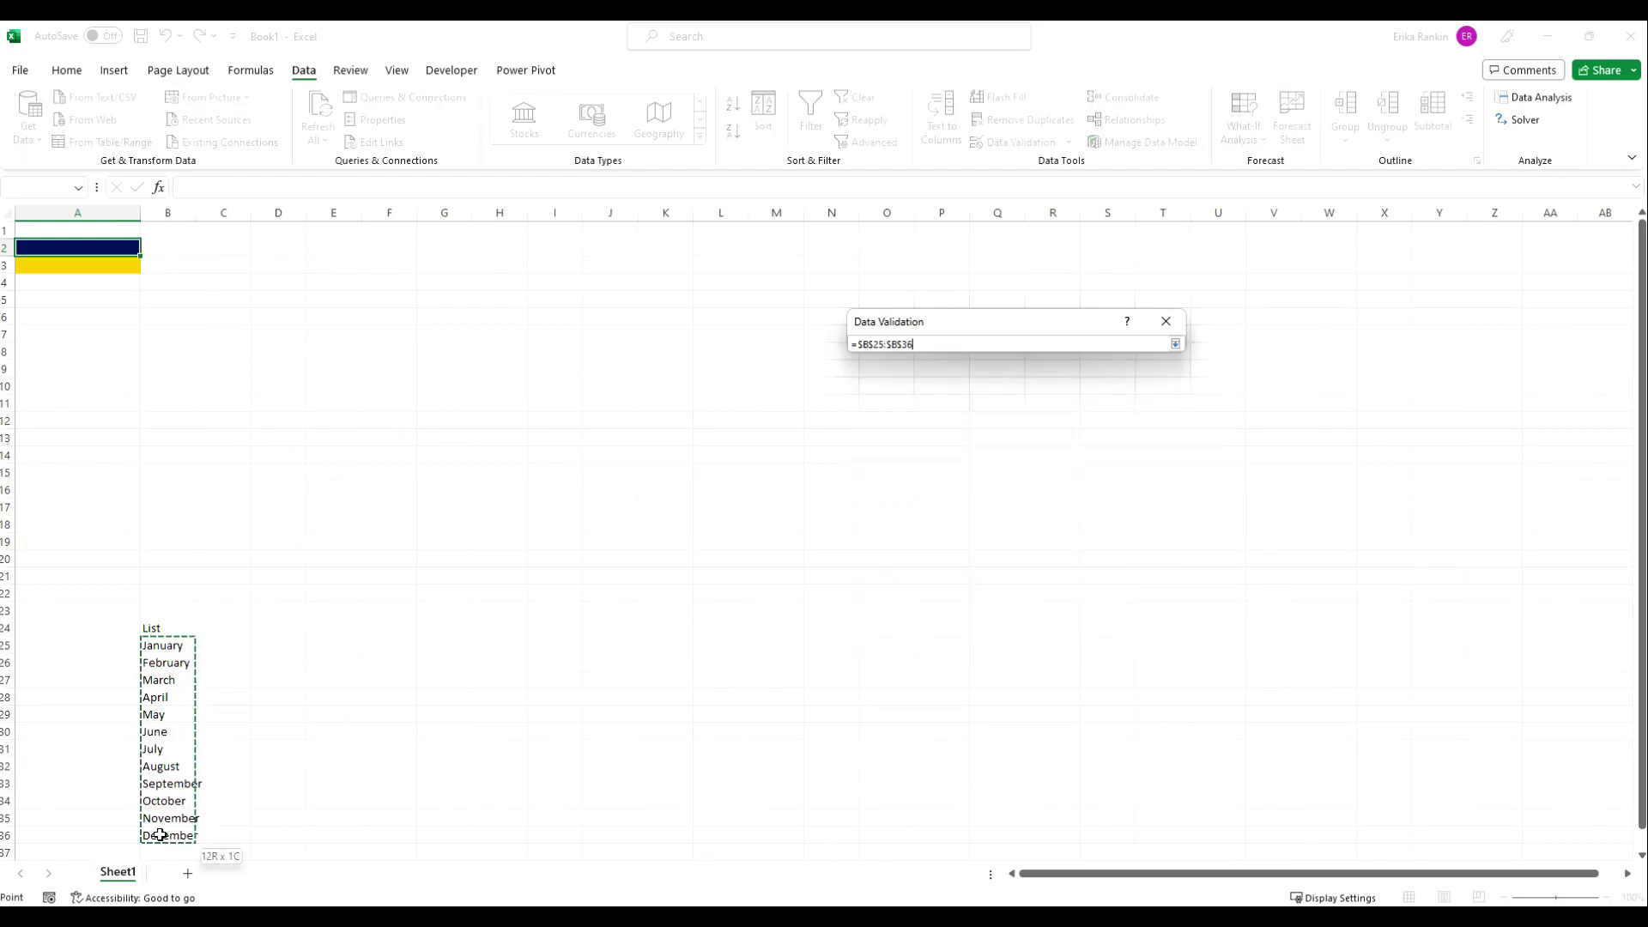
pyautogui.click(1065, 564)
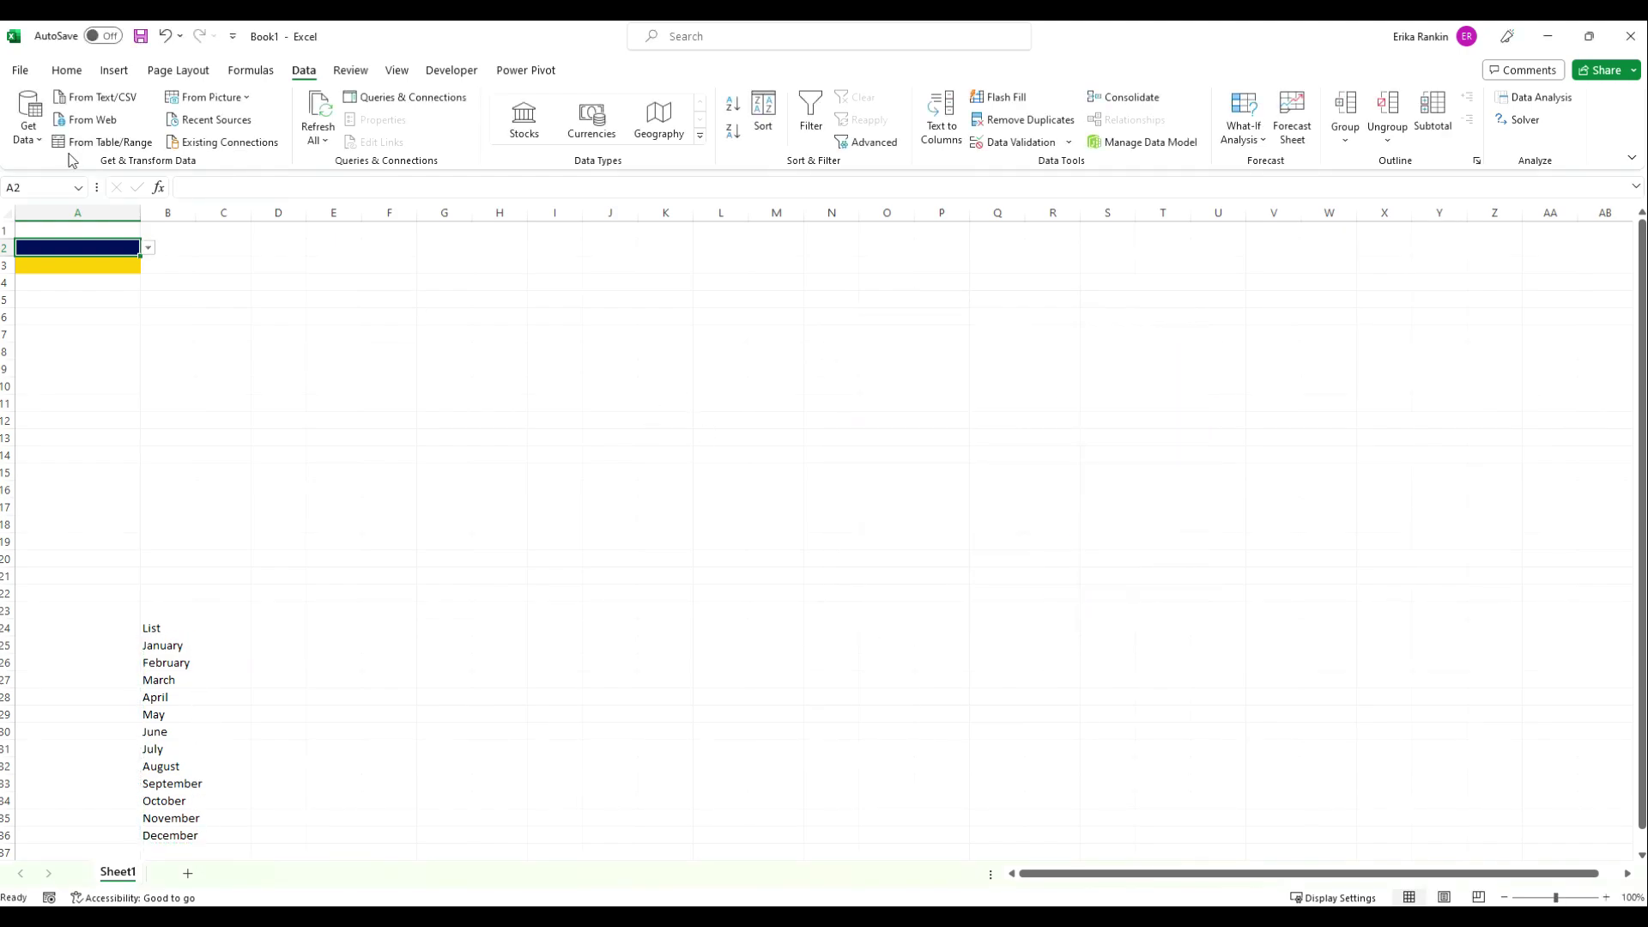
pyautogui.click(148, 248)
pyautogui.click(63, 285)
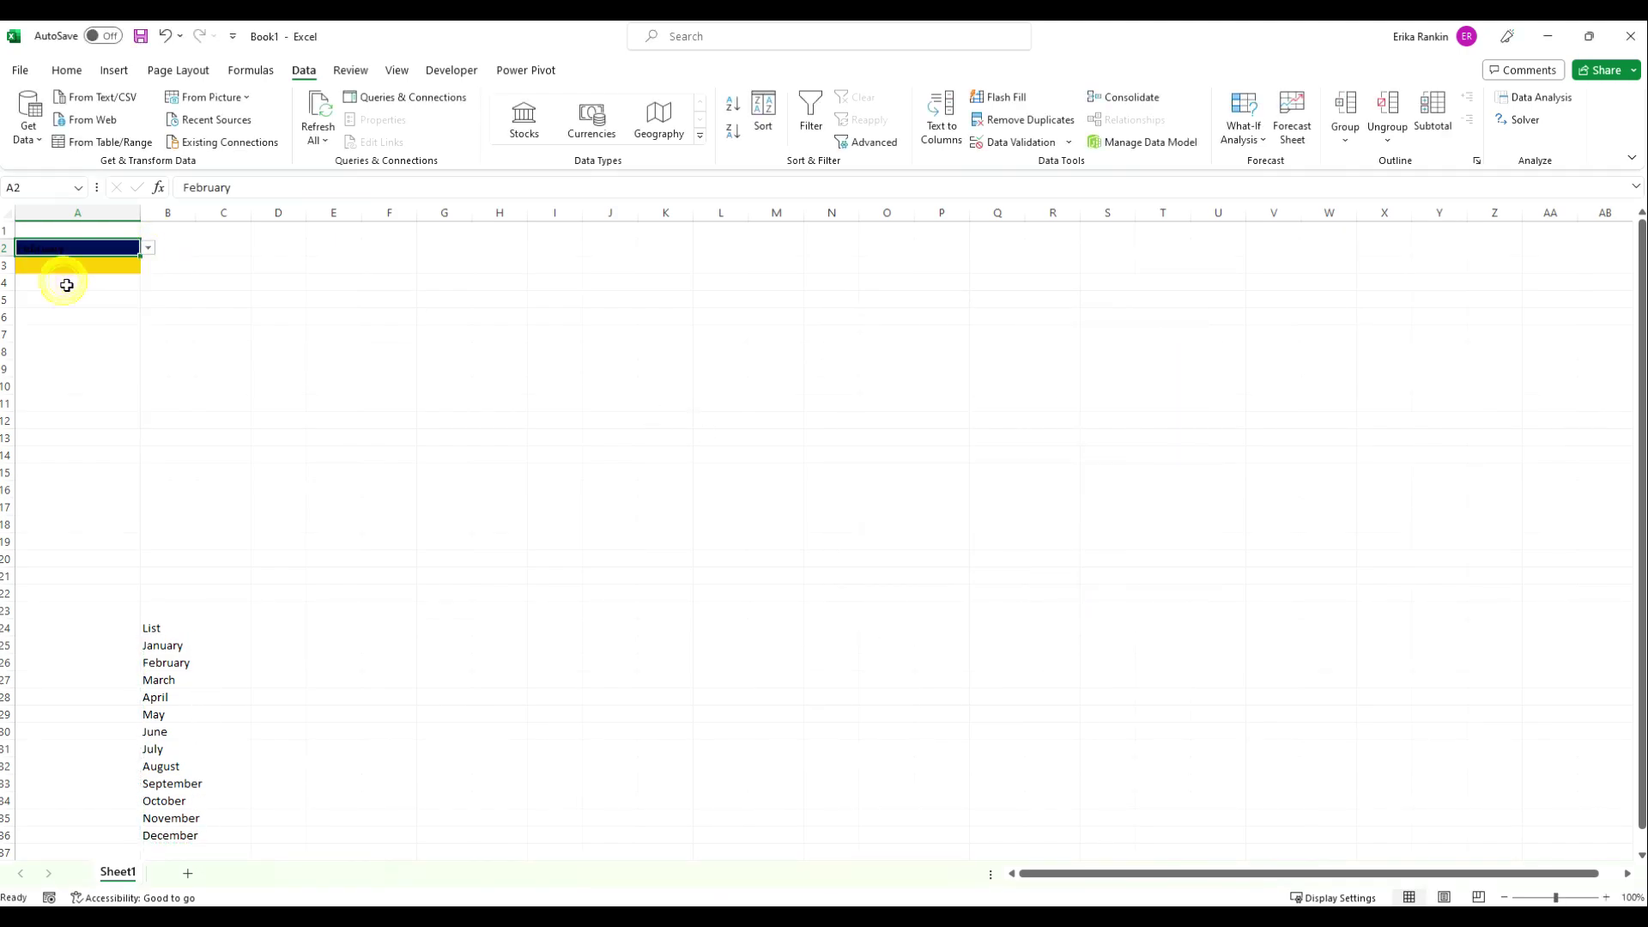
# Set the font colour of A2 to the gold theme colour and centre its text horizontally.
pyautogui.click(63, 73)
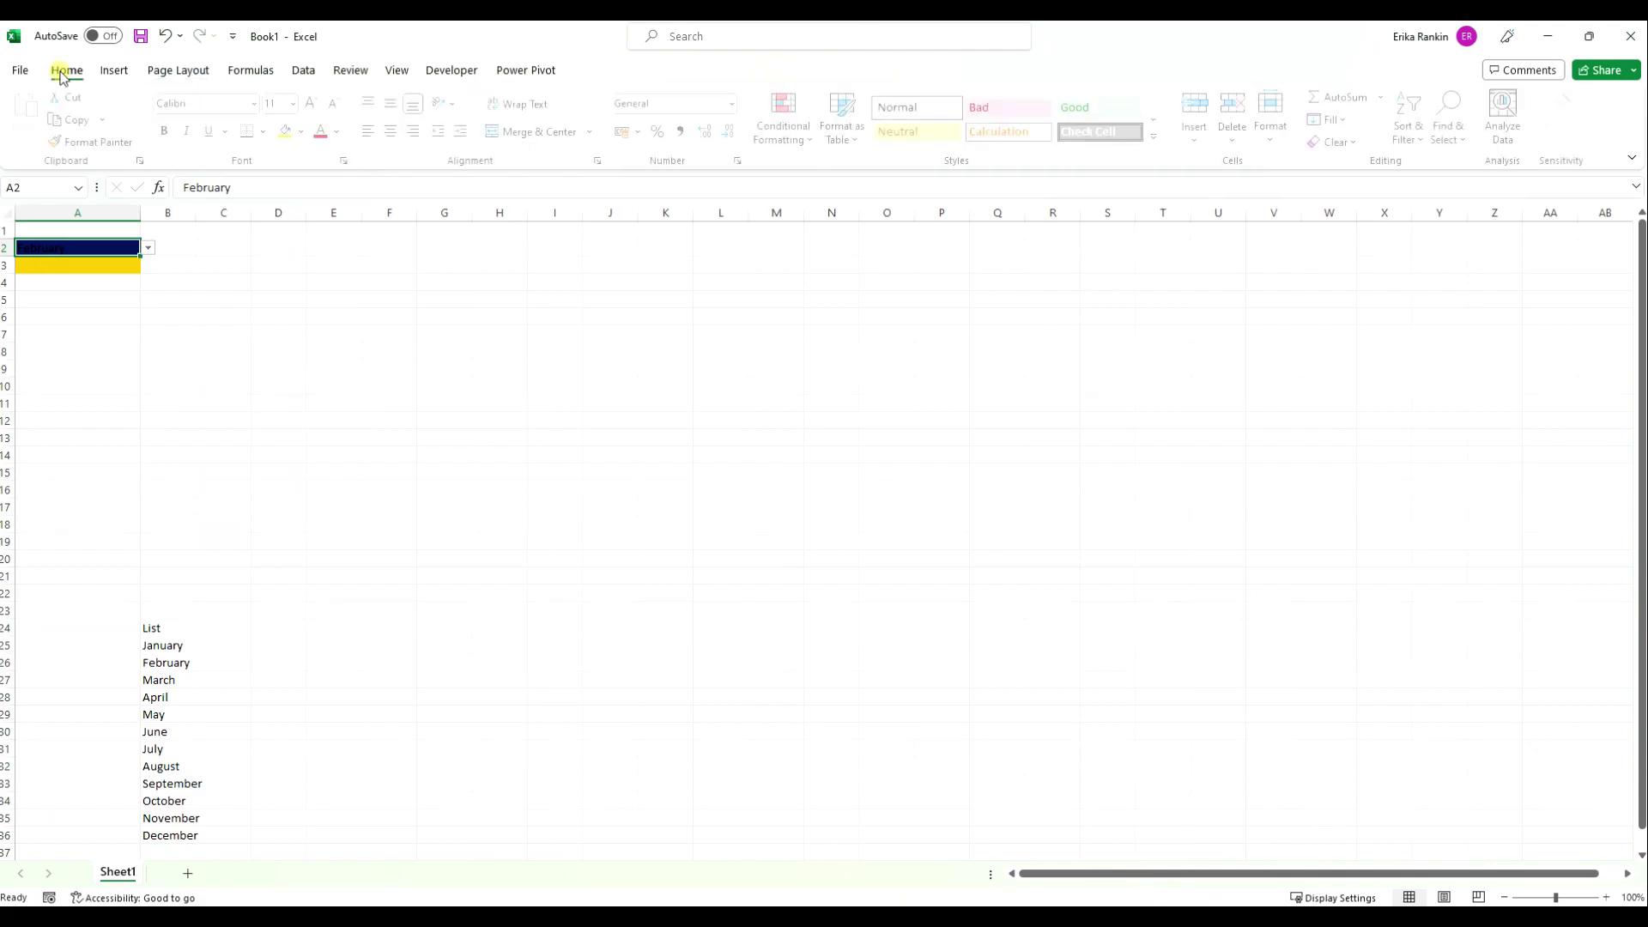
pyautogui.click(341, 131)
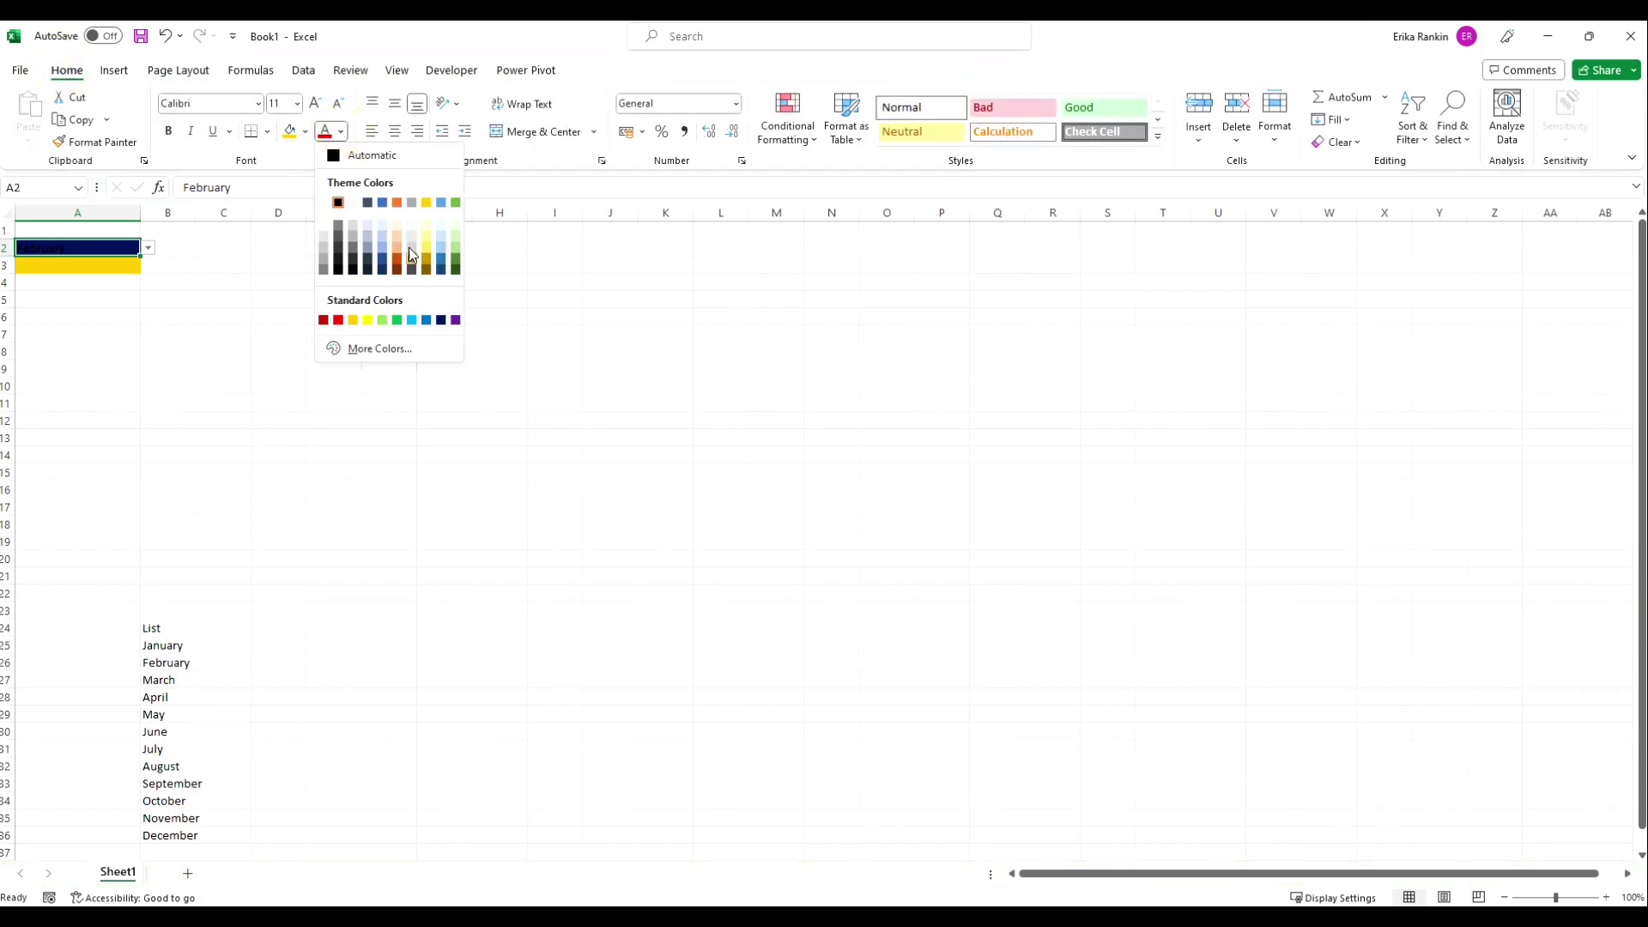
pyautogui.click(427, 203)
pyautogui.click(397, 134)
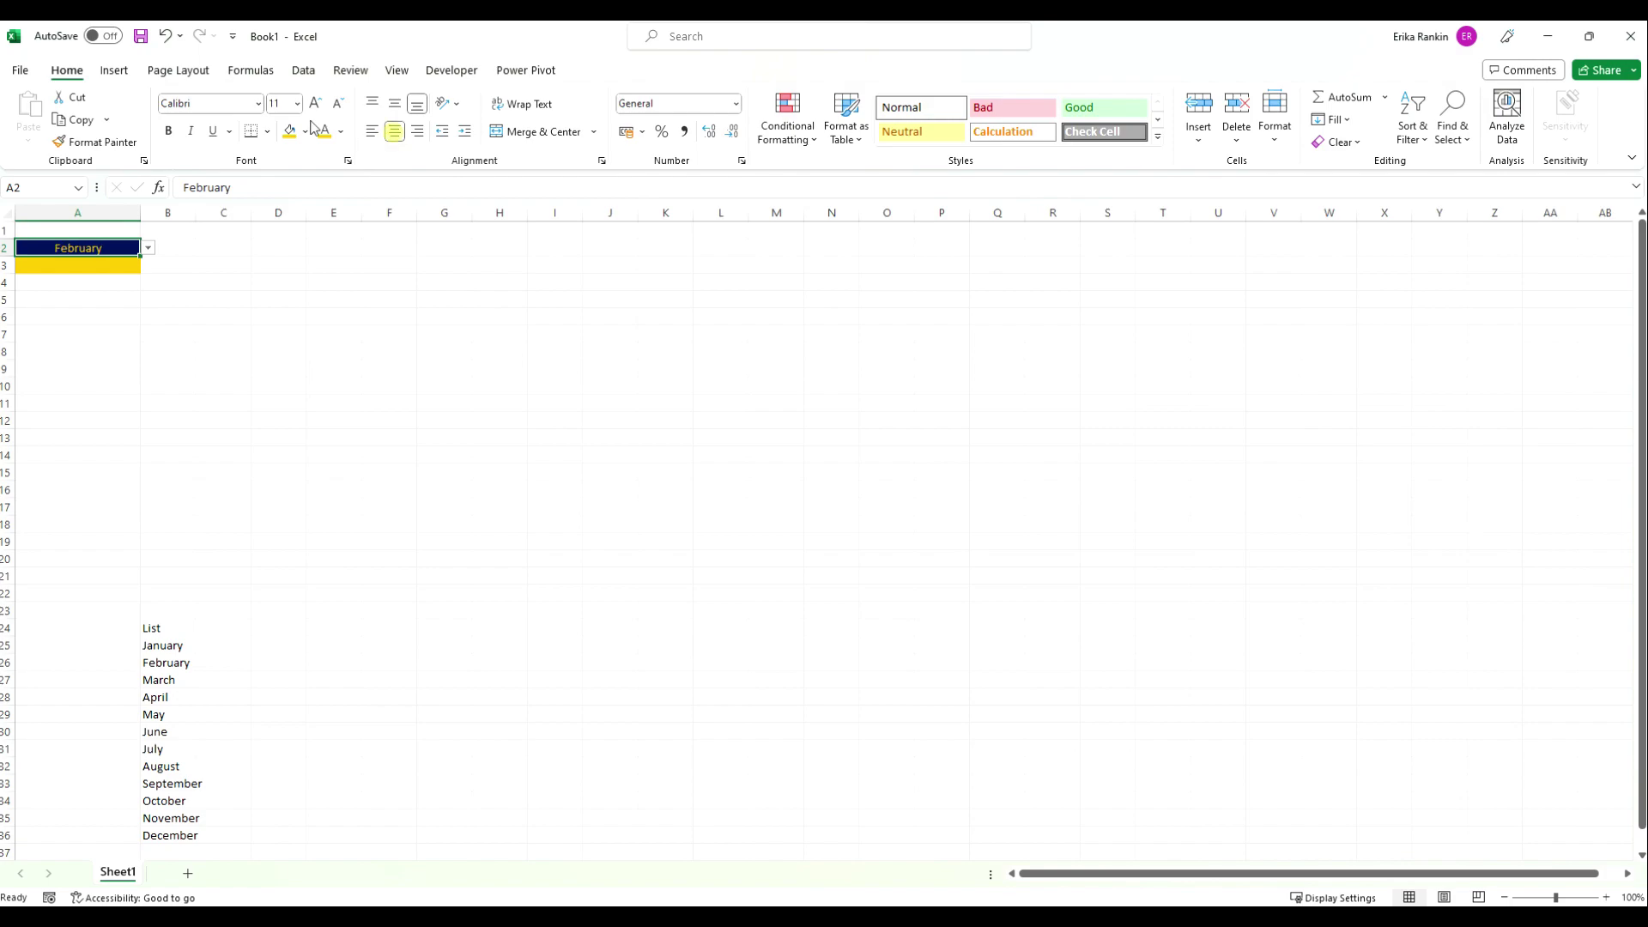
# Change the font of the entire sheet to Arial Rounded MT Bold.
pyautogui.click(13, 212)
pyautogui.click(257, 103)
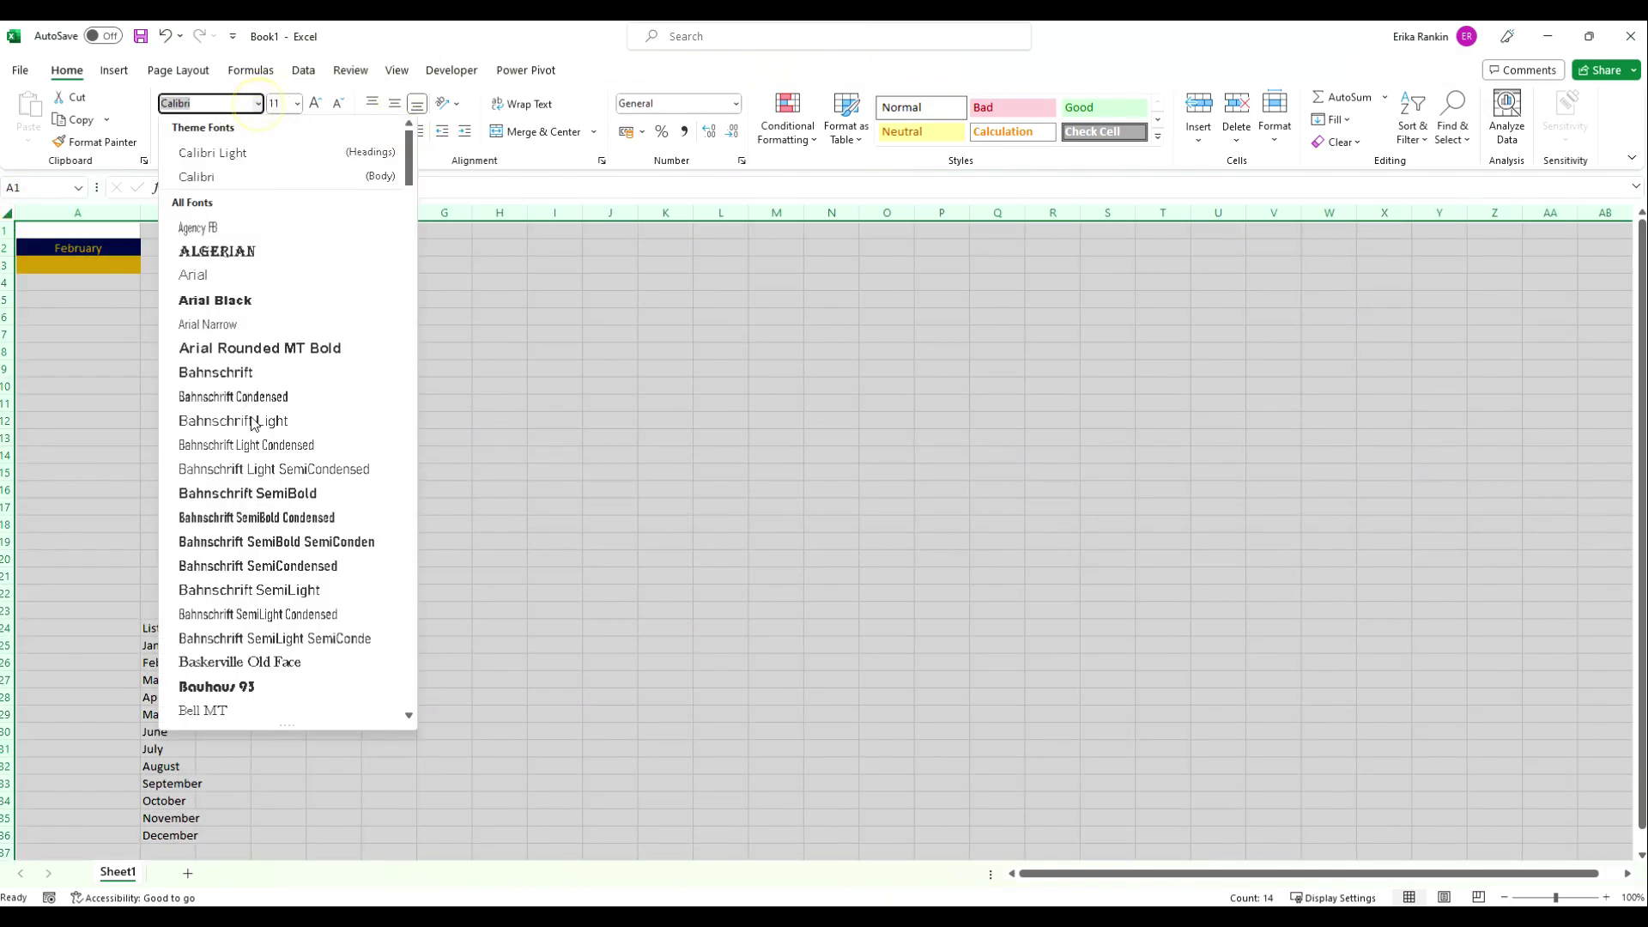
pyautogui.click(253, 348)
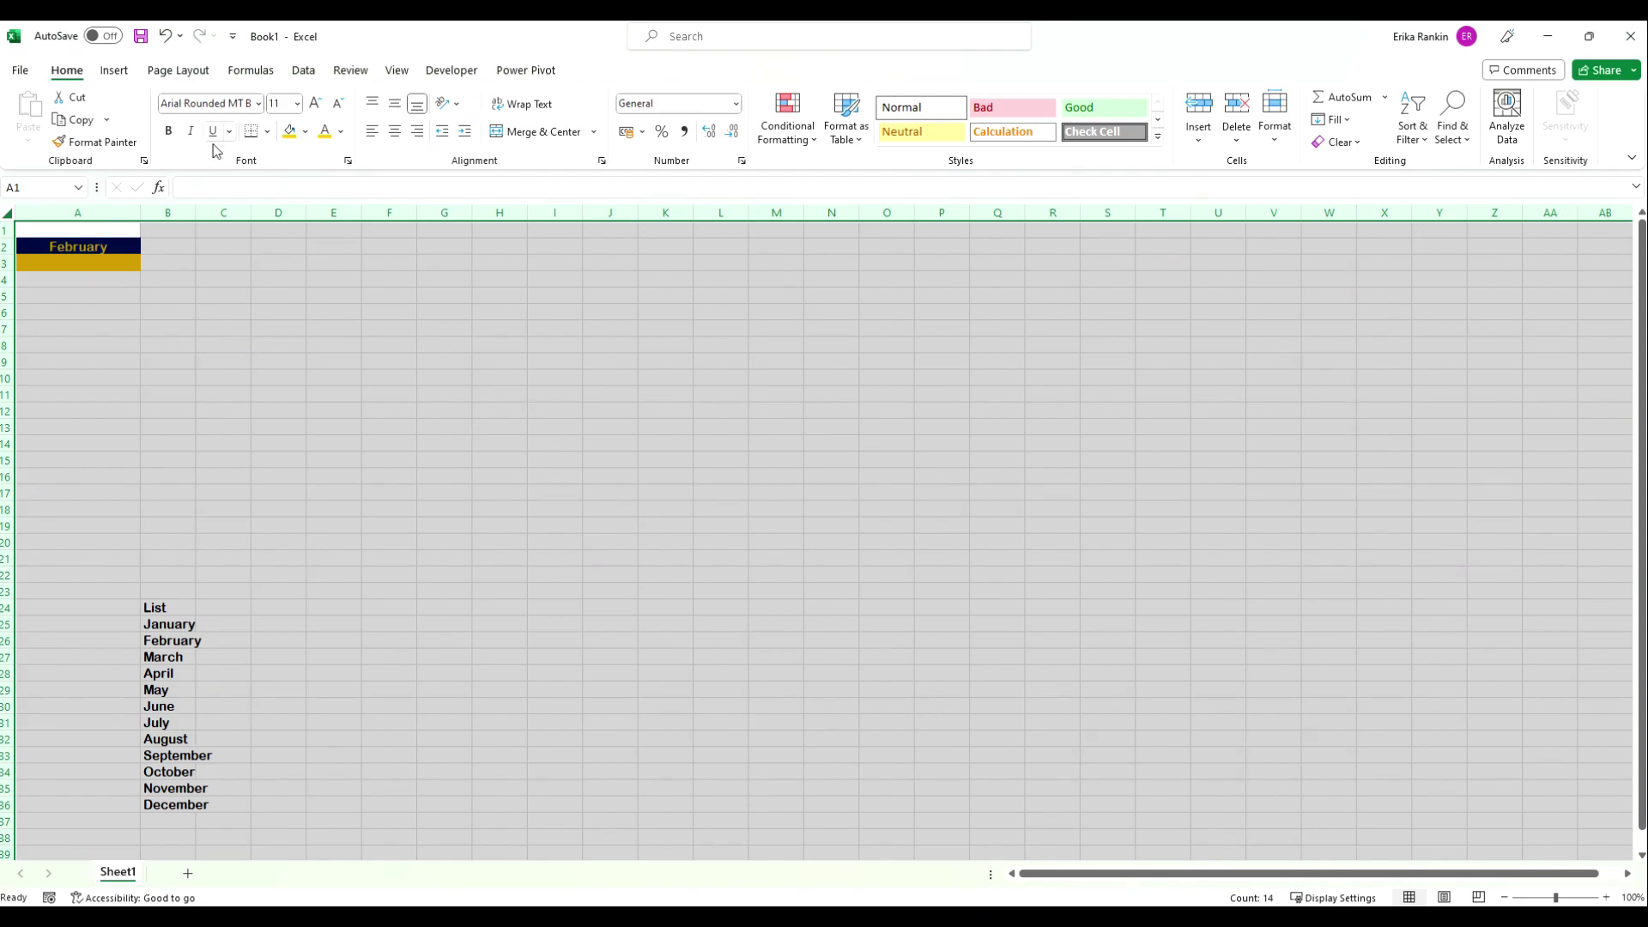
# Set the font size of A2:A3 to 14 and make rows 2 and 3 taller.
pyautogui.click(47, 251)
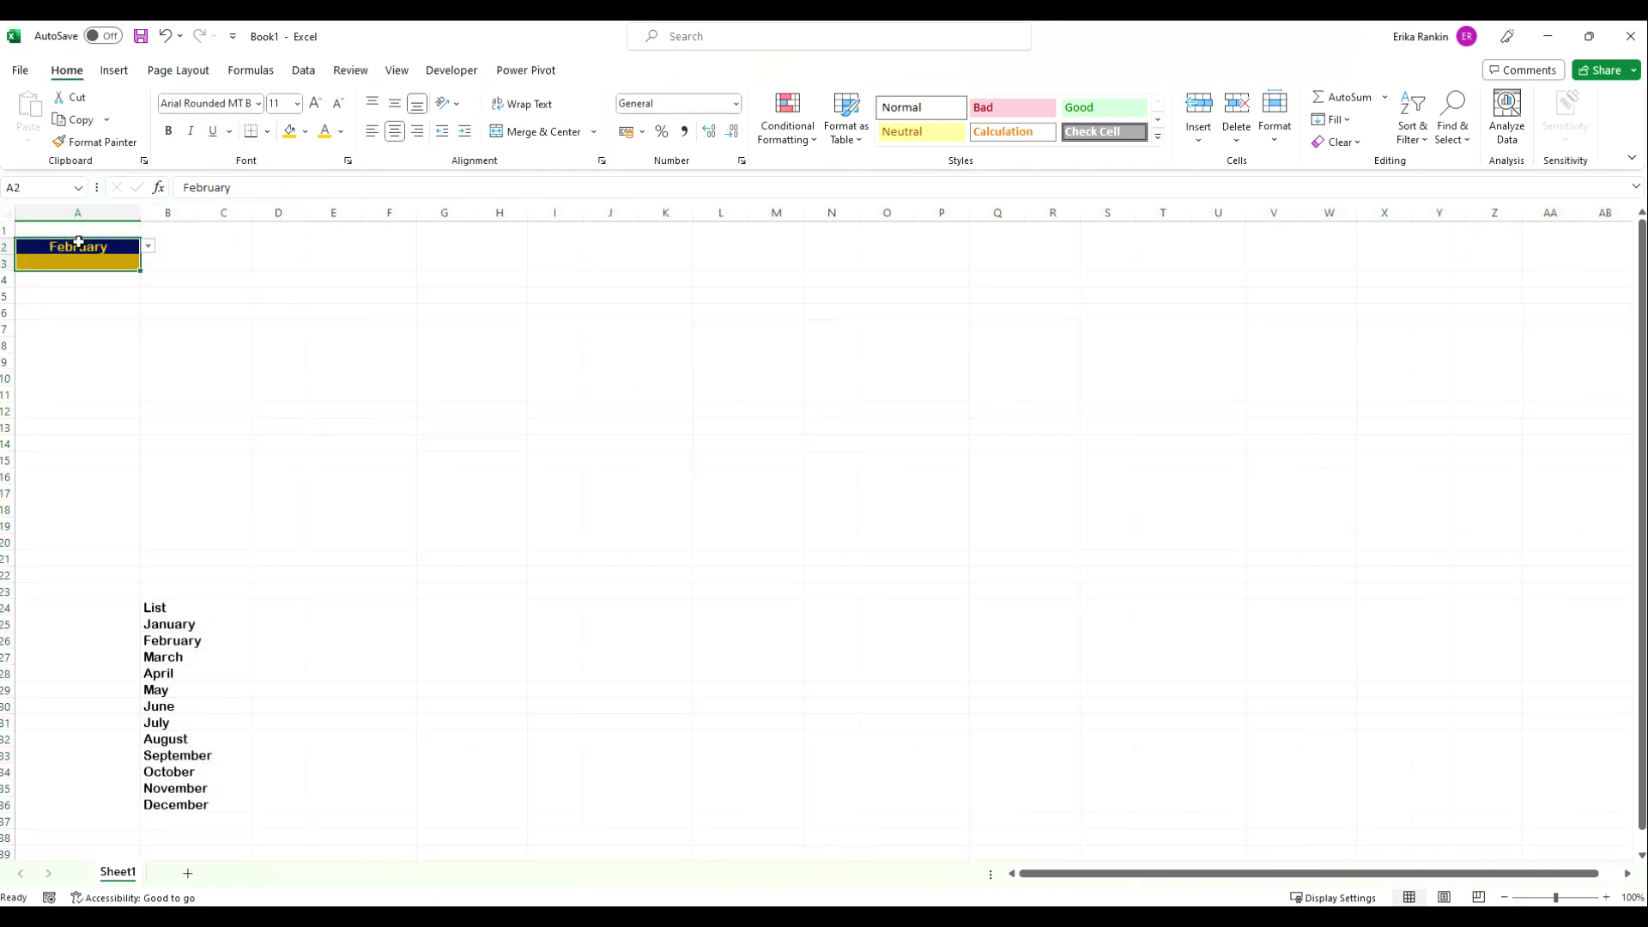
pyautogui.click(276, 104)
pyautogui.write('14')
pyautogui.press('Return')
pyautogui.click(66, 306)
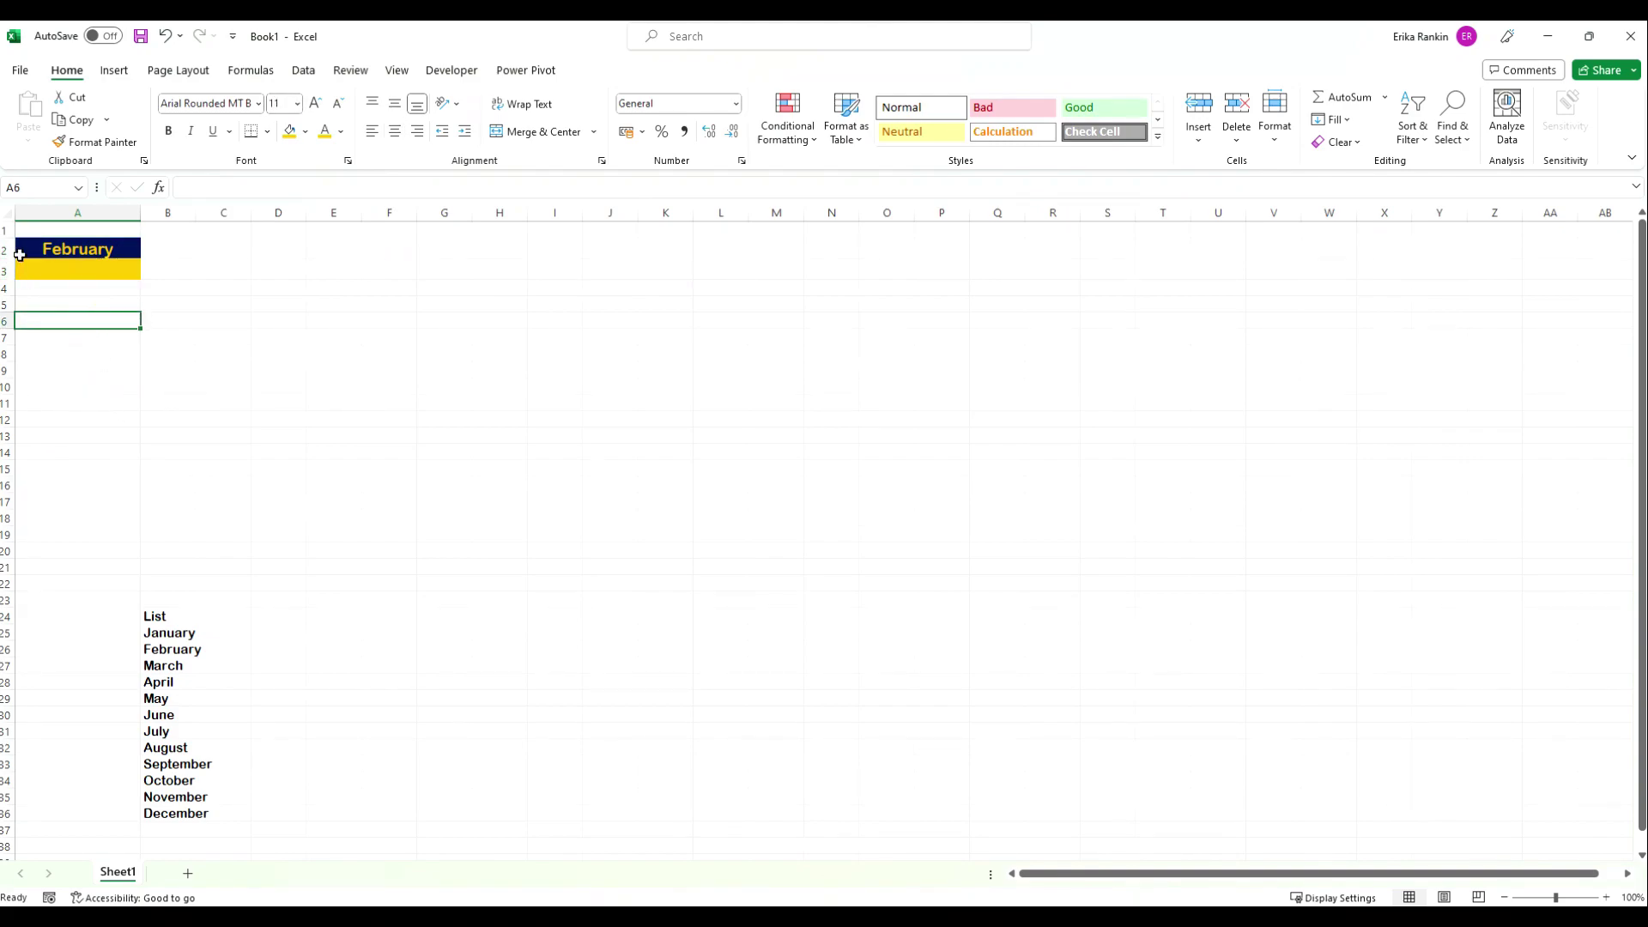
pyautogui.moveTo(9, 250); pyautogui.dragTo(14, 294)
pyautogui.click(190, 349)
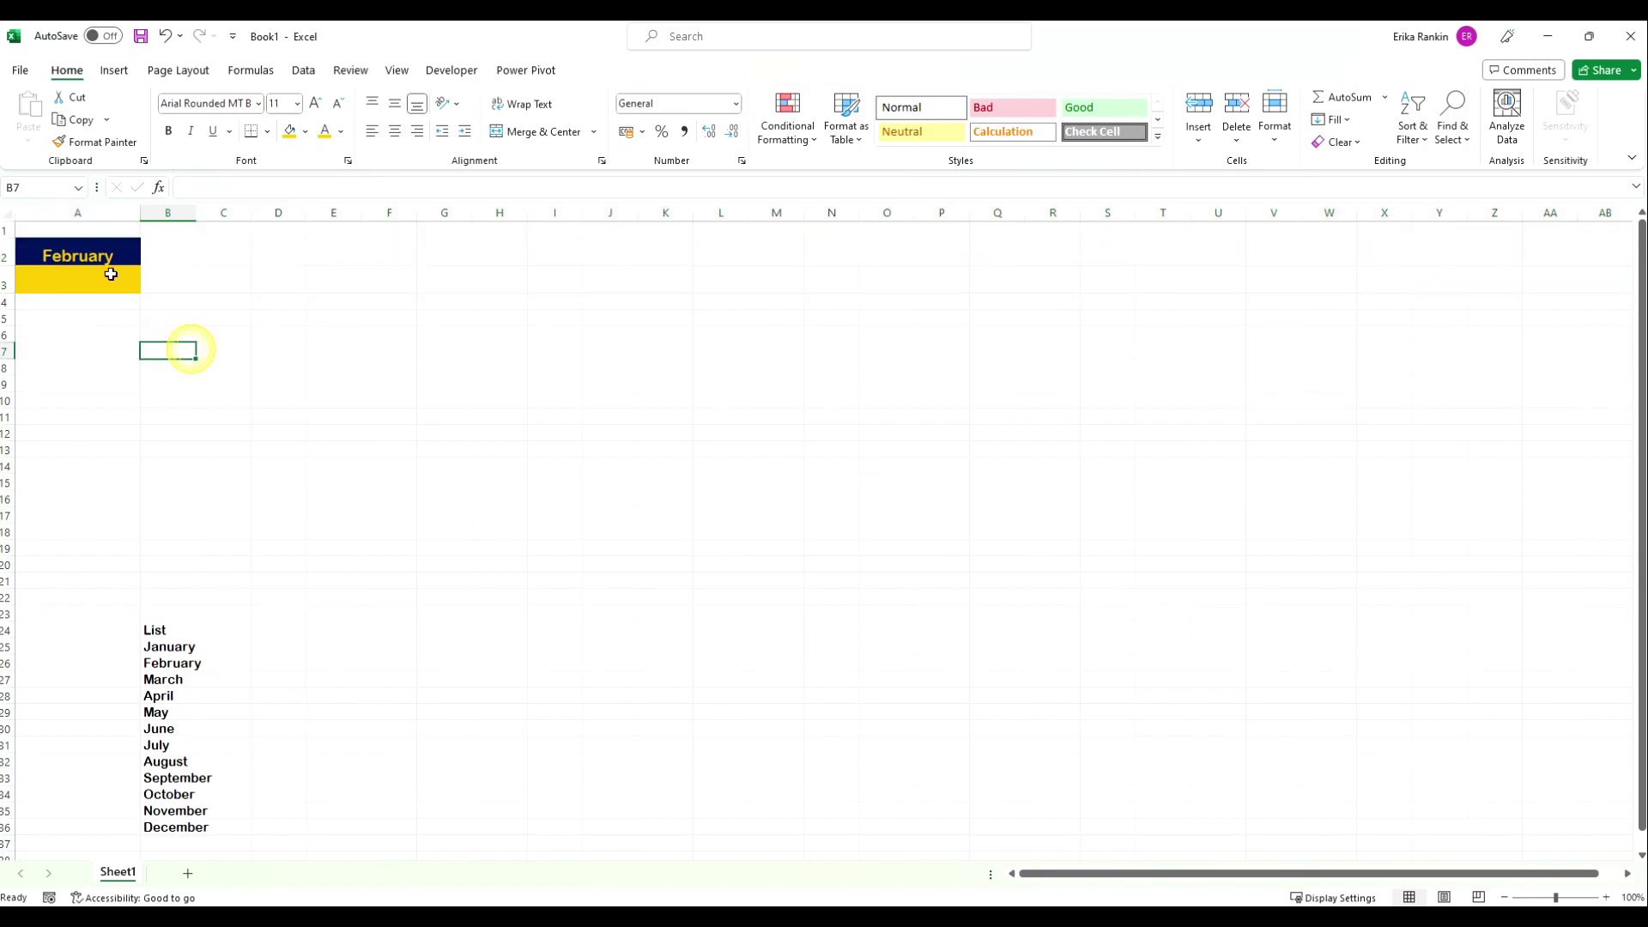
# Middle-align the contents of all cells in the sheet vertically and select A3.
pyautogui.click(7, 213)
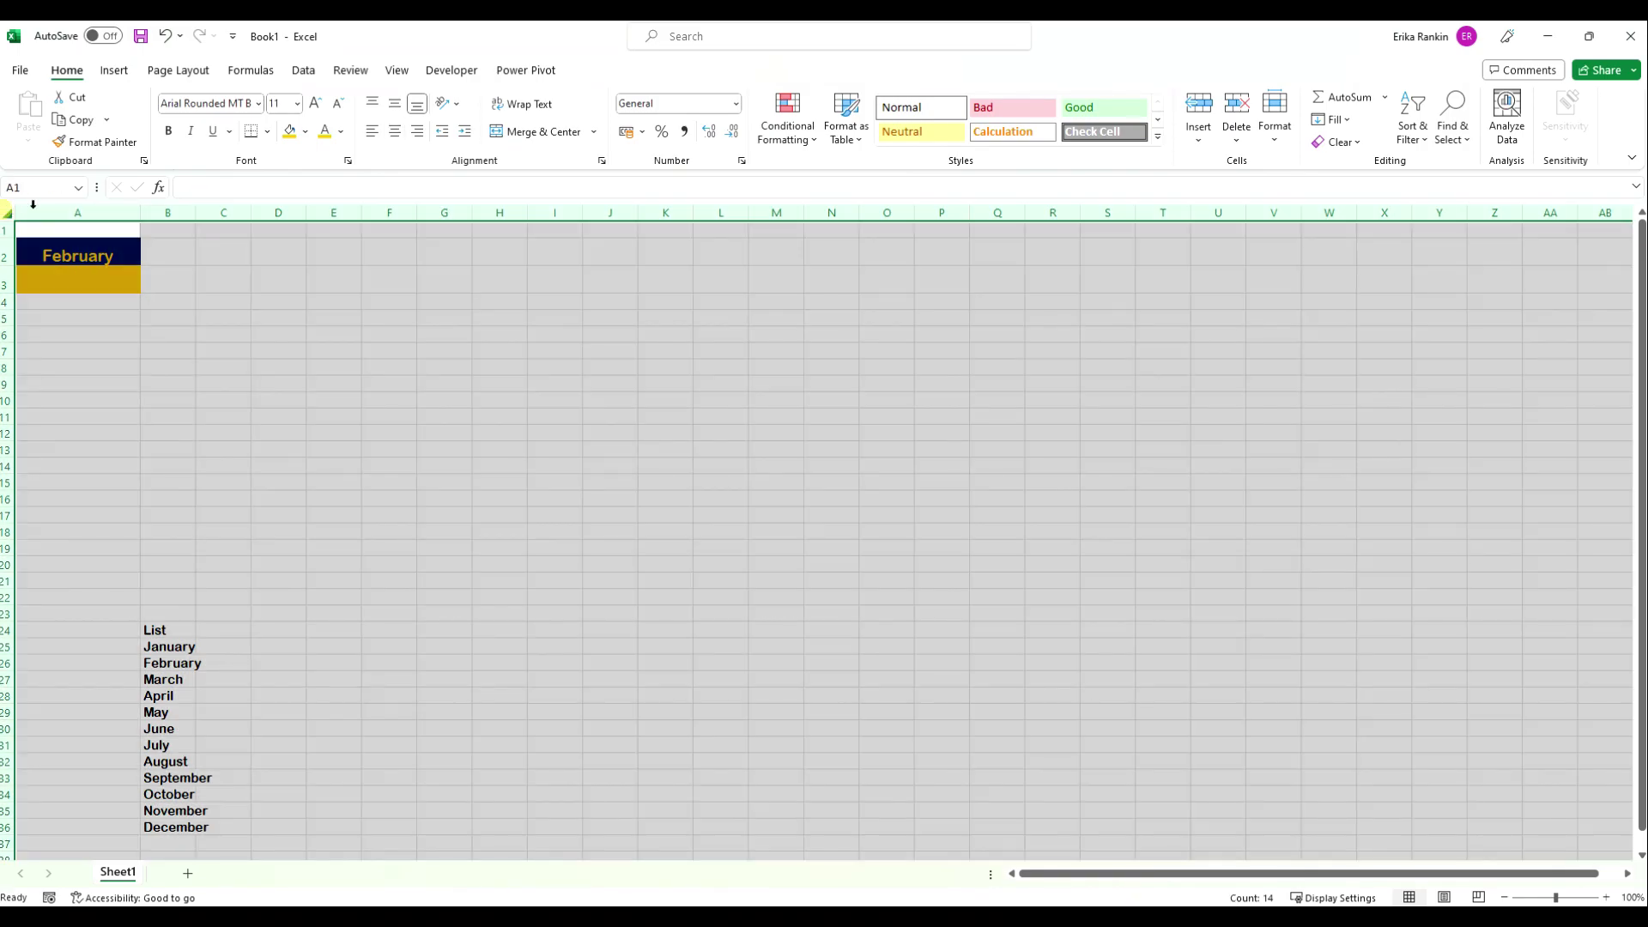
pyautogui.click(394, 104)
pyautogui.click(280, 366)
pyautogui.click(93, 280)
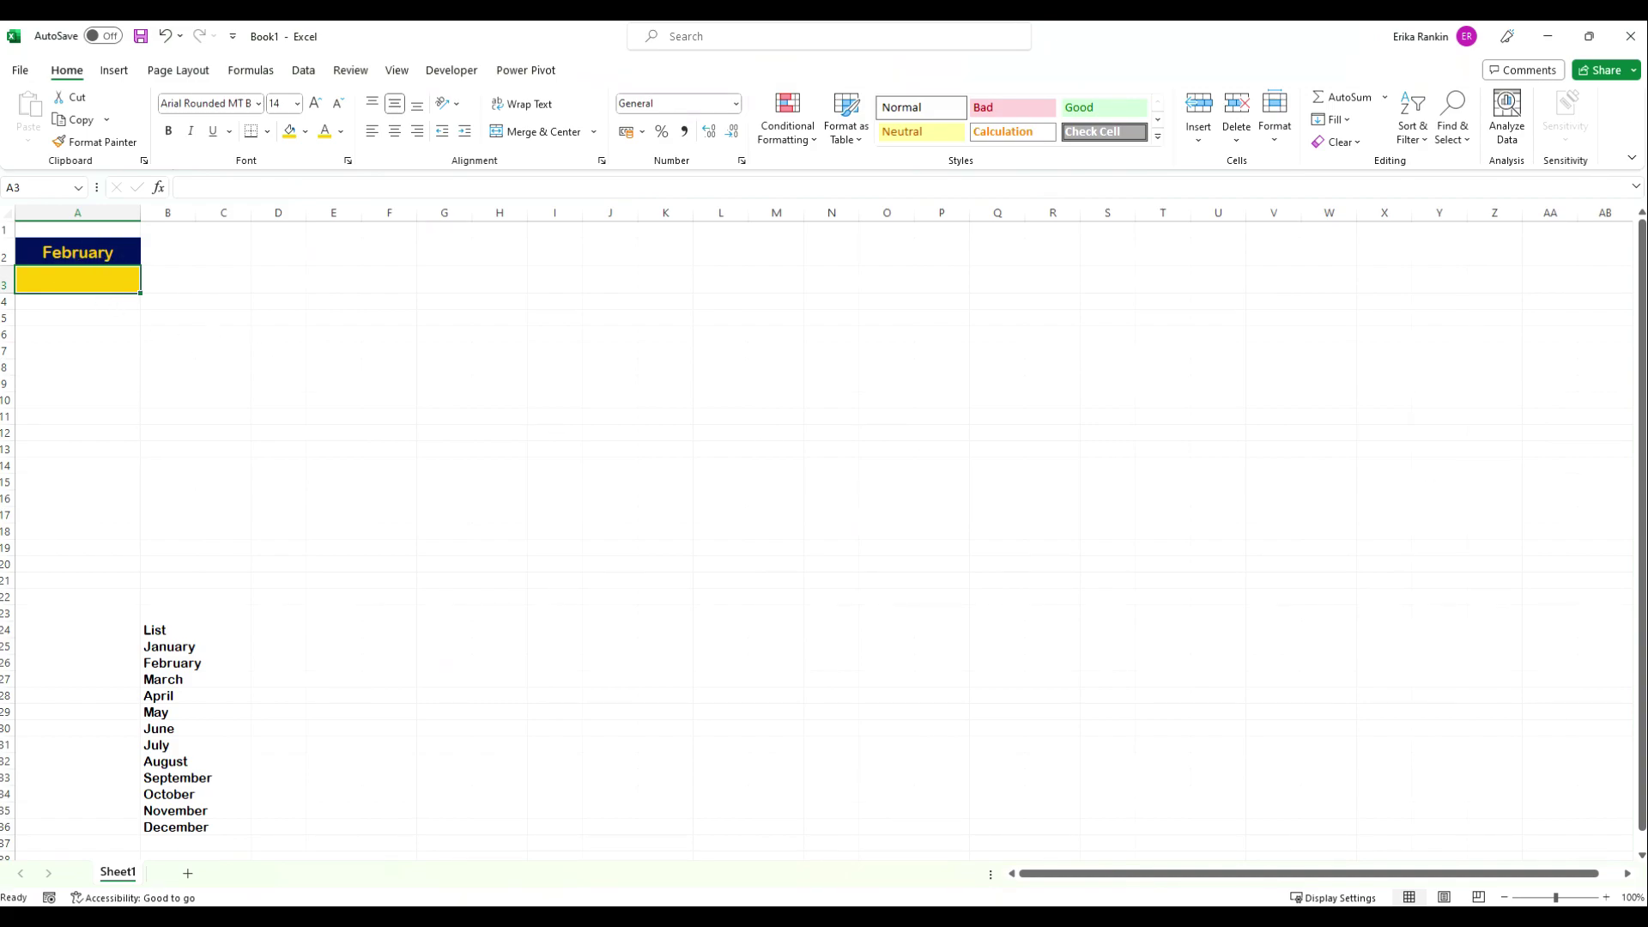
# Enter the heading Year in C24 and 2020 as the first year in C25.
pyautogui.click(279, 678)
pyautogui.click(243, 631)
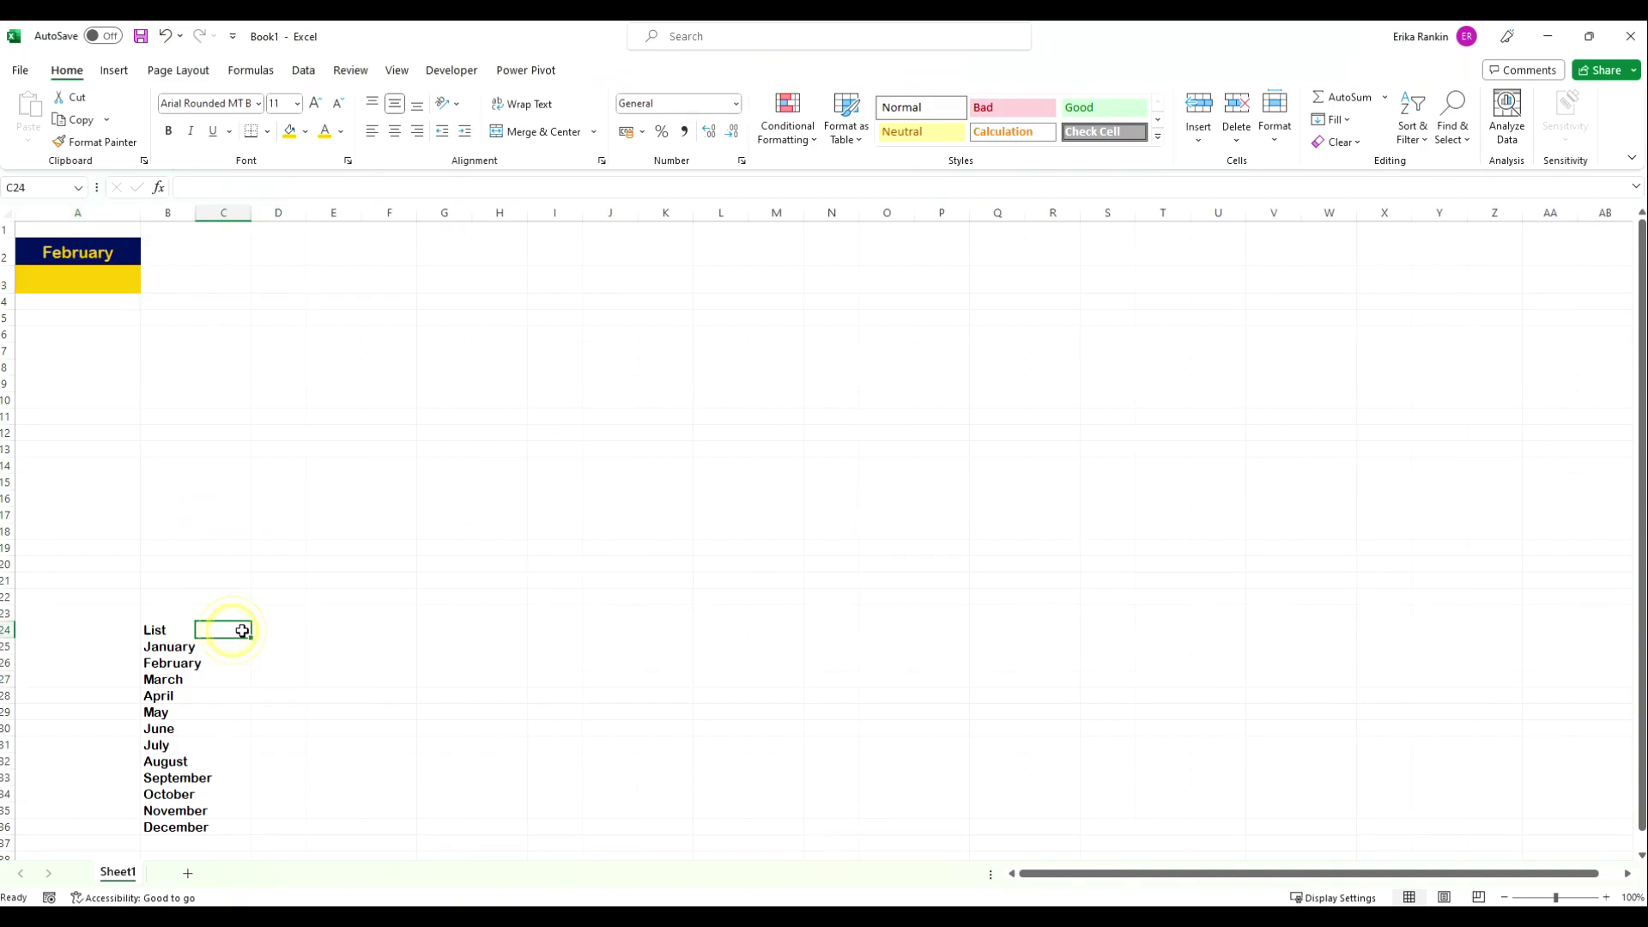
pyautogui.write('Year')
pyautogui.press('Return')
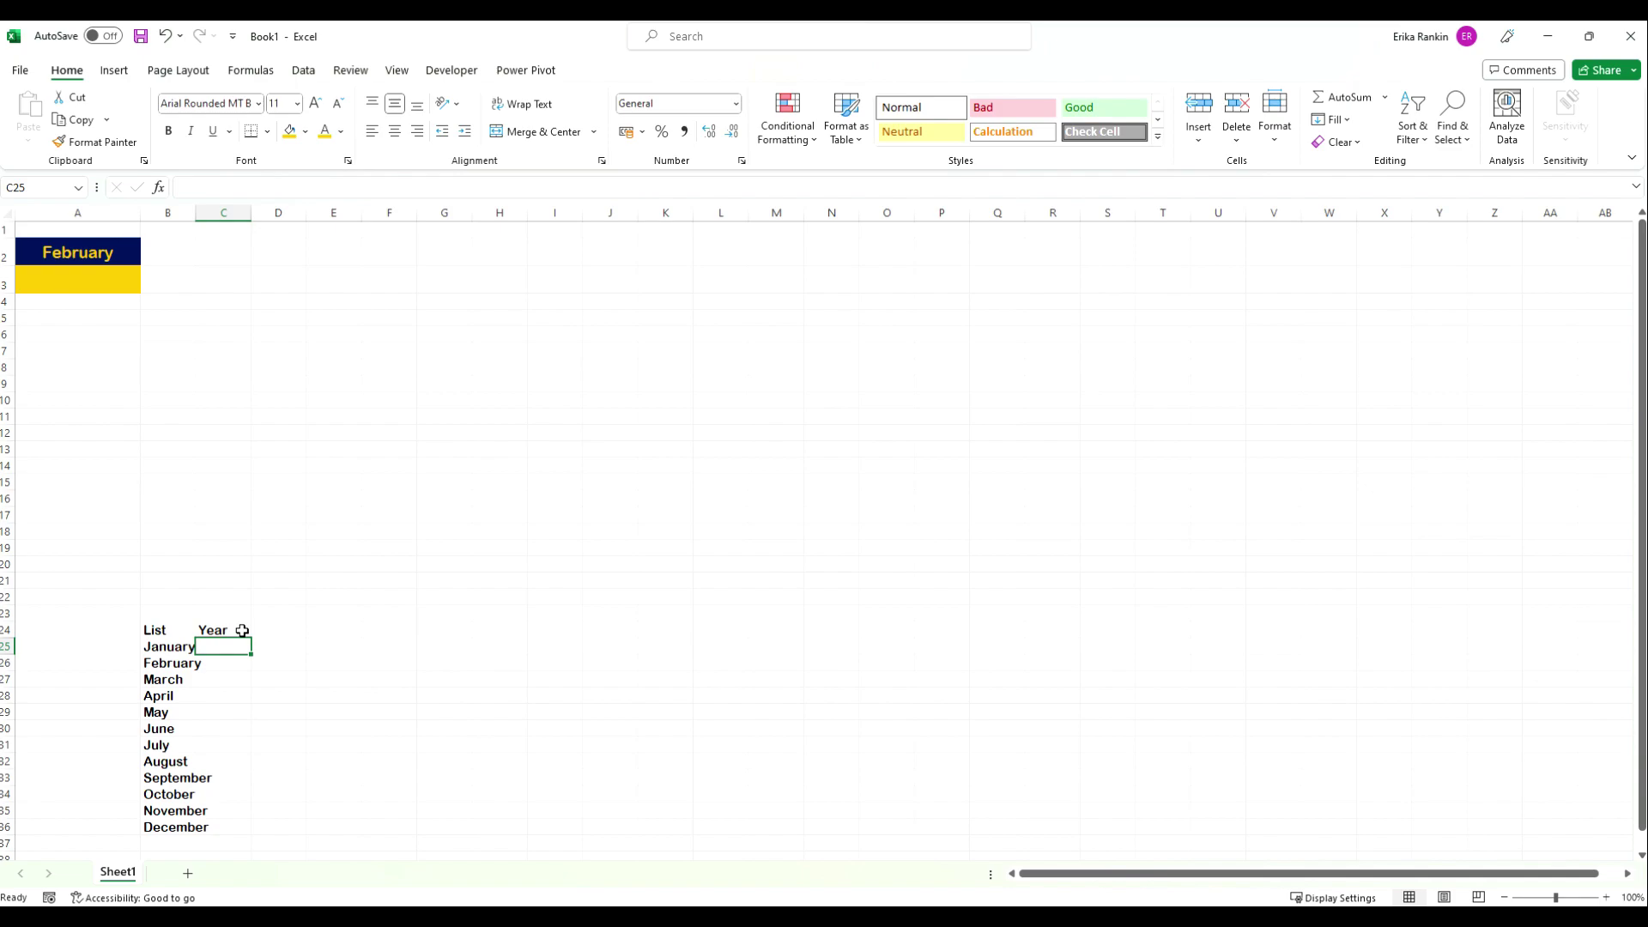
pyautogui.write('2020')
pyautogui.press('Return')
# Enter 2021 in C26 and fill the Year column down to C55 as a yearly series ending at 2050.
pyautogui.click(232, 647)
pyautogui.moveTo(250, 656); pyautogui.dragTo(241, 607)
pyautogui.scroll(8, 242, 607)
pyautogui.click(240, 541)
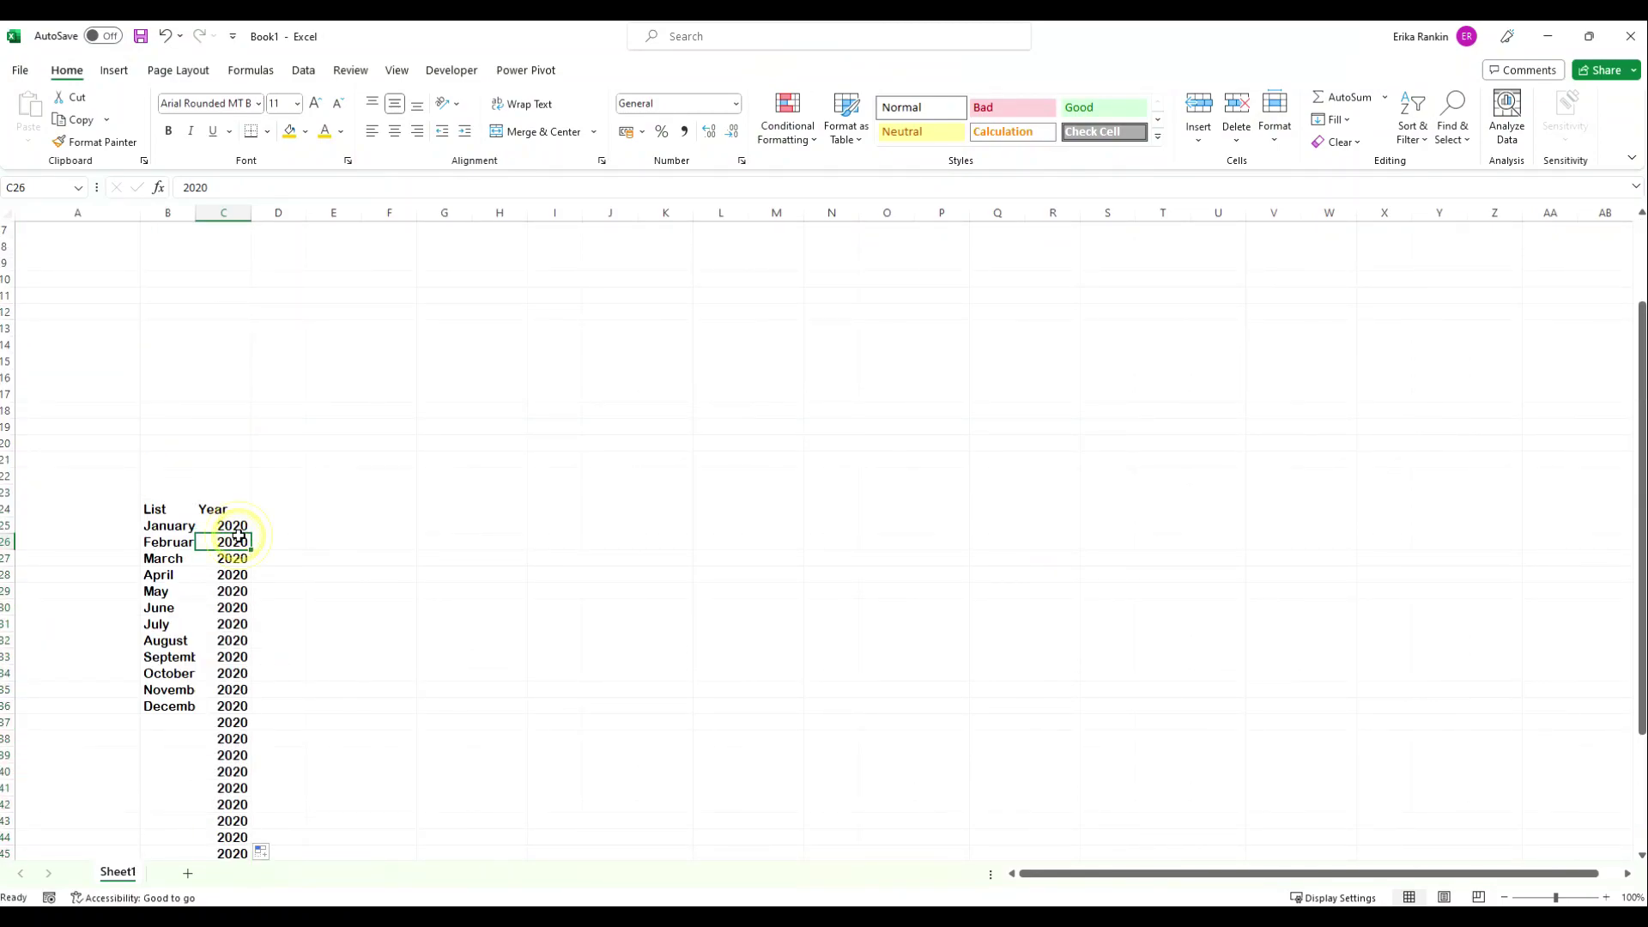
pyautogui.write('2021')
pyautogui.press('Return')
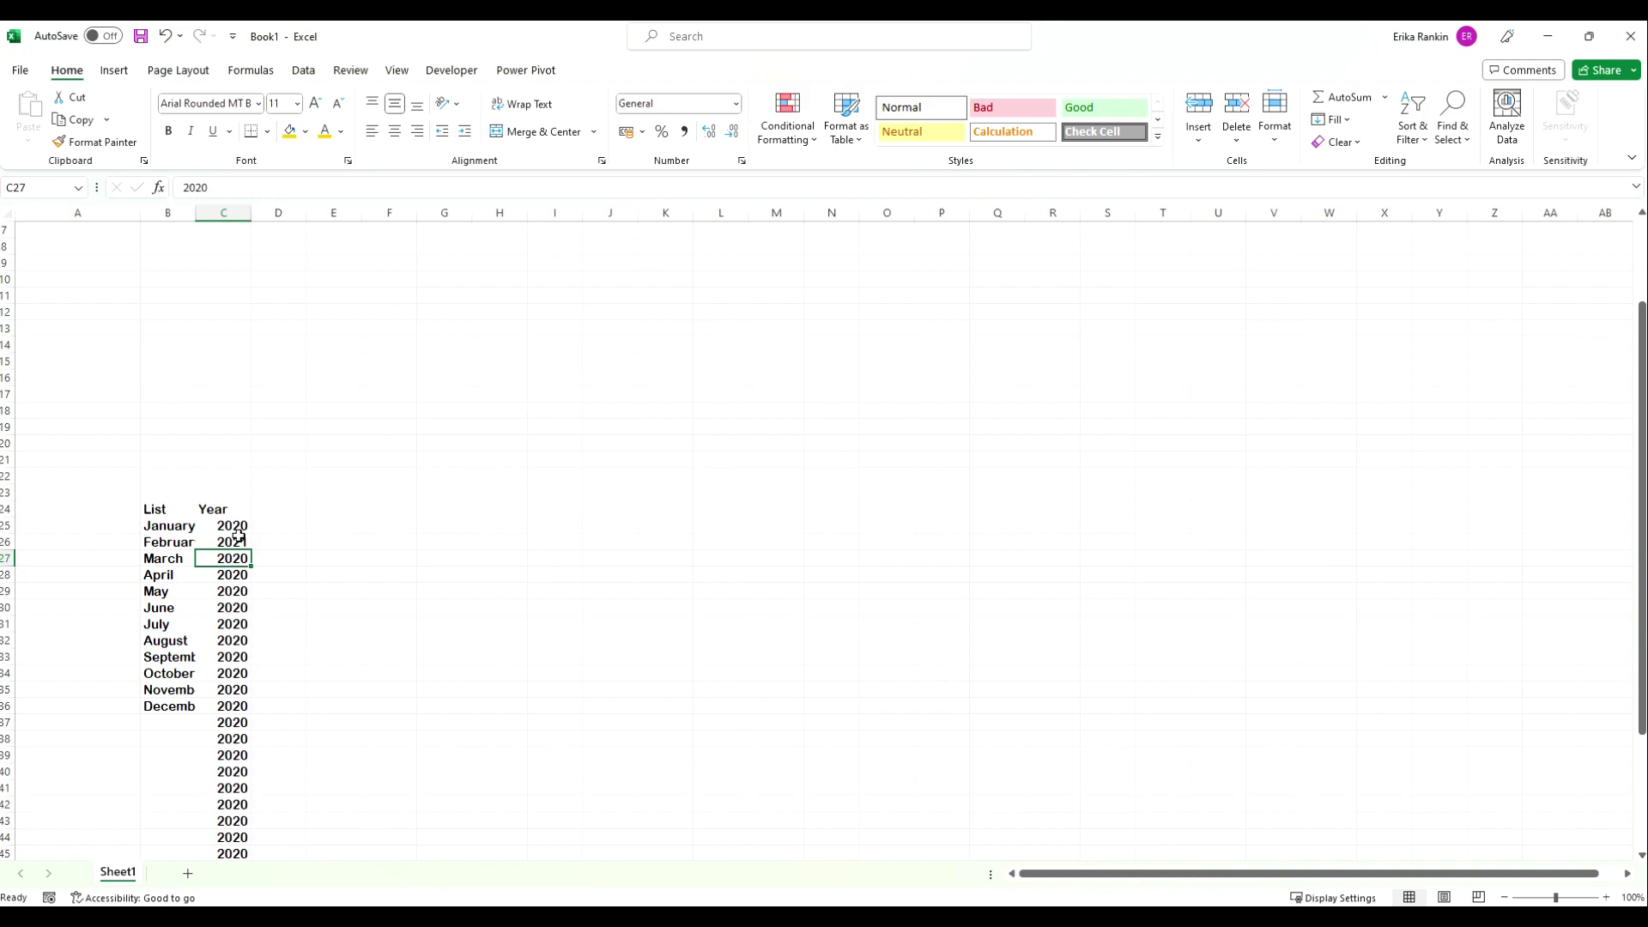
pyautogui.moveTo(235, 530); pyautogui.dragTo(254, 829)
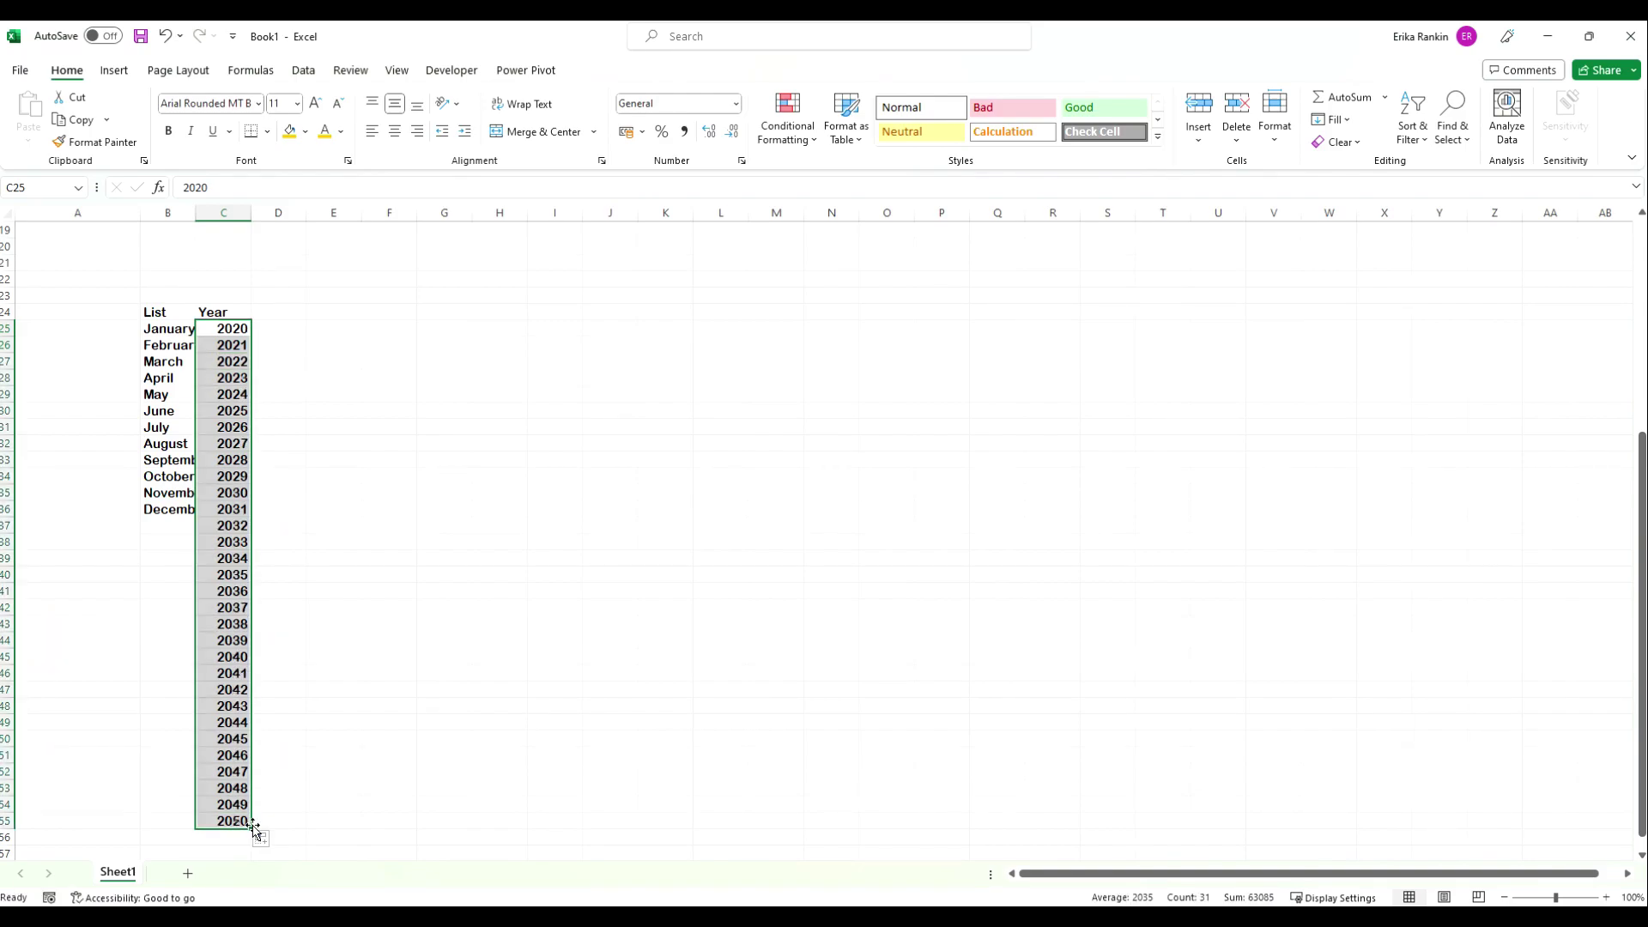
# Add list data validation to A3 with the years in C25:C55 as its source.
pyautogui.scroll(6, 184, 524)
pyautogui.click(77, 280)
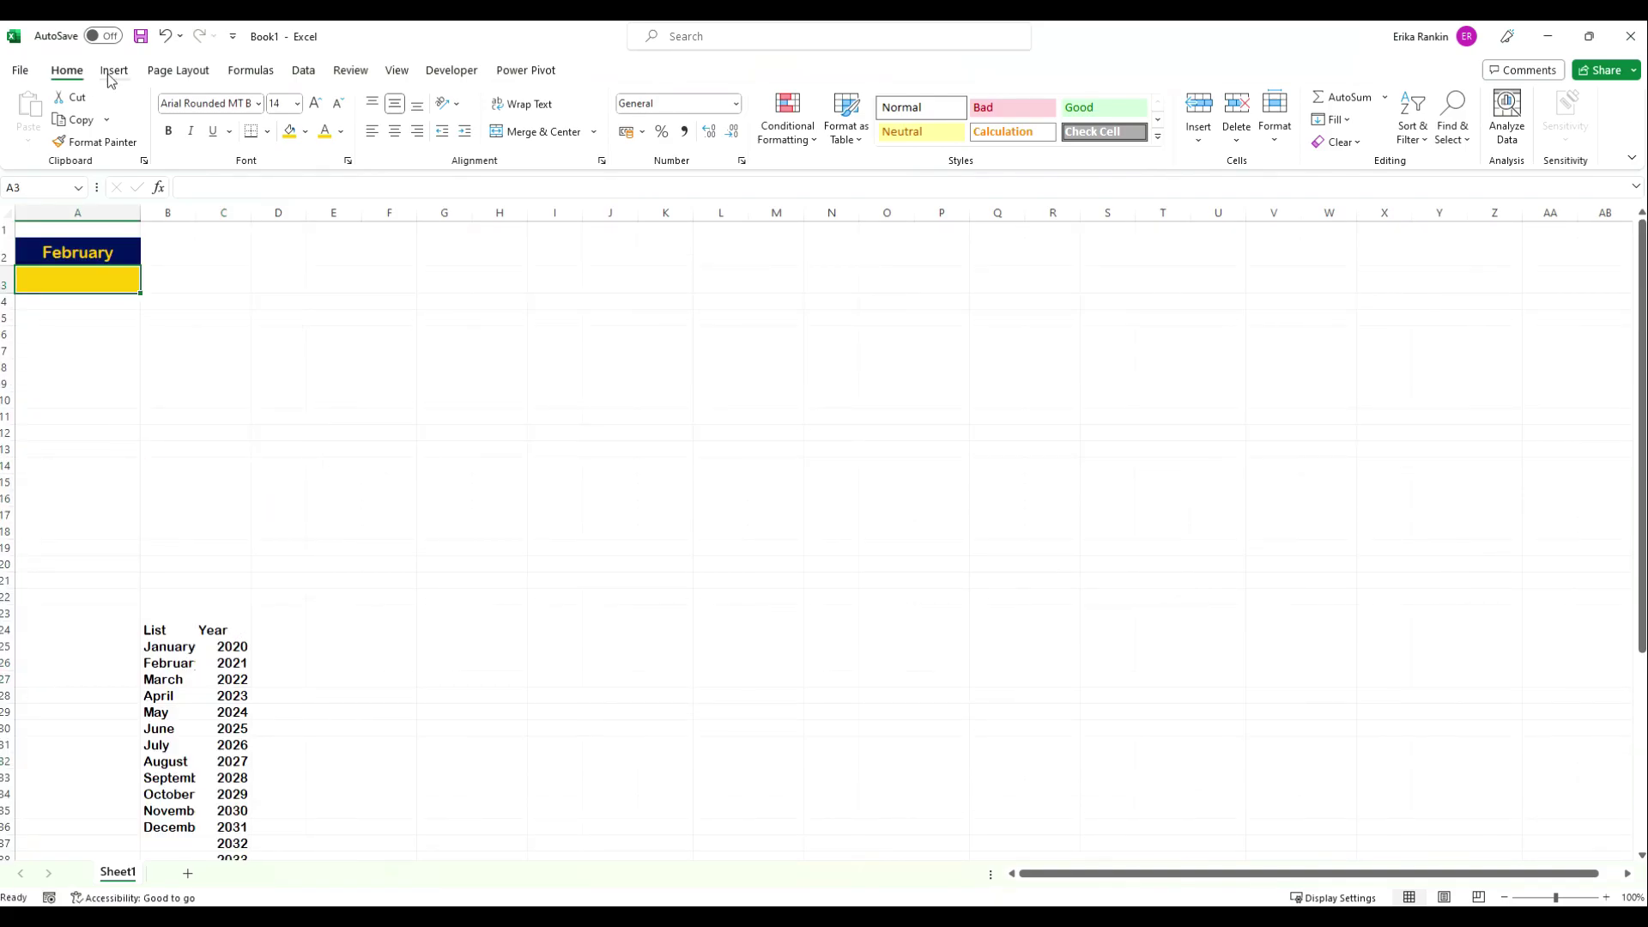
pyautogui.click(251, 70)
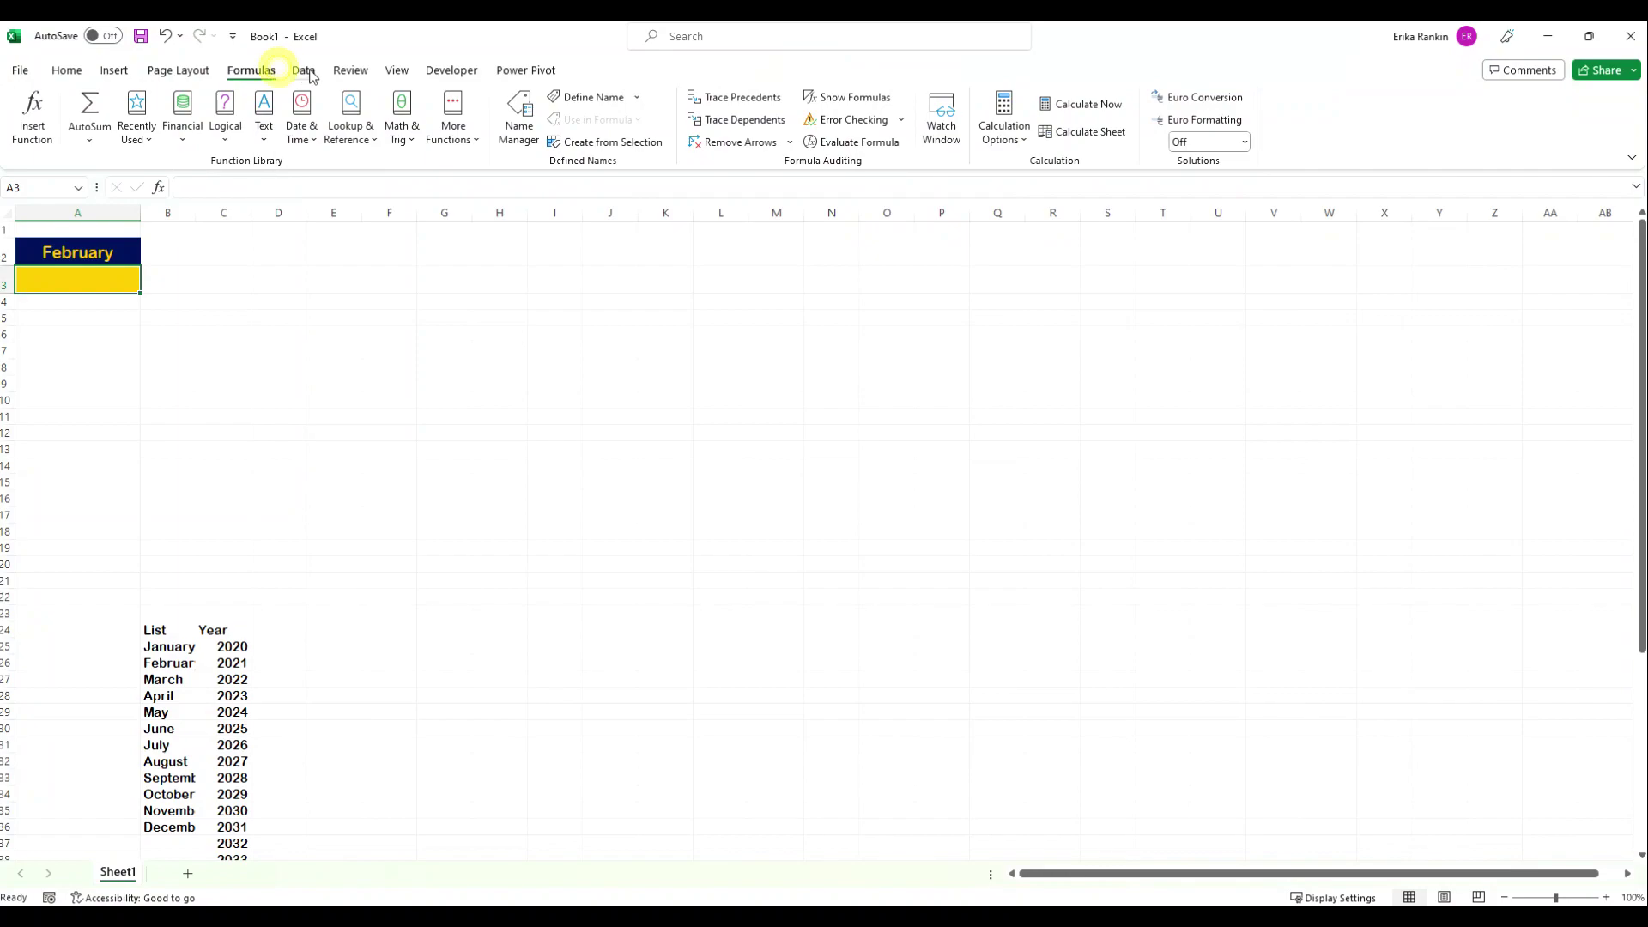
pyautogui.click(303, 70)
pyautogui.click(1017, 143)
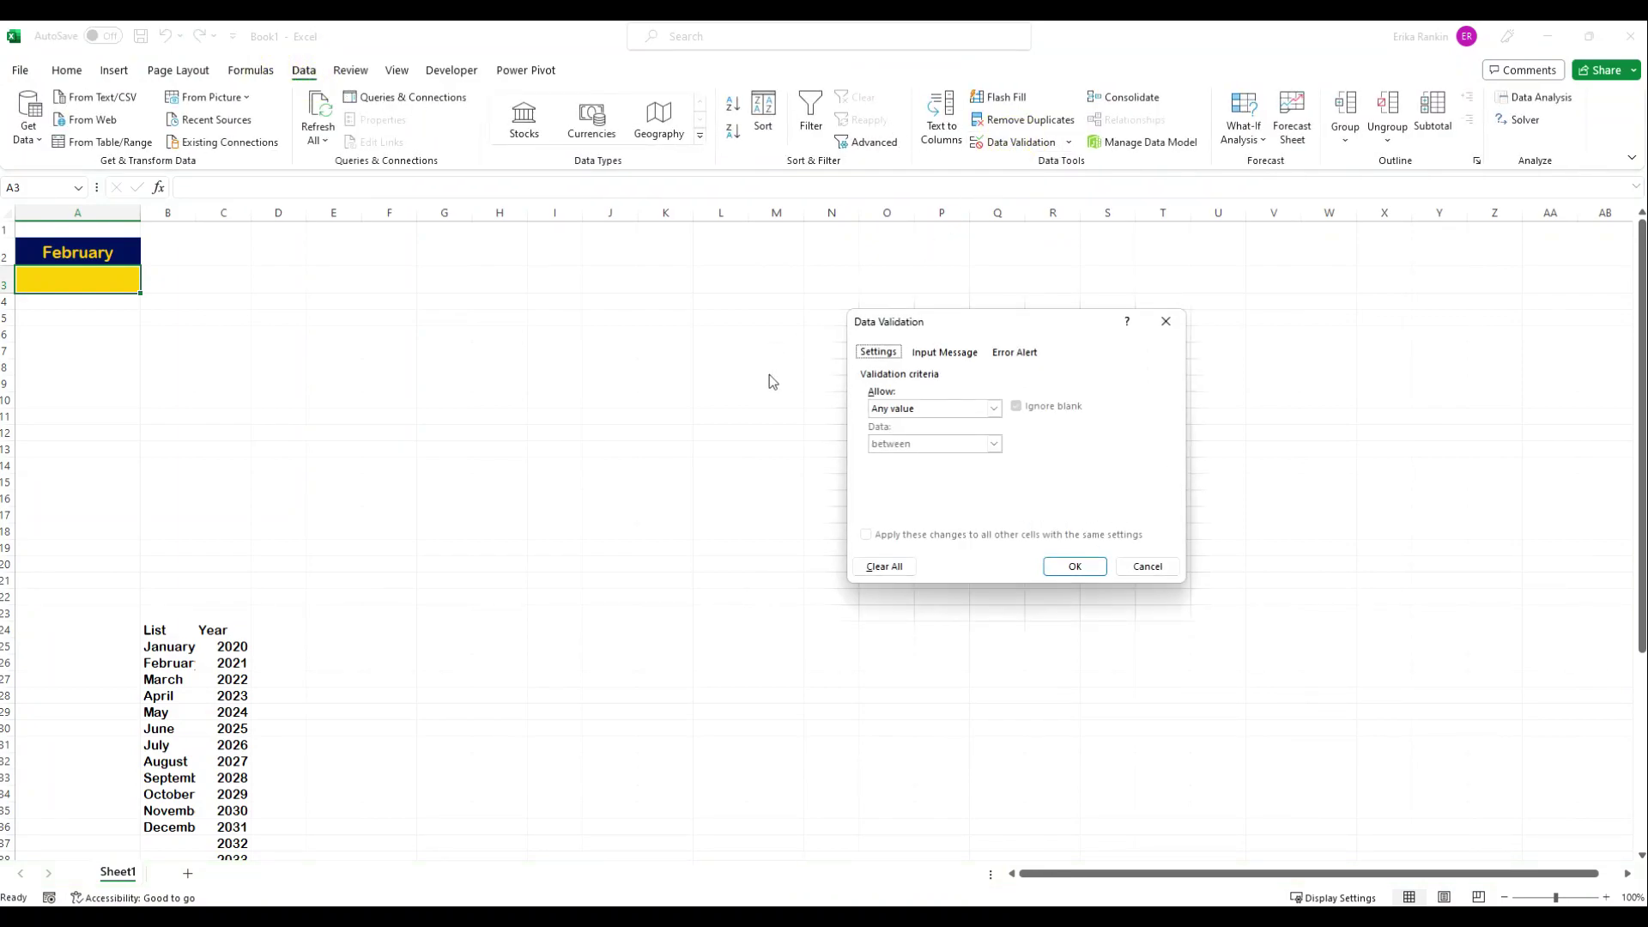
pyautogui.click(923, 410)
pyautogui.click(902, 456)
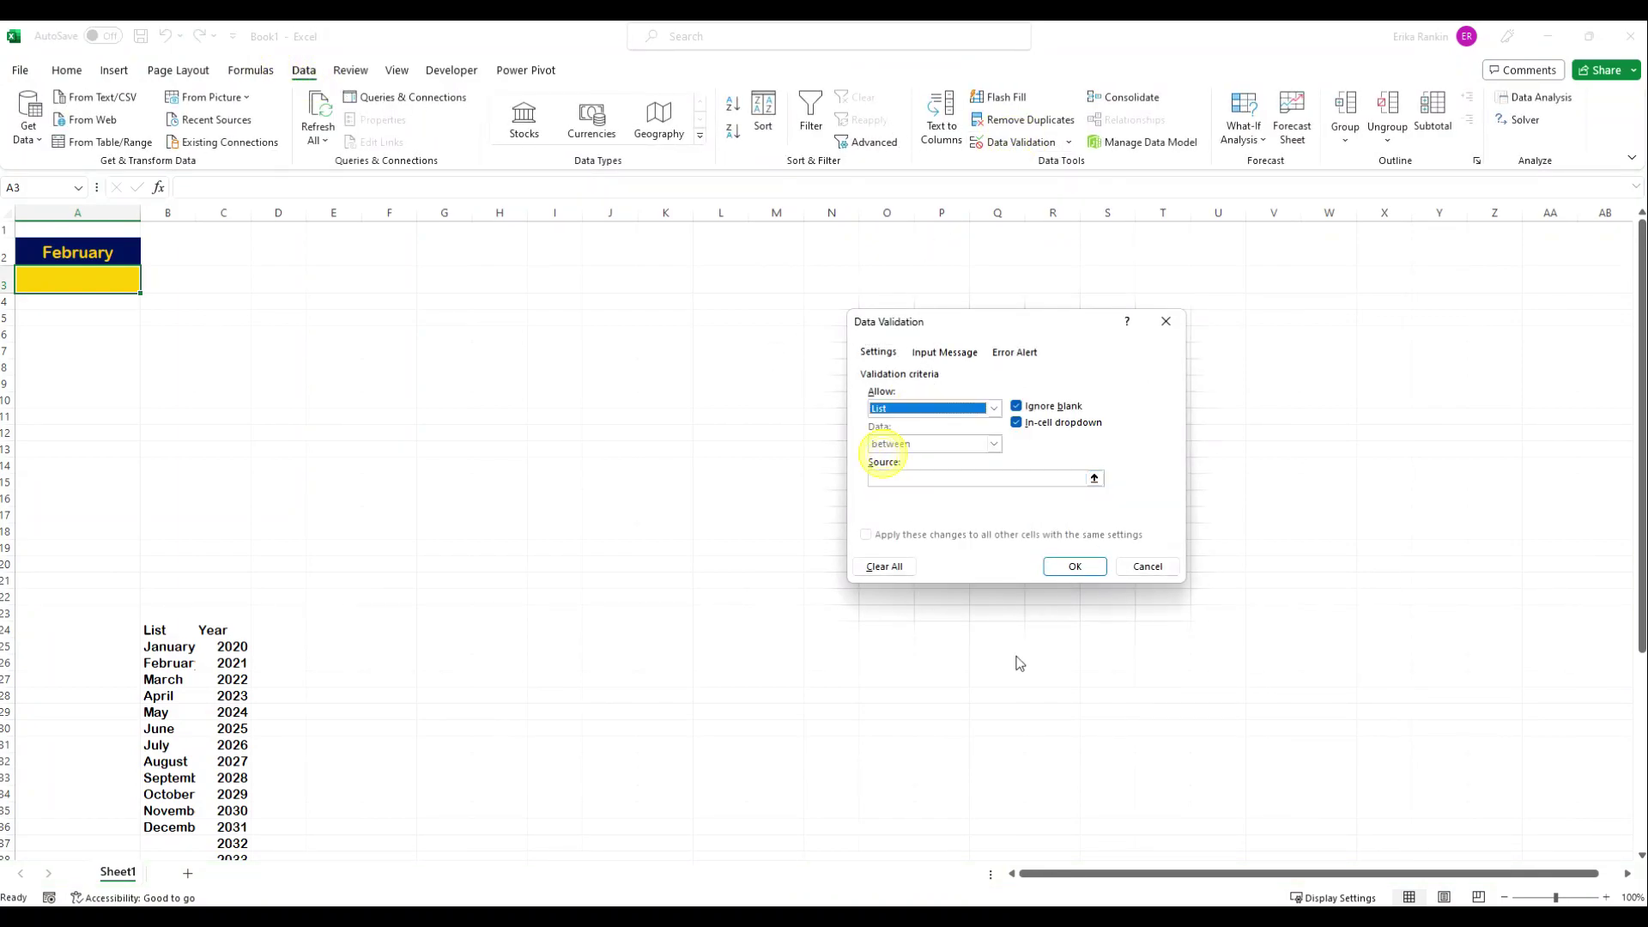
pyautogui.click(888, 478)
pyautogui.moveTo(215, 633); pyautogui.dragTo(225, 648)
pyautogui.click(231, 646)
pyautogui.hotkey('ctrl', 'shift', 'Down')
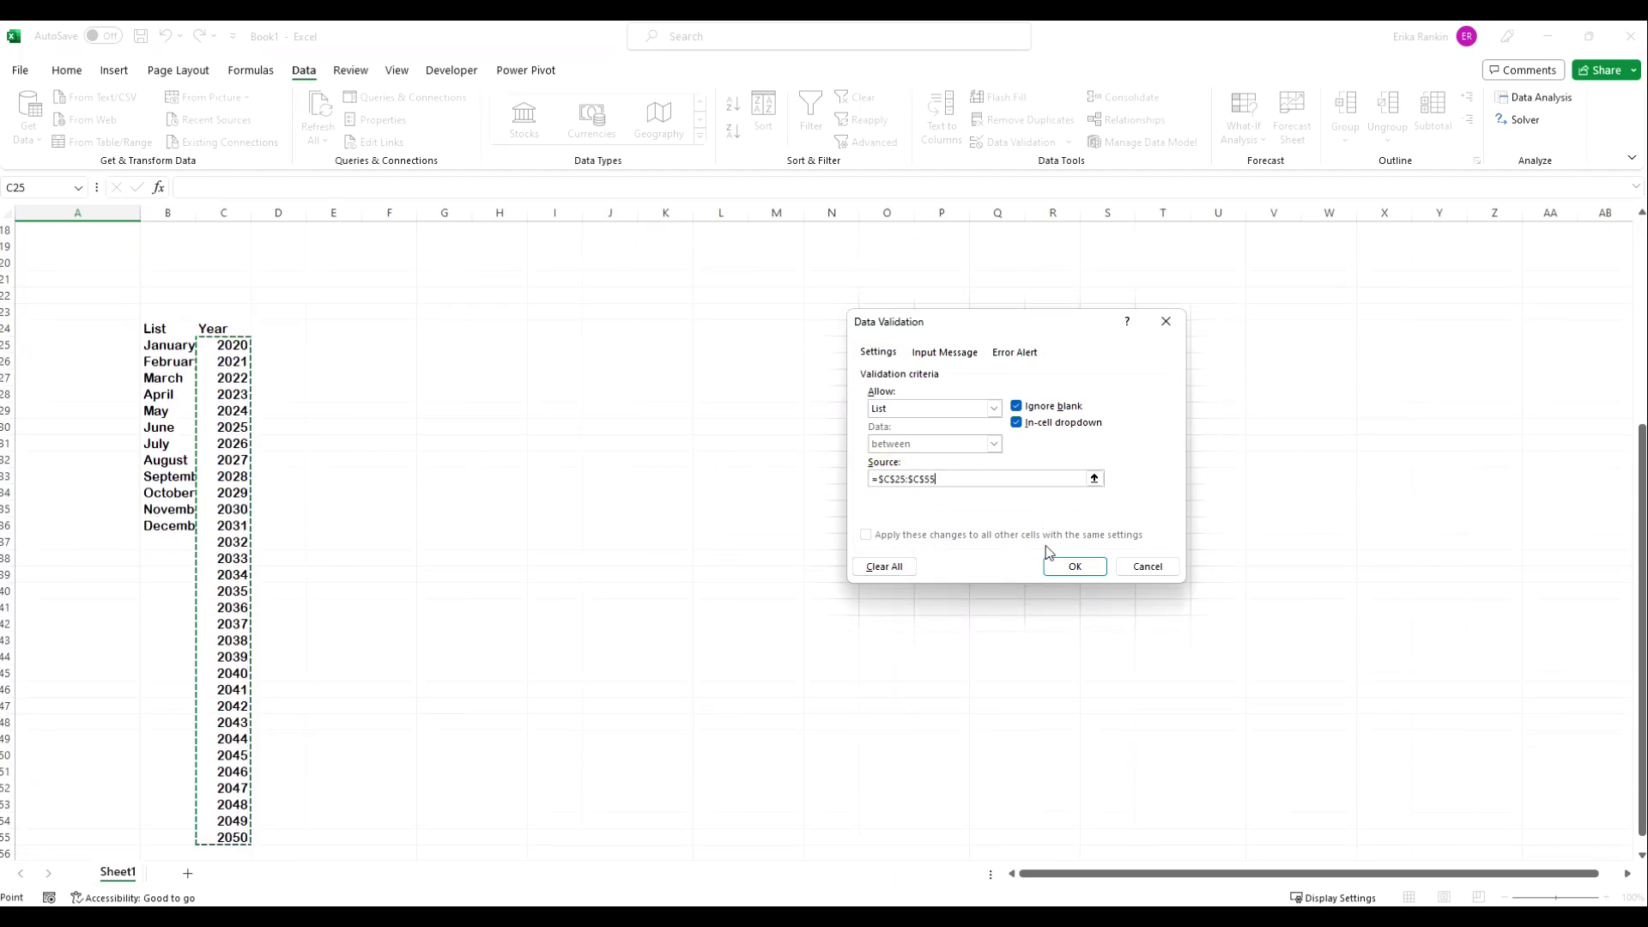
pyautogui.click(1075, 566)
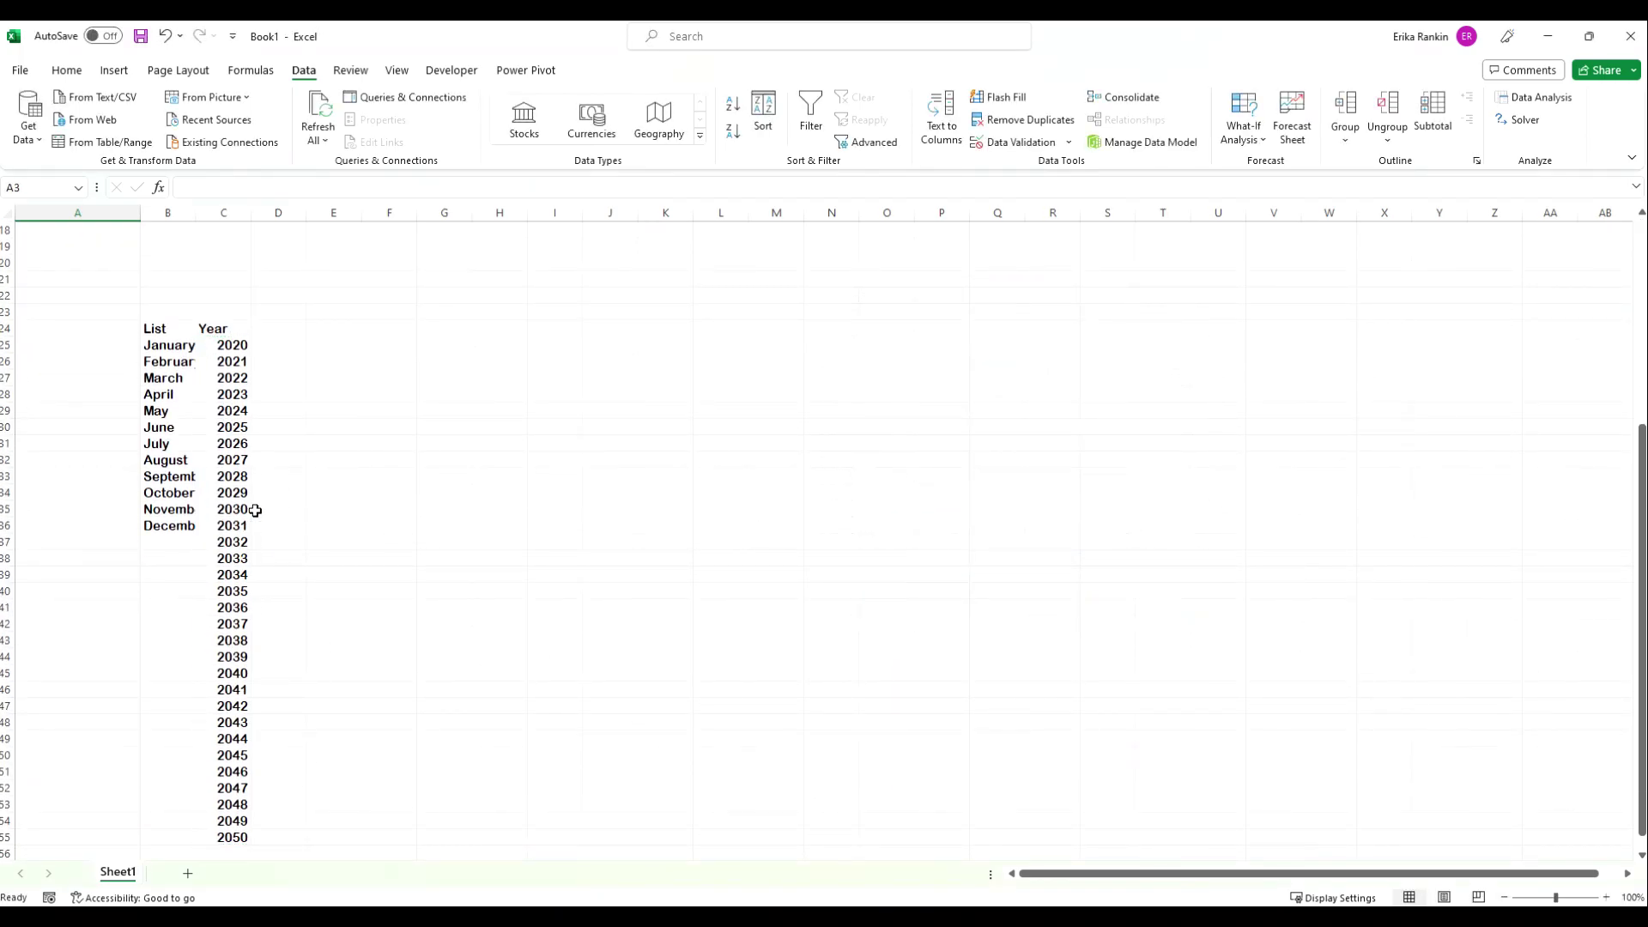
# Review the data validation settings of A3 and choose 2023 from its year dropdown.
pyautogui.click(1004, 143)
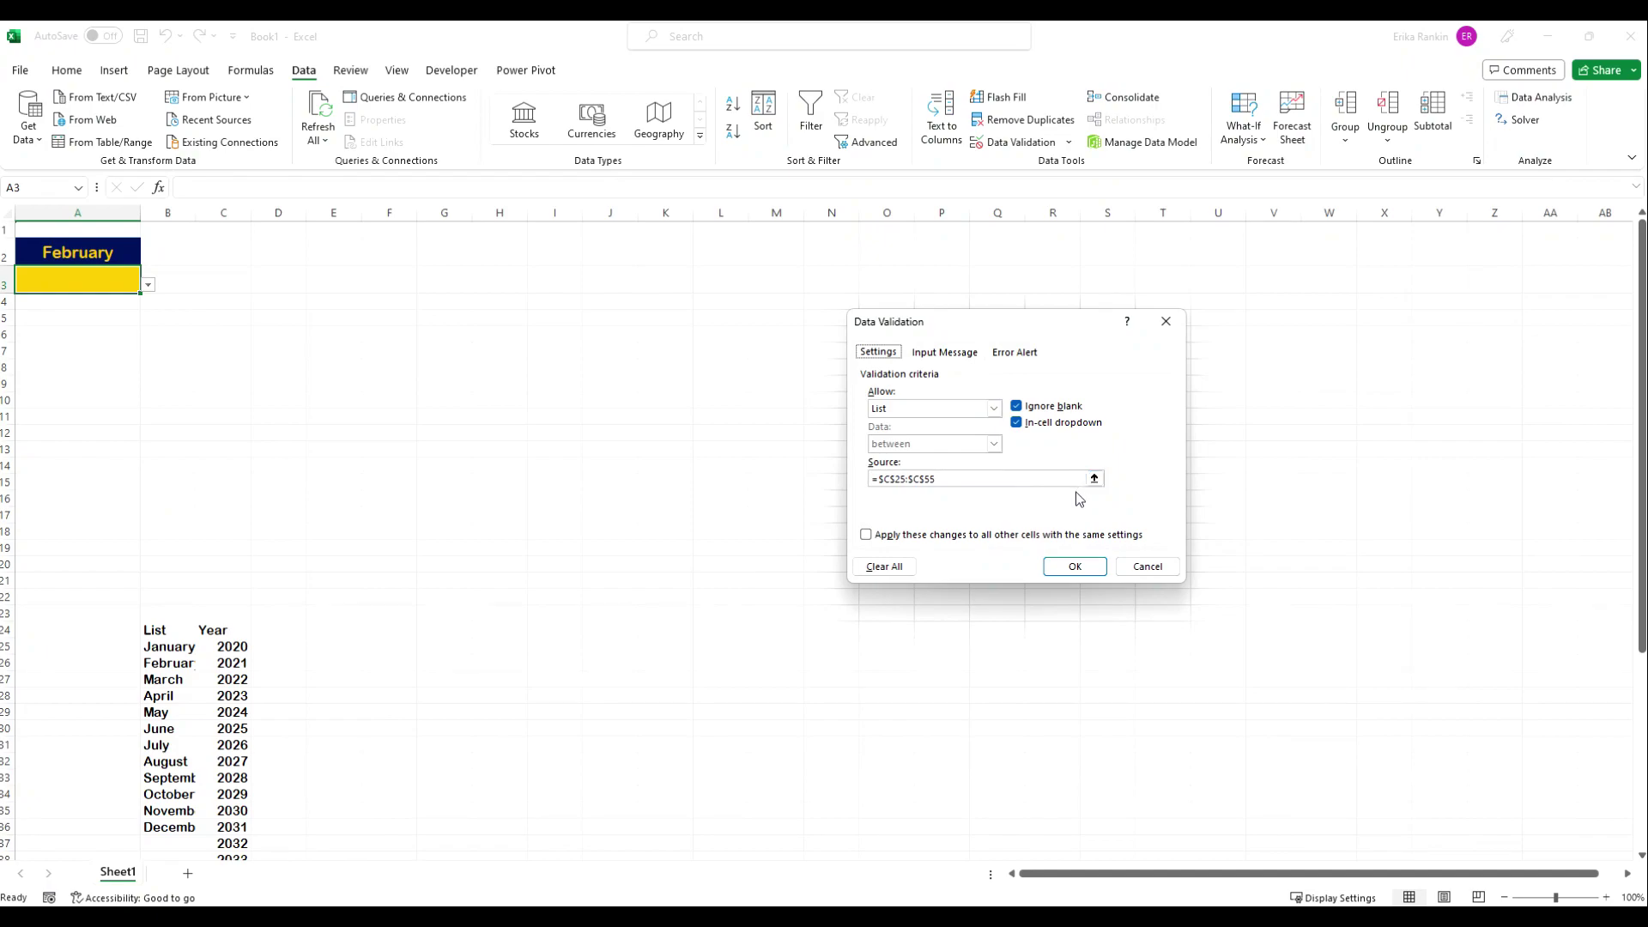
pyautogui.click(1072, 564)
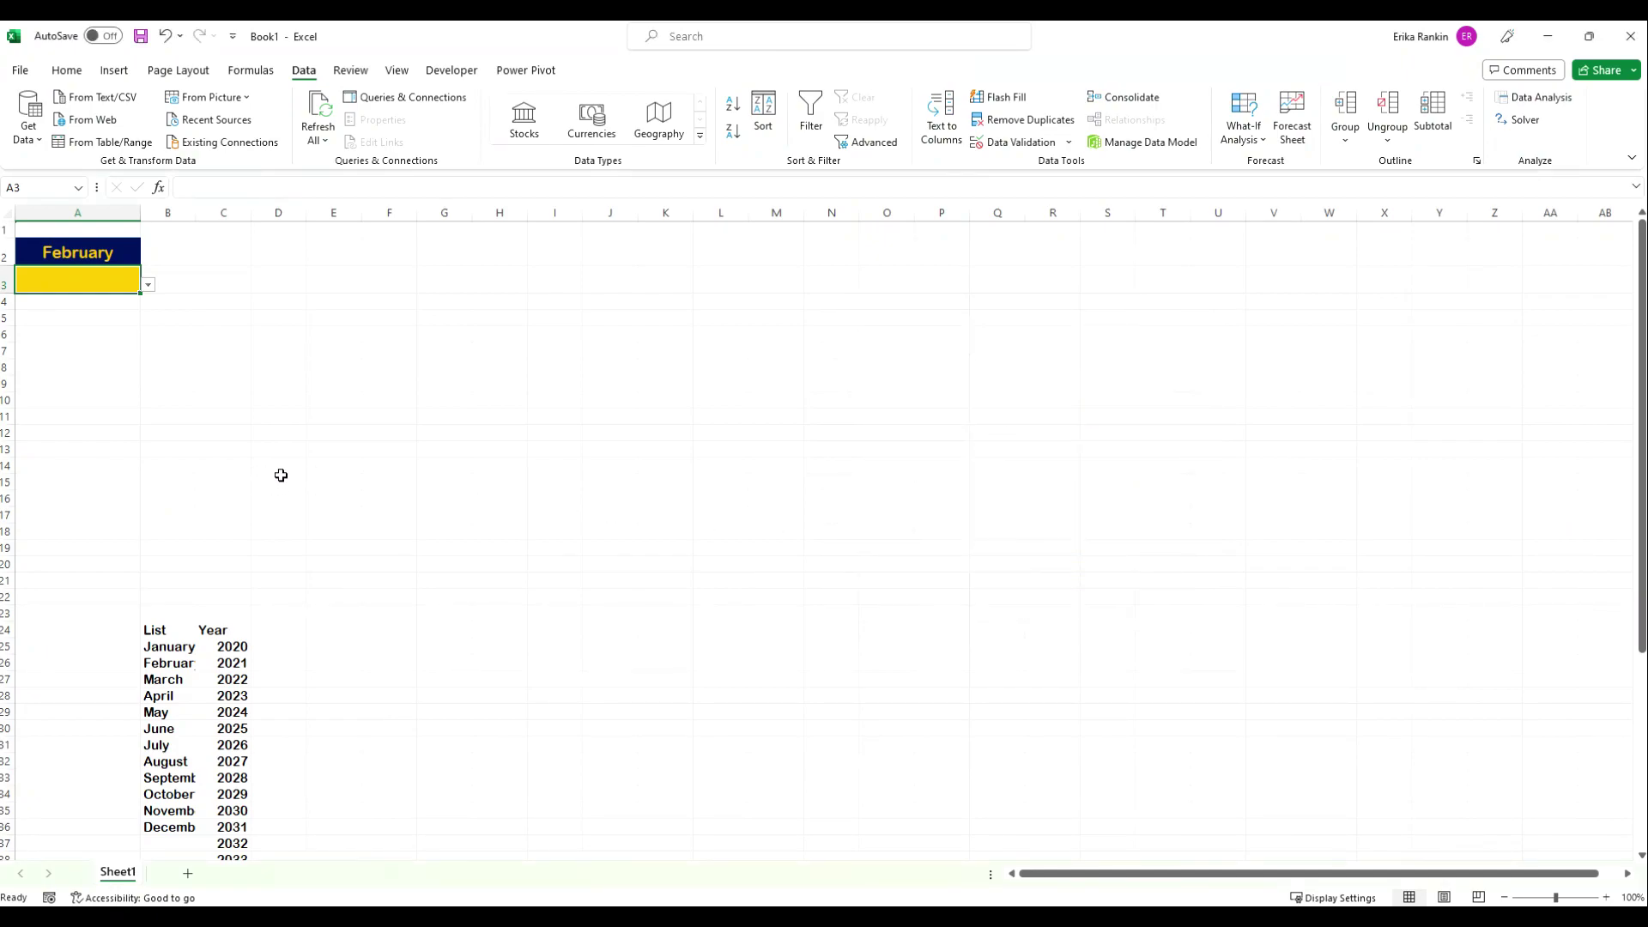
pyautogui.click(148, 284)
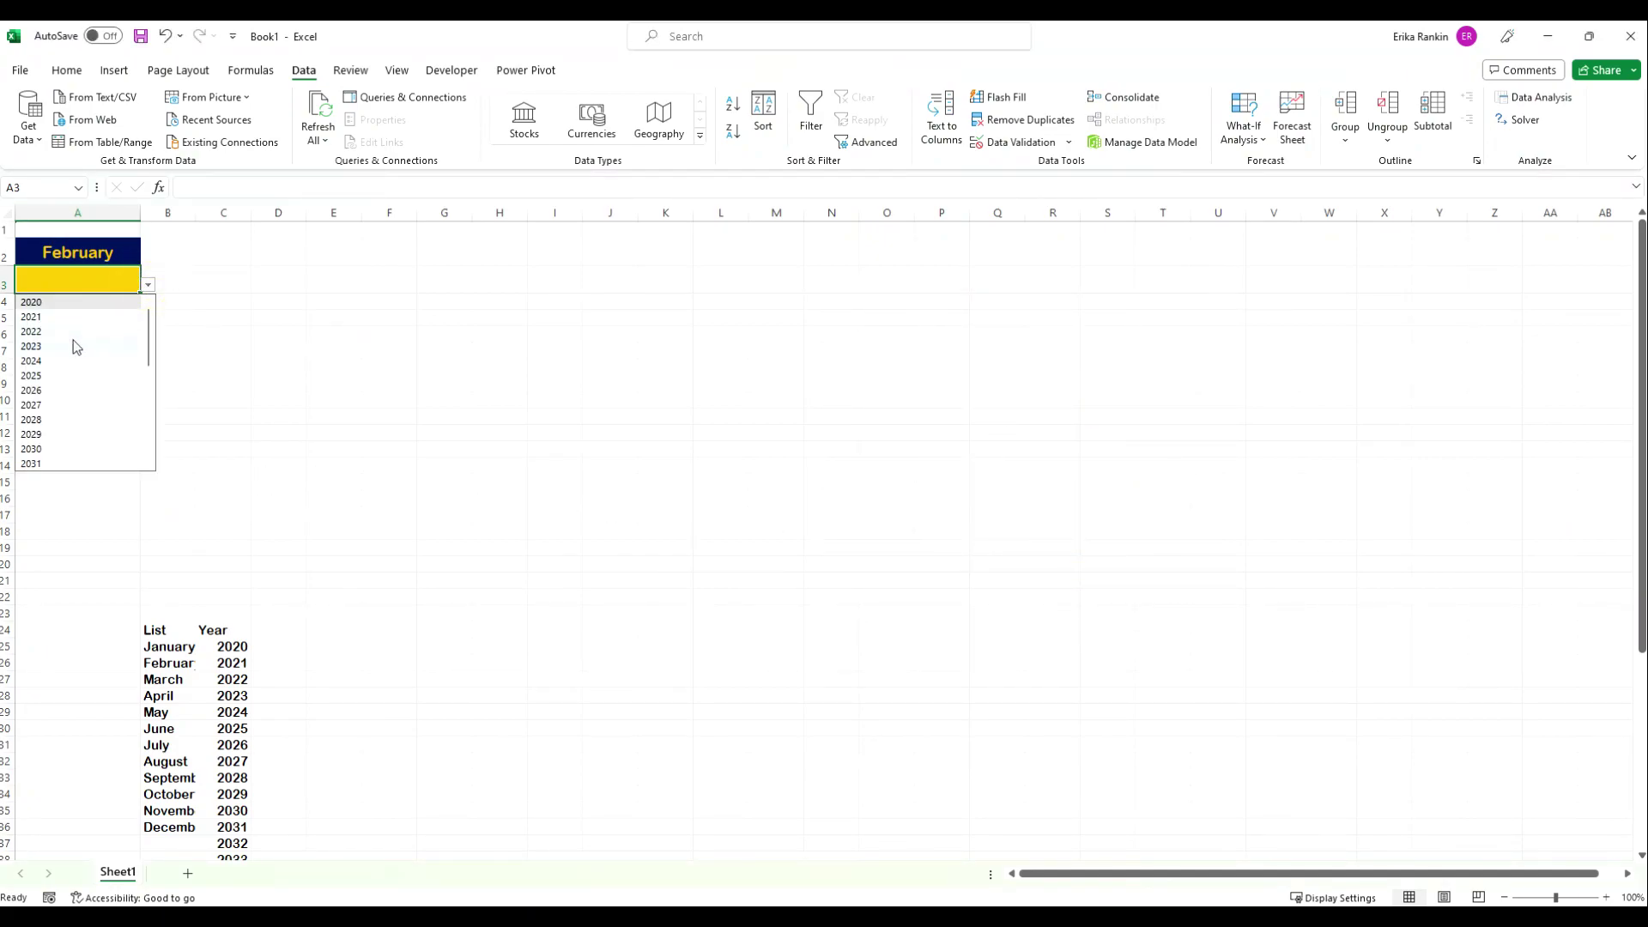
pyautogui.click(73, 343)
pyautogui.click(104, 251)
pyautogui.click(88, 276)
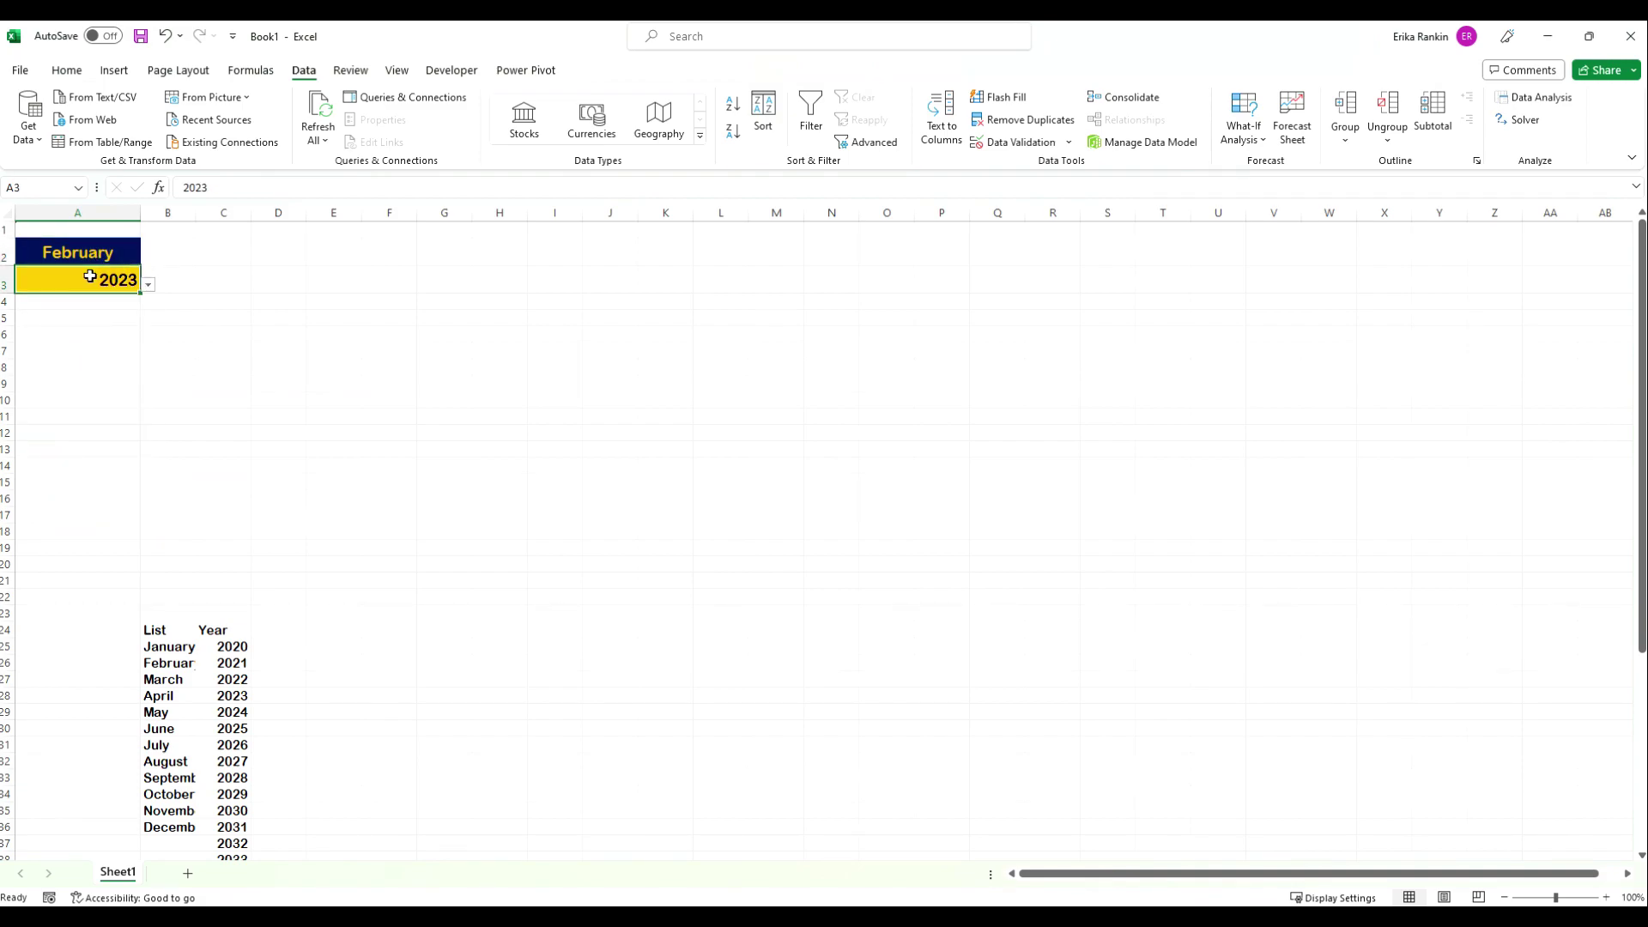
# Set the font colour of A3 to the dark blue standard colour and centre its text horizontally.
pyautogui.click(66, 71)
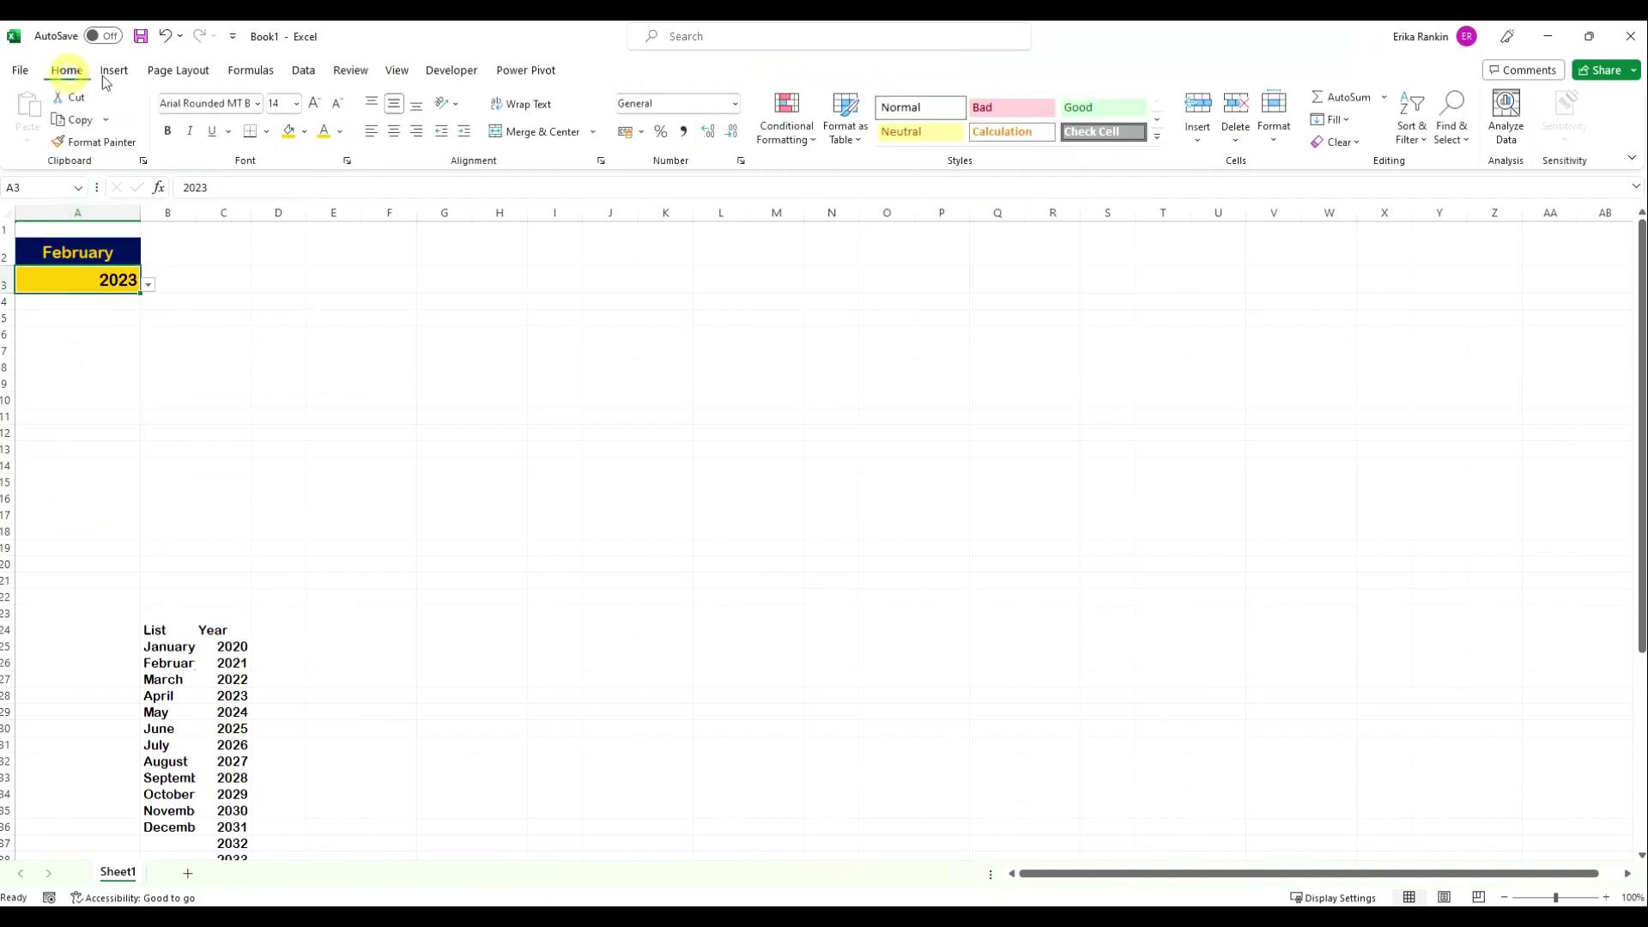
pyautogui.click(341, 133)
pyautogui.click(441, 320)
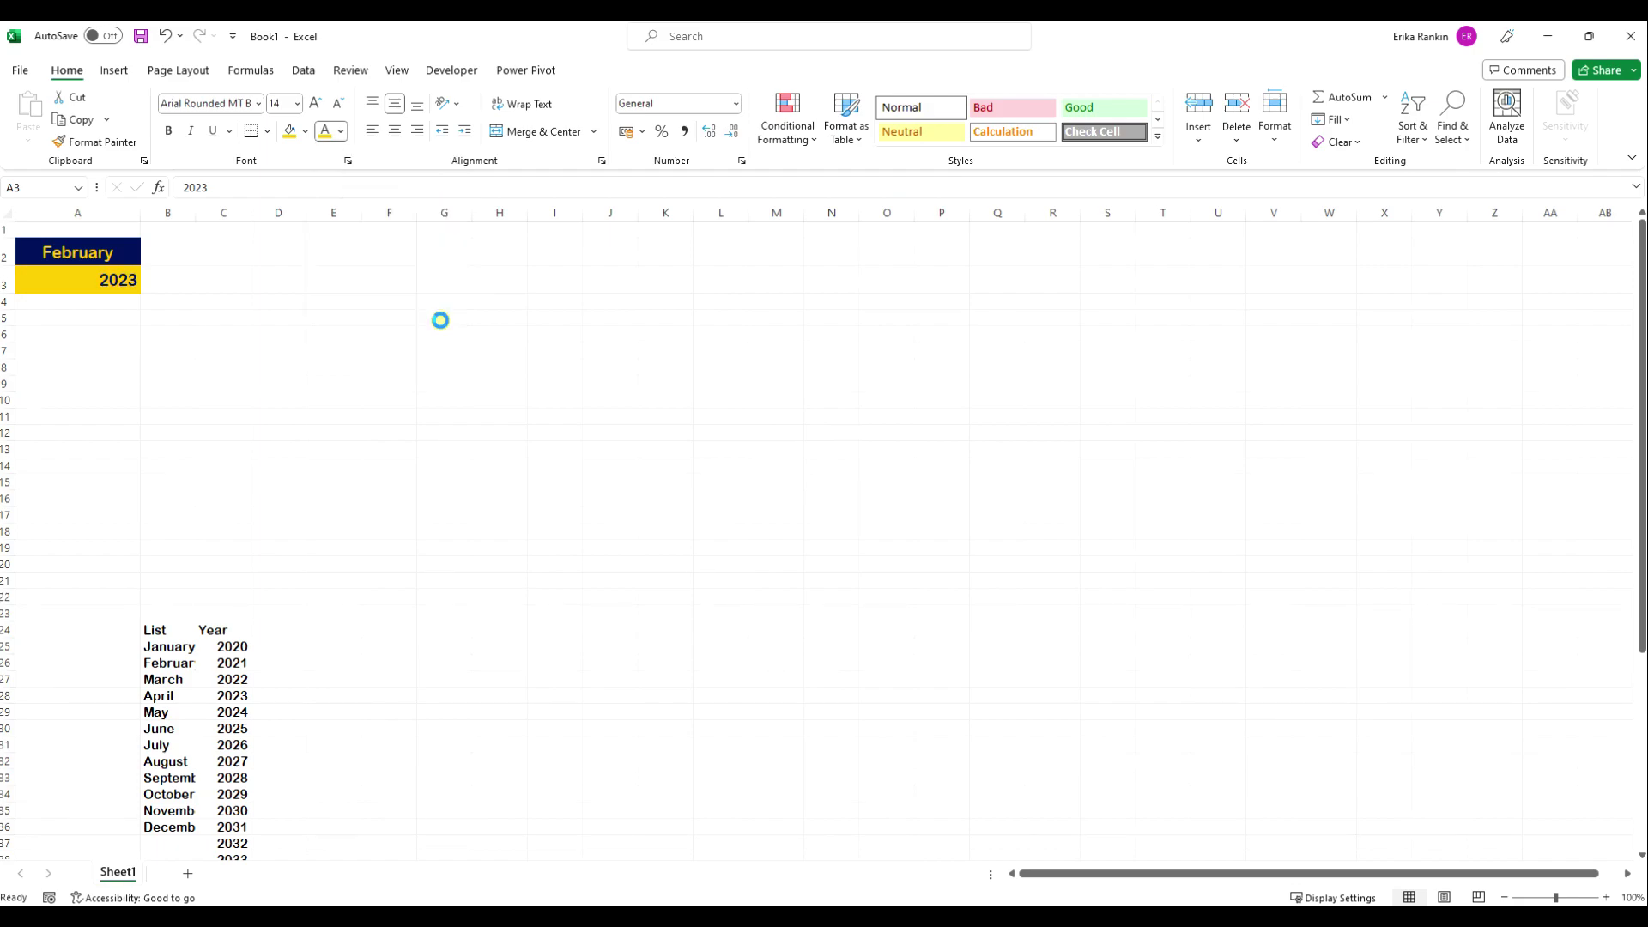
pyautogui.click(396, 133)
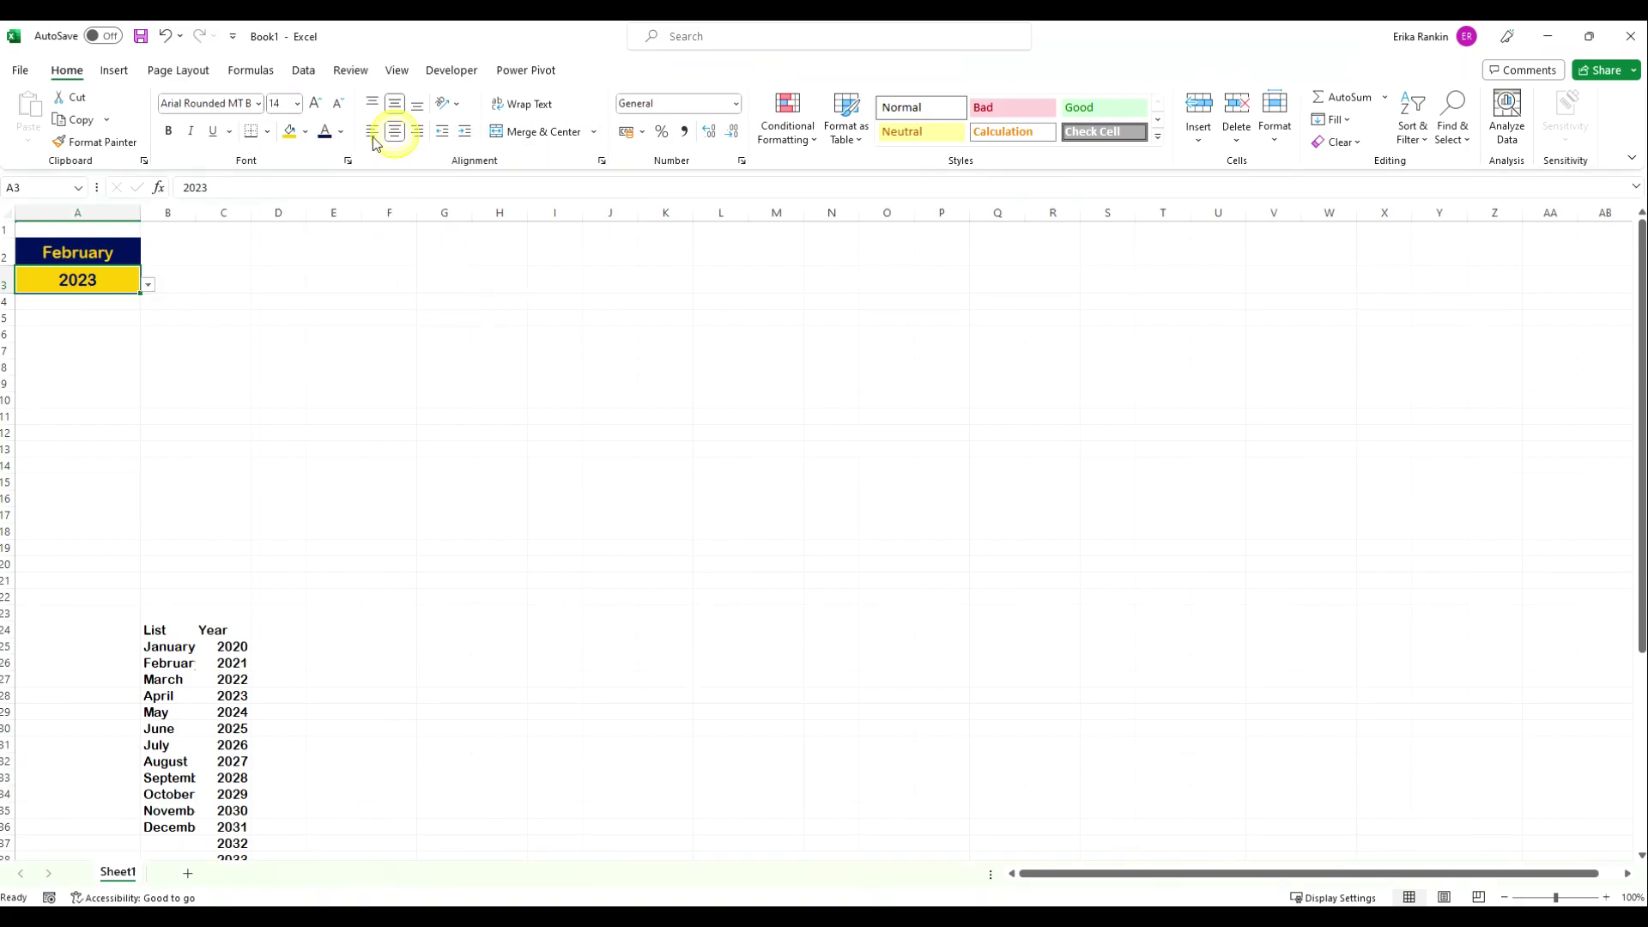
# Change the year in A3 to 2024 using its dropdown list.
pyautogui.click(166, 301)
pyautogui.click(78, 279)
pyautogui.click(147, 284)
pyautogui.click(62, 361)
pyautogui.click(223, 350)
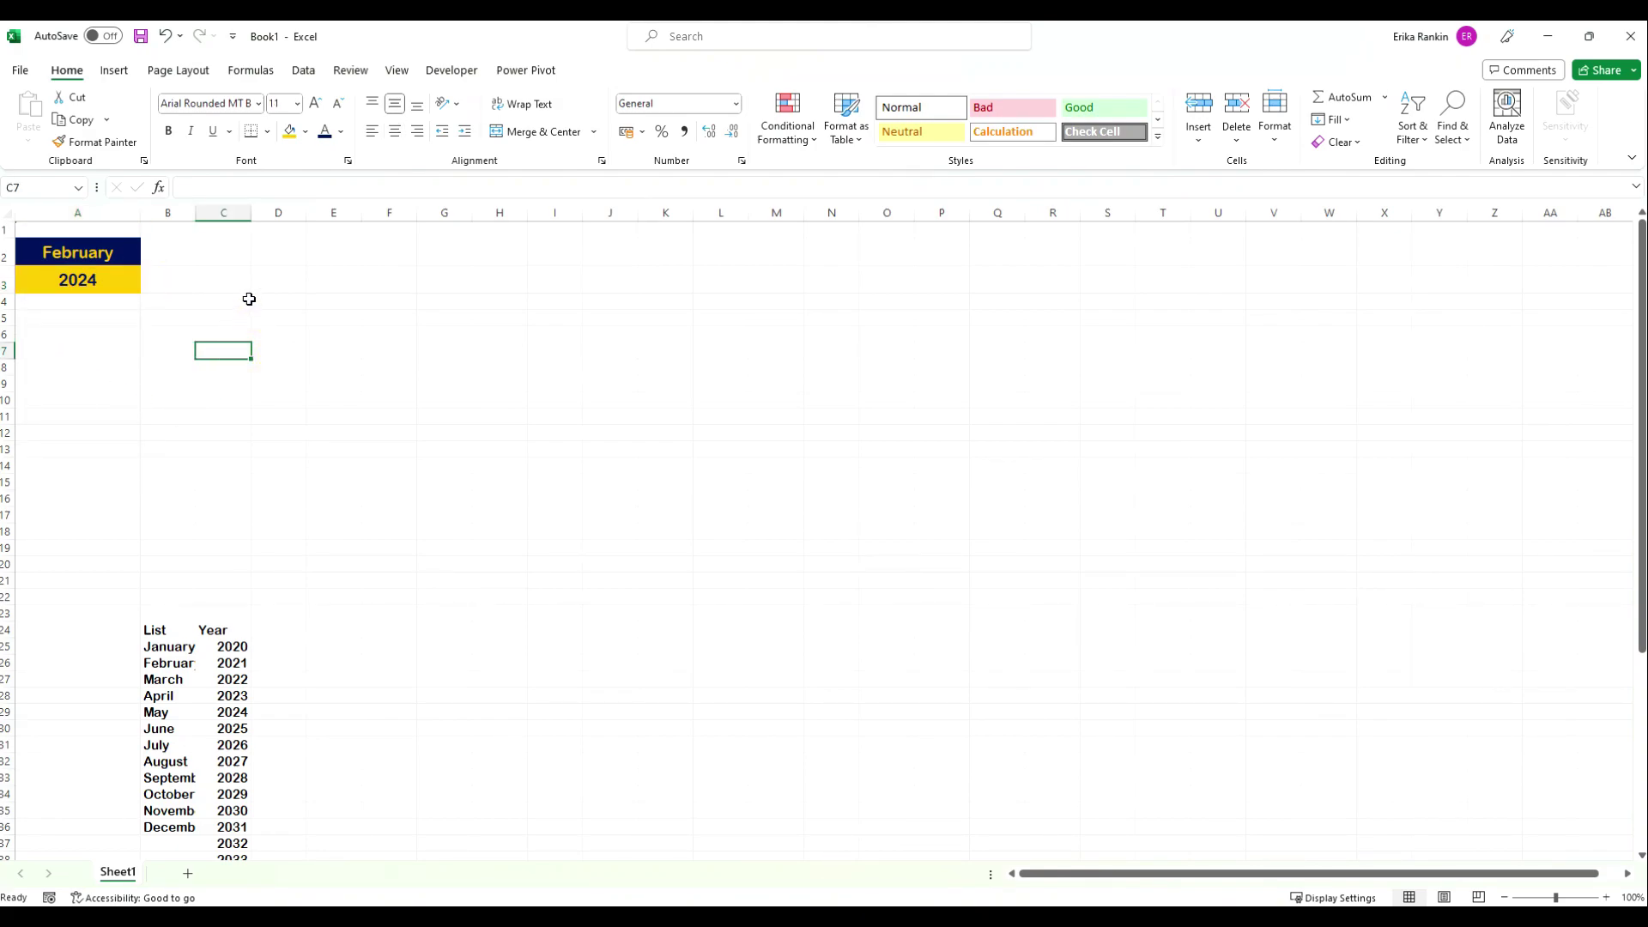
# Enter the weekday initials M, T, W, T, F, S, S across B5:H5 and centre the calendar block horizontally.
pyautogui.click(163, 317)
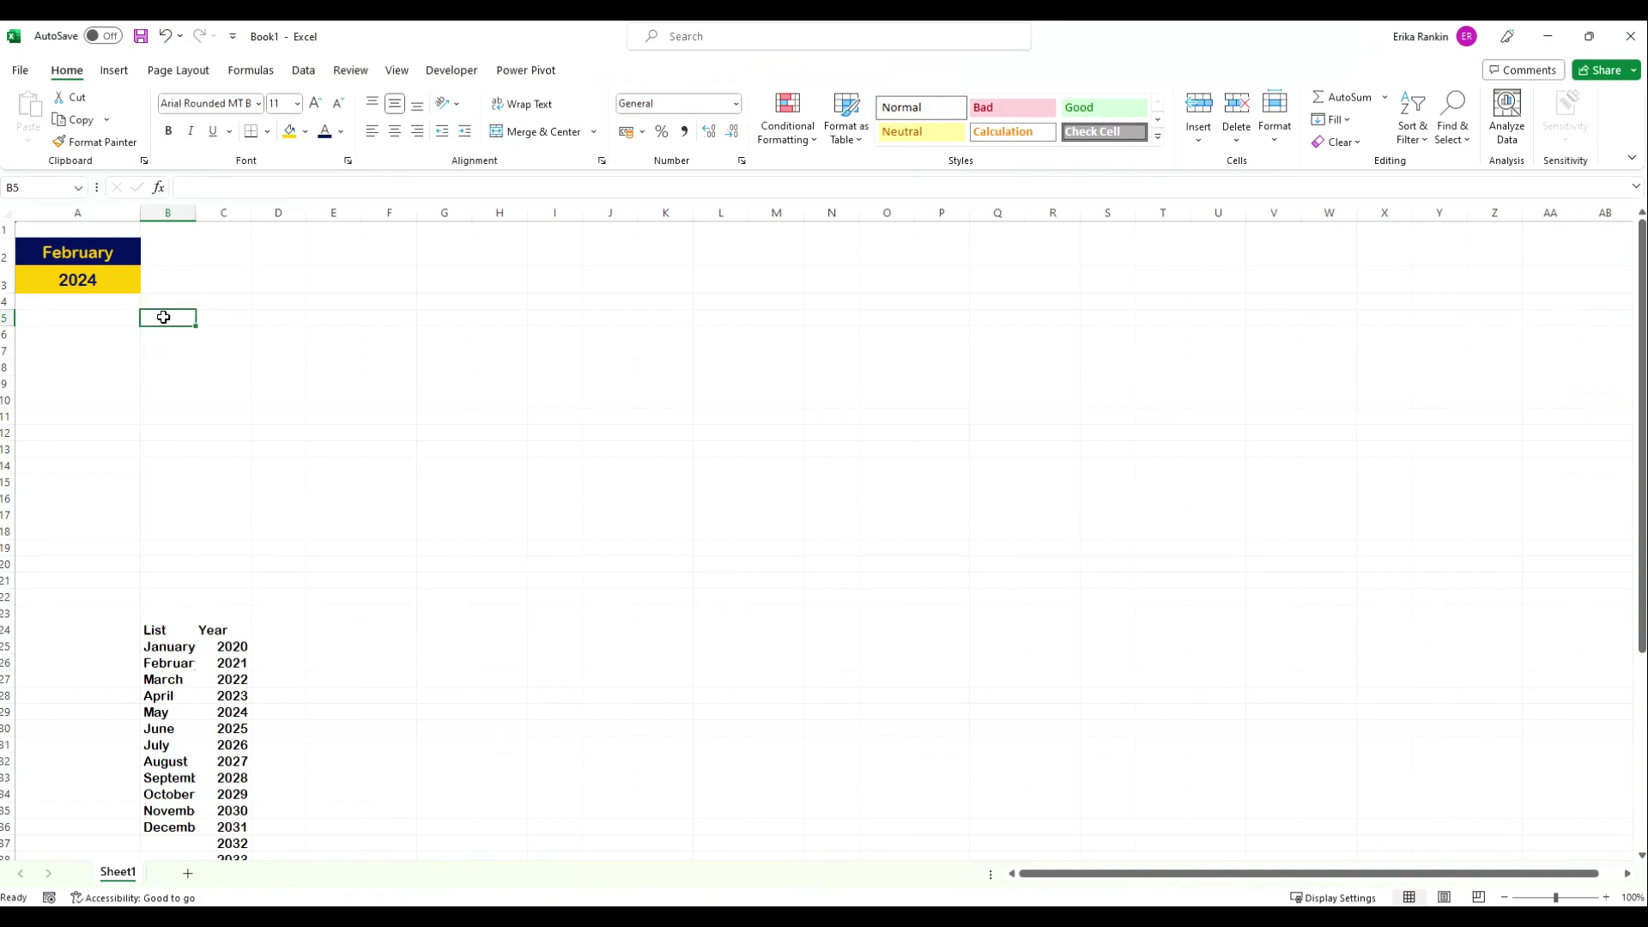
pyautogui.write('M')
pyautogui.press('Tab')
pyautogui.write('T')
pyautogui.press('Tab')
pyautogui.write('W')
pyautogui.press('Tab')
pyautogui.write('T')
pyautogui.press('Tab')
pyautogui.write('F')
pyautogui.press('Tab')
pyautogui.write('S')
pyautogui.press('Tab')
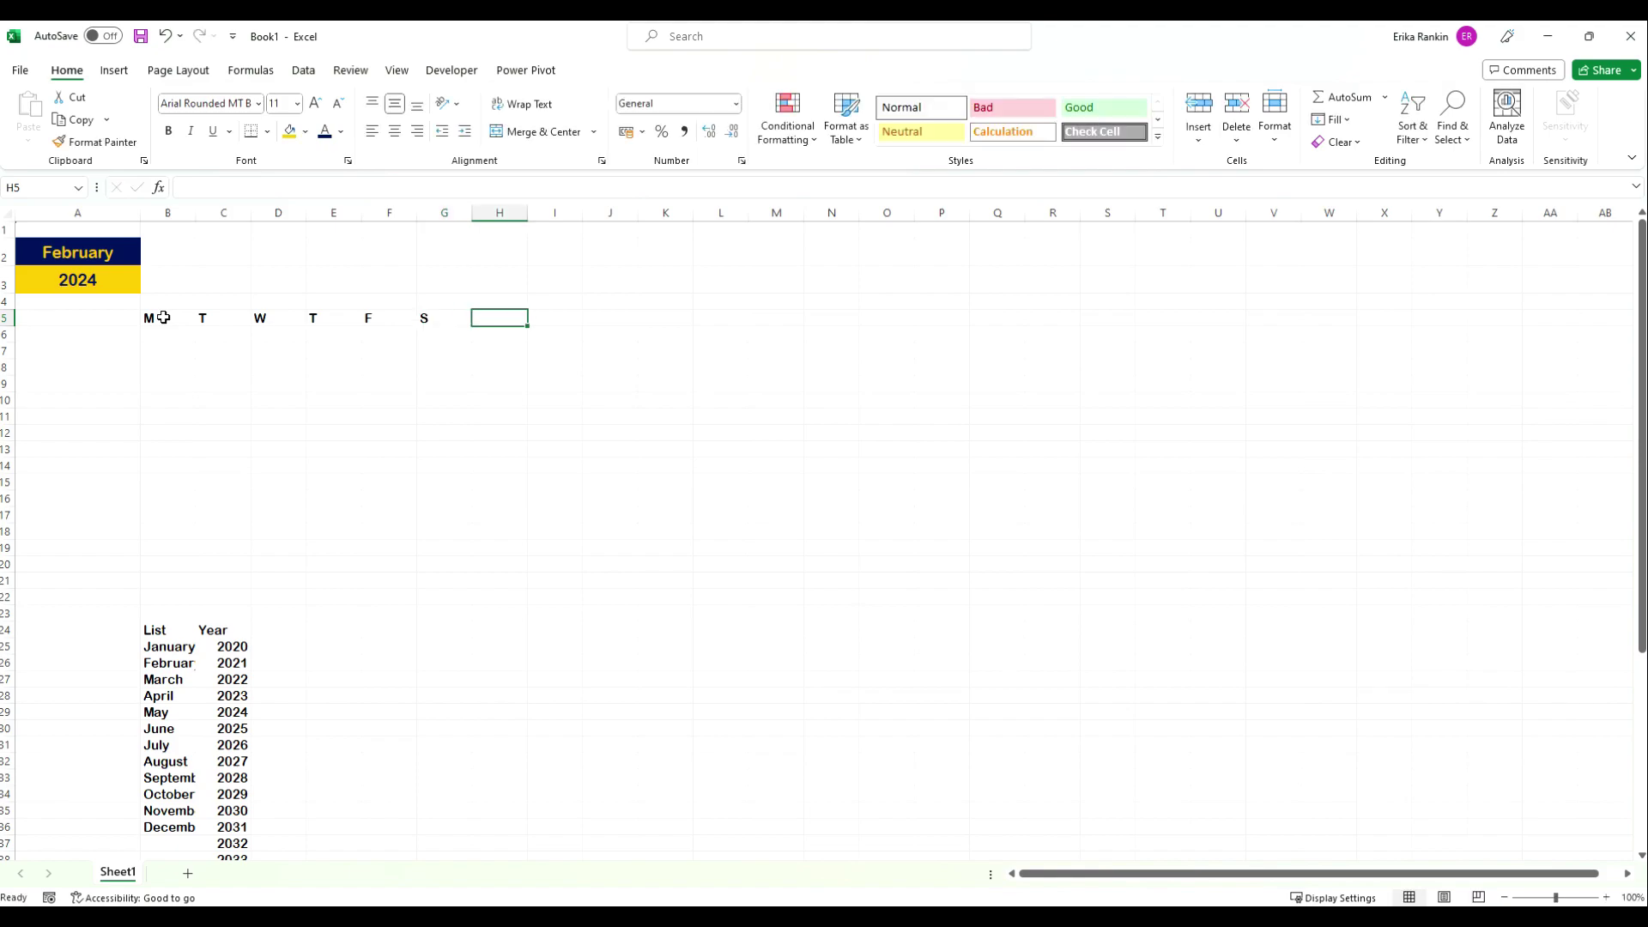
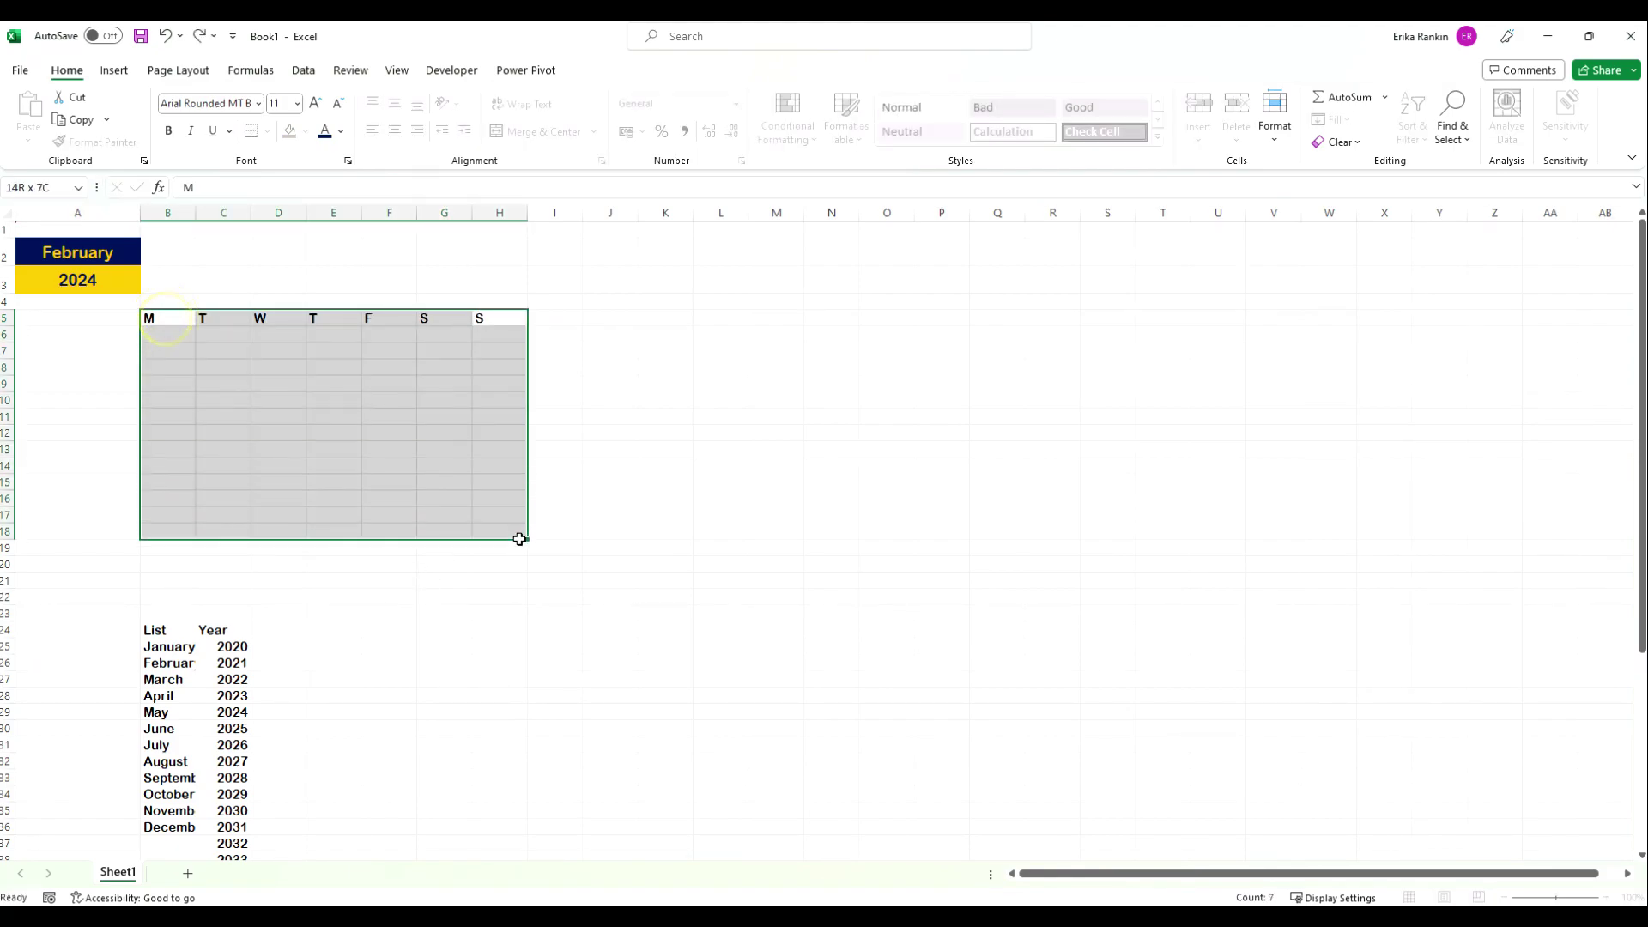
pyautogui.click(403, 130)
# Fill the weekday headings in B5:H5 with dark blue and set their font colour to white.
pyautogui.moveTo(170, 318); pyautogui.dragTo(514, 317)
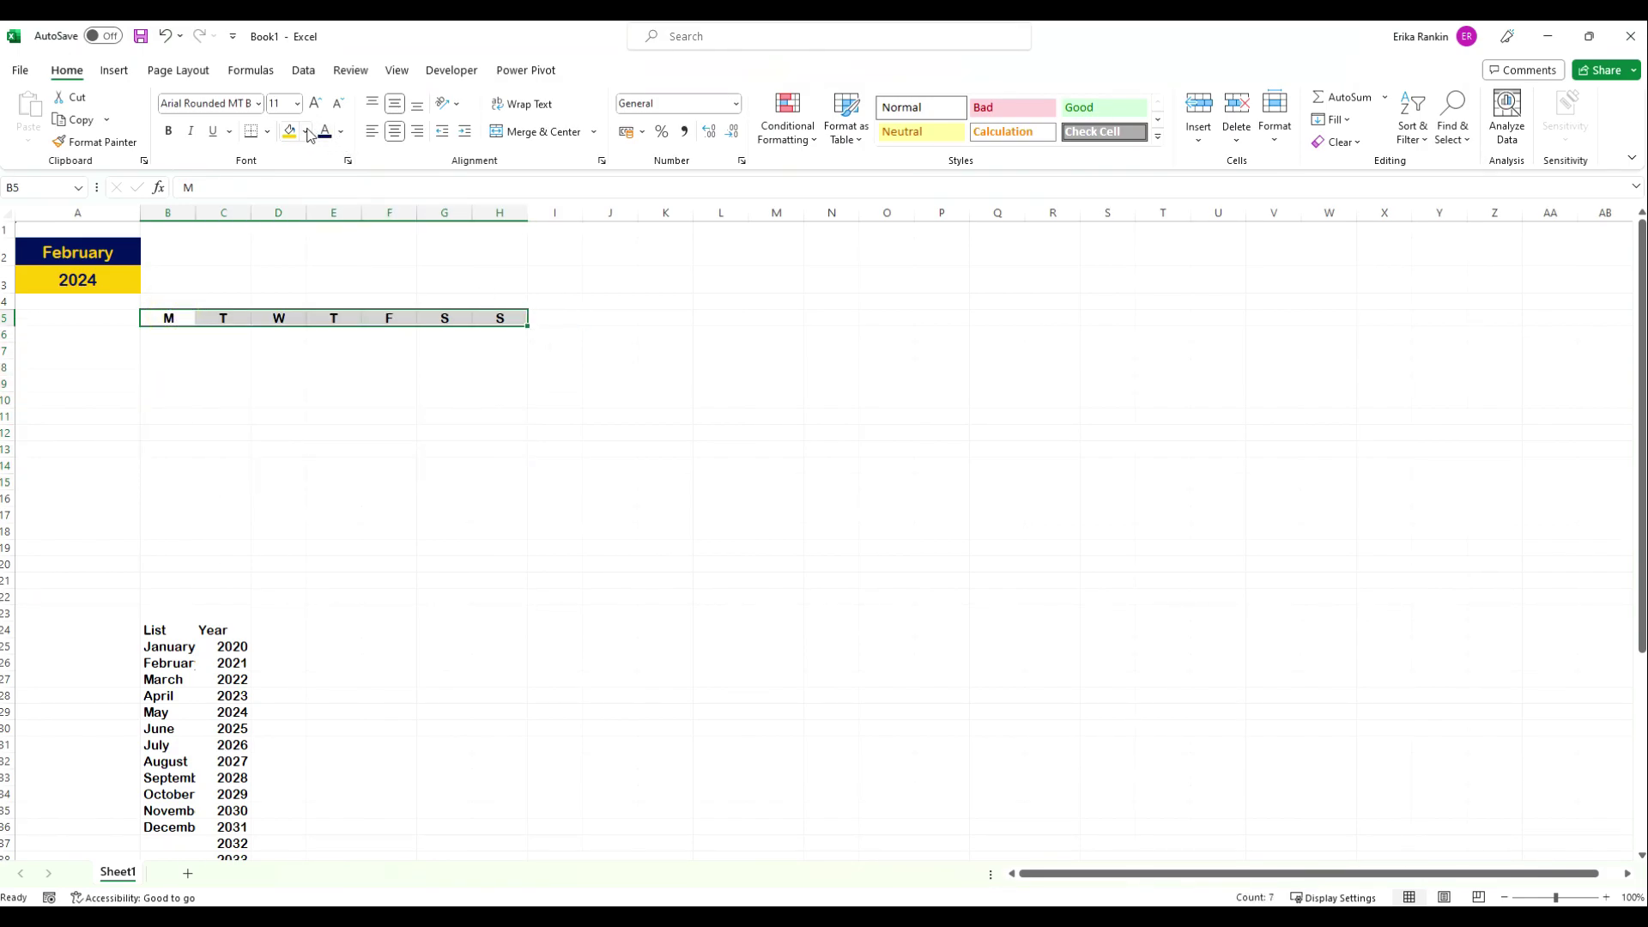
pyautogui.click(304, 131)
pyautogui.click(406, 294)
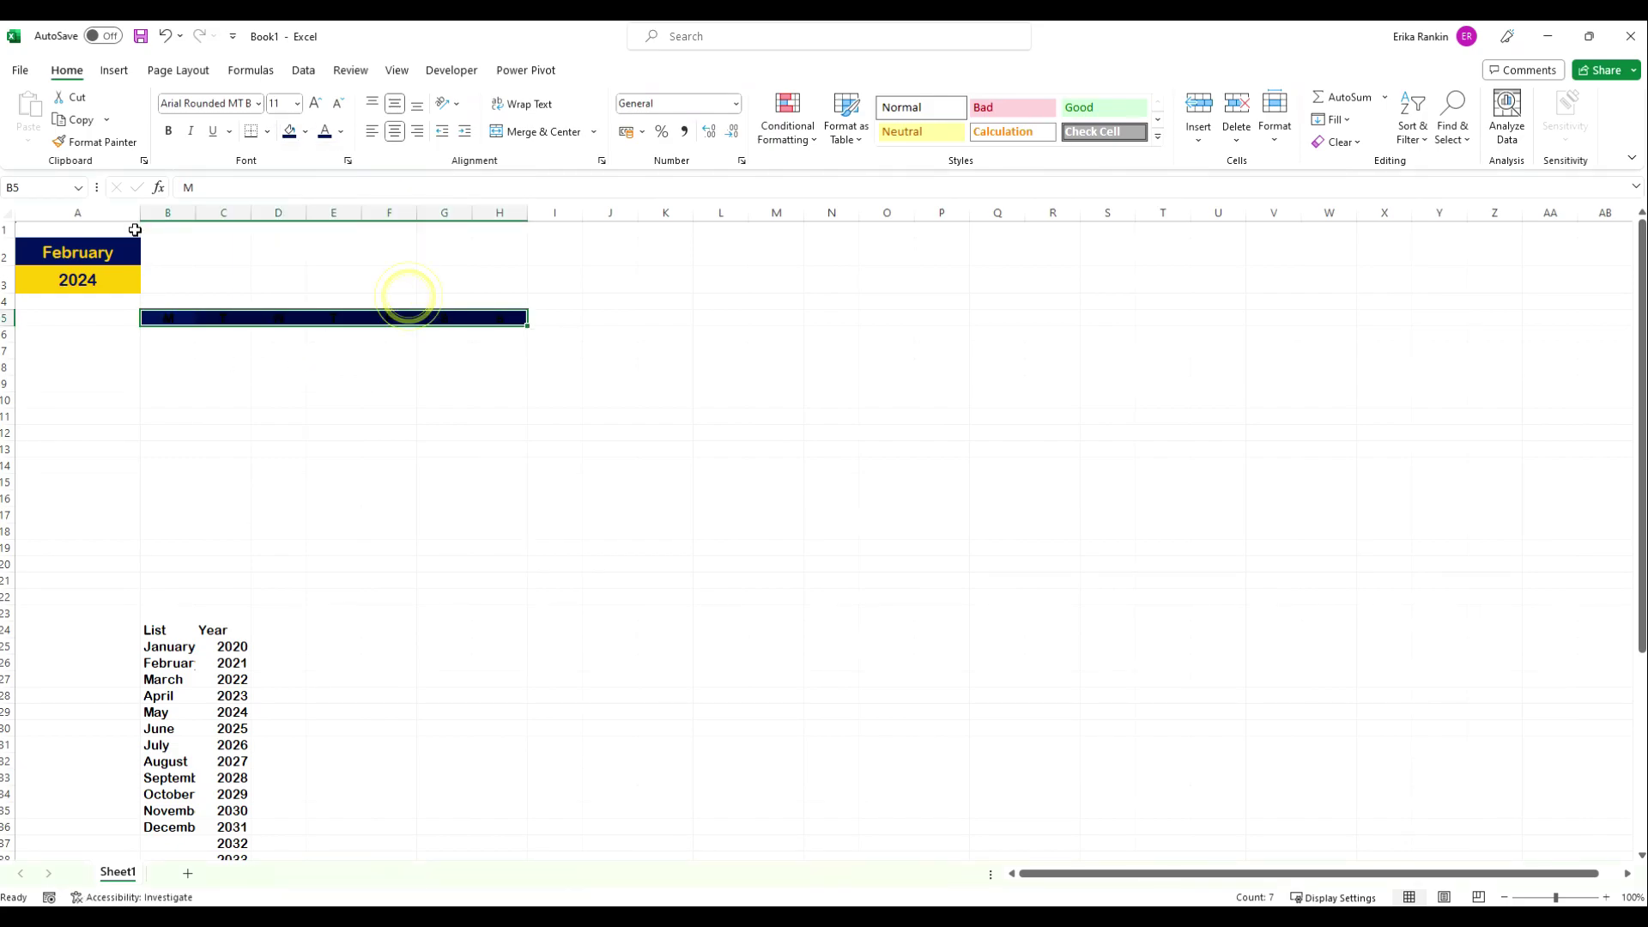
pyautogui.click(342, 132)
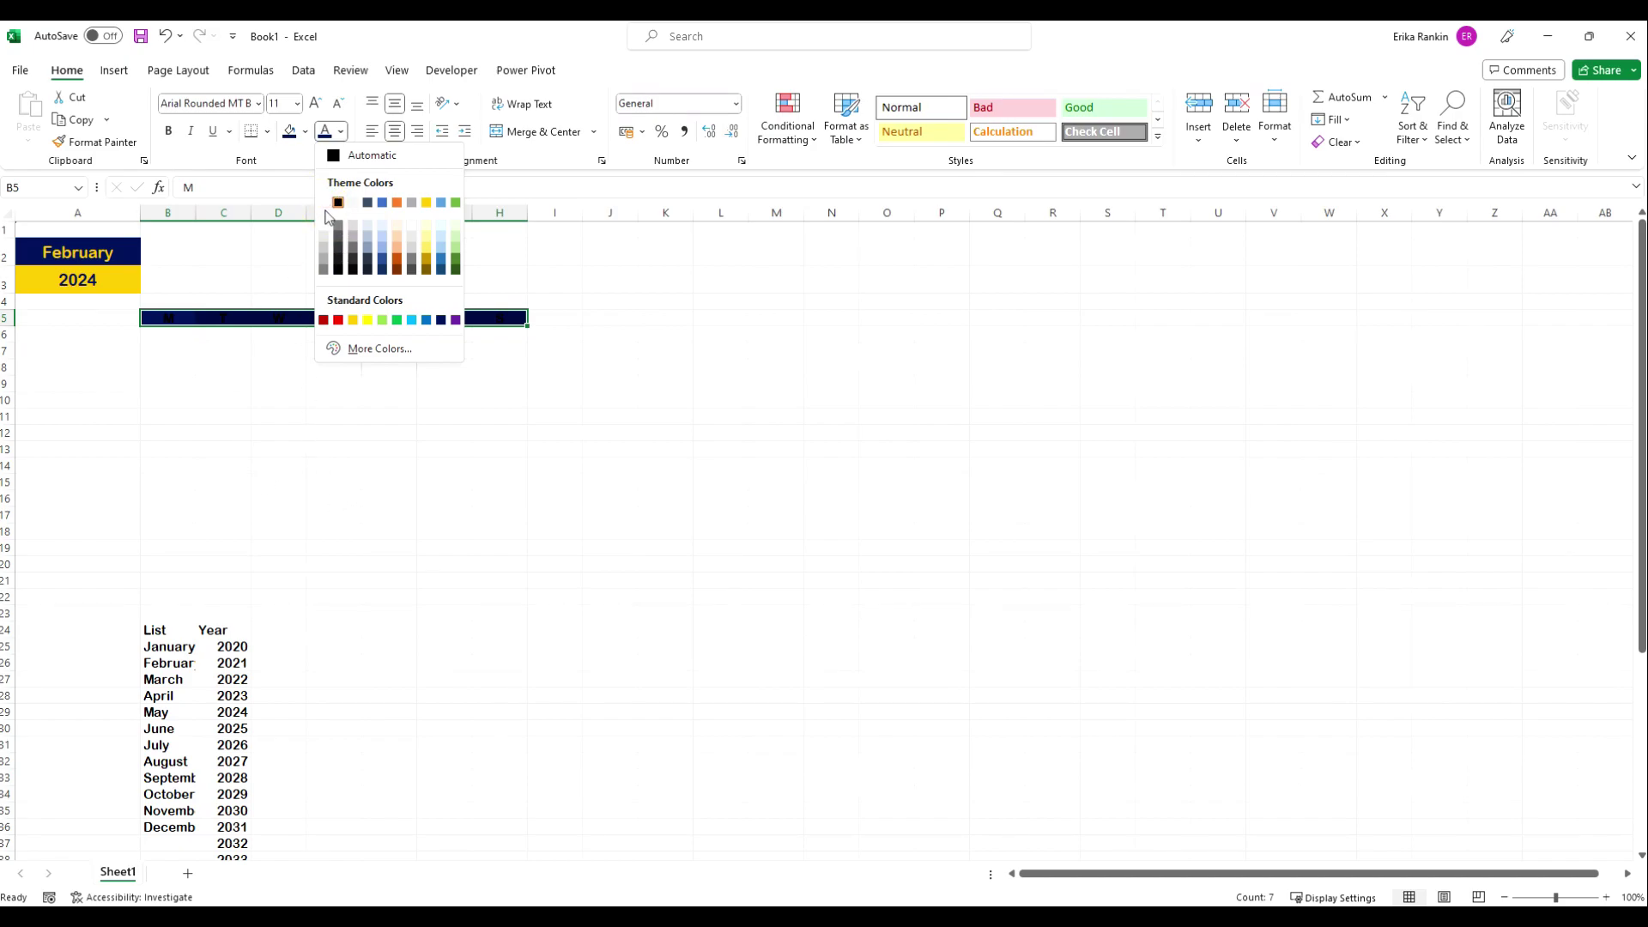
pyautogui.click(353, 202)
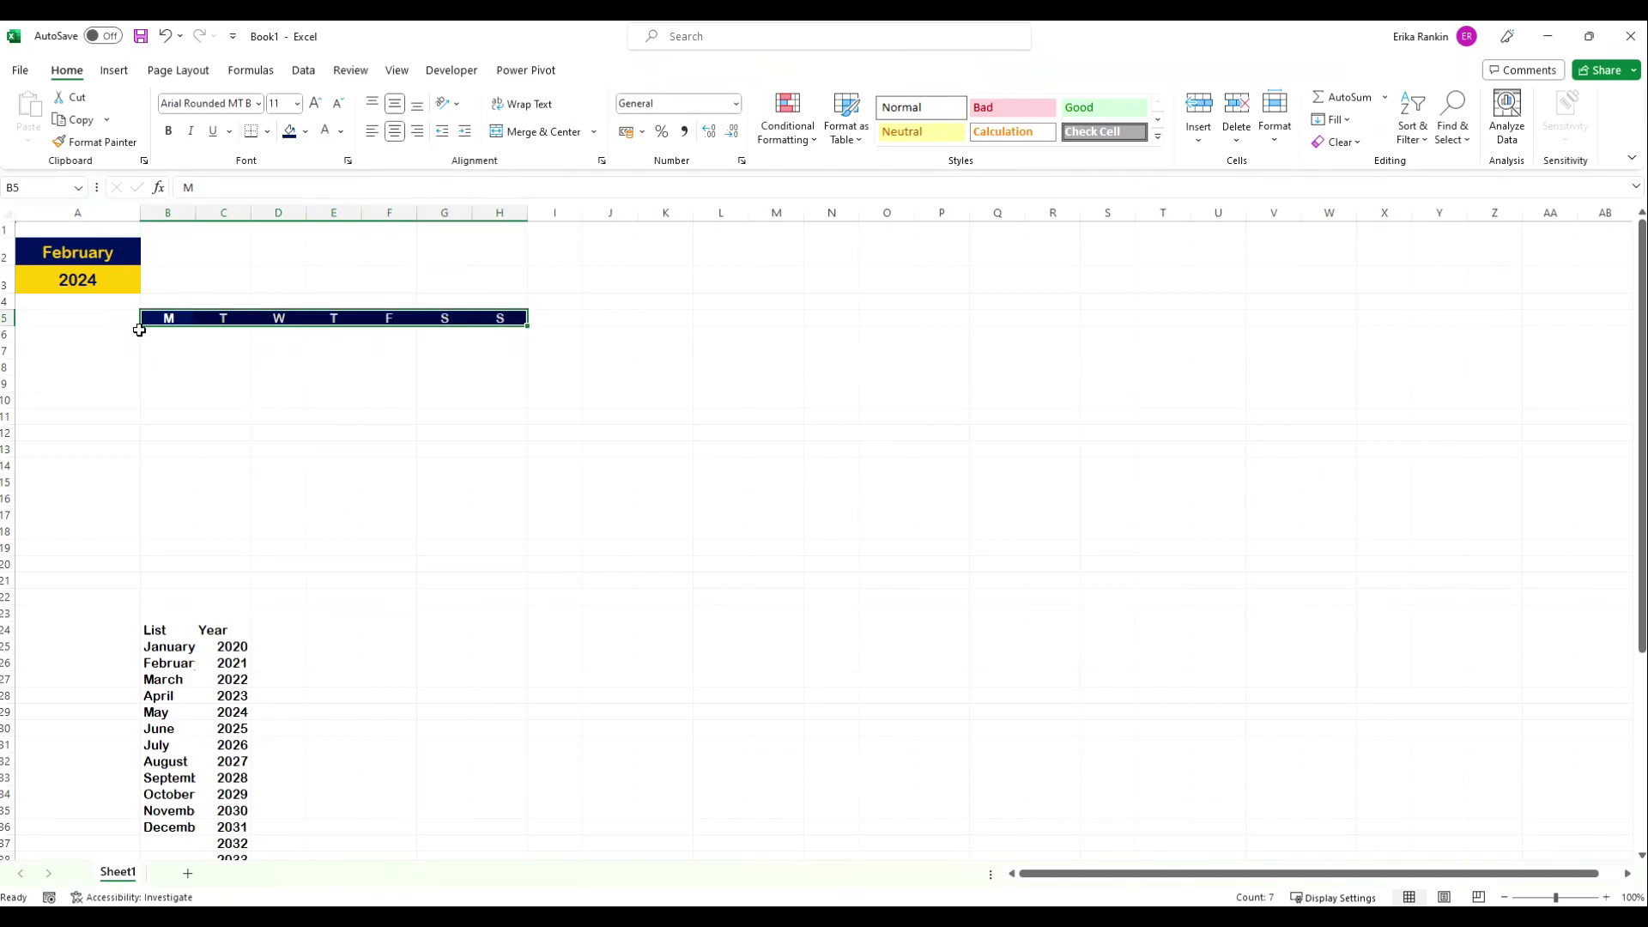
# Set the font size of the calendar block B5:H11 to 14.
pyautogui.click(332, 350)
pyautogui.moveTo(162, 320); pyautogui.dragTo(511, 433)
pyautogui.click(283, 103)
pyautogui.write('14')
pyautogui.press('Return')
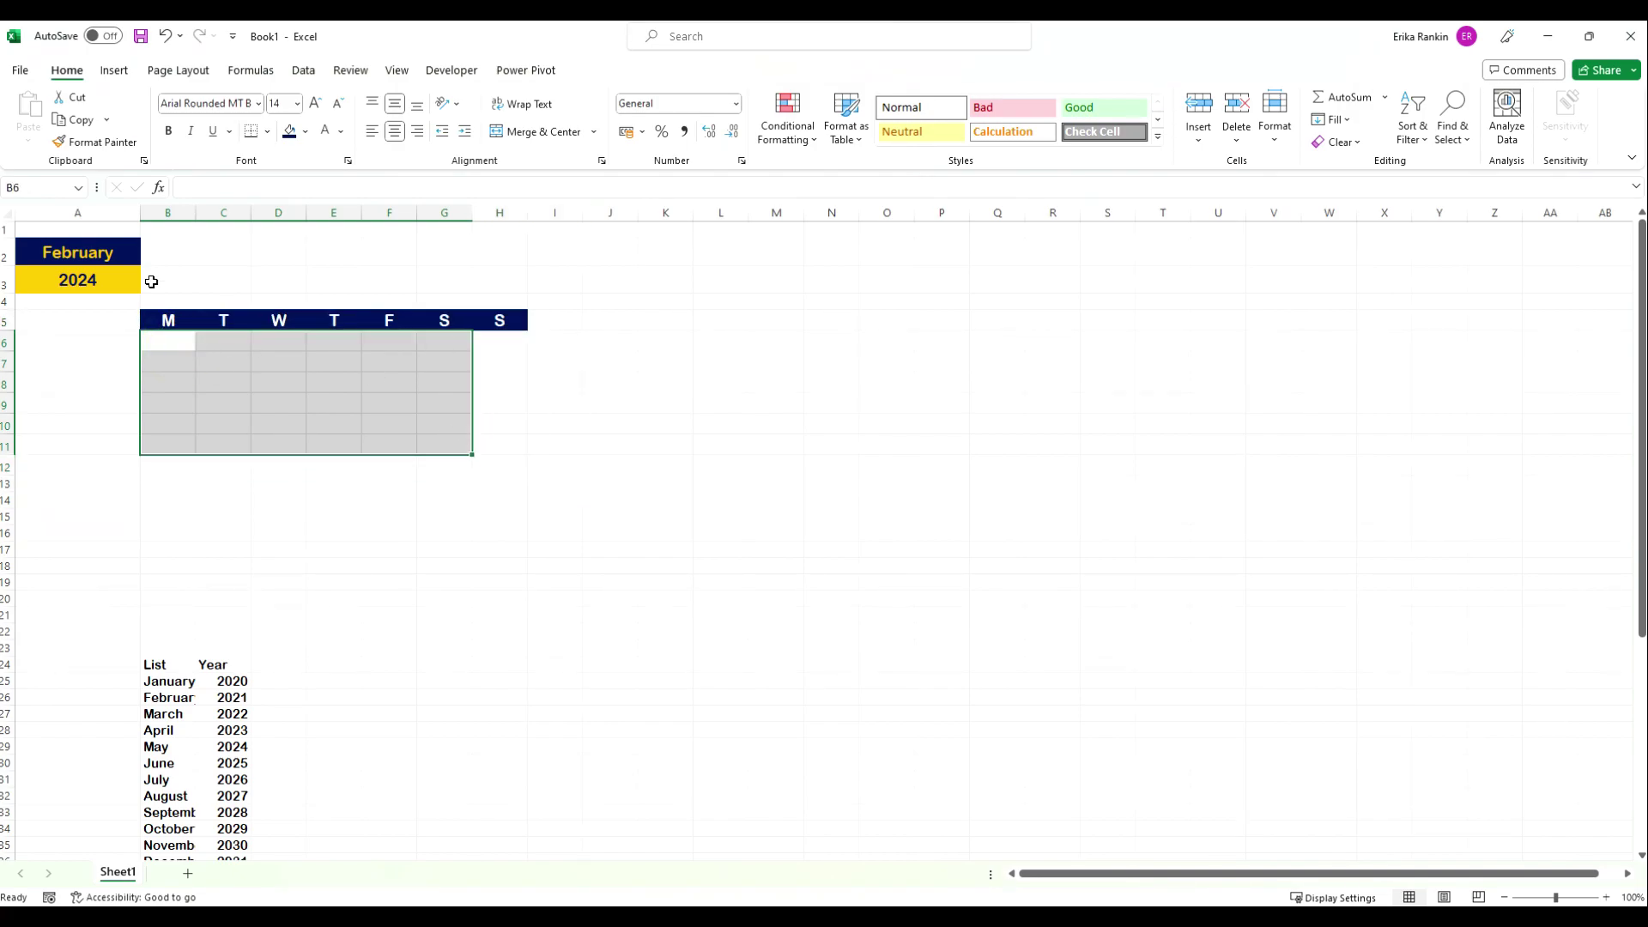
# Apply thick white outline and inside borders to the weekday headings in B5:H5.
pyautogui.moveTo(146, 317); pyautogui.dragTo(515, 326)
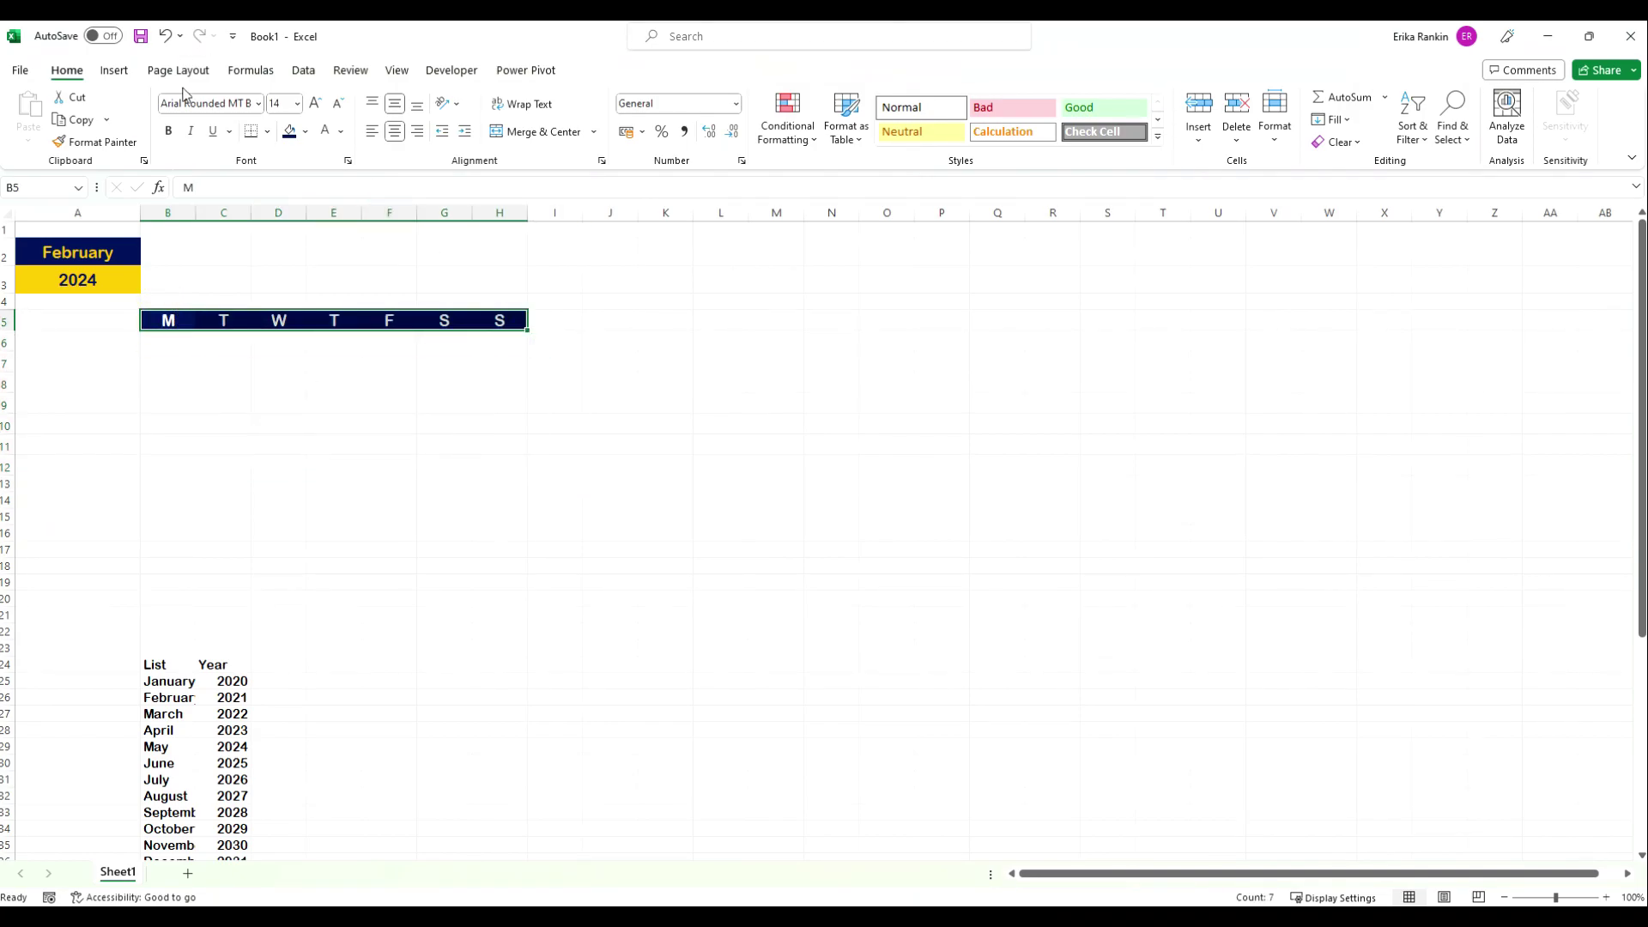
pyautogui.click(267, 130)
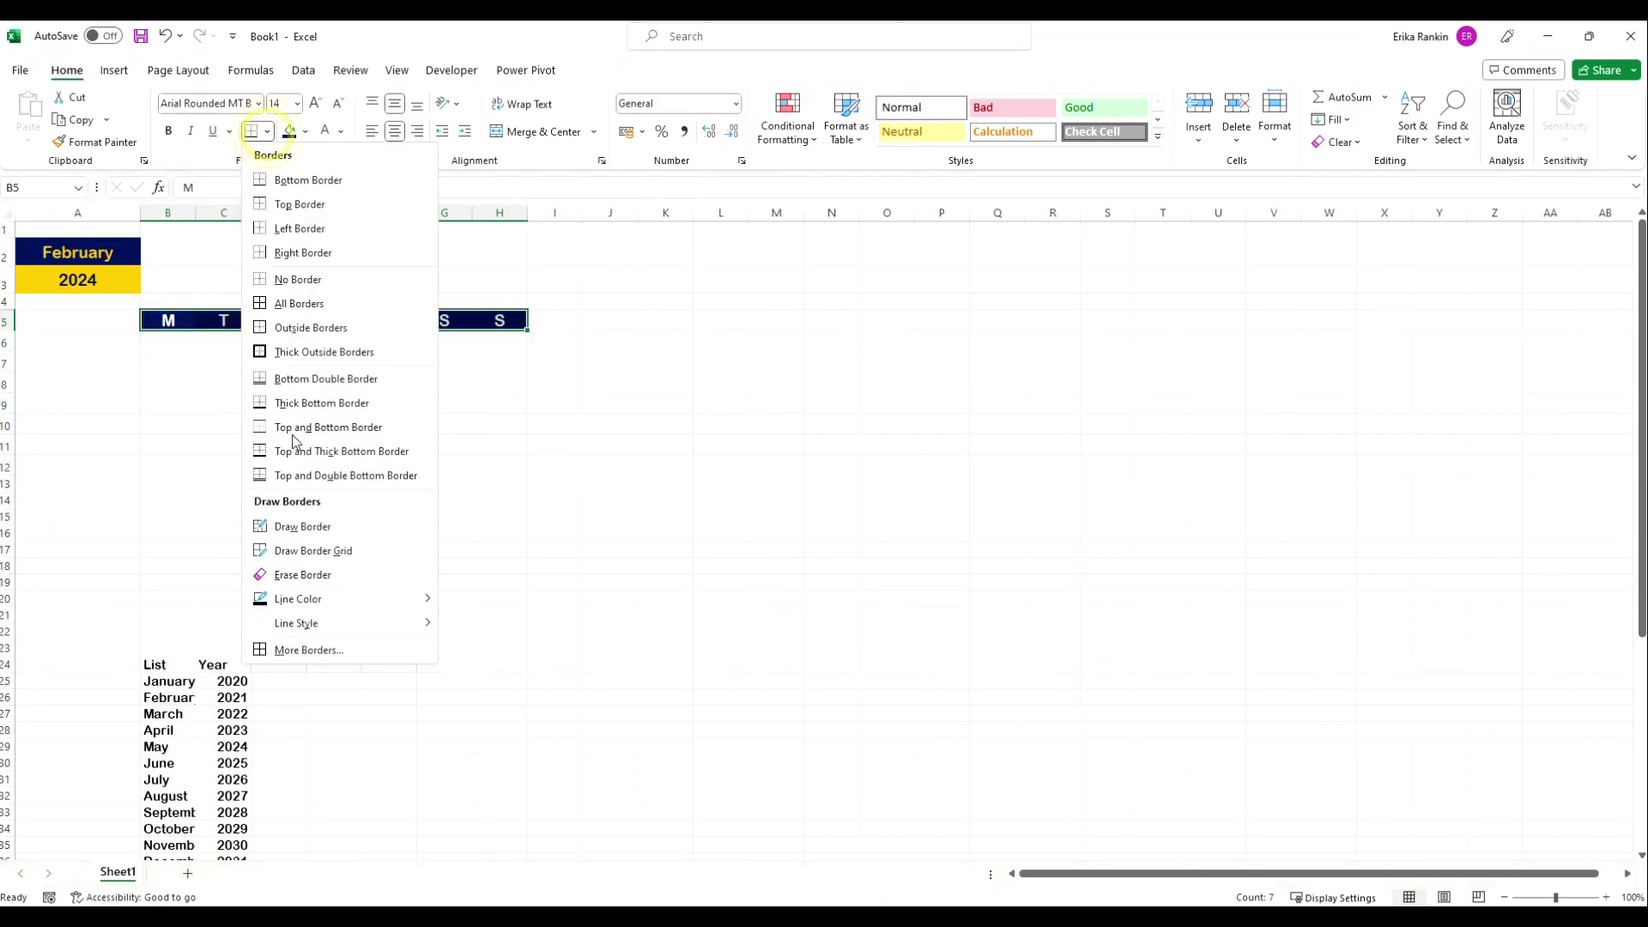
pyautogui.click(305, 650)
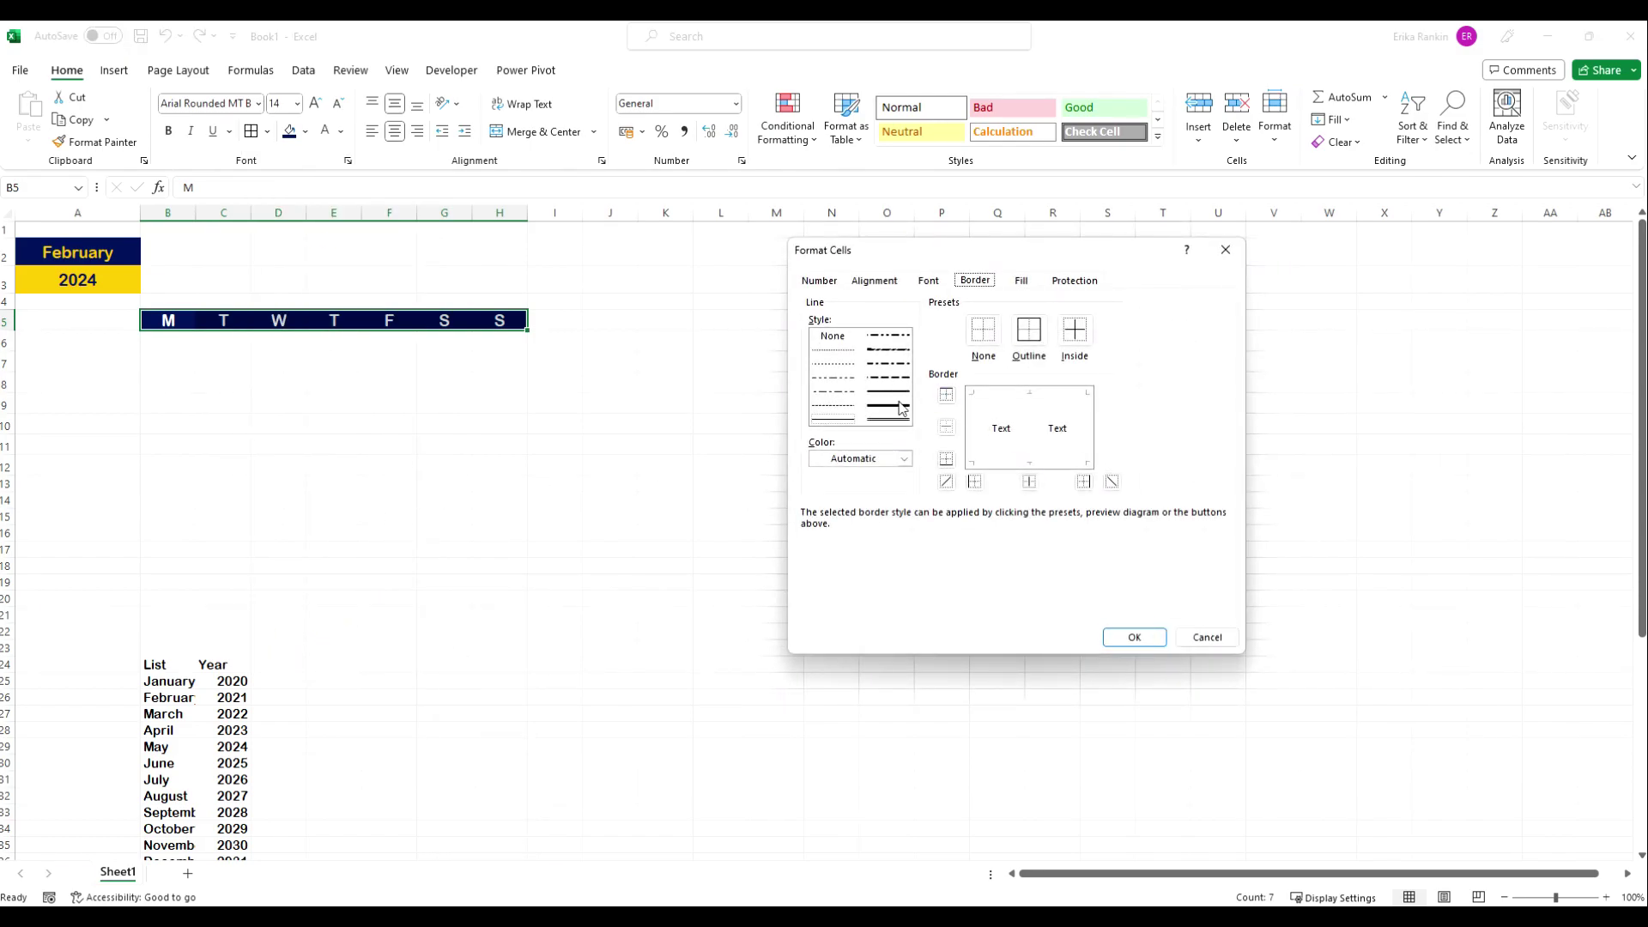
pyautogui.click(901, 407)
pyautogui.click(904, 458)
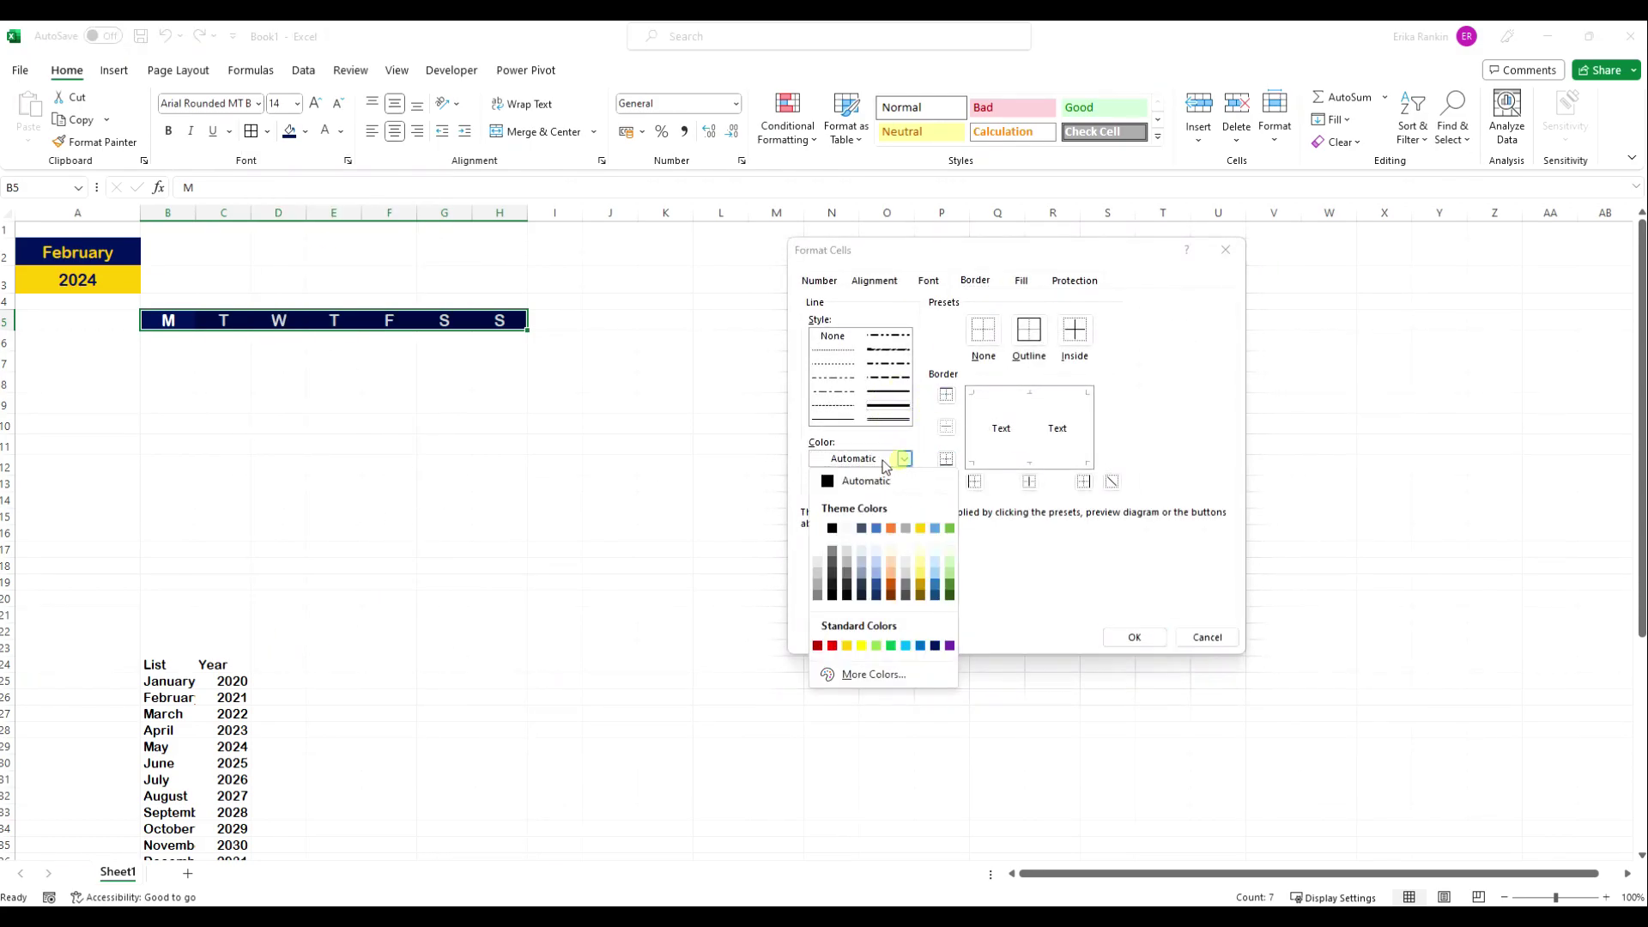
pyautogui.click(817, 528)
pyautogui.click(1029, 330)
pyautogui.click(1075, 331)
pyautogui.click(1134, 637)
# Fill the date cells B6:H11 with the lightest grey theme shade.
pyautogui.moveTo(176, 343); pyautogui.dragTo(480, 455)
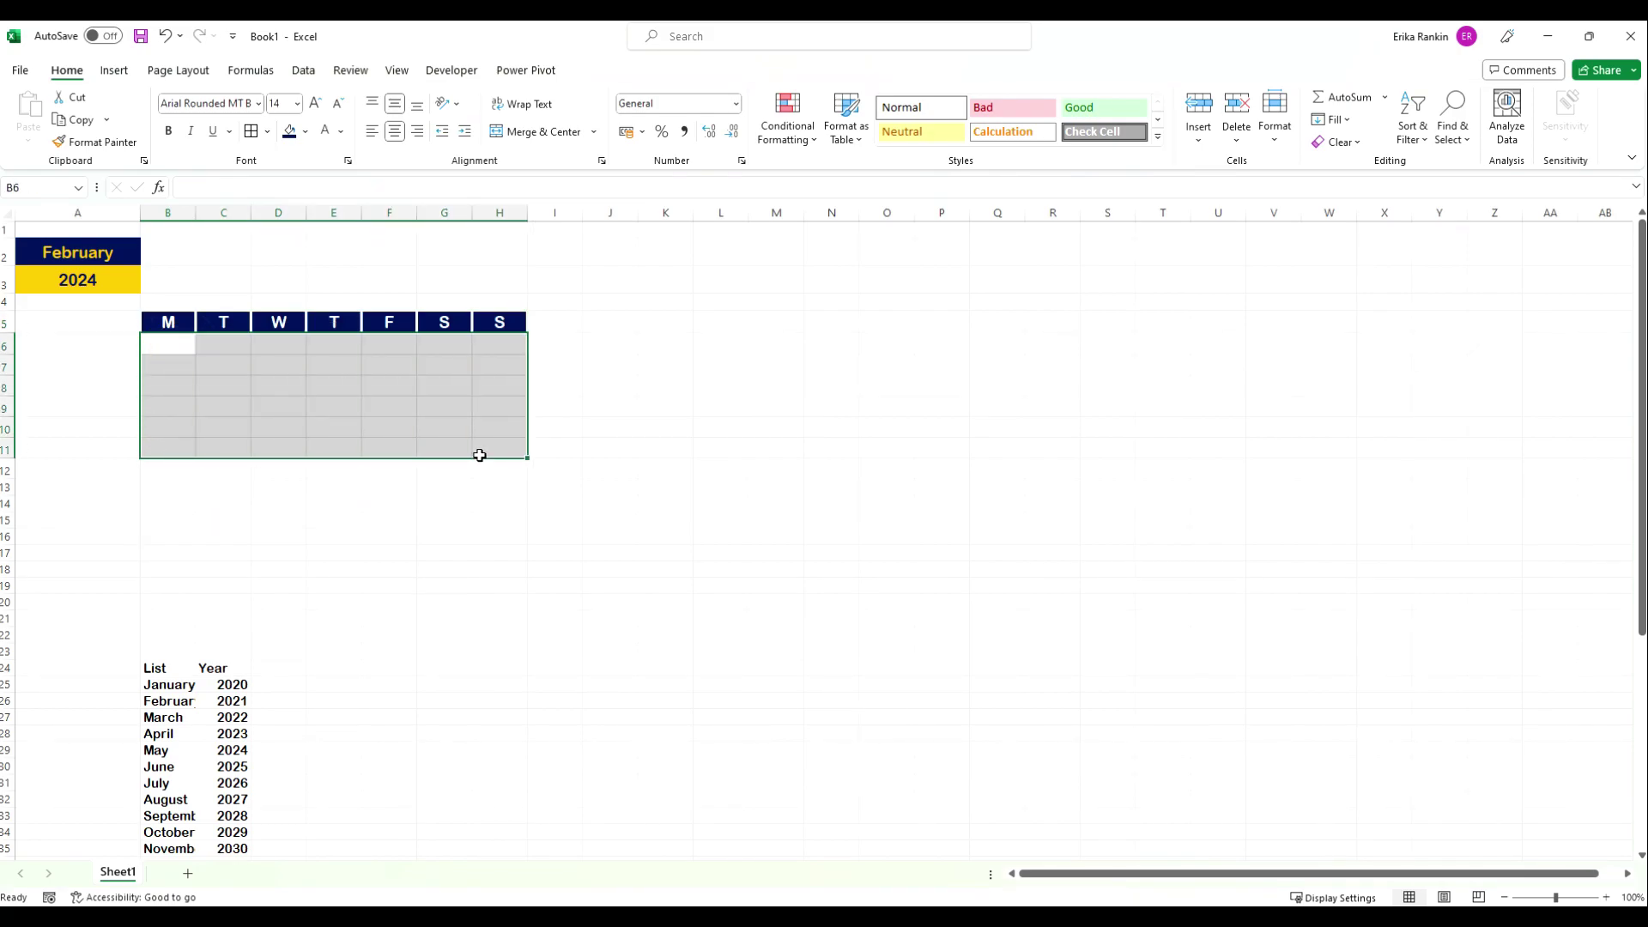
pyautogui.click(306, 132)
pyautogui.click(289, 221)
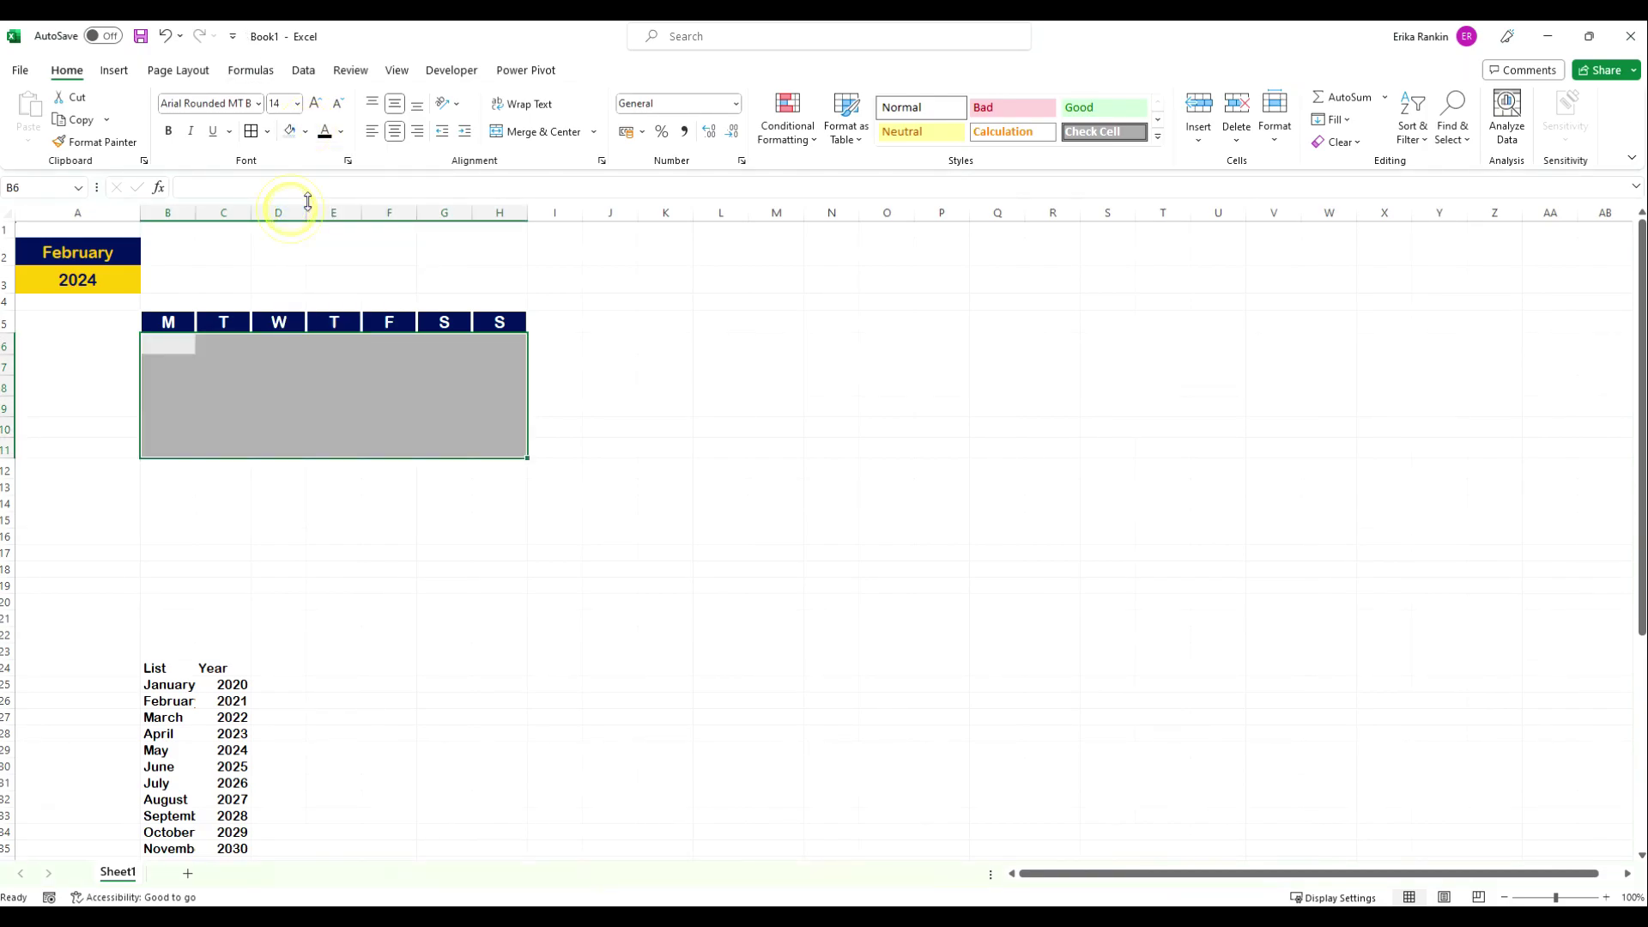
pyautogui.click(305, 131)
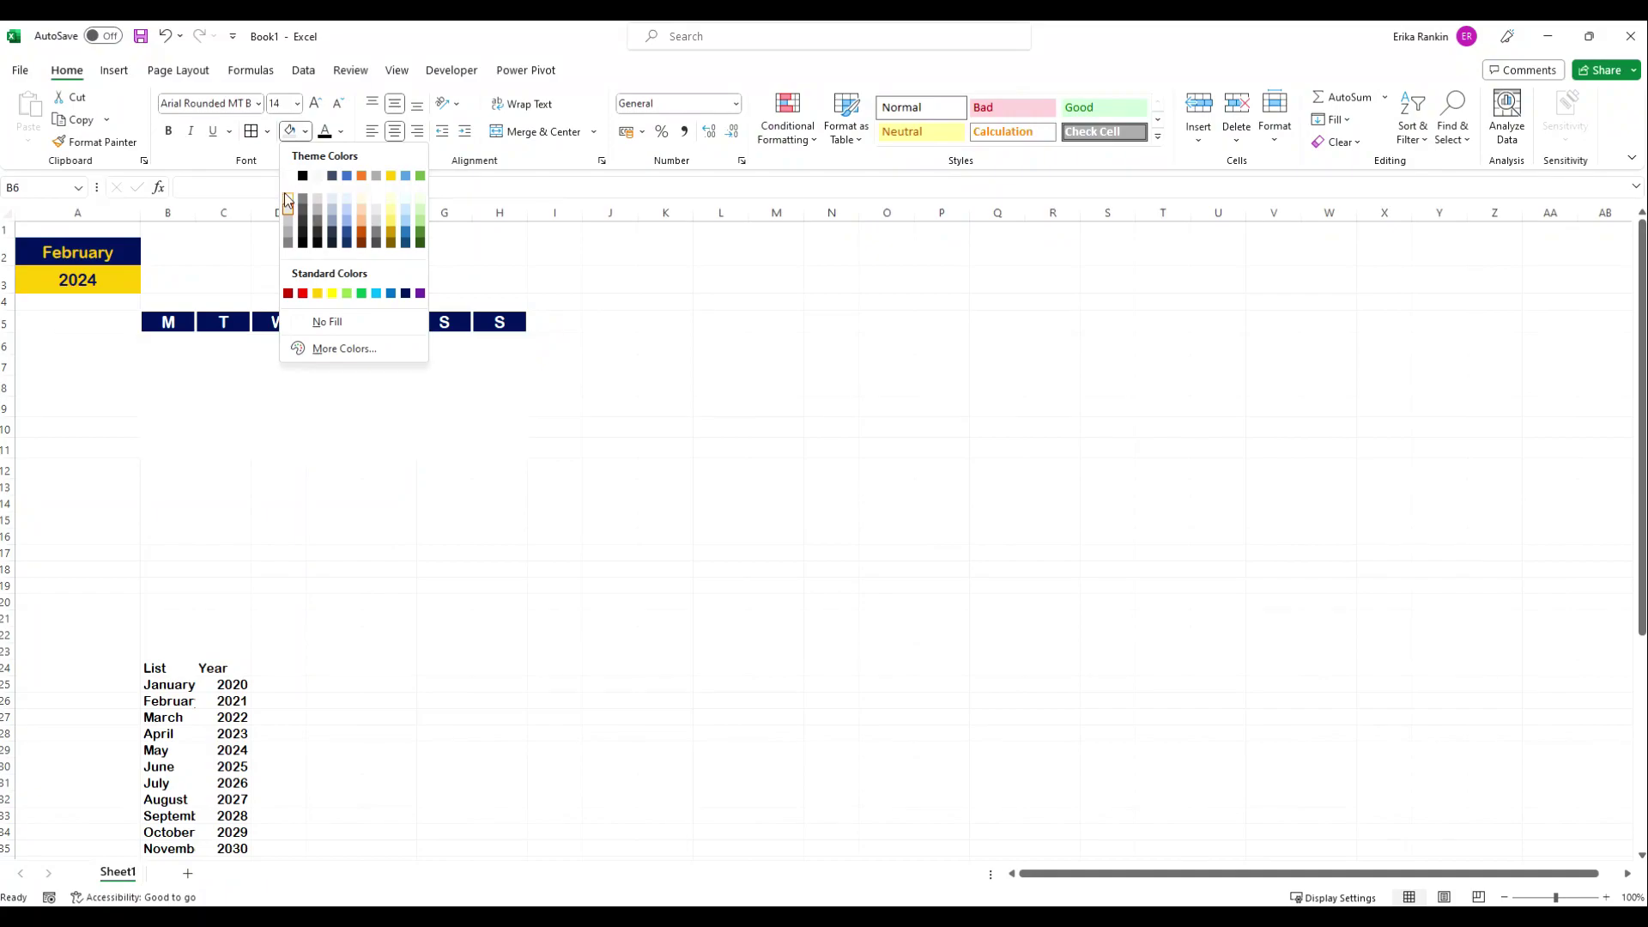
# Set the font colour of the date cells B6:H11 to dark blue.
pyautogui.click(341, 132)
pyautogui.click(341, 131)
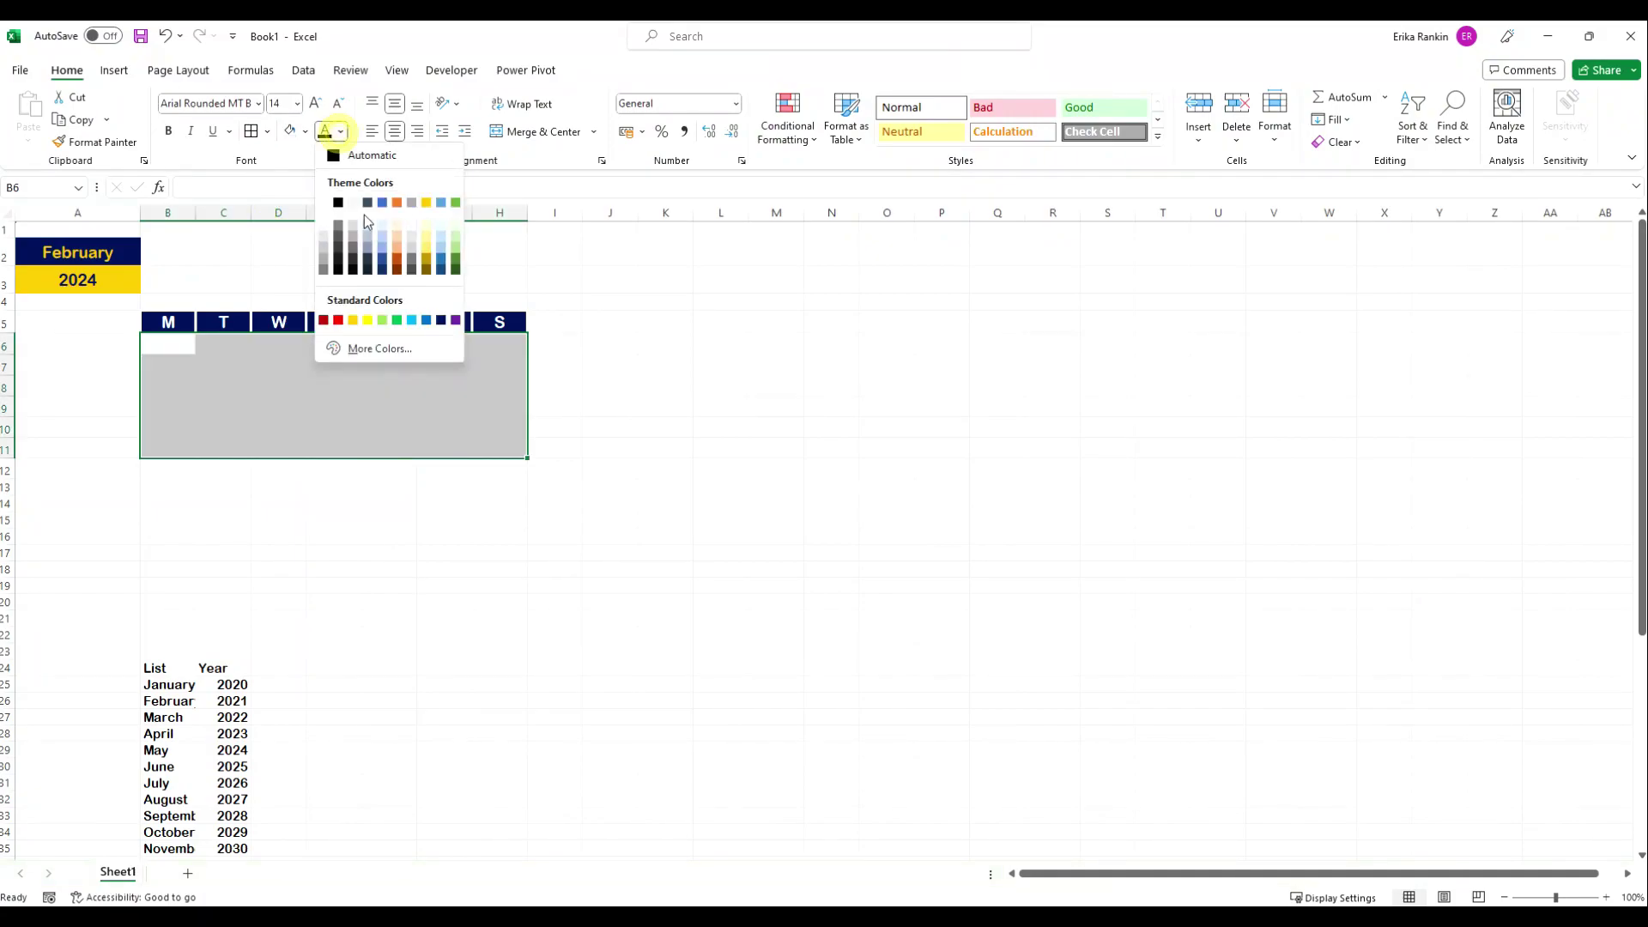
pyautogui.click(442, 321)
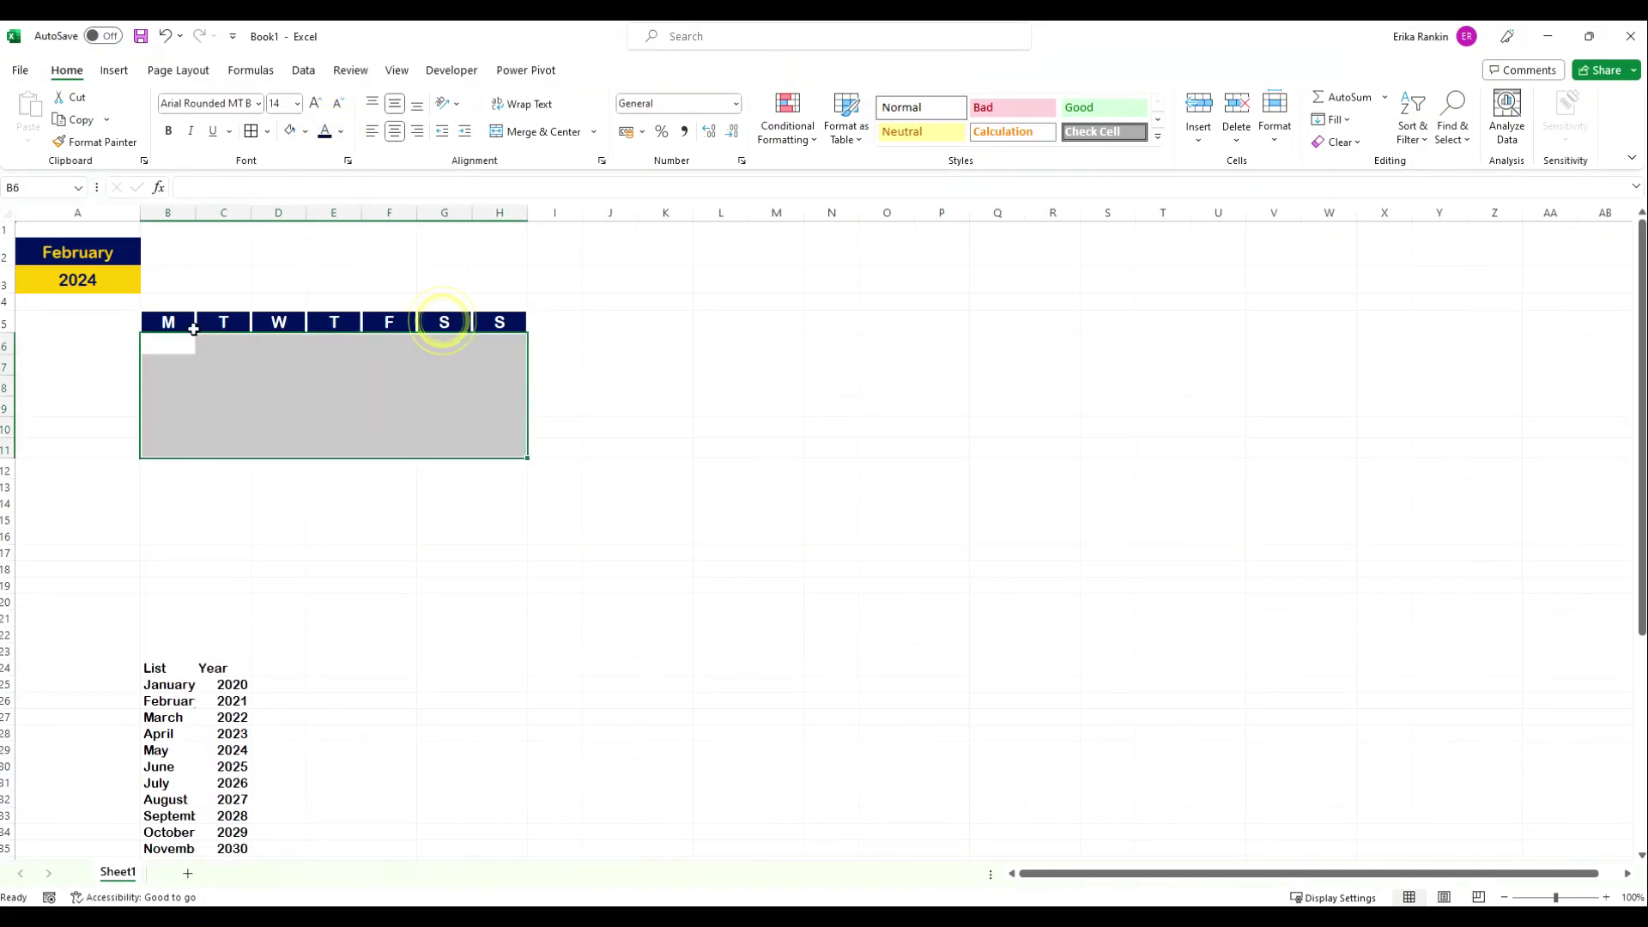
# Apply thick white inside and outline borders to the date cells B6:H11.
pyautogui.click(252, 137)
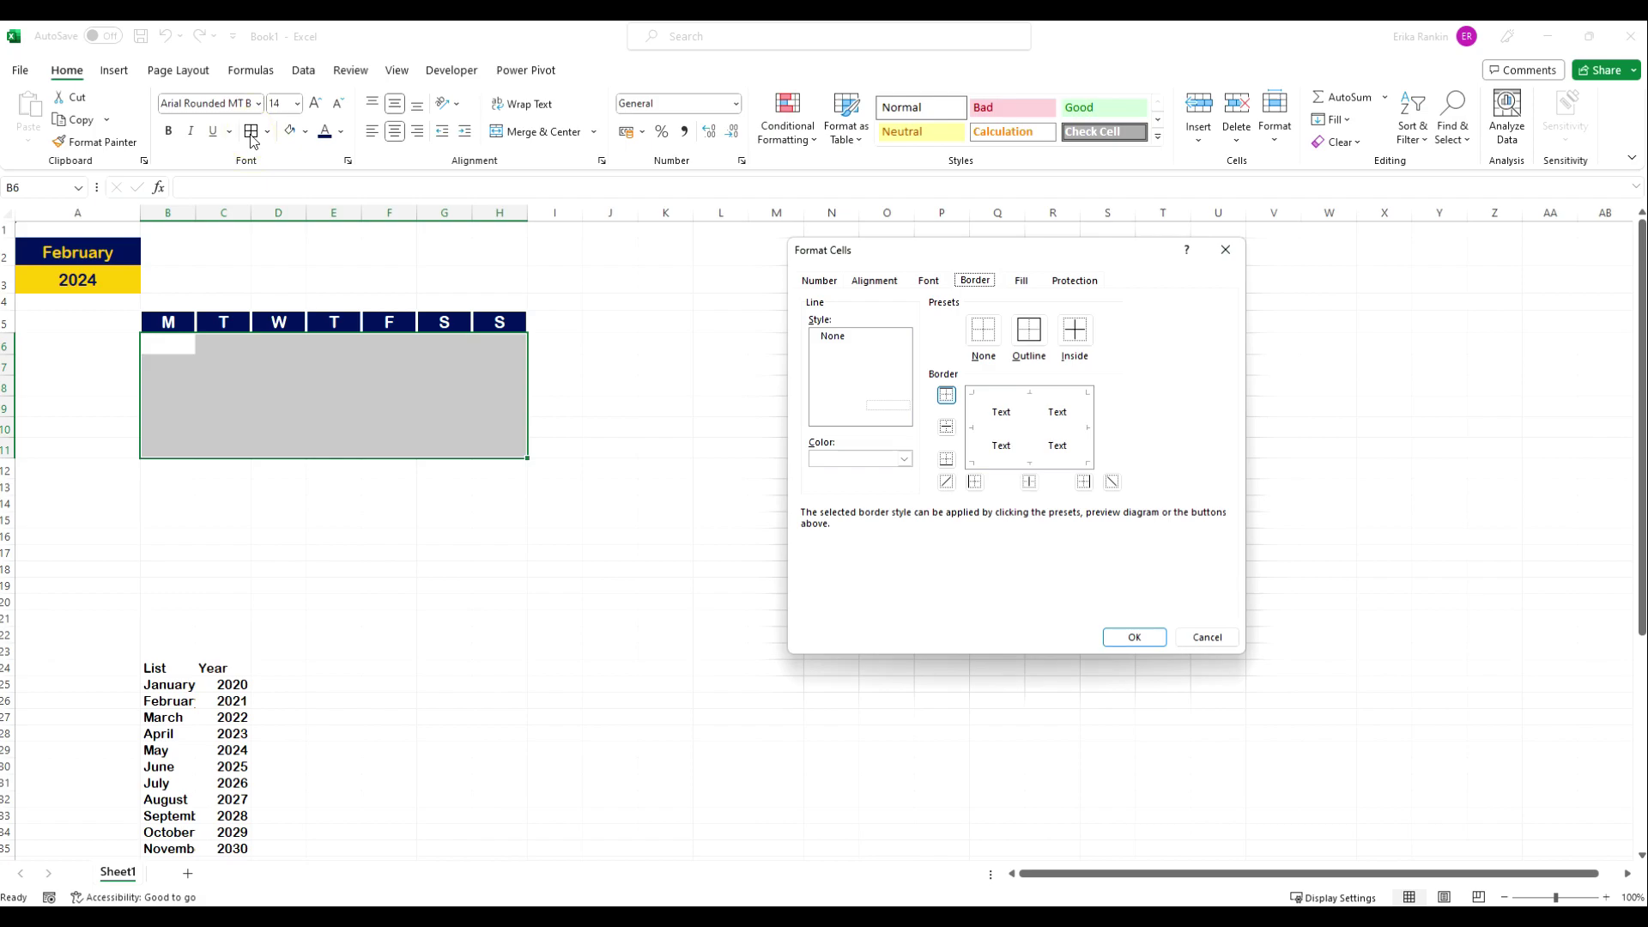
pyautogui.click(902, 399)
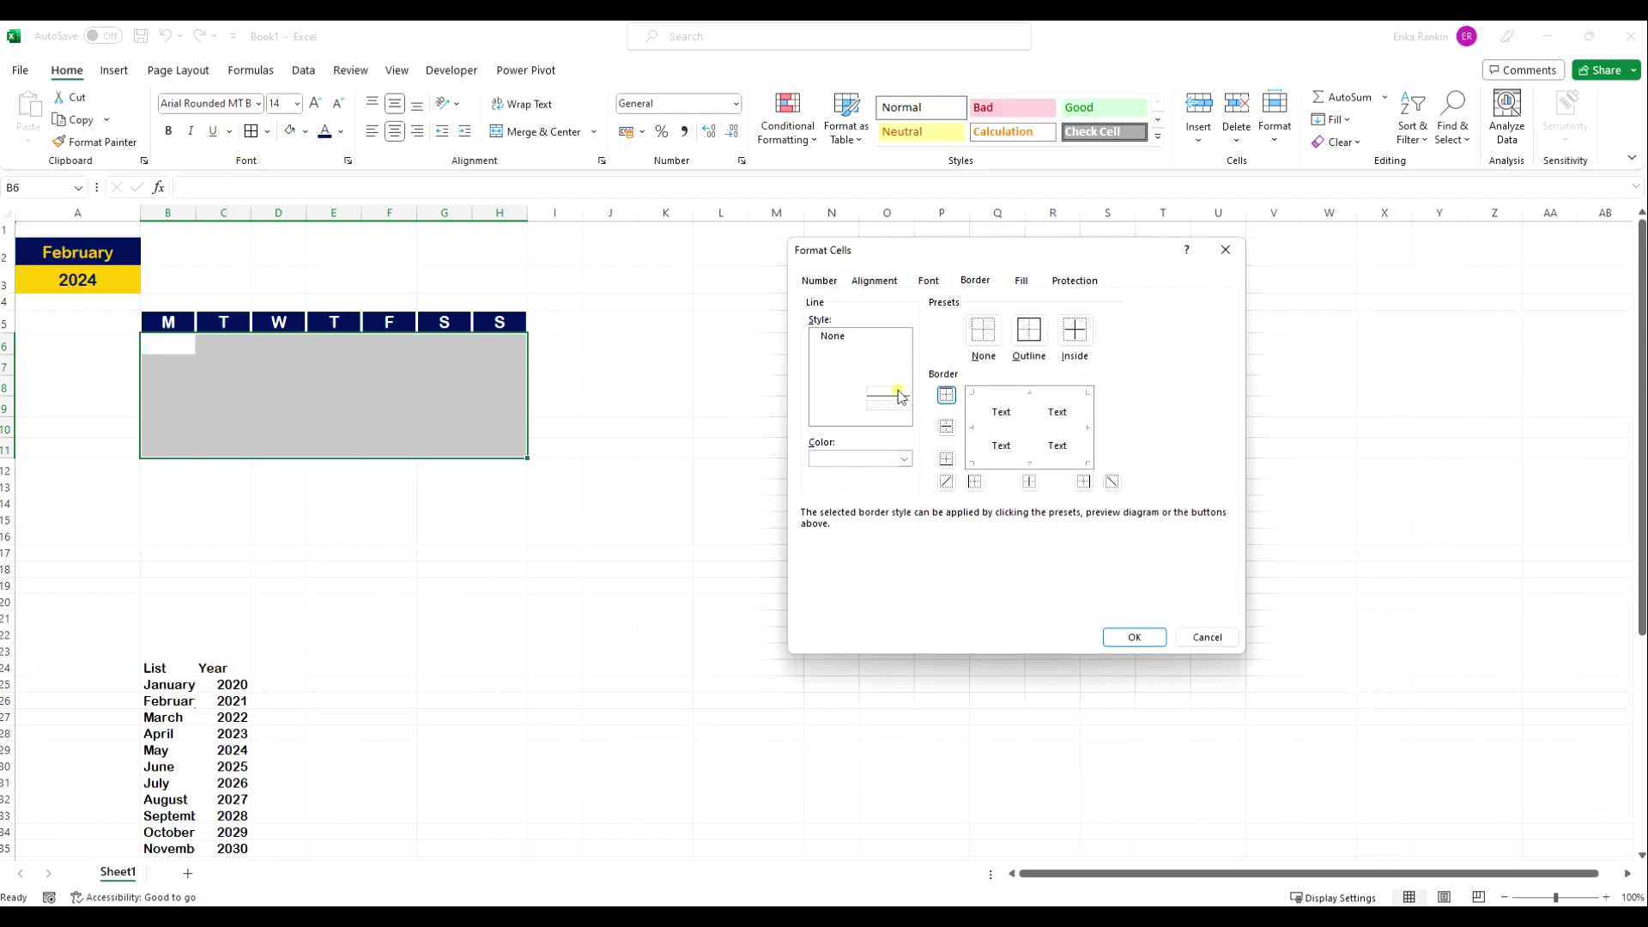
pyautogui.click(905, 459)
pyautogui.click(815, 525)
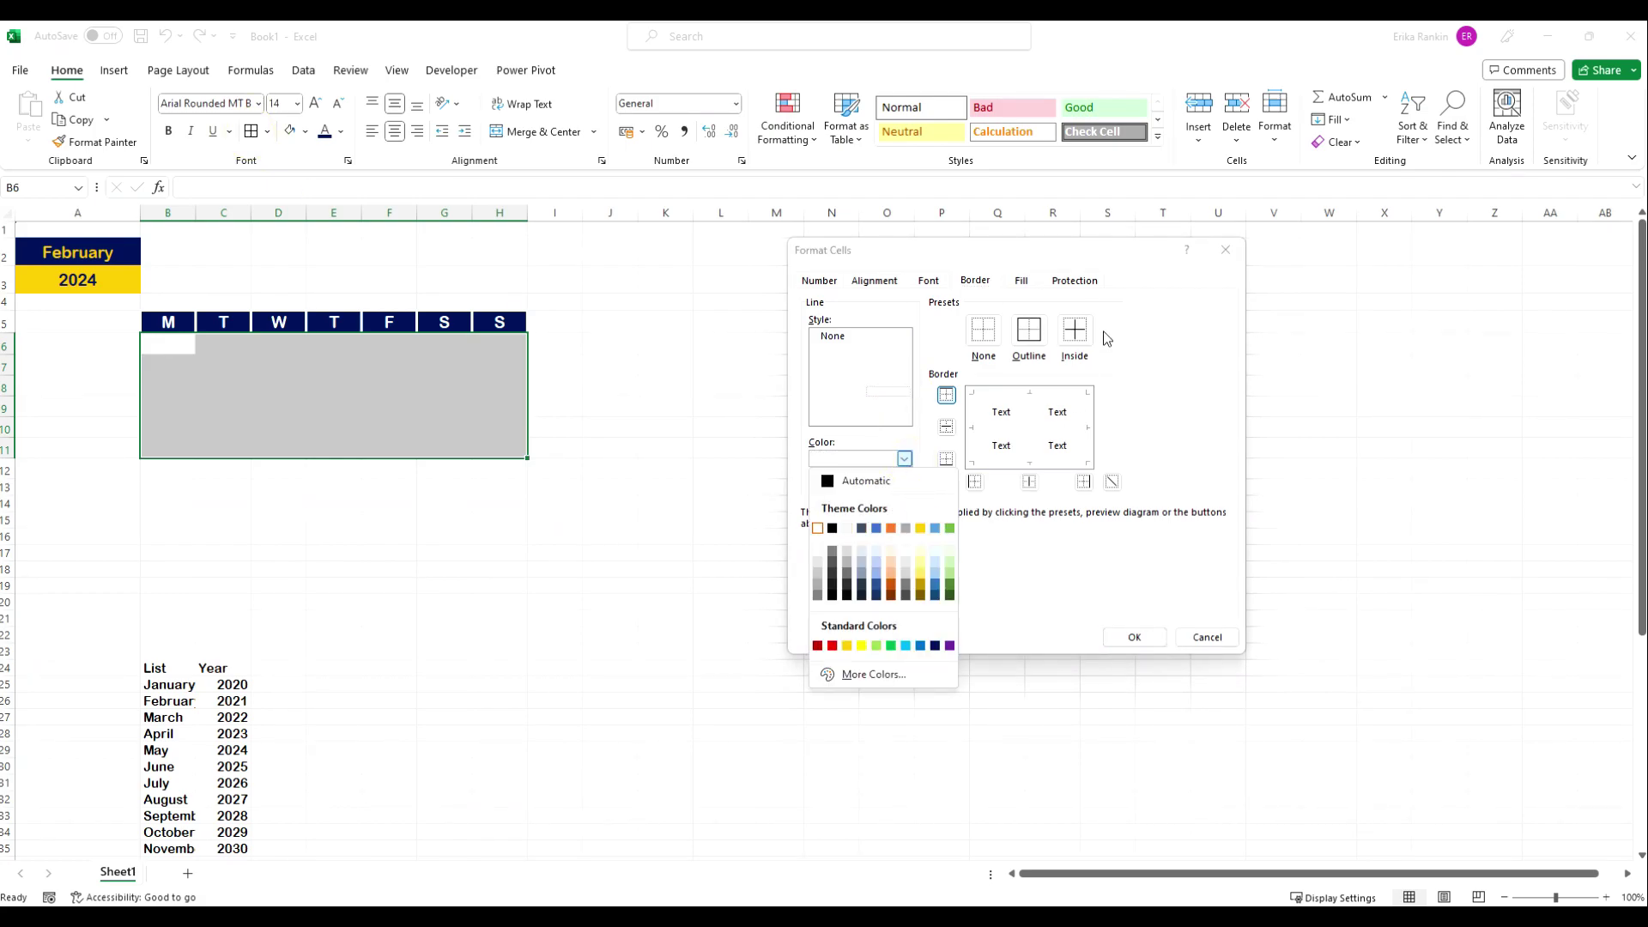
pyautogui.click(1067, 335)
pyautogui.click(1029, 331)
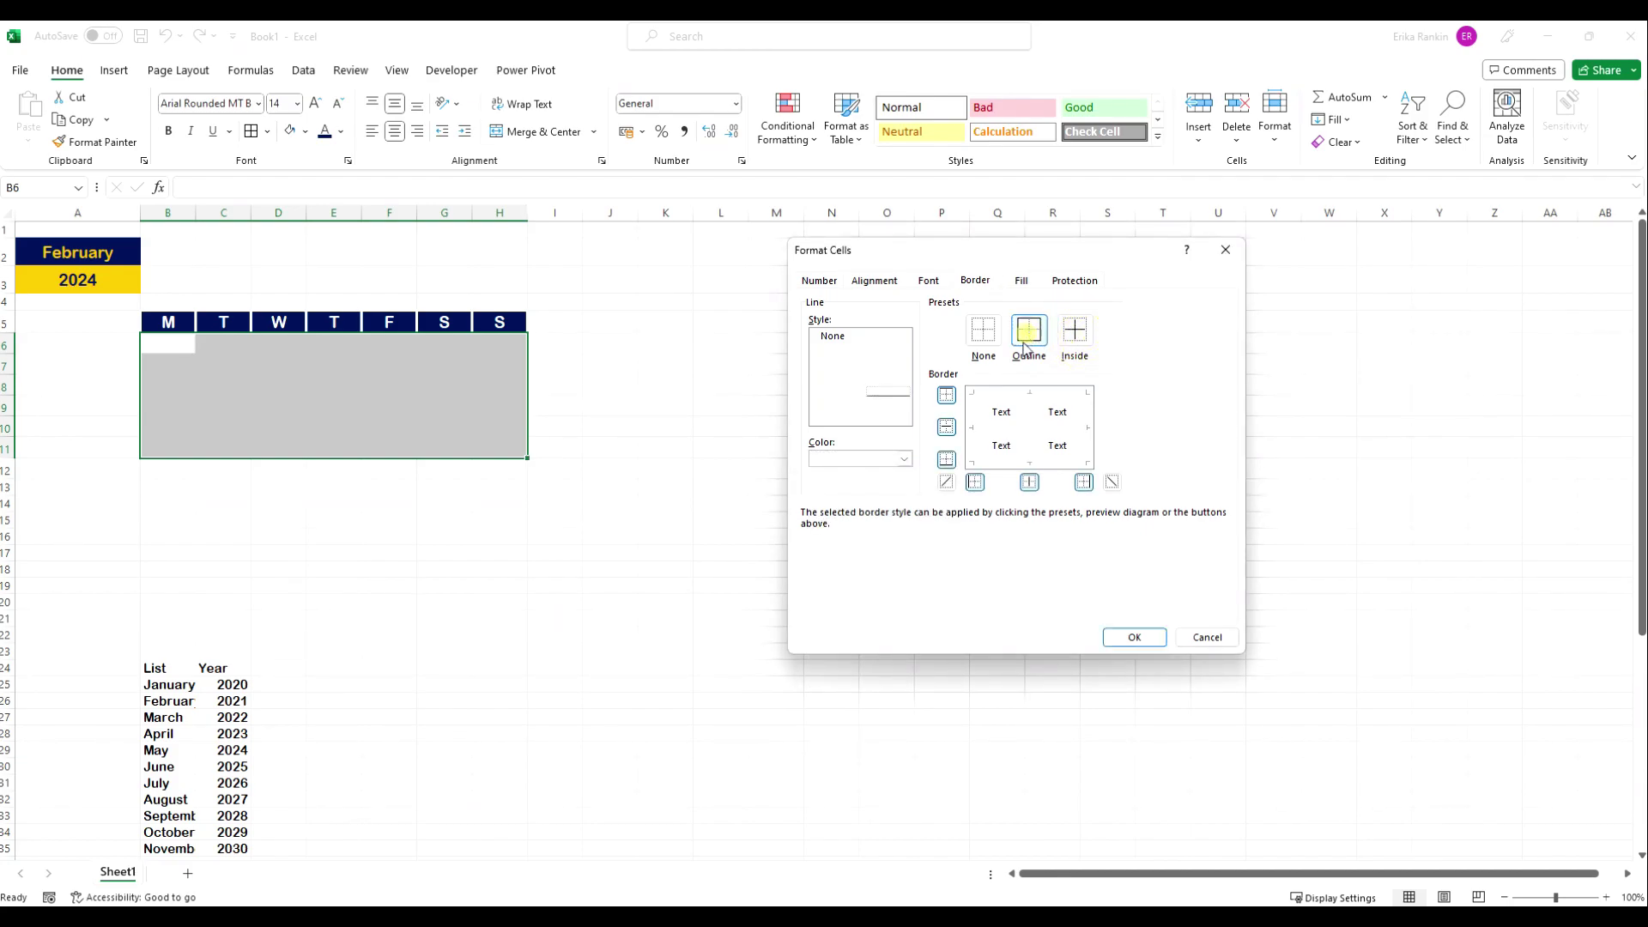
pyautogui.click(1133, 637)
pyautogui.click(334, 364)
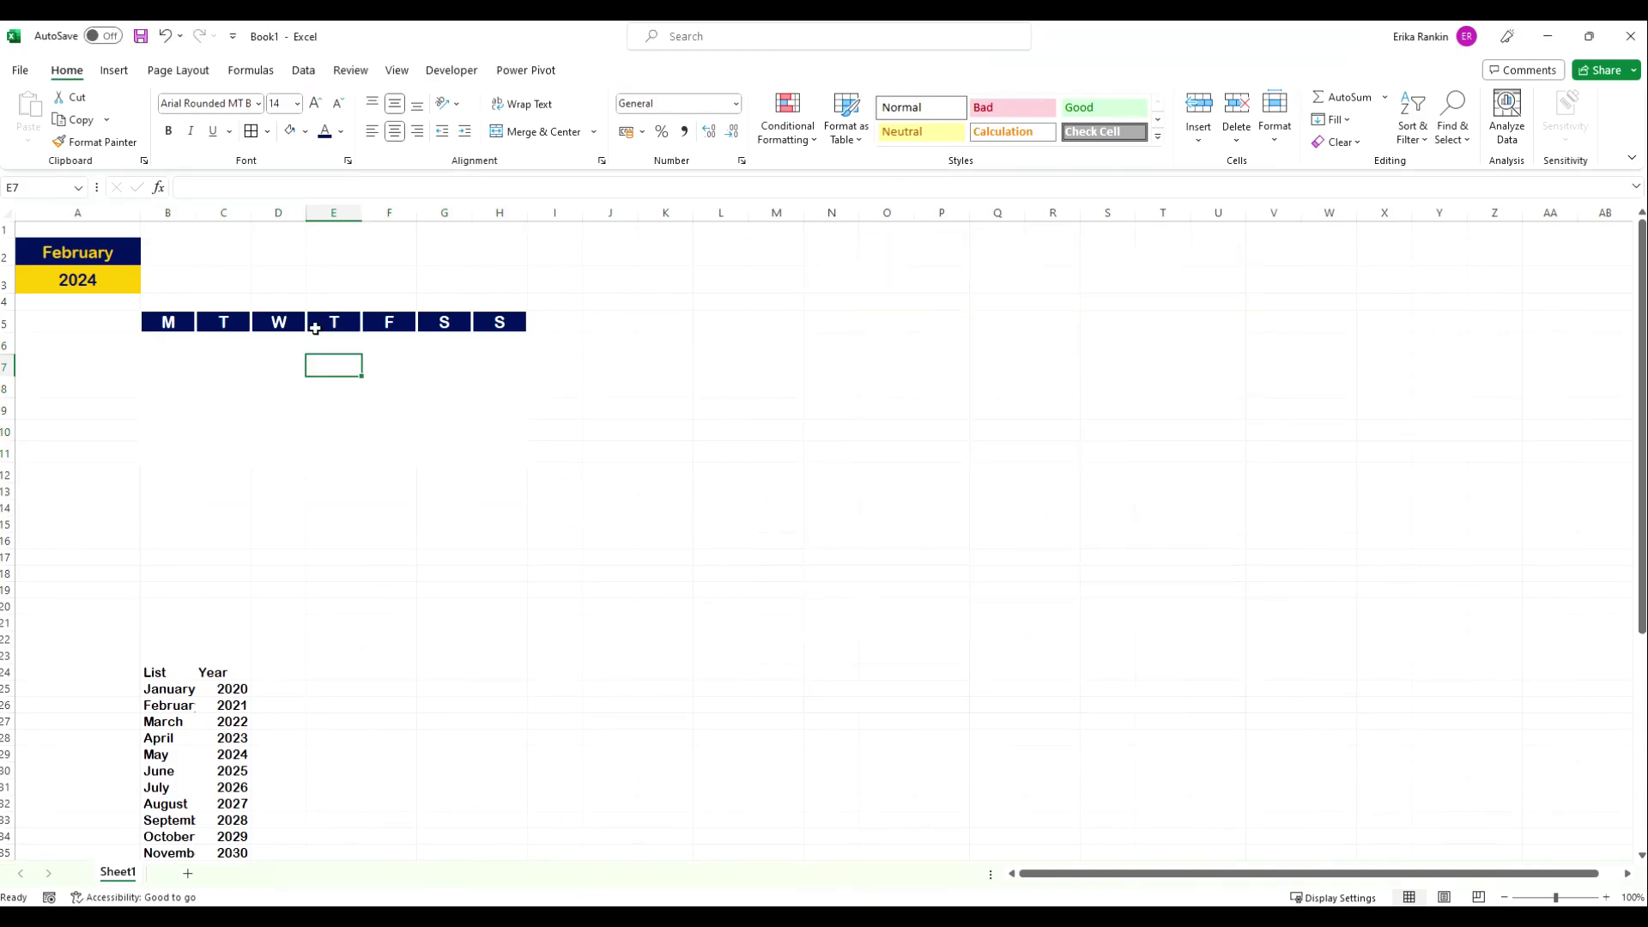
# Hide the worksheet gridlines.
pyautogui.click(303, 72)
pyautogui.click(395, 70)
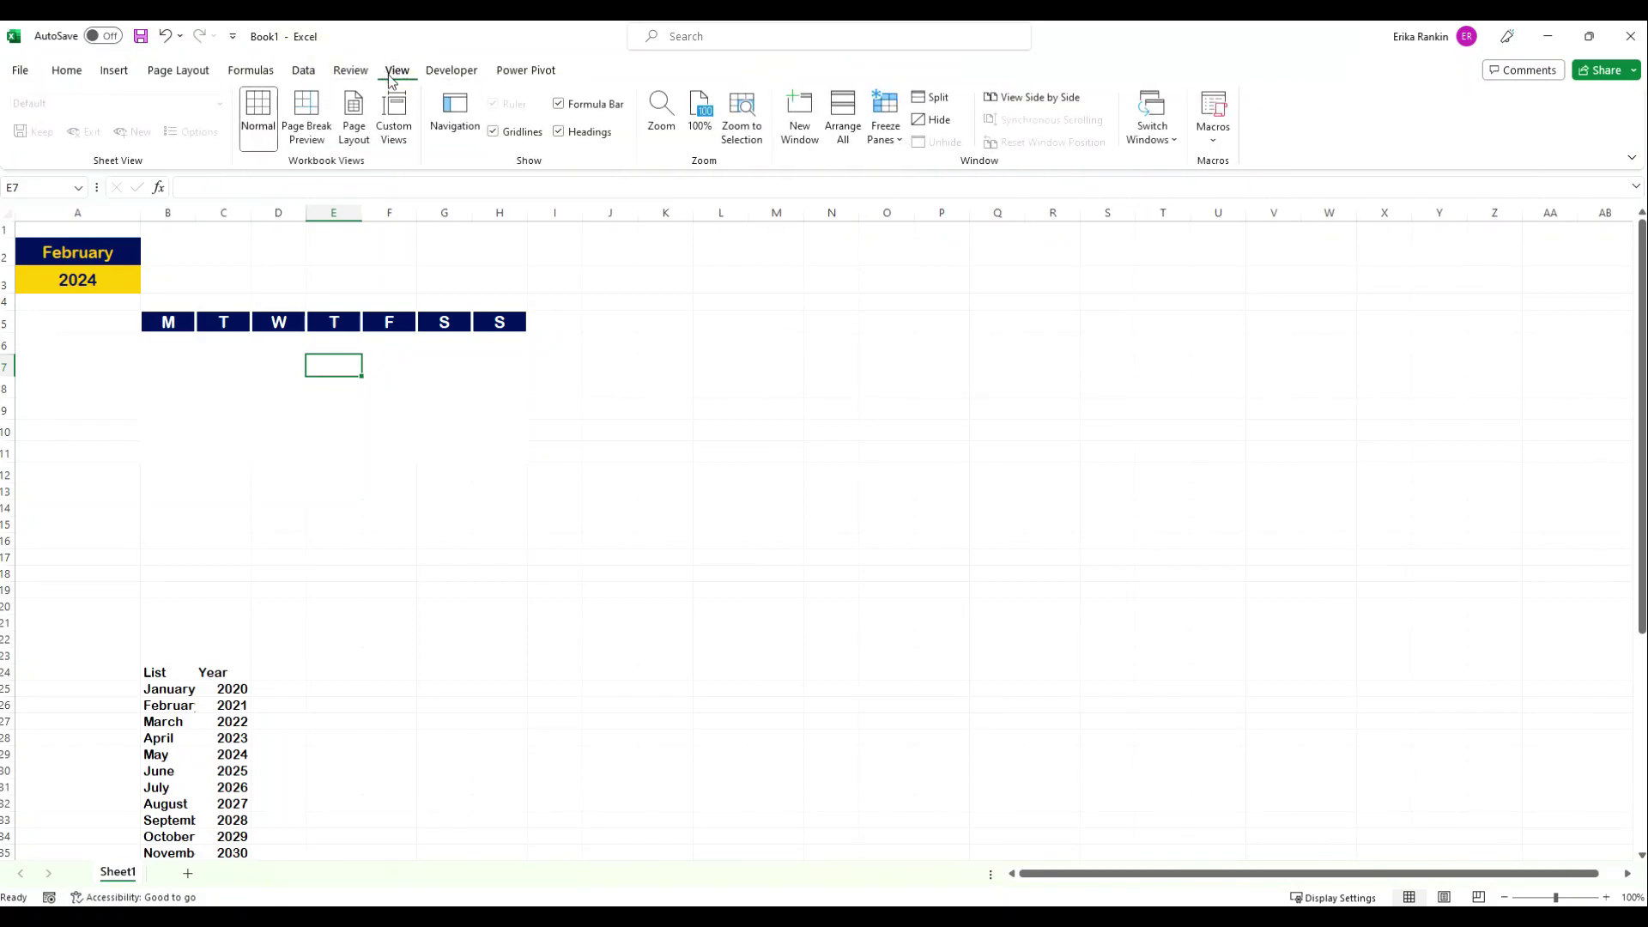
pyautogui.click(494, 131)
pyautogui.click(70, 625)
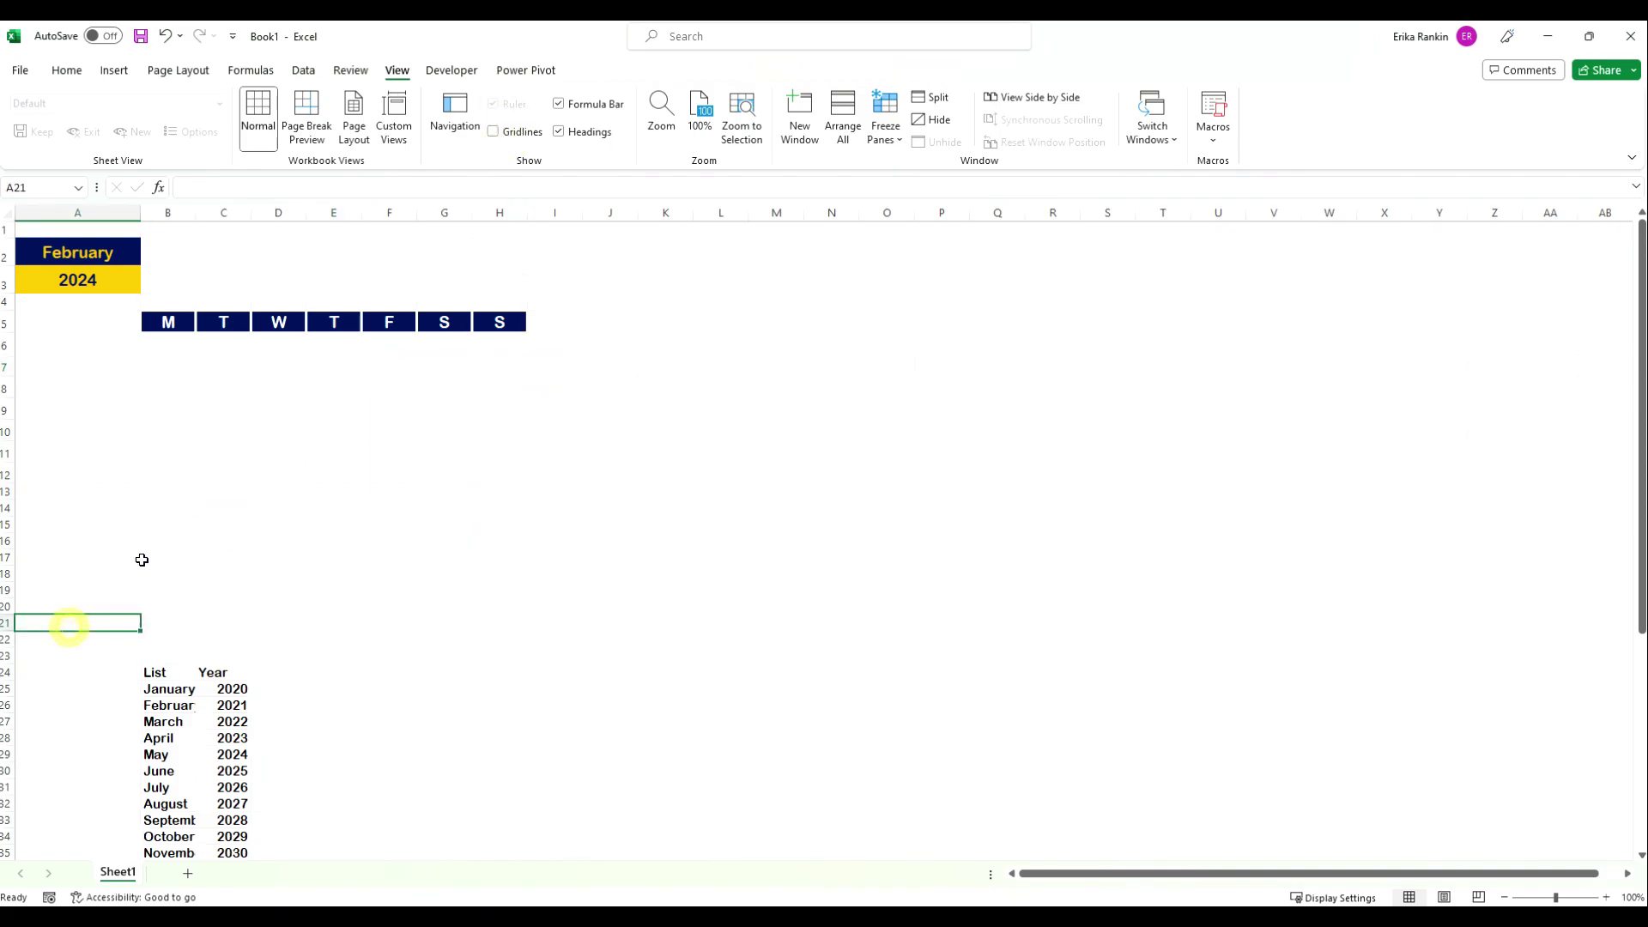
pyautogui.click(169, 344)
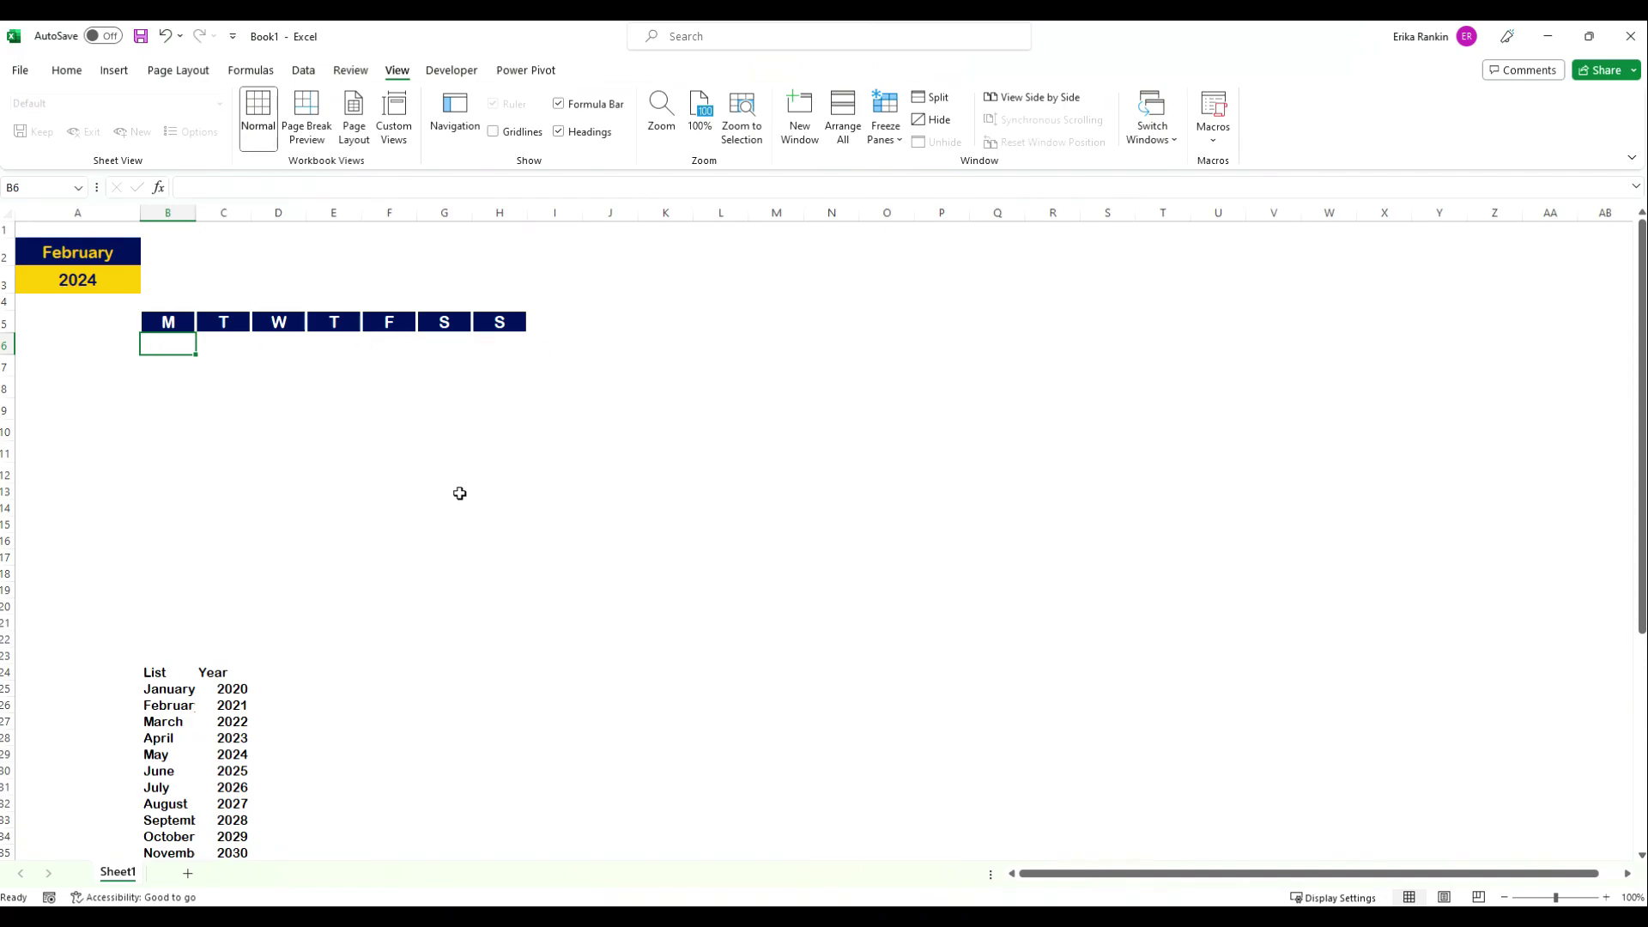
# Enter =DATEVALUE("1"&A2&A3) in cell A1 to build the first date of the selected month and year.
pyautogui.click(54, 228)
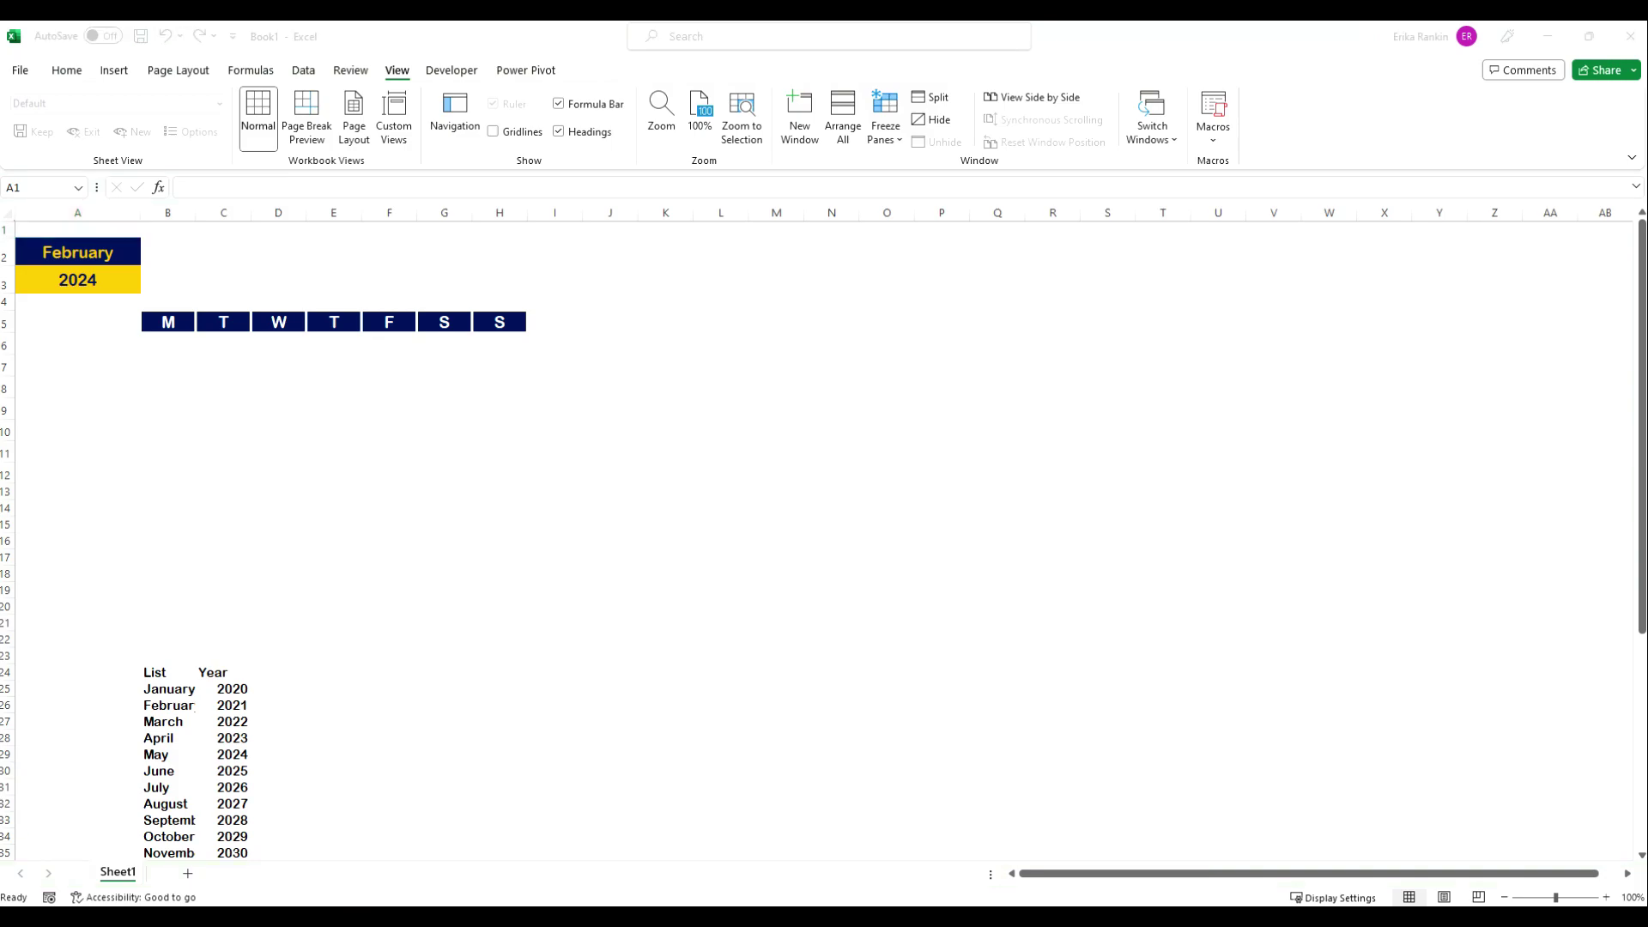
pyautogui.click(63, 226)
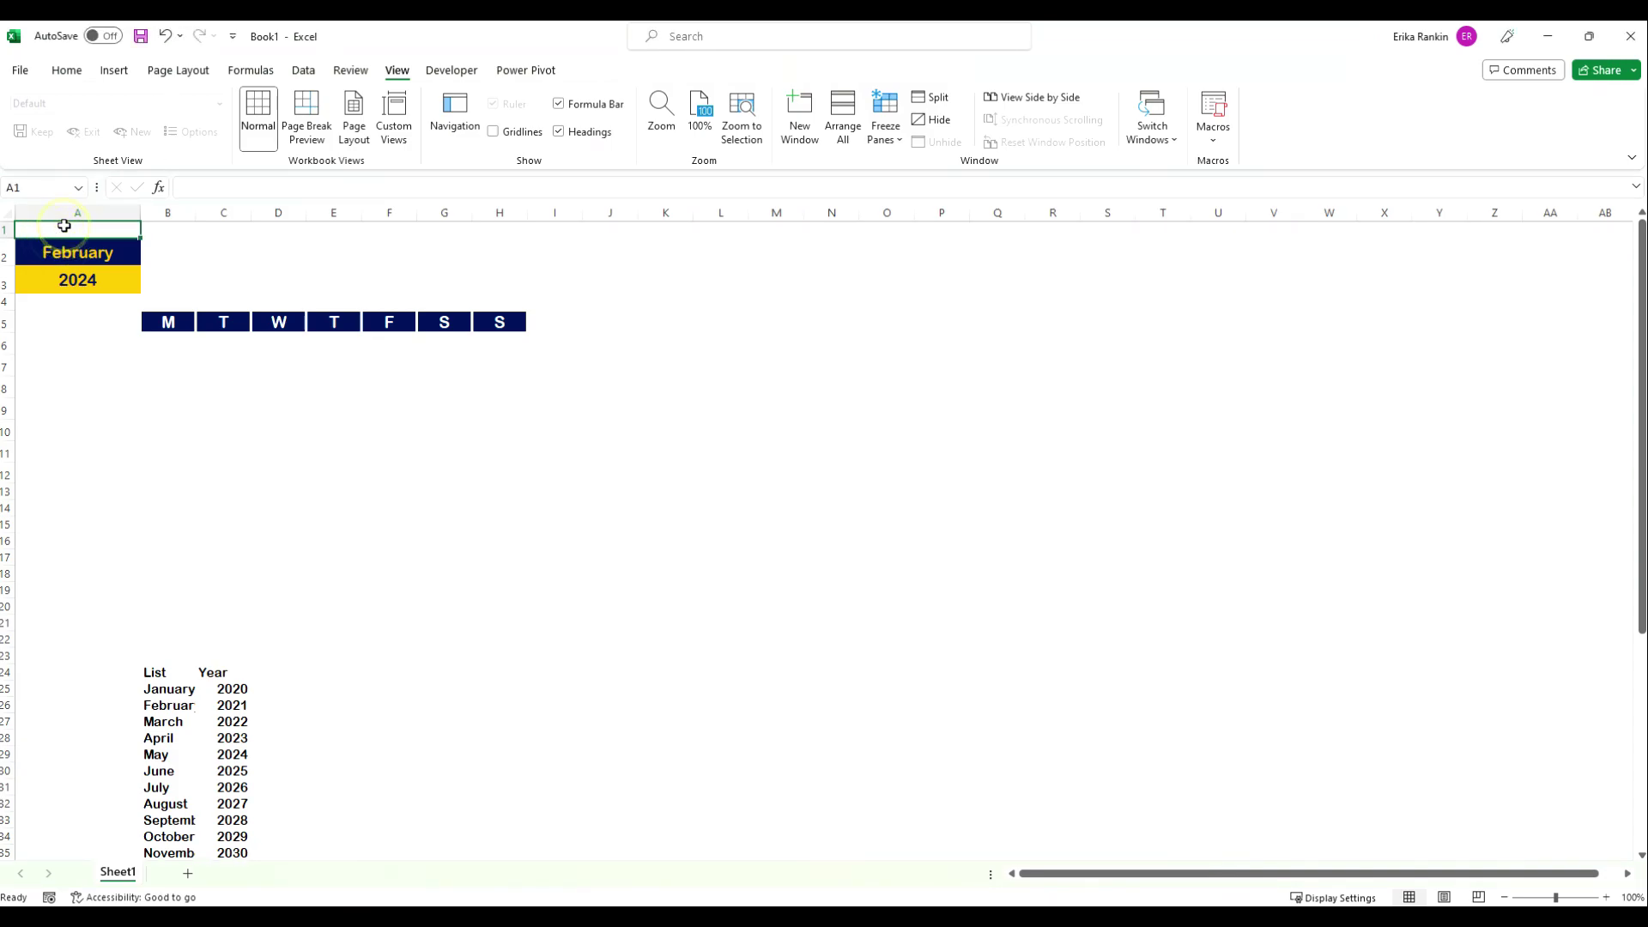
pyautogui.write('=date')
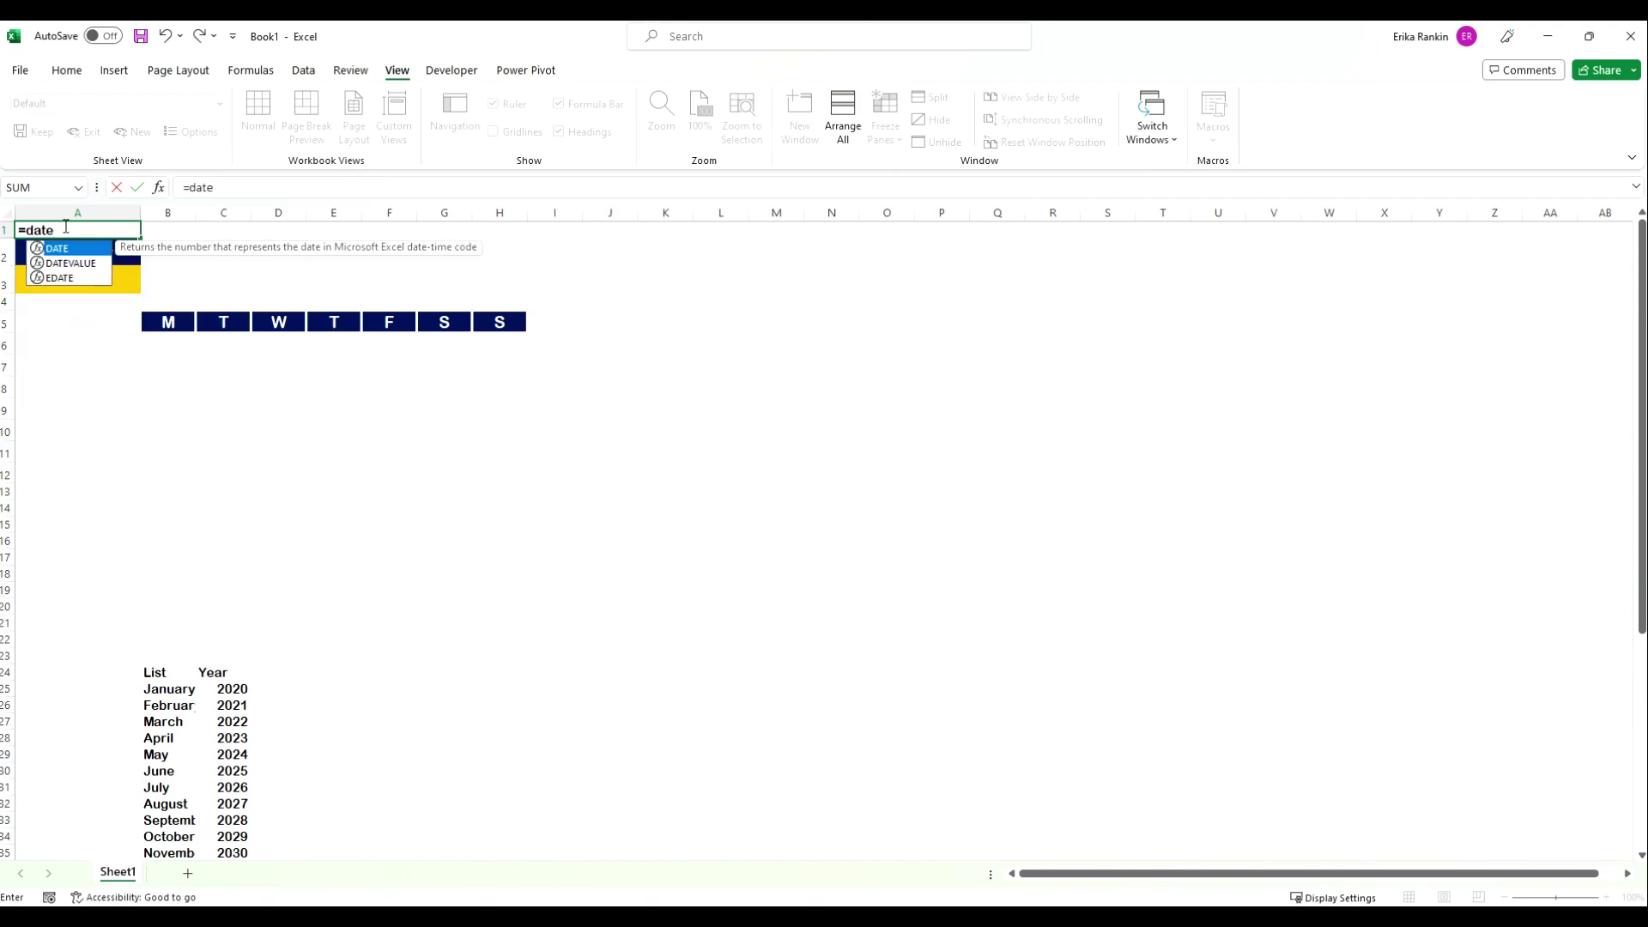
pyautogui.press('Down')
pyautogui.press('Tab')
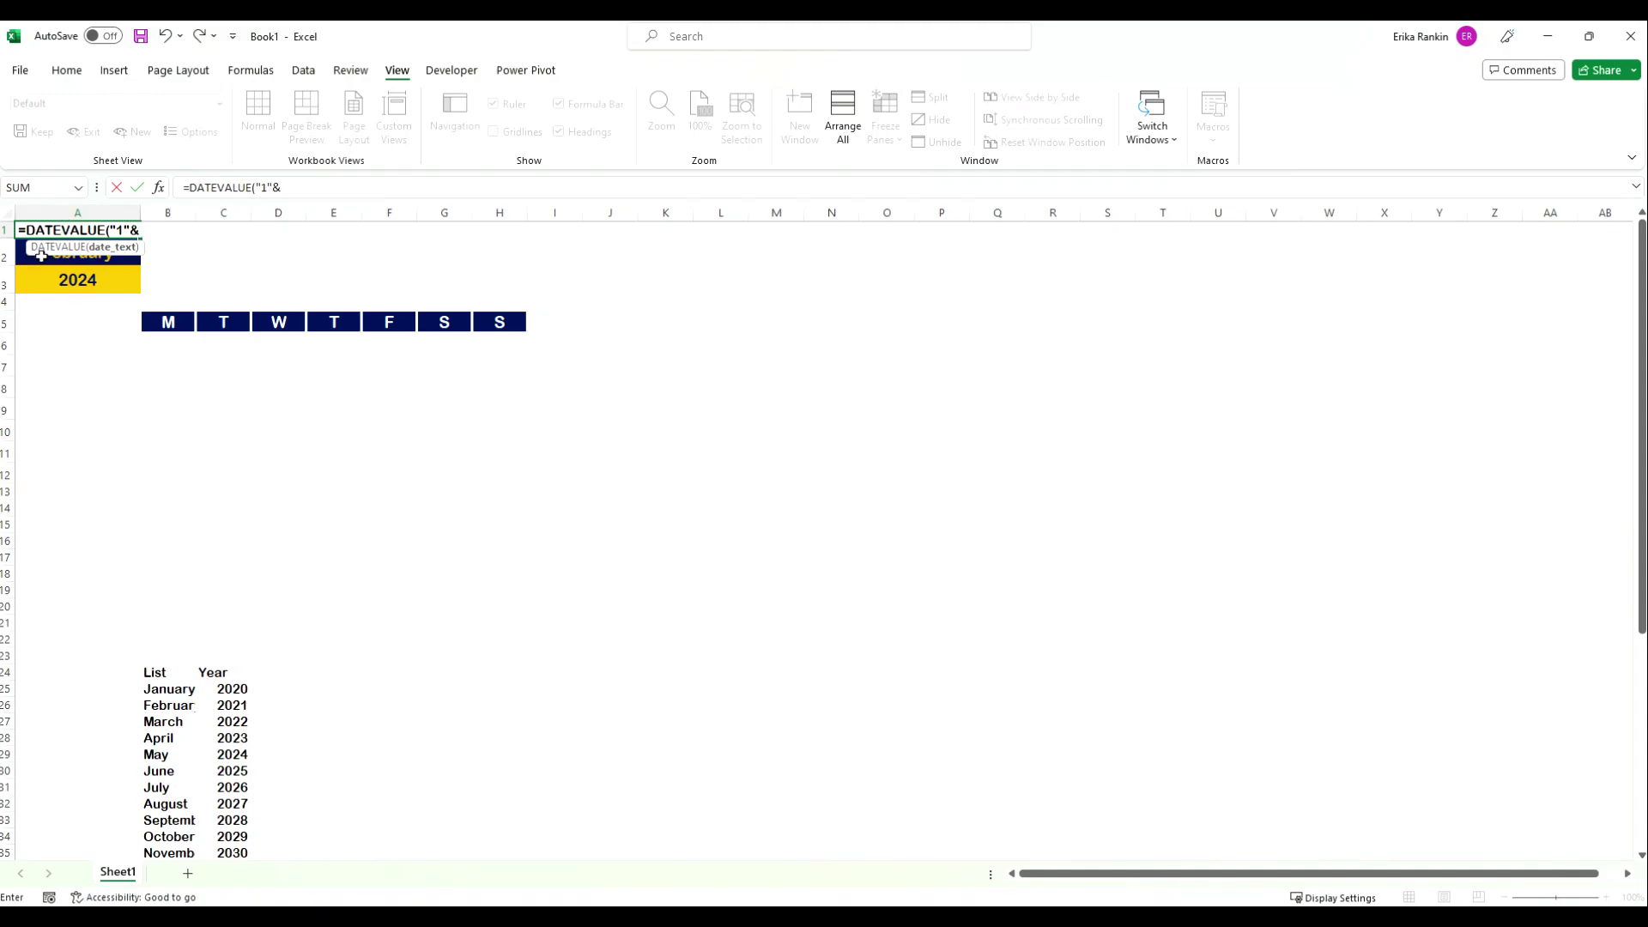
pyautogui.click(124, 264)
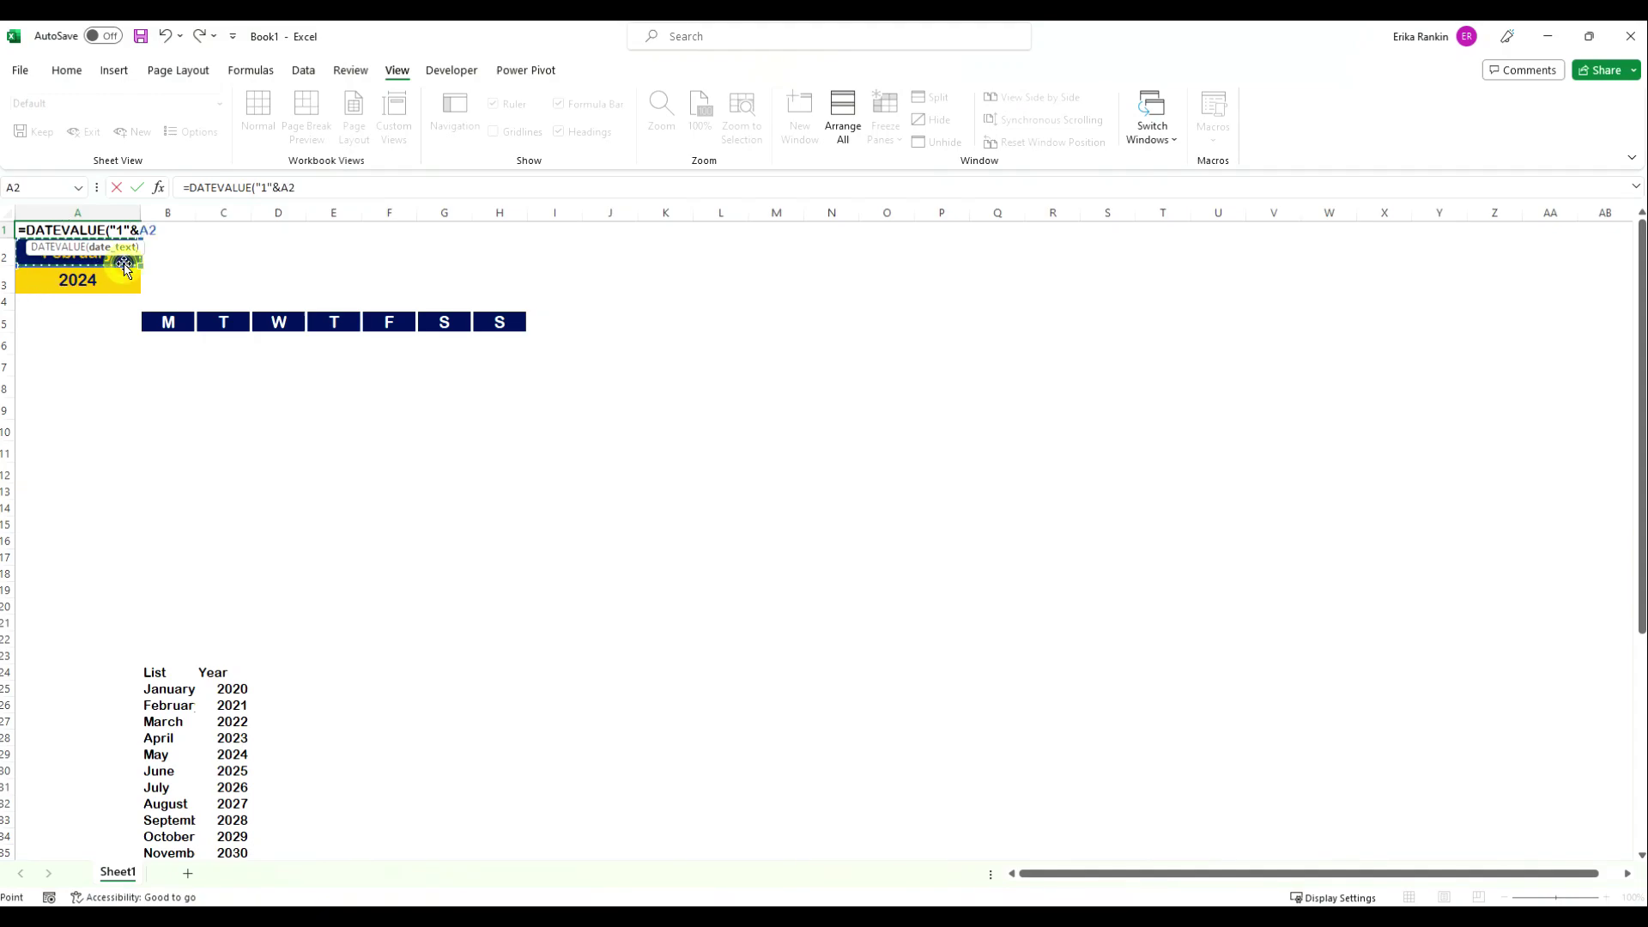
pyautogui.write('&')
pyautogui.click(121, 285)
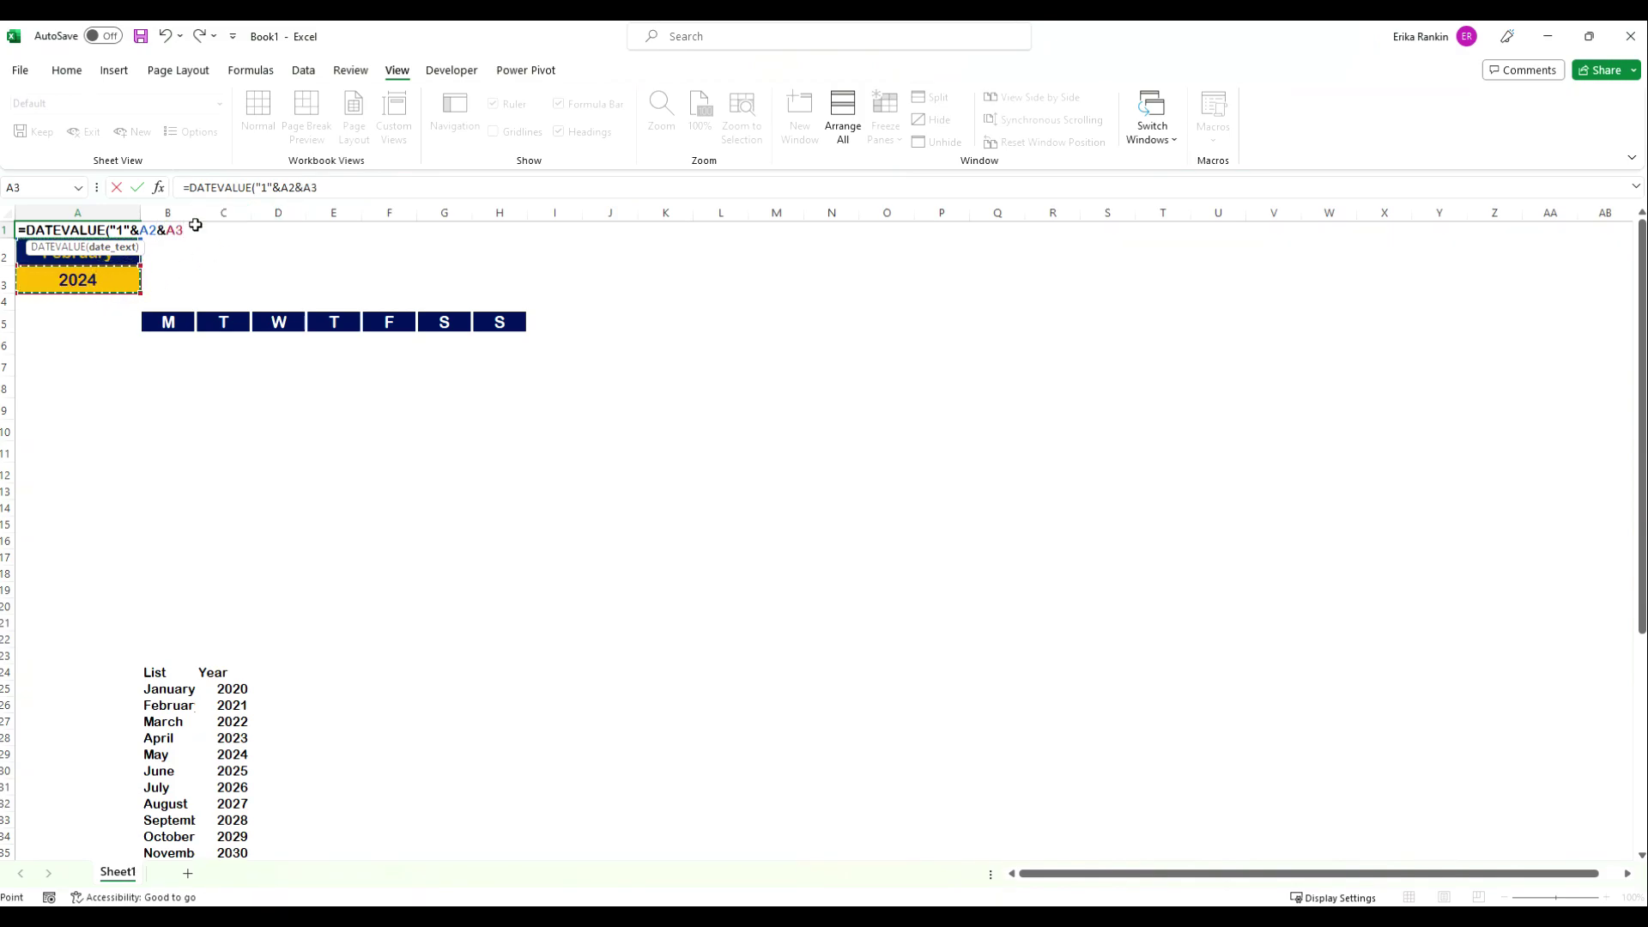
pyautogui.write(')')
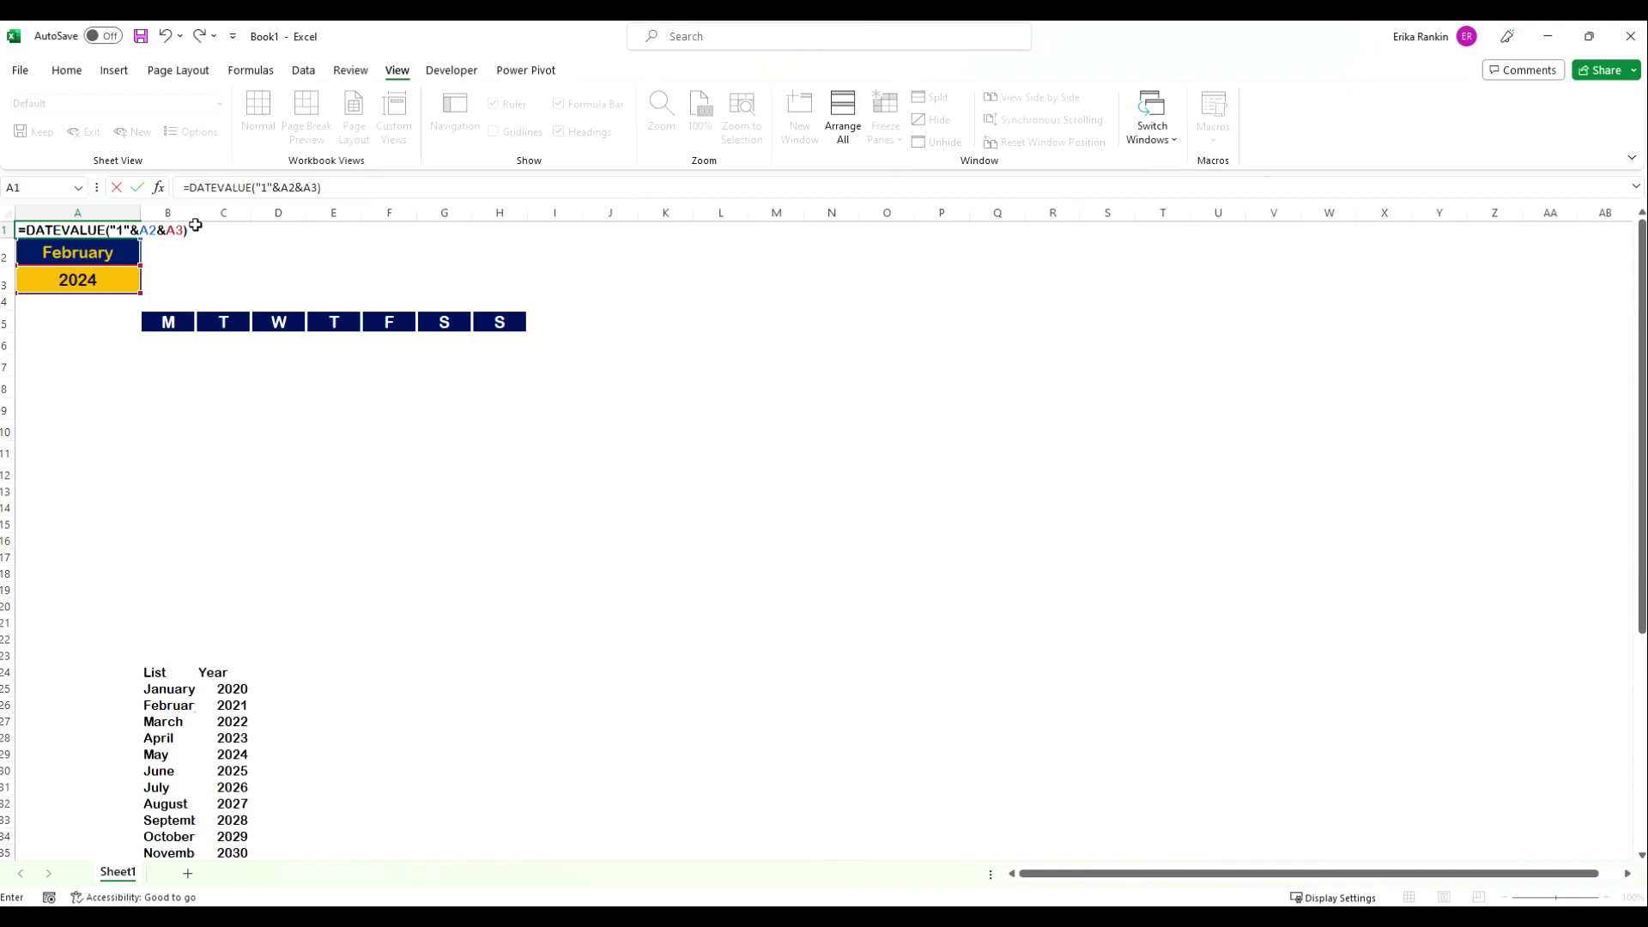
pyautogui.press('Return')
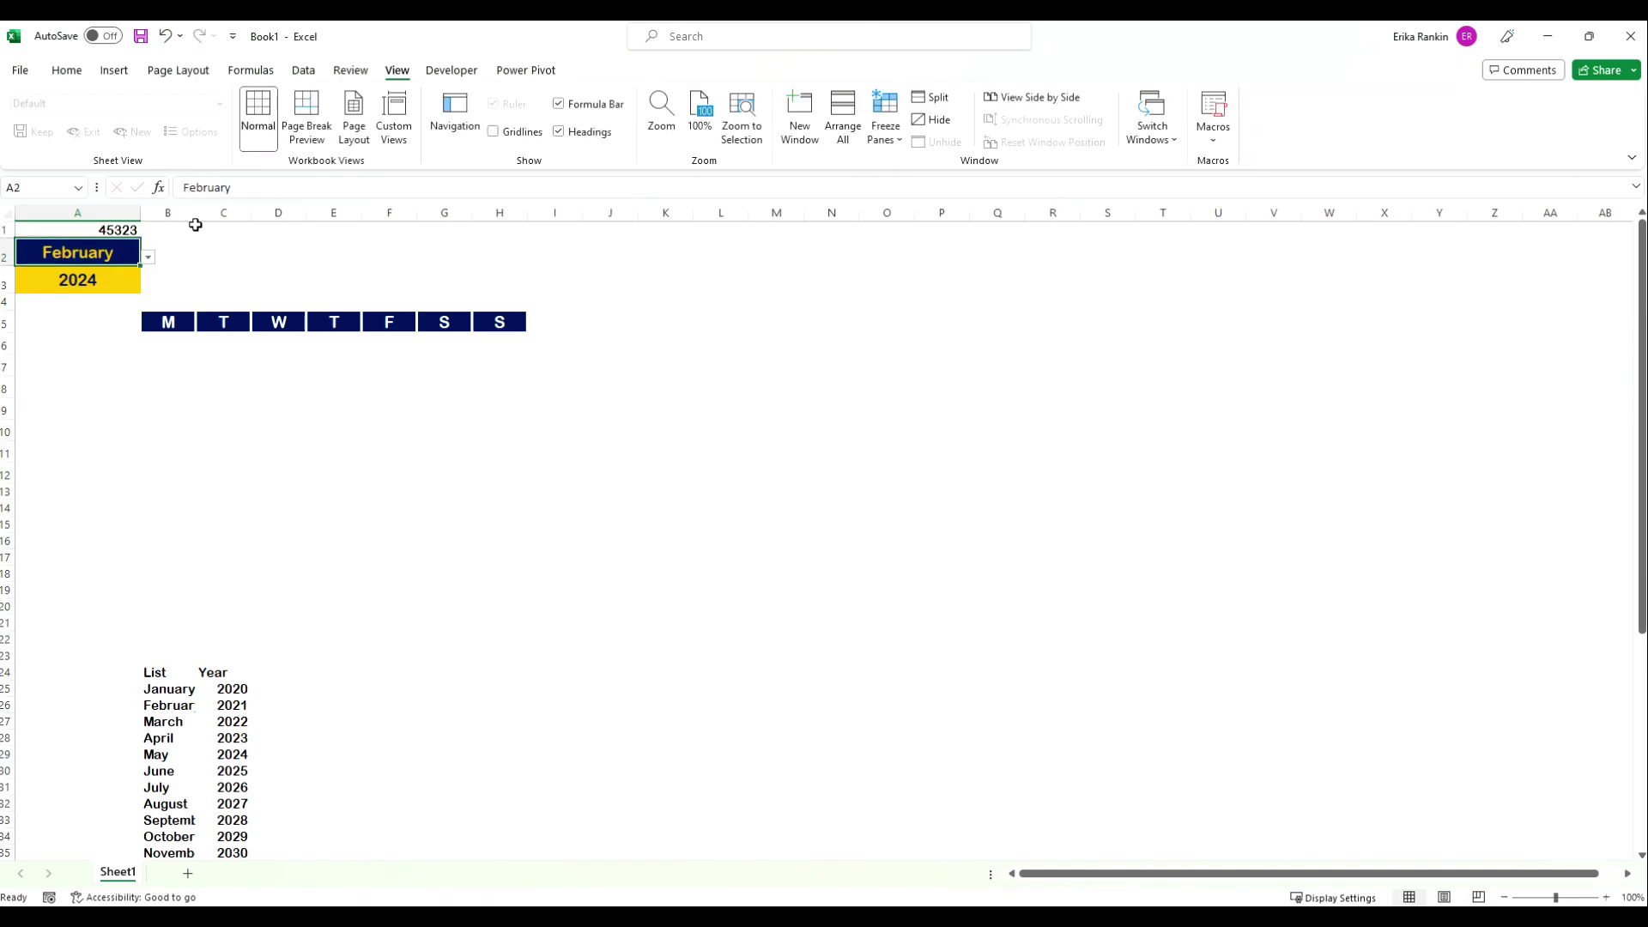
# Format cell A1 as Short Date and centre it horizontally.
pyautogui.click(103, 229)
pyautogui.click(75, 72)
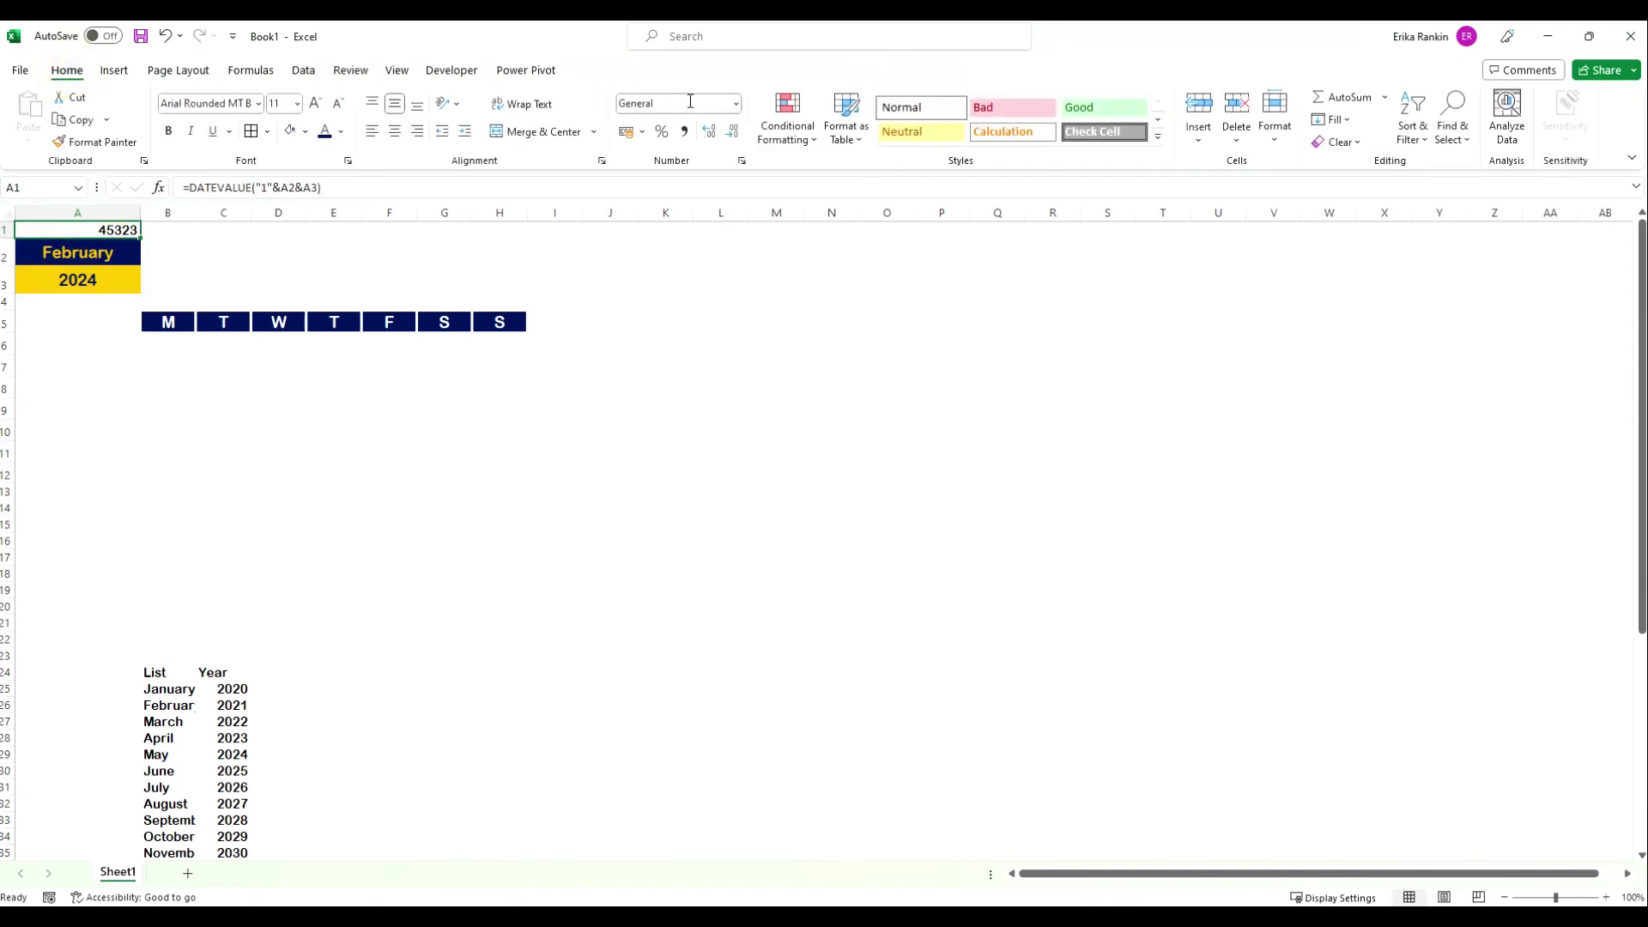
pyautogui.click(737, 103)
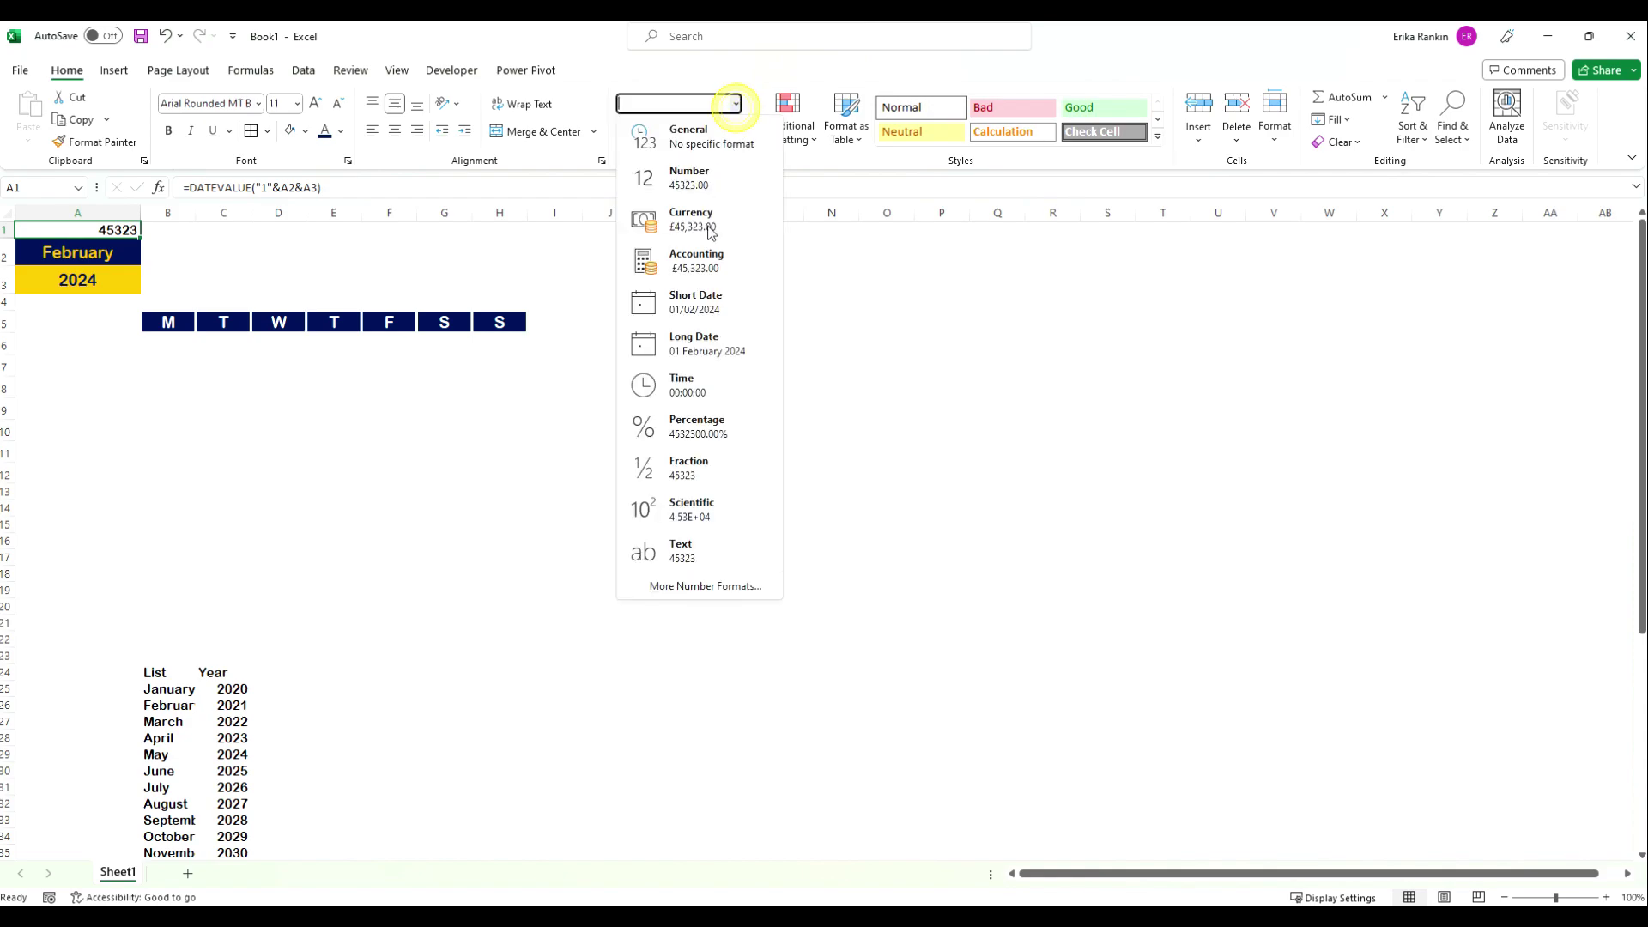
pyautogui.click(703, 302)
pyautogui.click(394, 130)
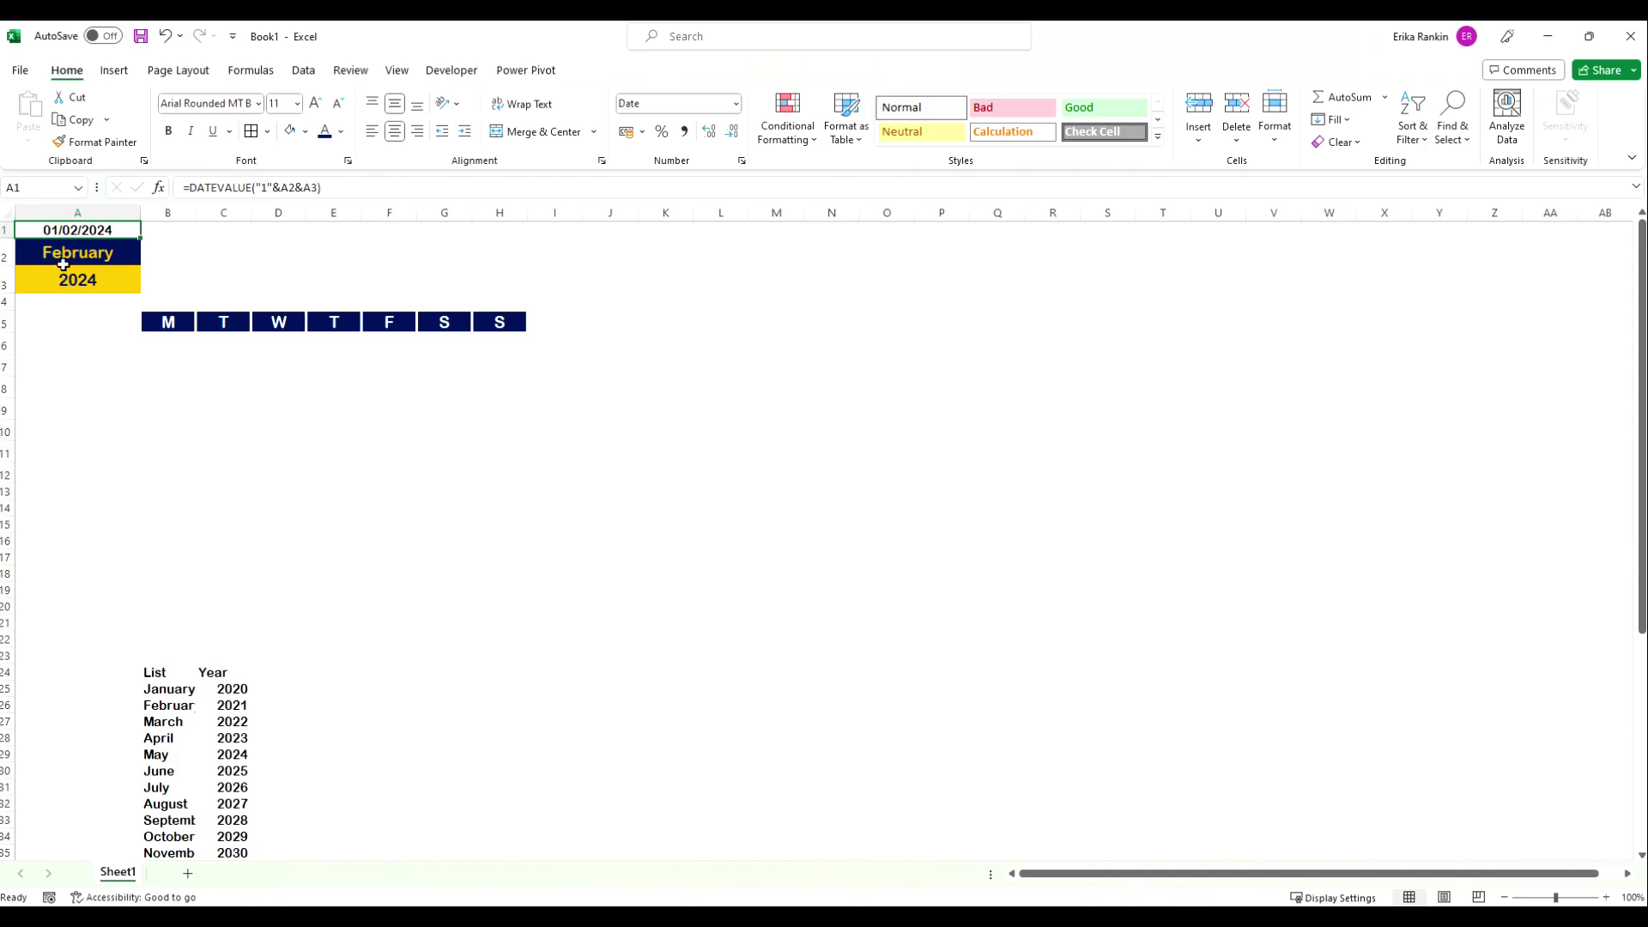
# Choose May as the month in cell A2.
pyautogui.click(130, 246)
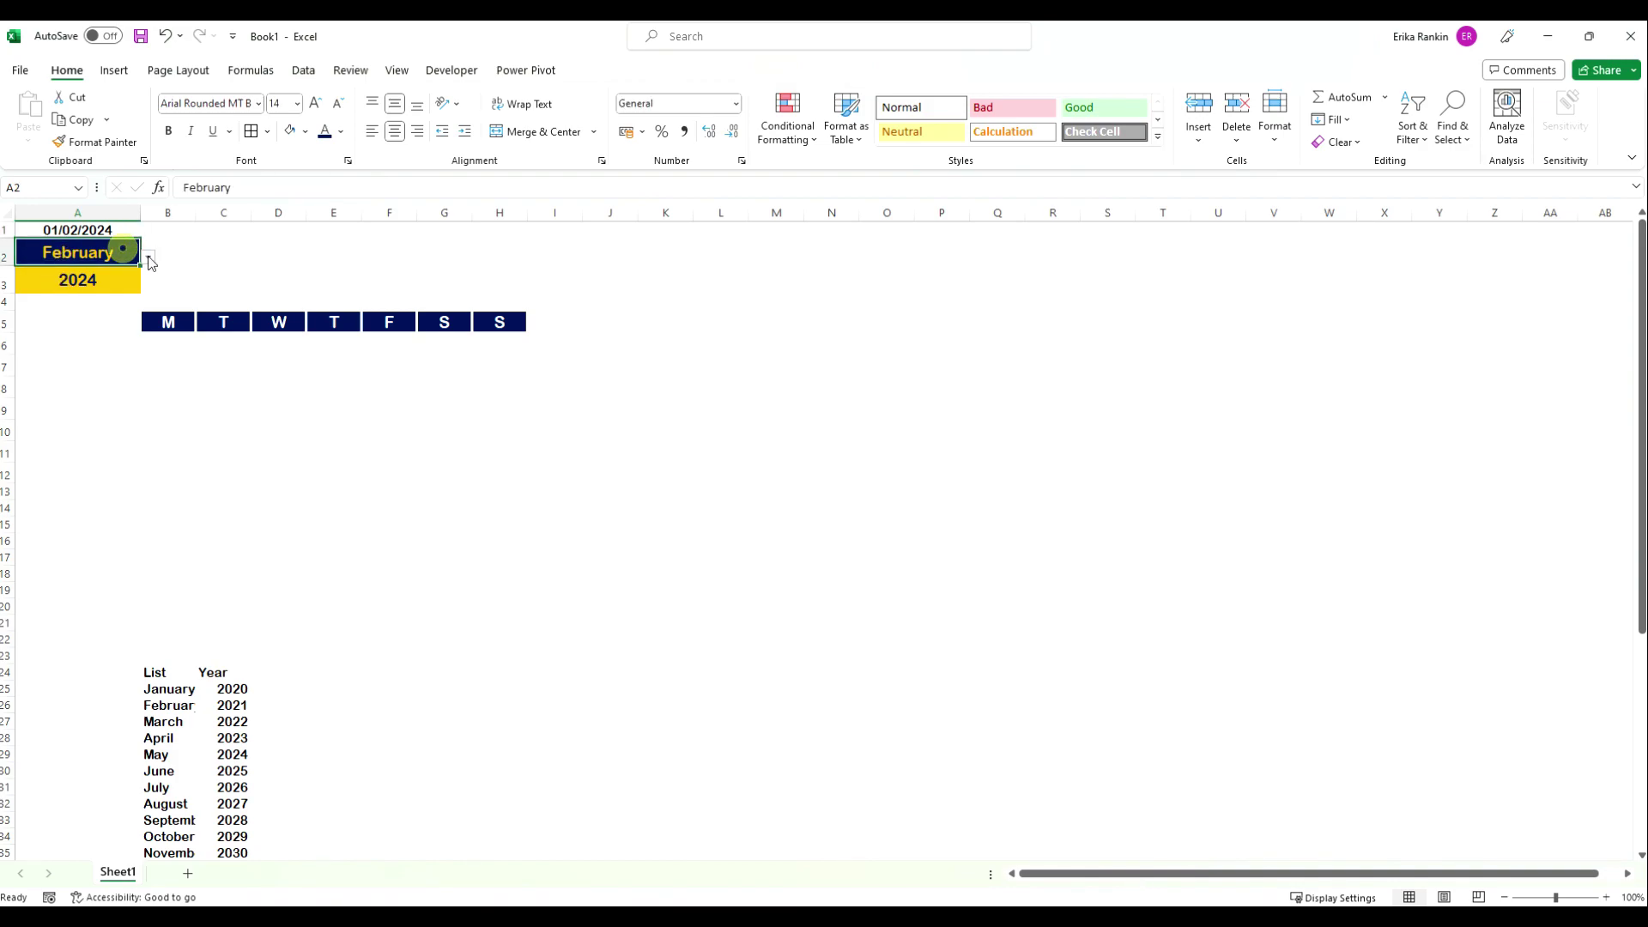
pyautogui.click(148, 257)
pyautogui.click(58, 328)
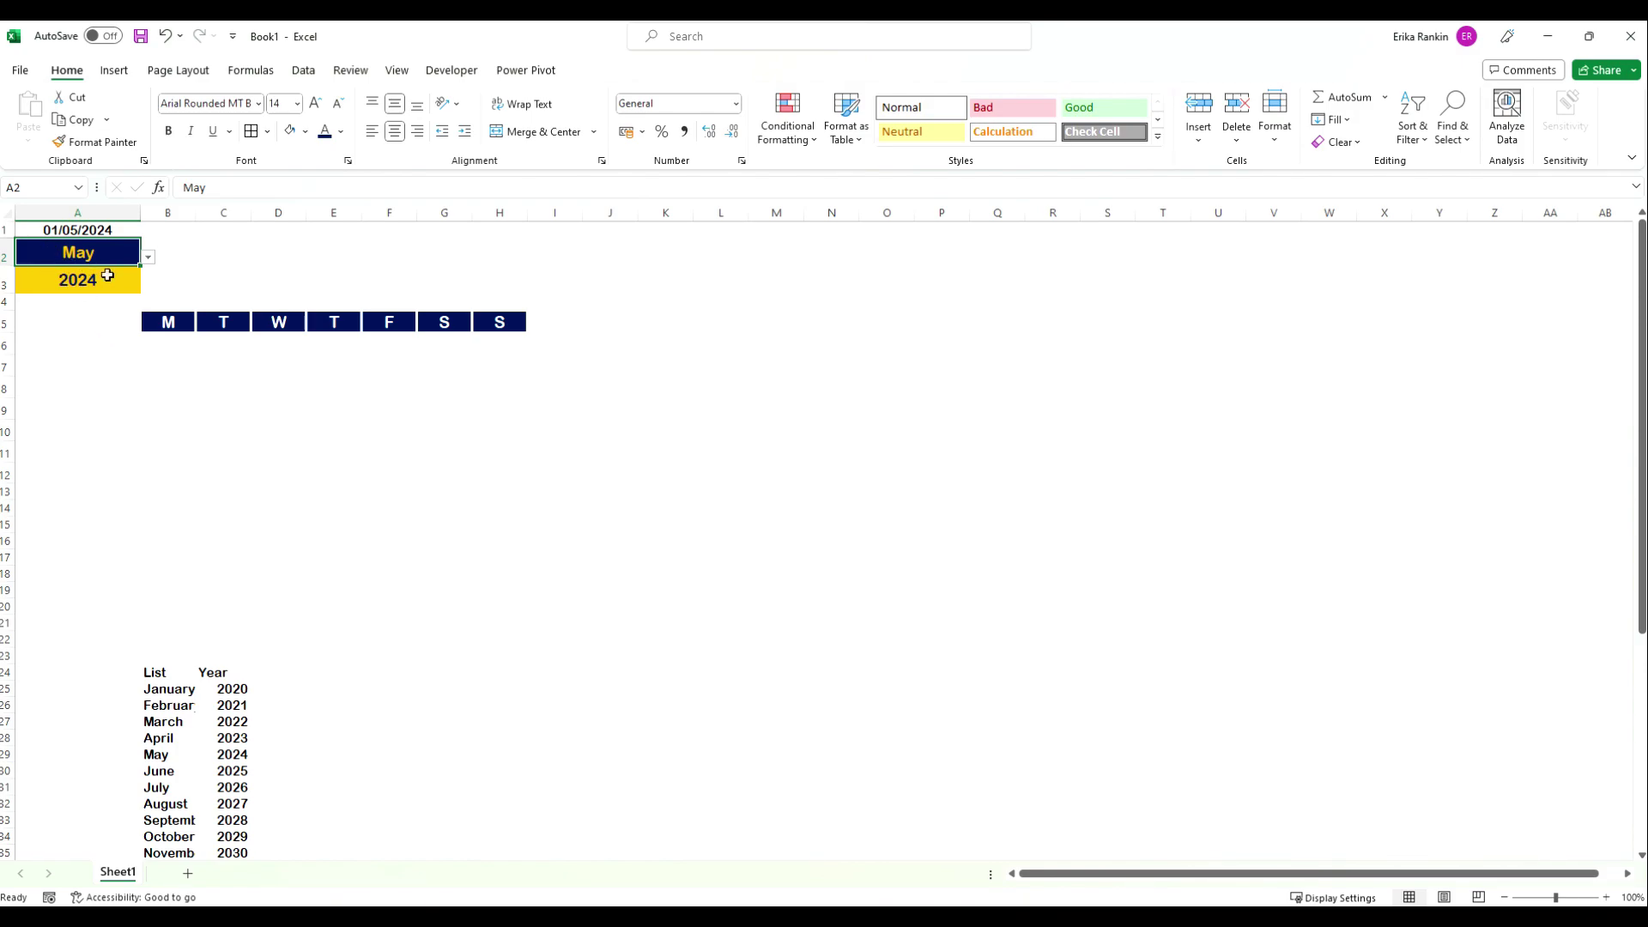
# Enter =SEQUENCE(6,7,A1,1) in cell B6 to fill the calendar grid with consecutive dates.
pyautogui.click(153, 345)
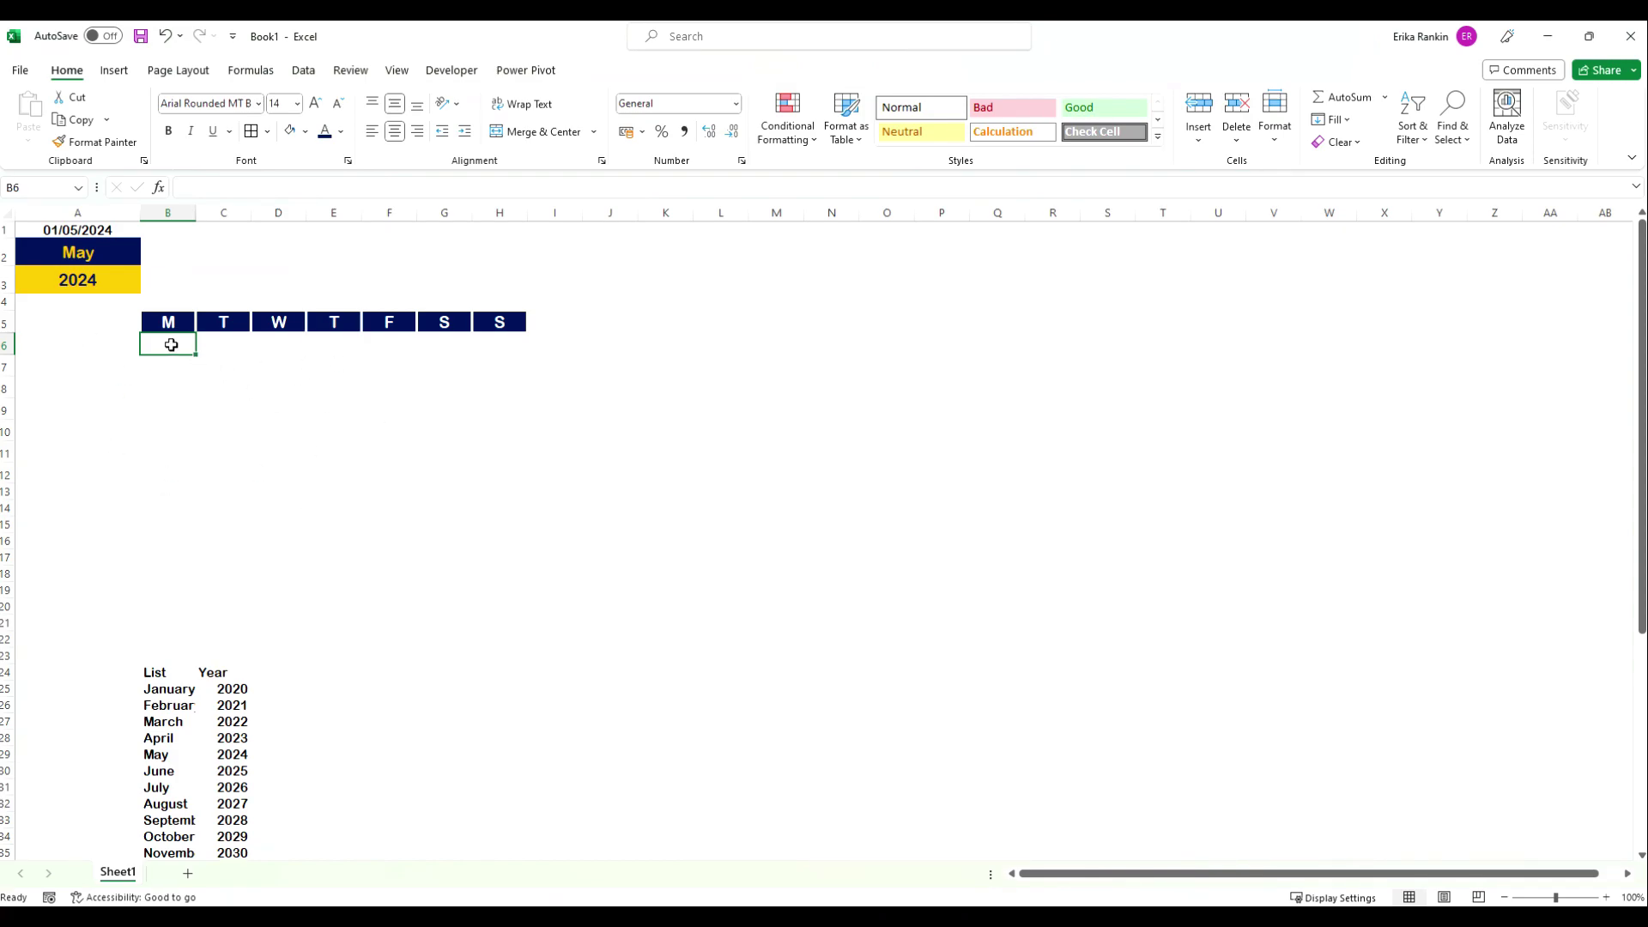
pyautogui.write('=')
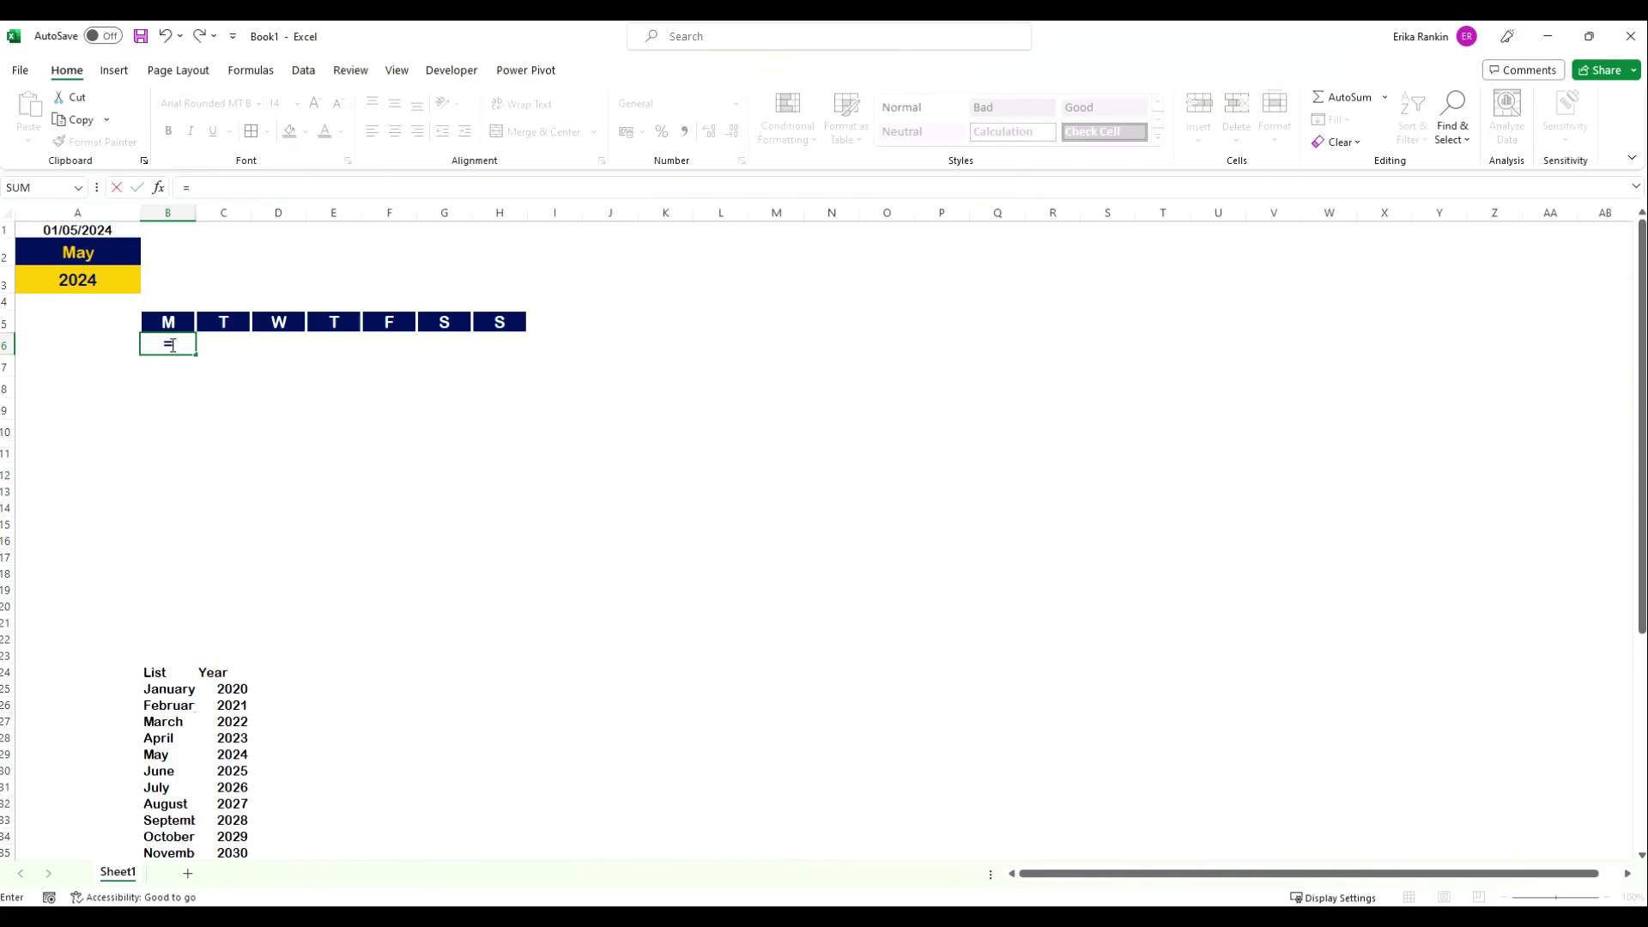
pyautogui.write('seque')
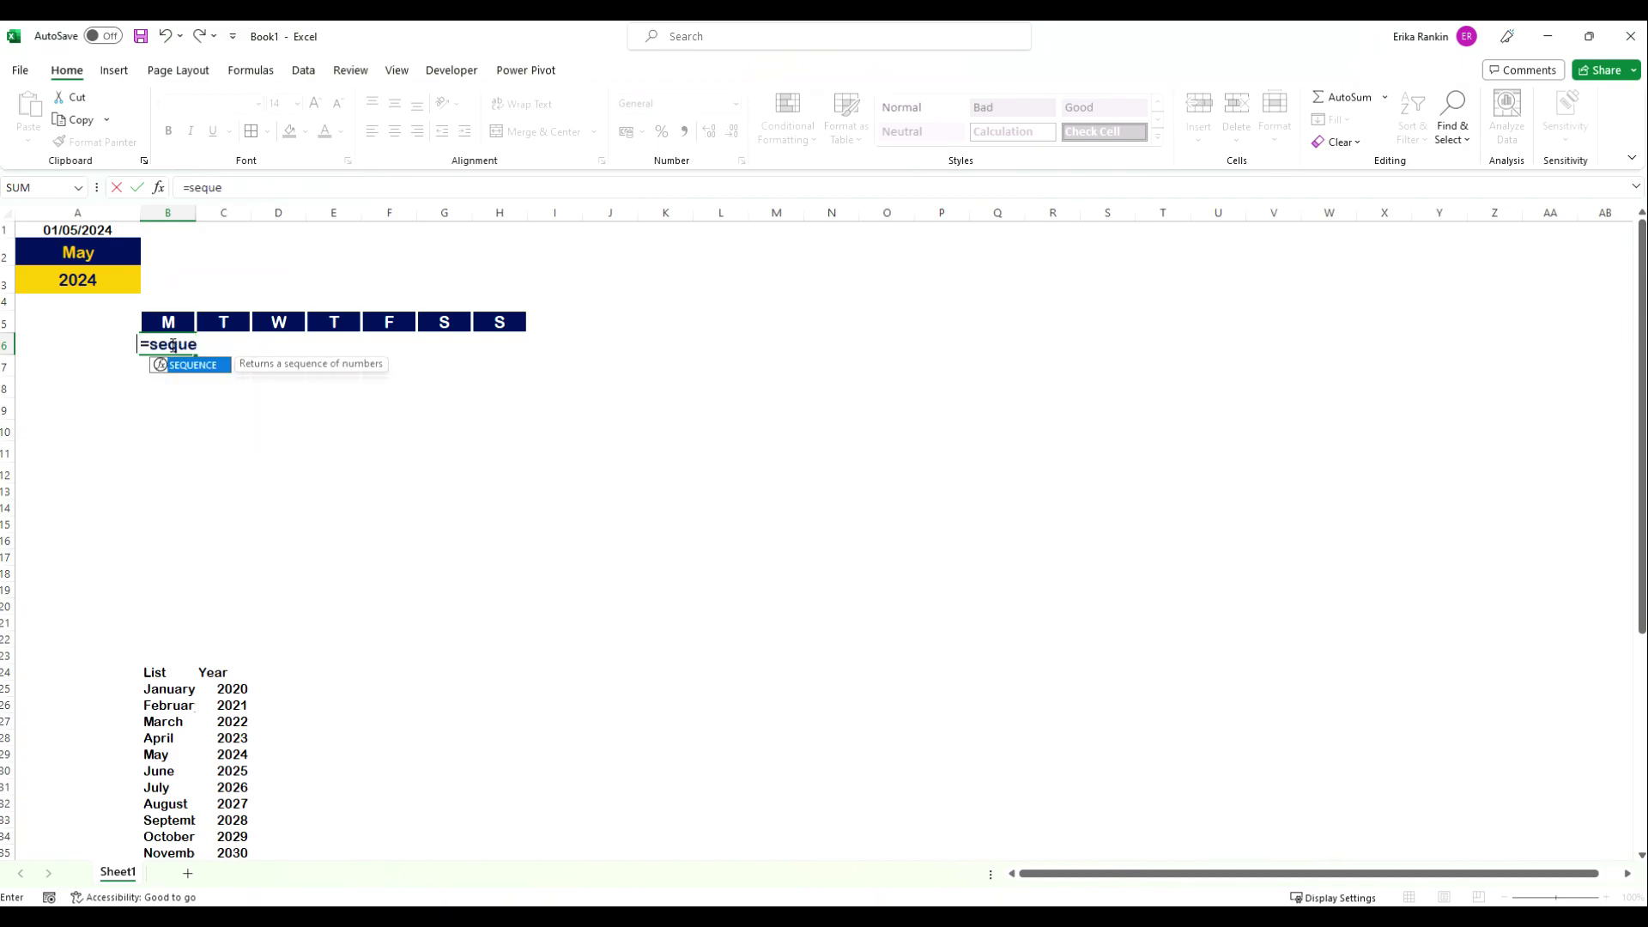
pyautogui.press('Tab')
pyautogui.write('6,7')
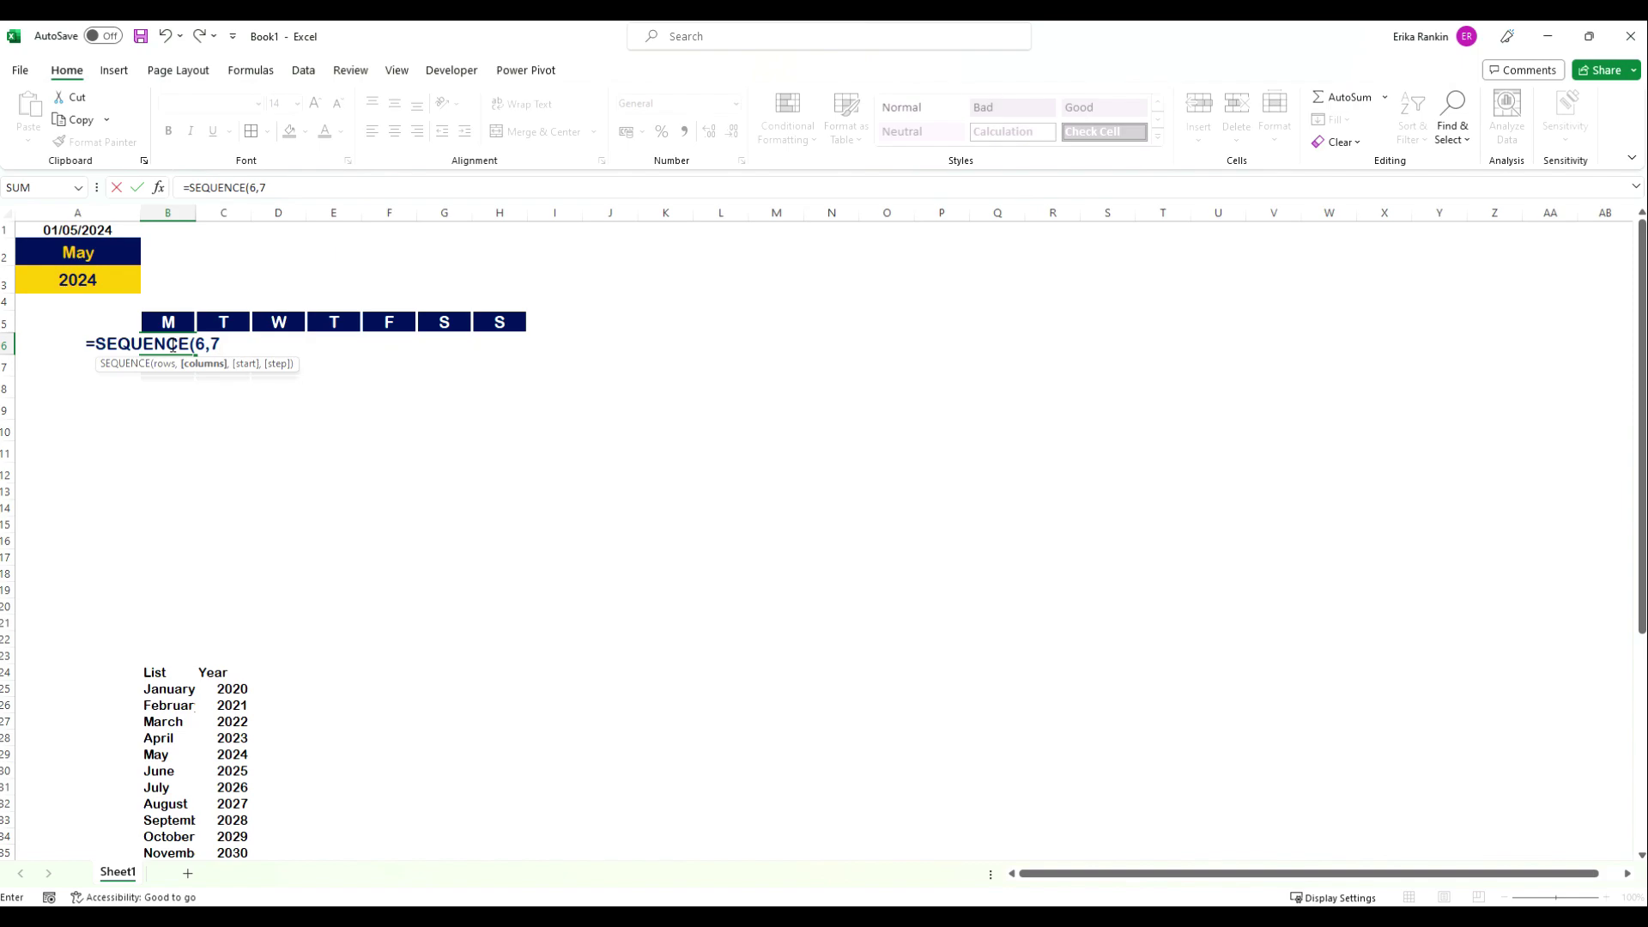
pyautogui.write(',')
pyautogui.click(70, 230)
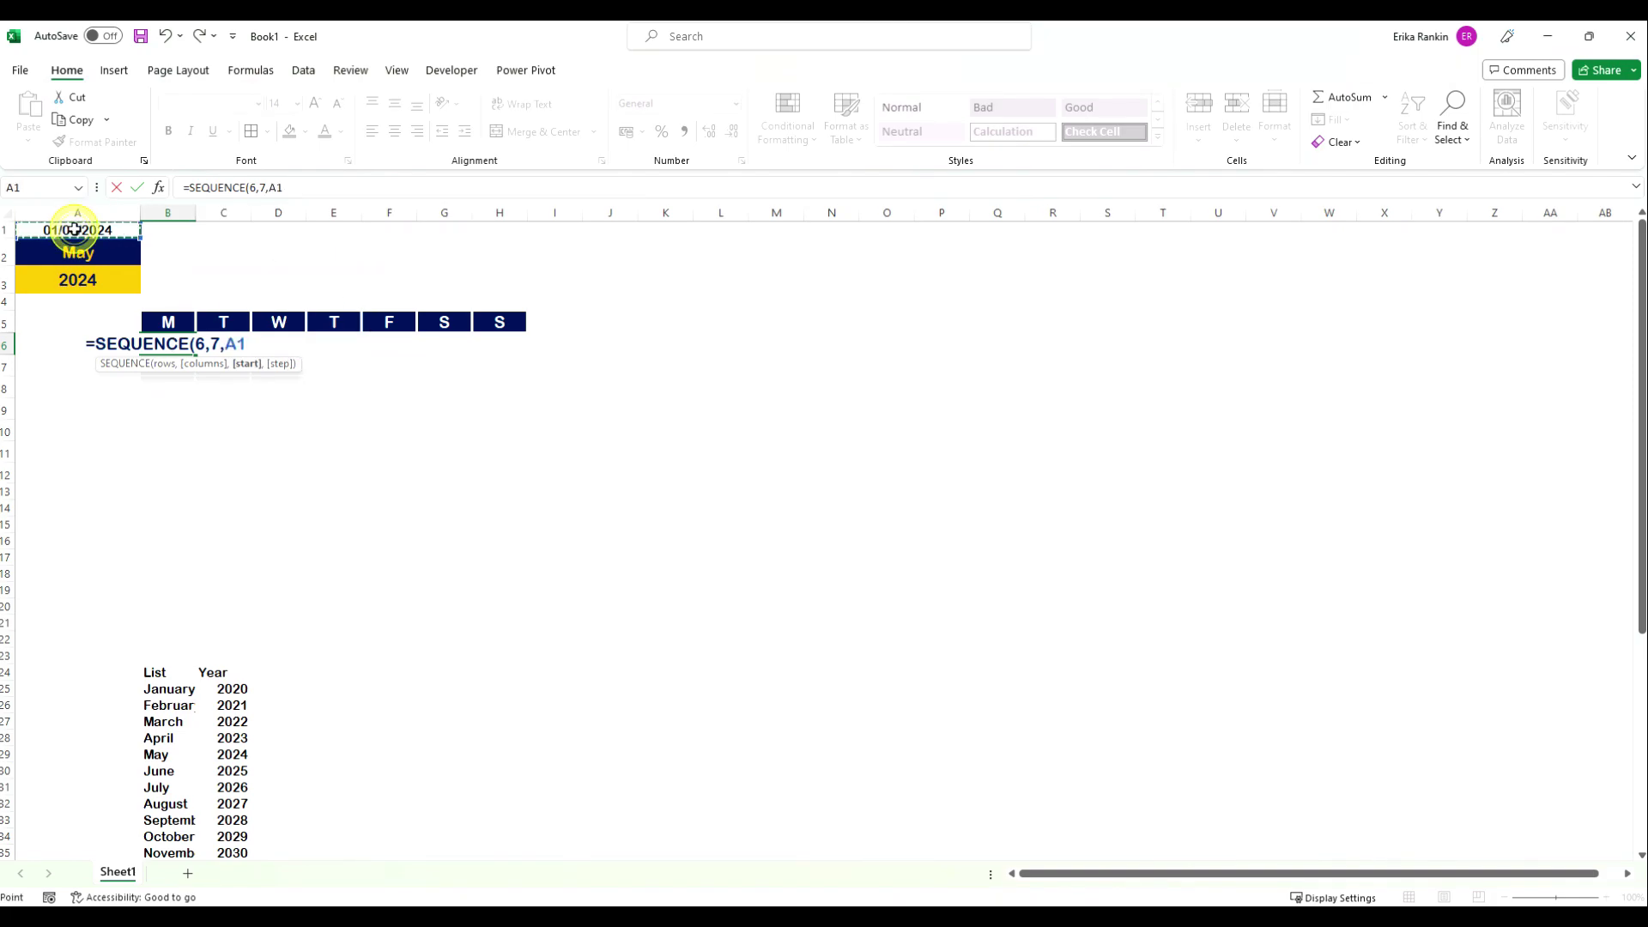
pyautogui.write(',')
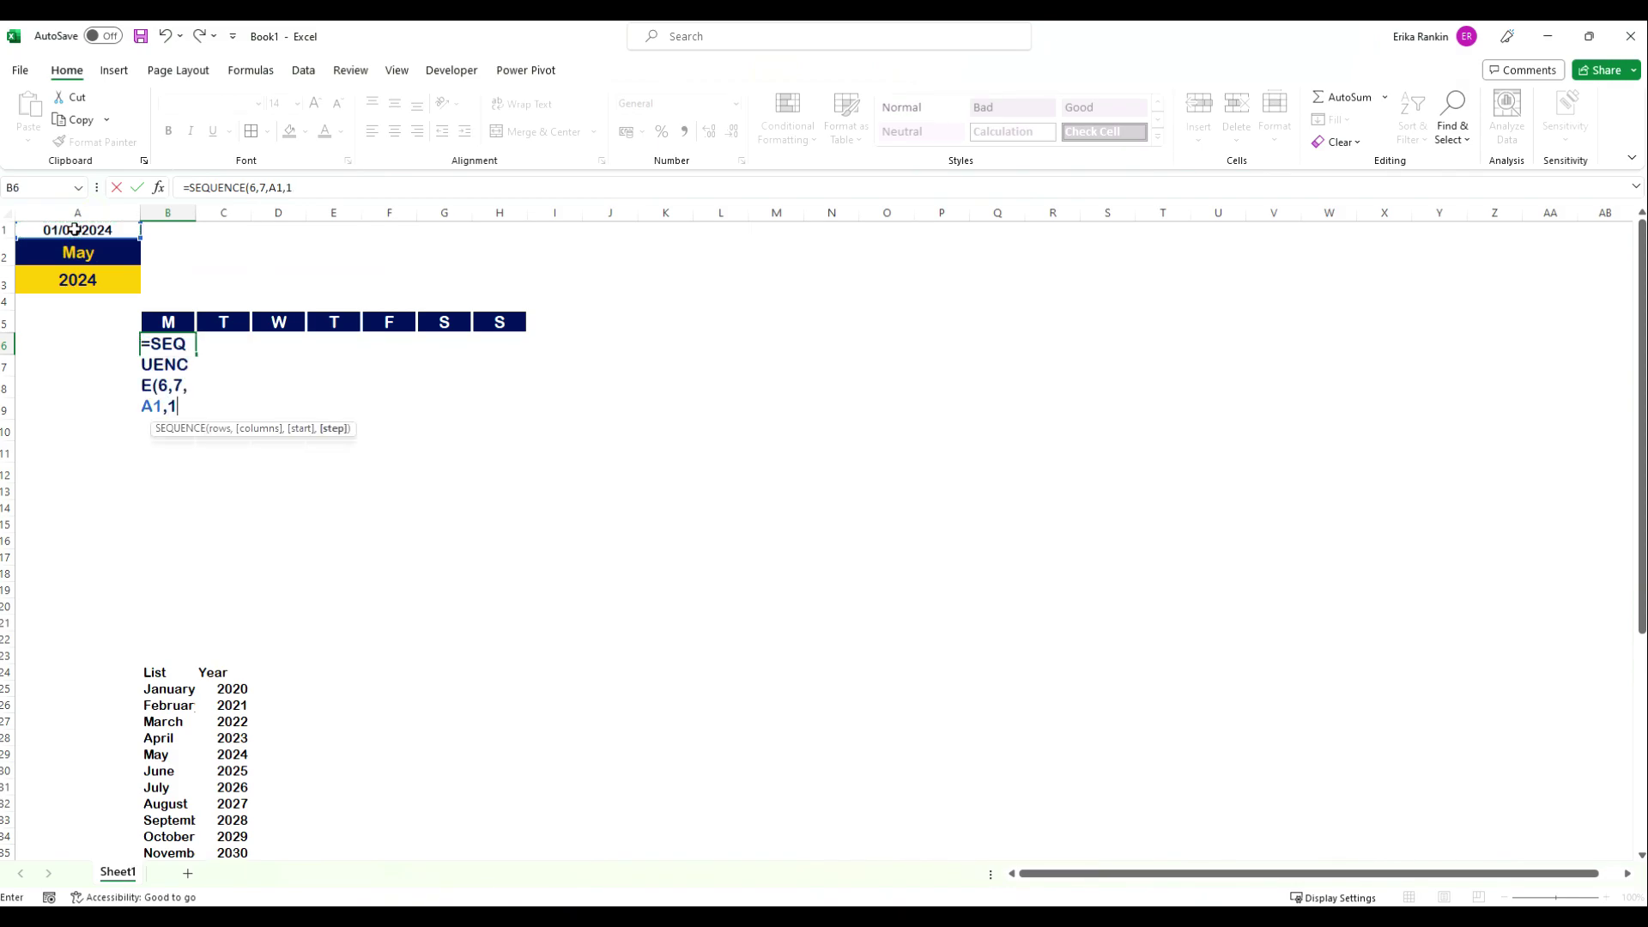
pyautogui.write('1)')
pyautogui.press('Return')
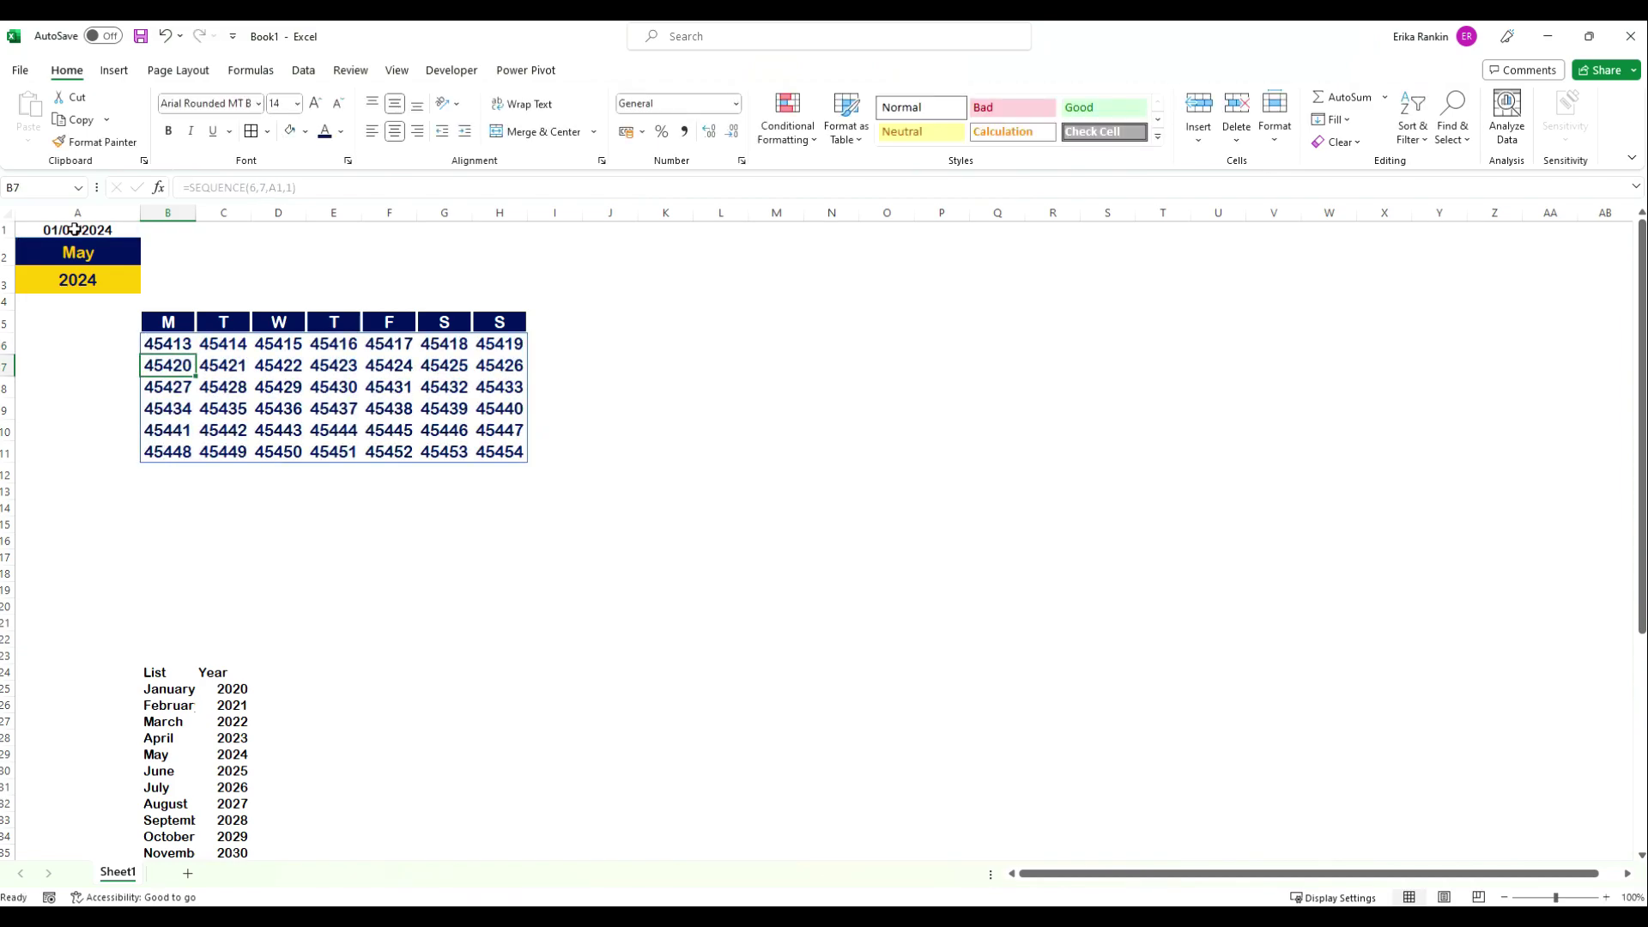
# Apply the custom number format d to the dates in B6:H11 so only day numbers show.
pyautogui.moveTo(160, 335); pyautogui.dragTo(513, 453)
pyautogui.hotkey('ctrl', '1')
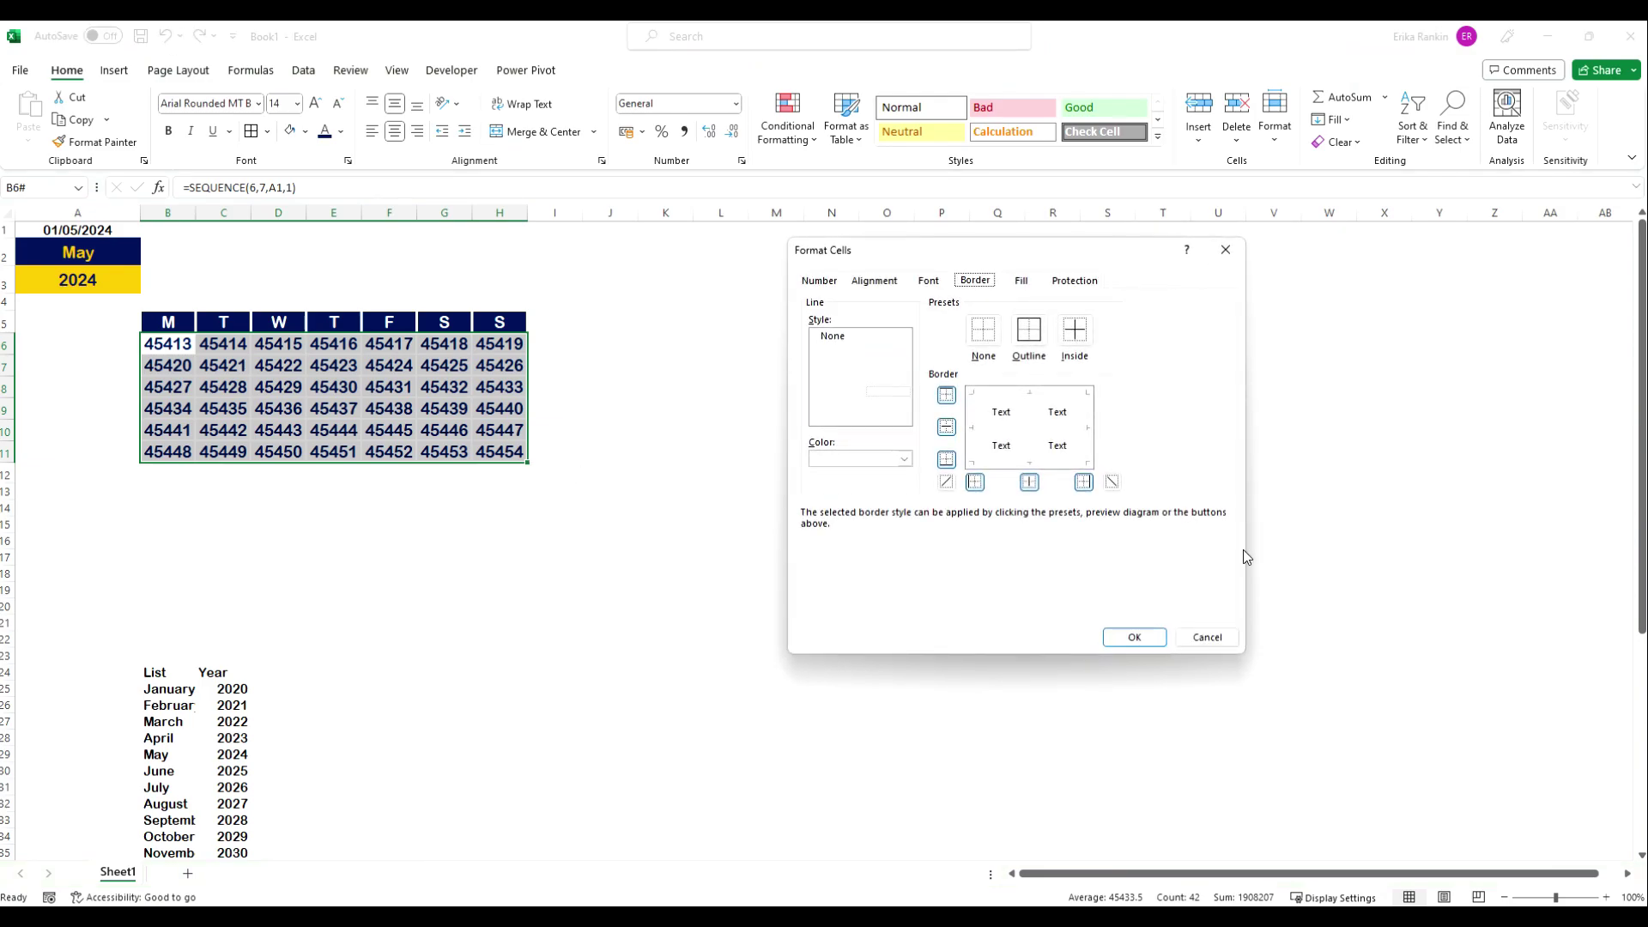
pyautogui.click(812, 280)
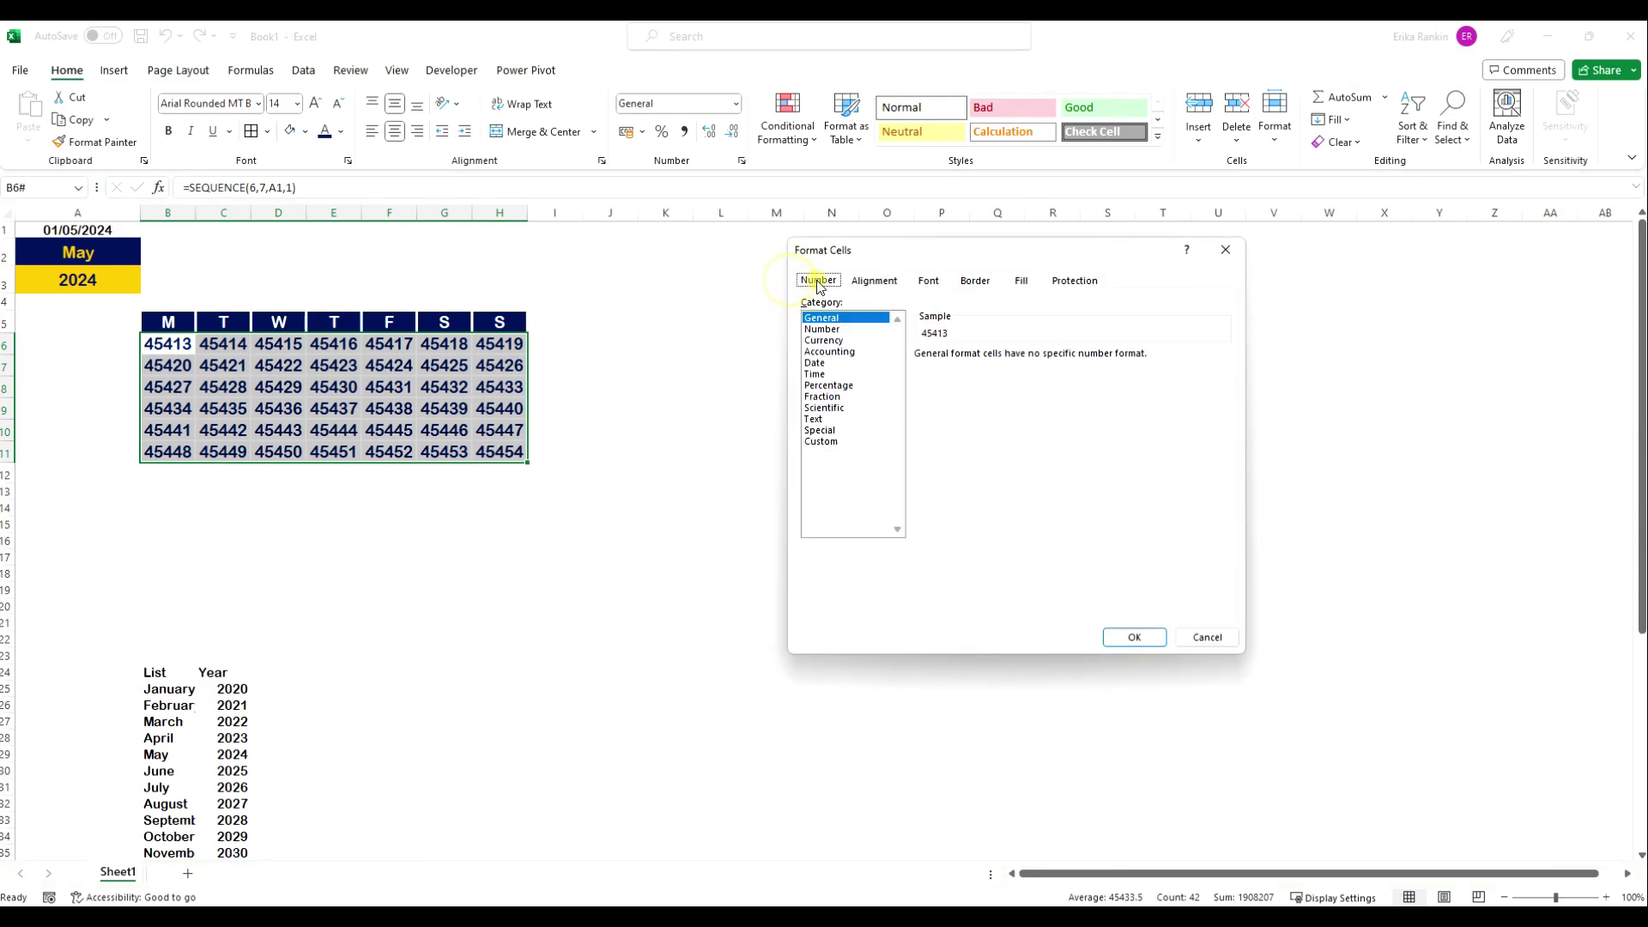
pyautogui.click(831, 442)
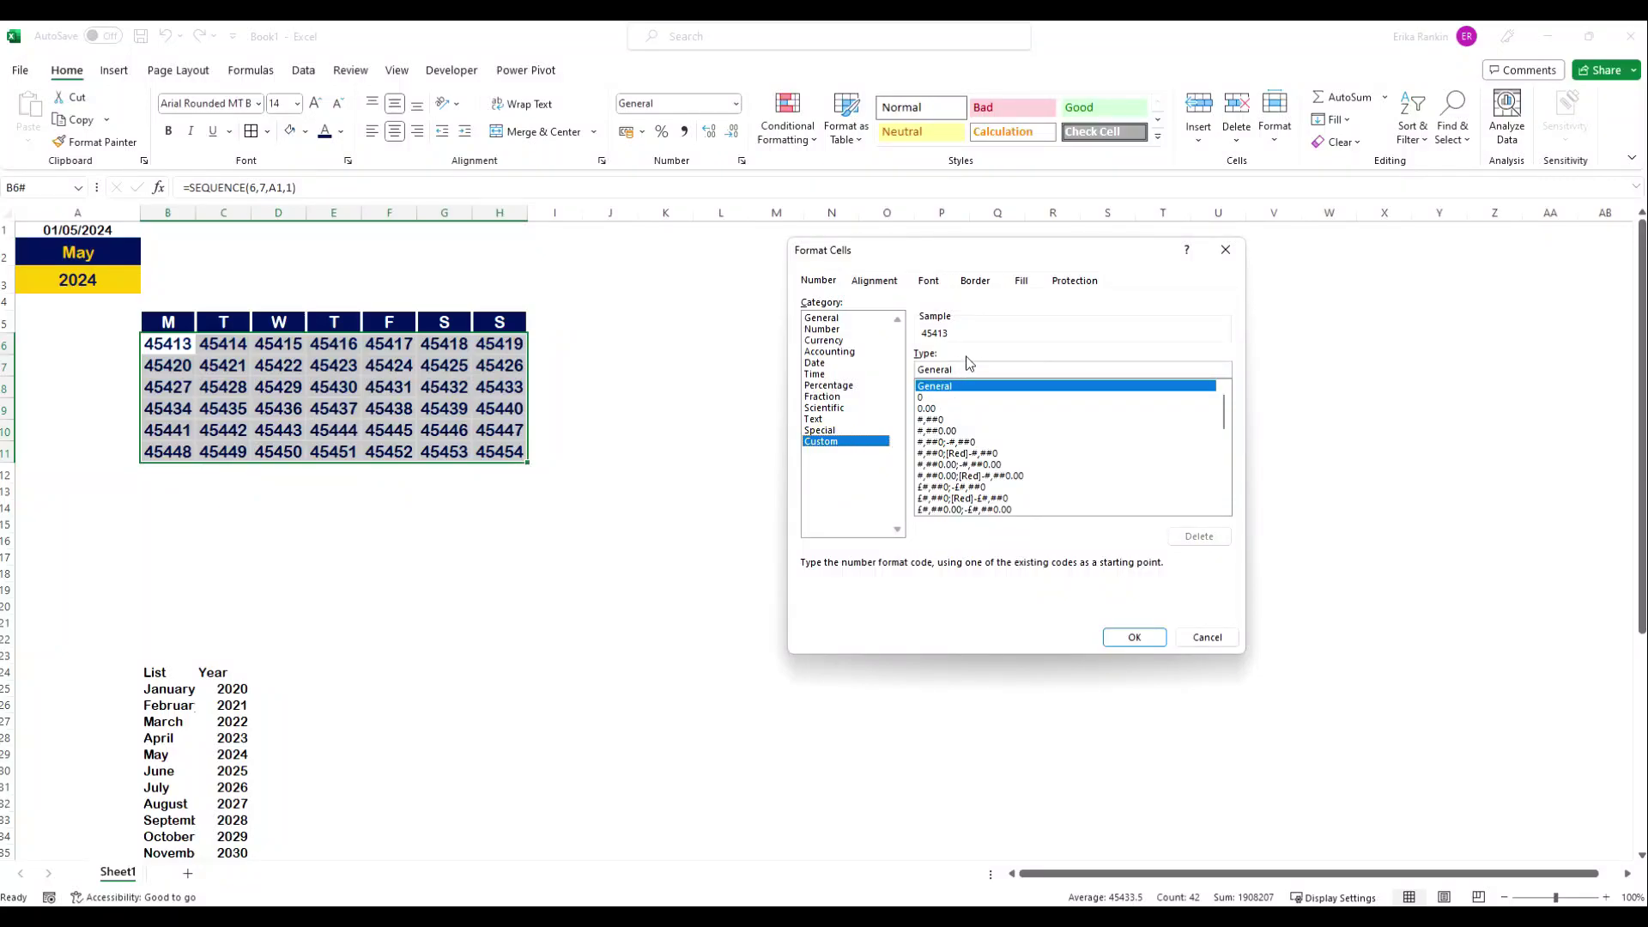
pyautogui.click(944, 386)
pyautogui.write('d')
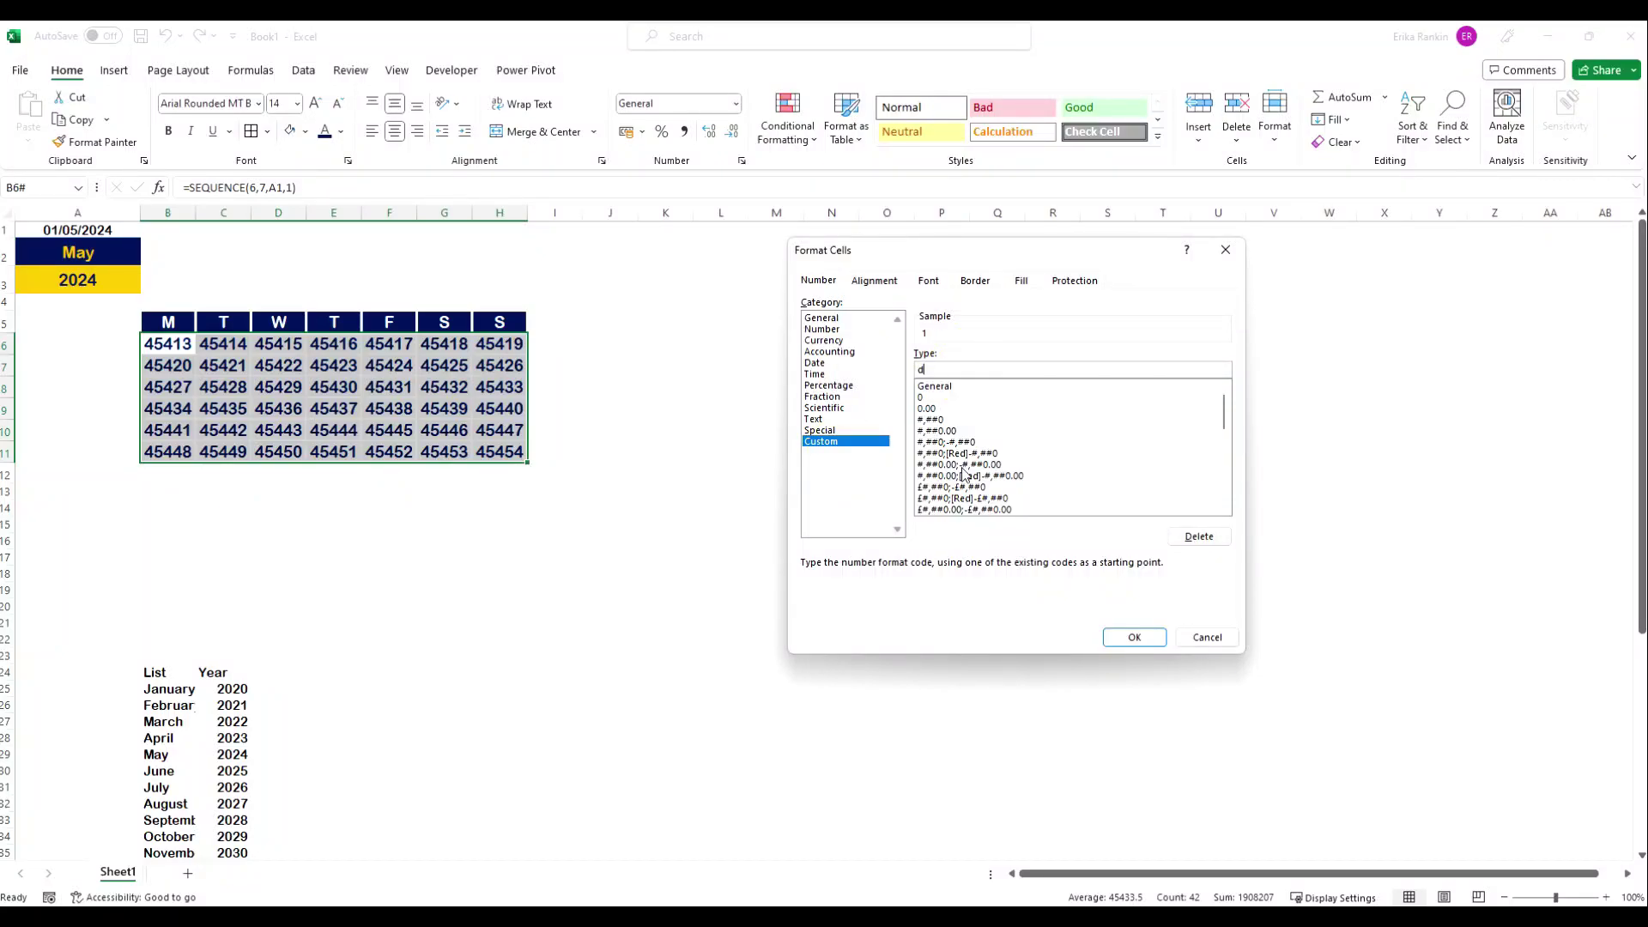
pyautogui.click(1133, 639)
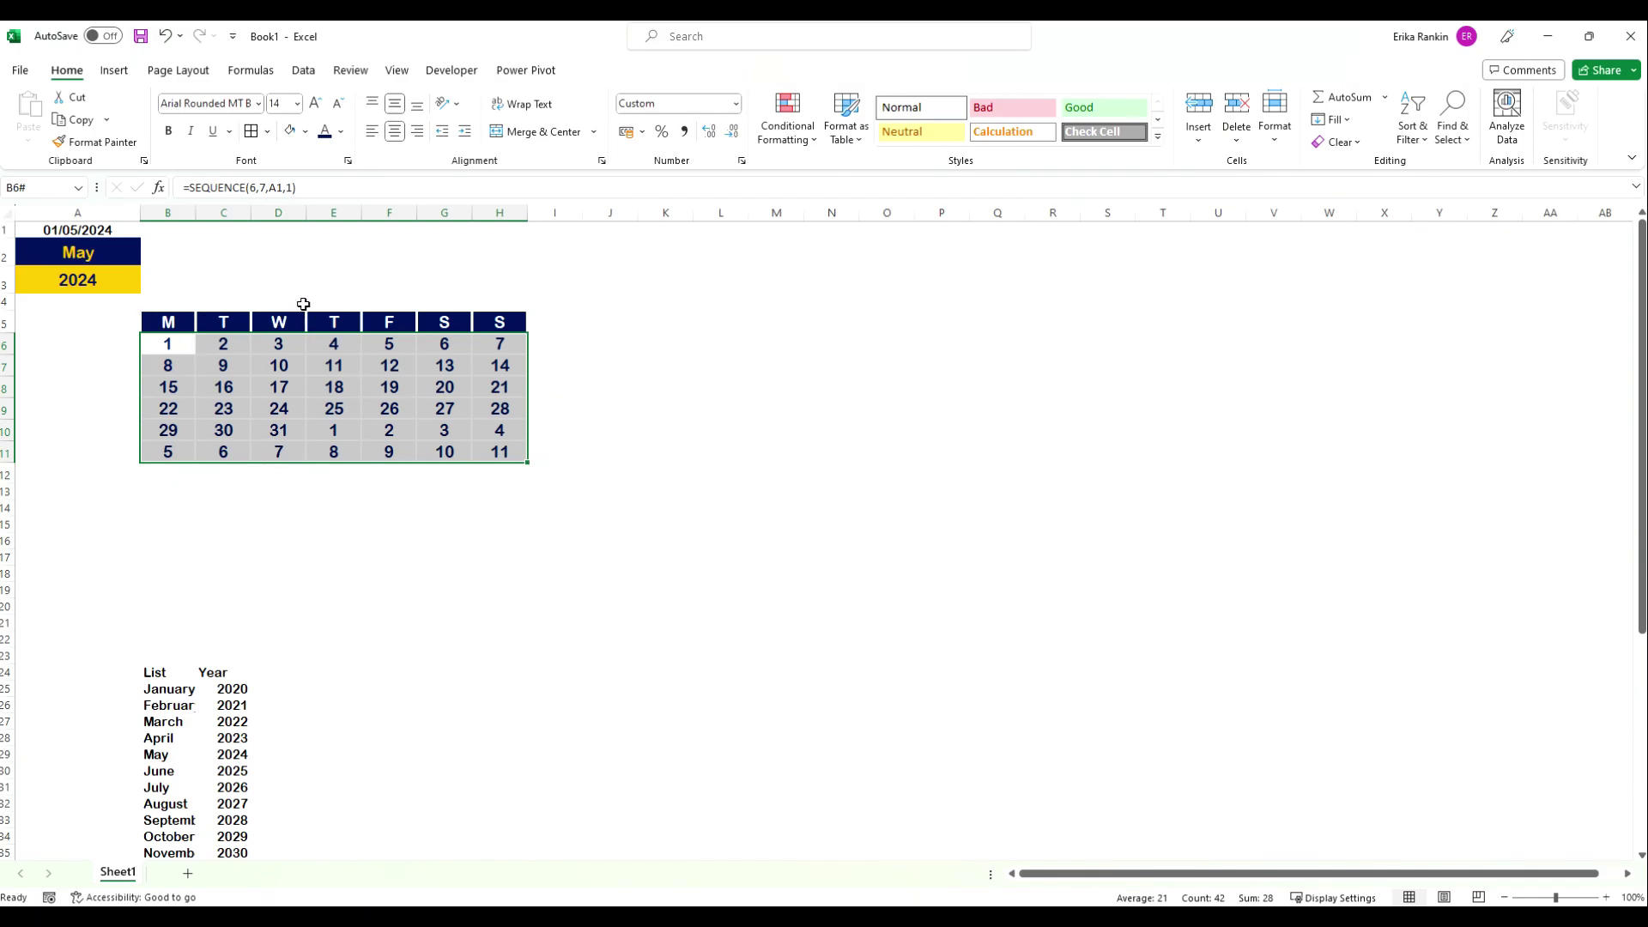
# Enter =WEEKDAY(A1,2) in cell J5 to get the Monday-based weekday number of the month's first day.
pyautogui.click(170, 285)
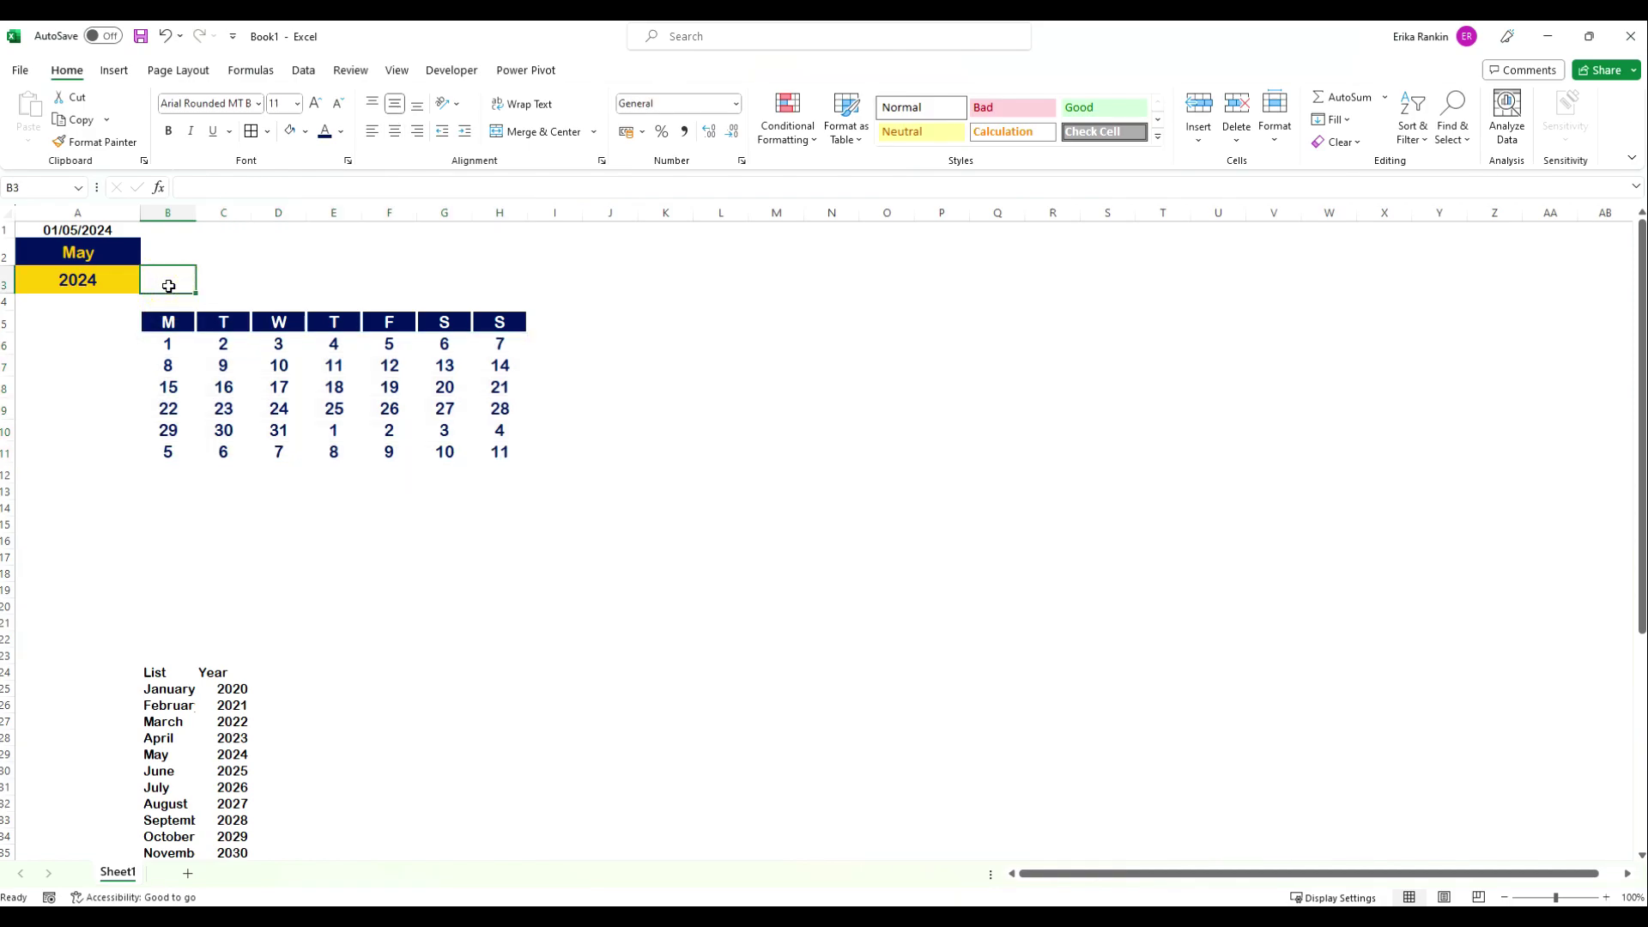
pyautogui.click(607, 327)
pyautogui.write('=WEEKDAY(')
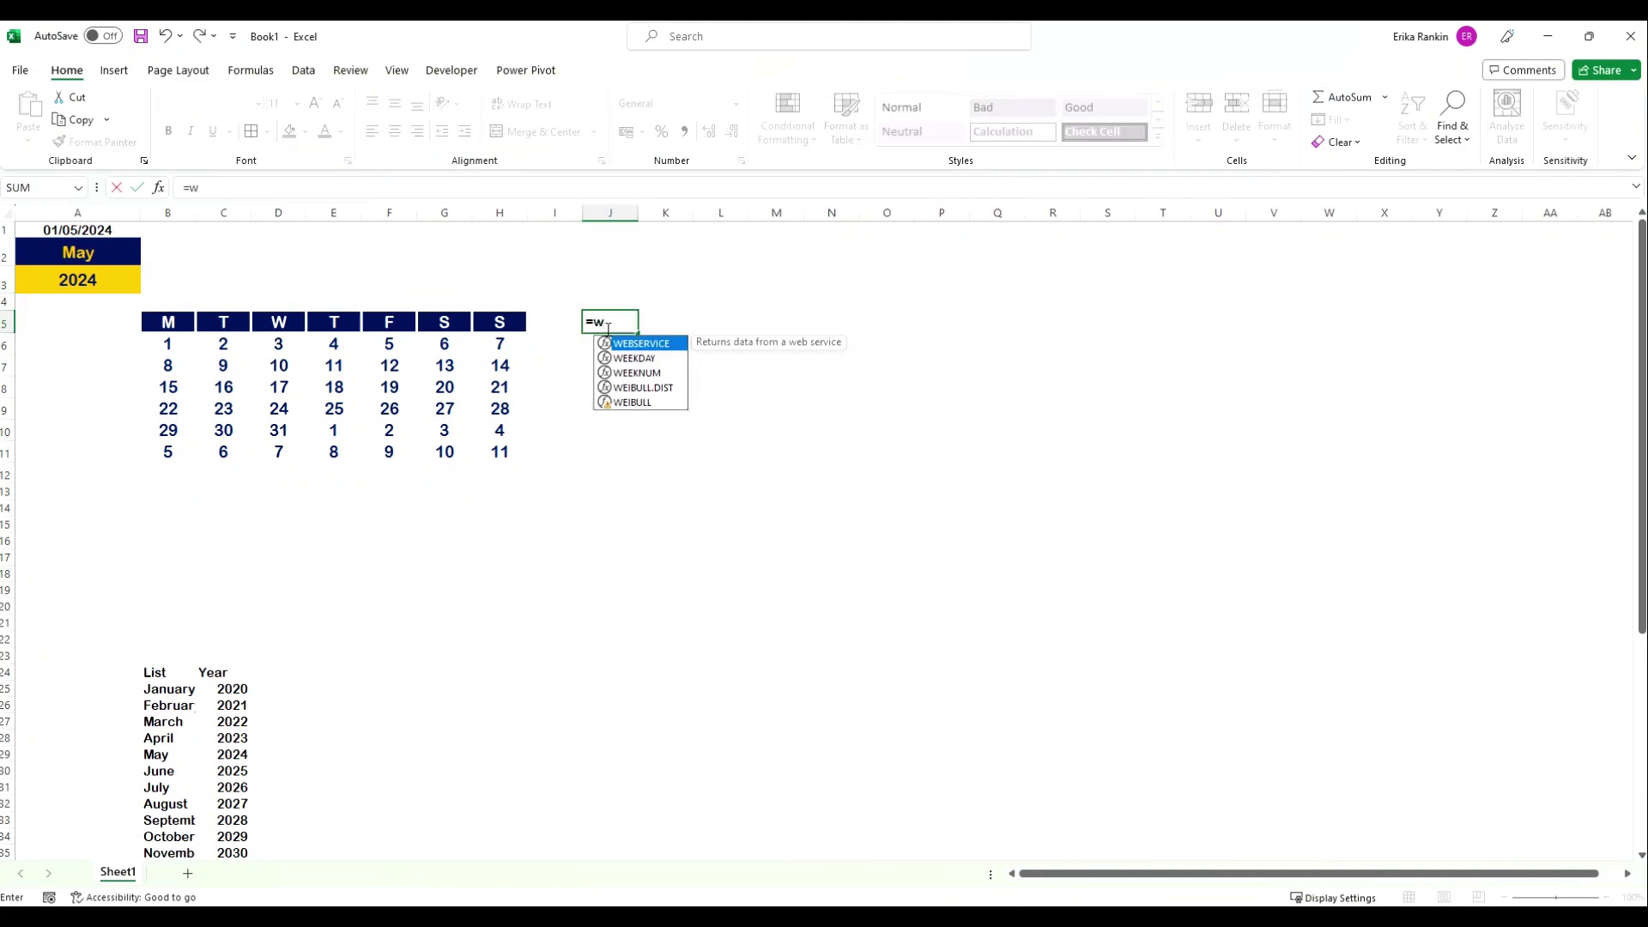
pyautogui.click(123, 230)
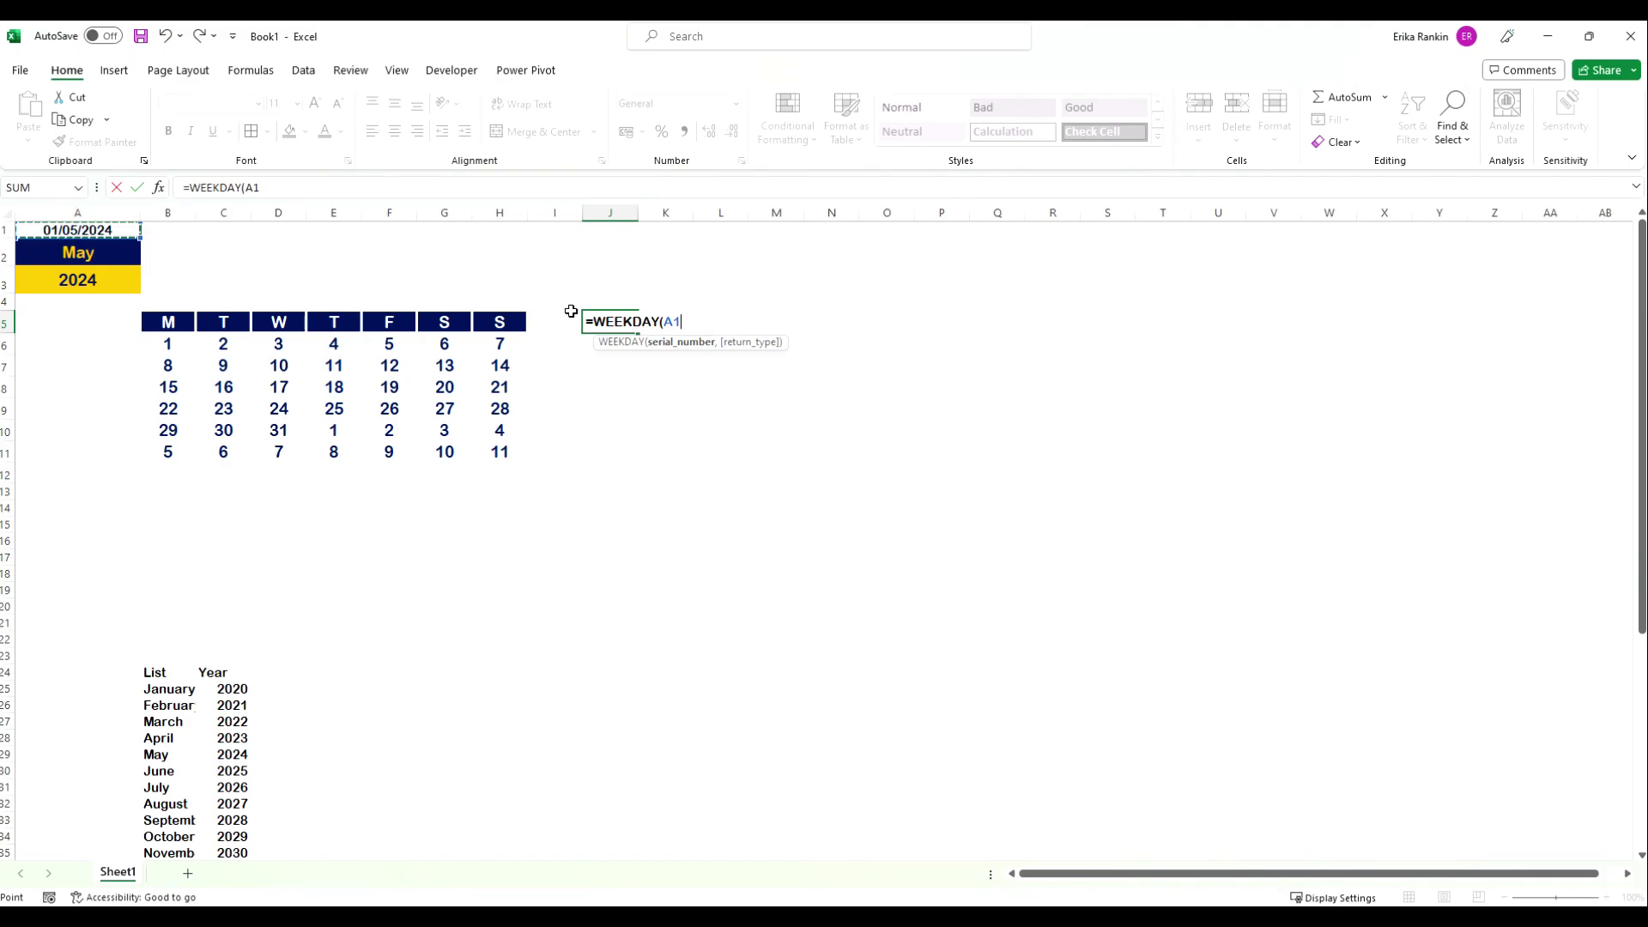
pyautogui.write(',')
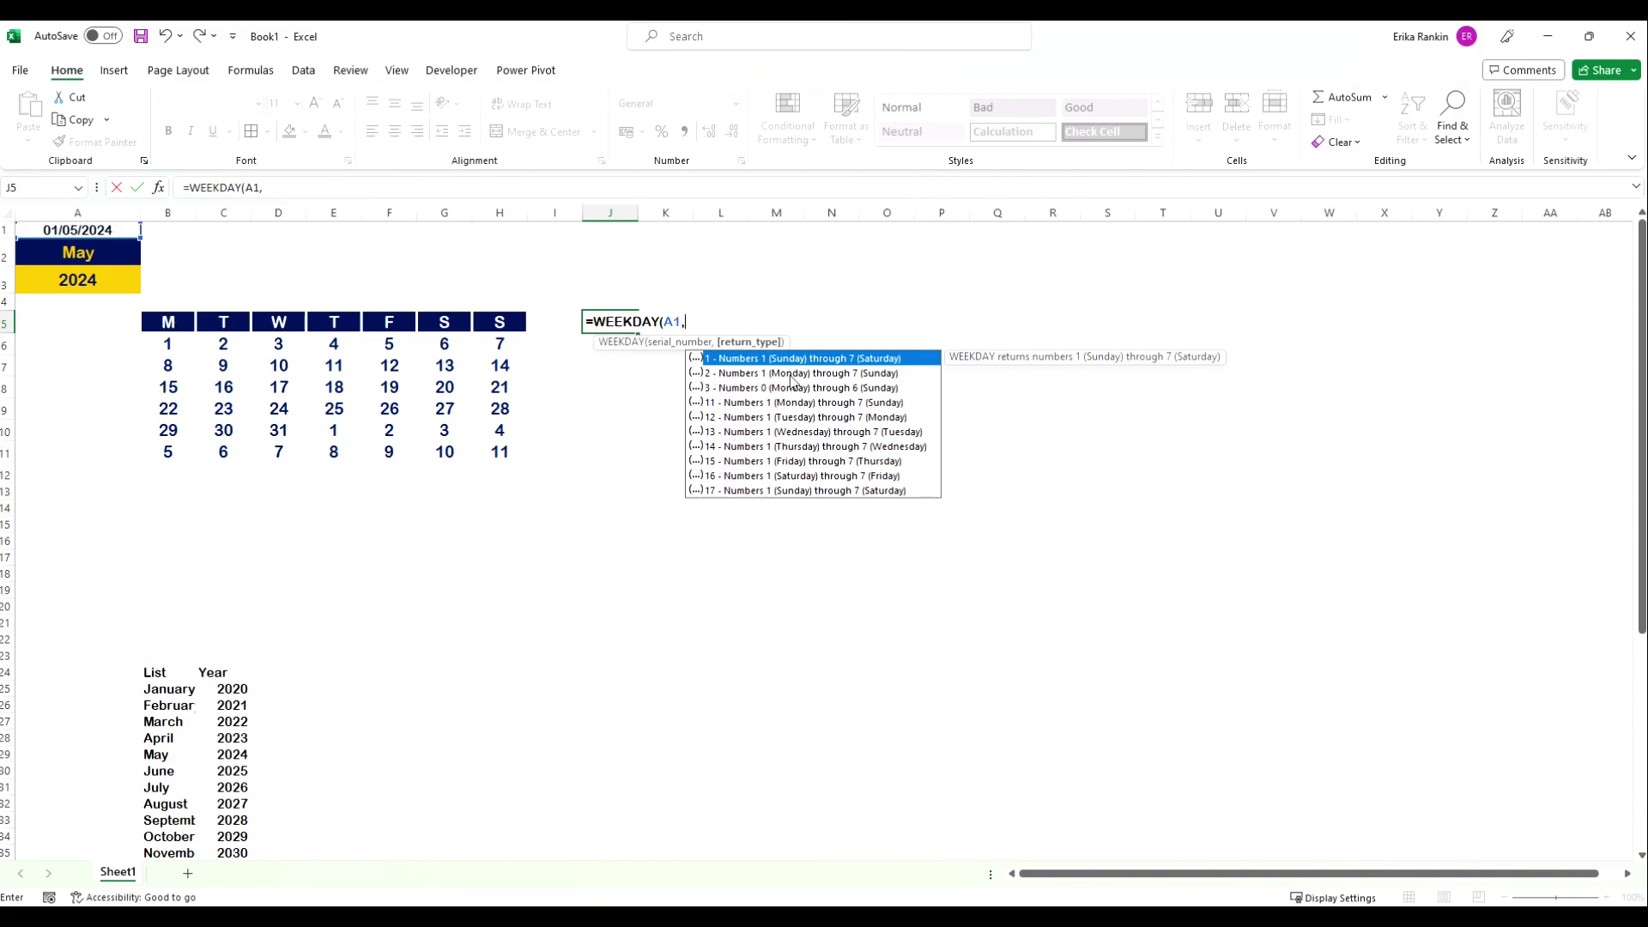
pyautogui.click(736, 375)
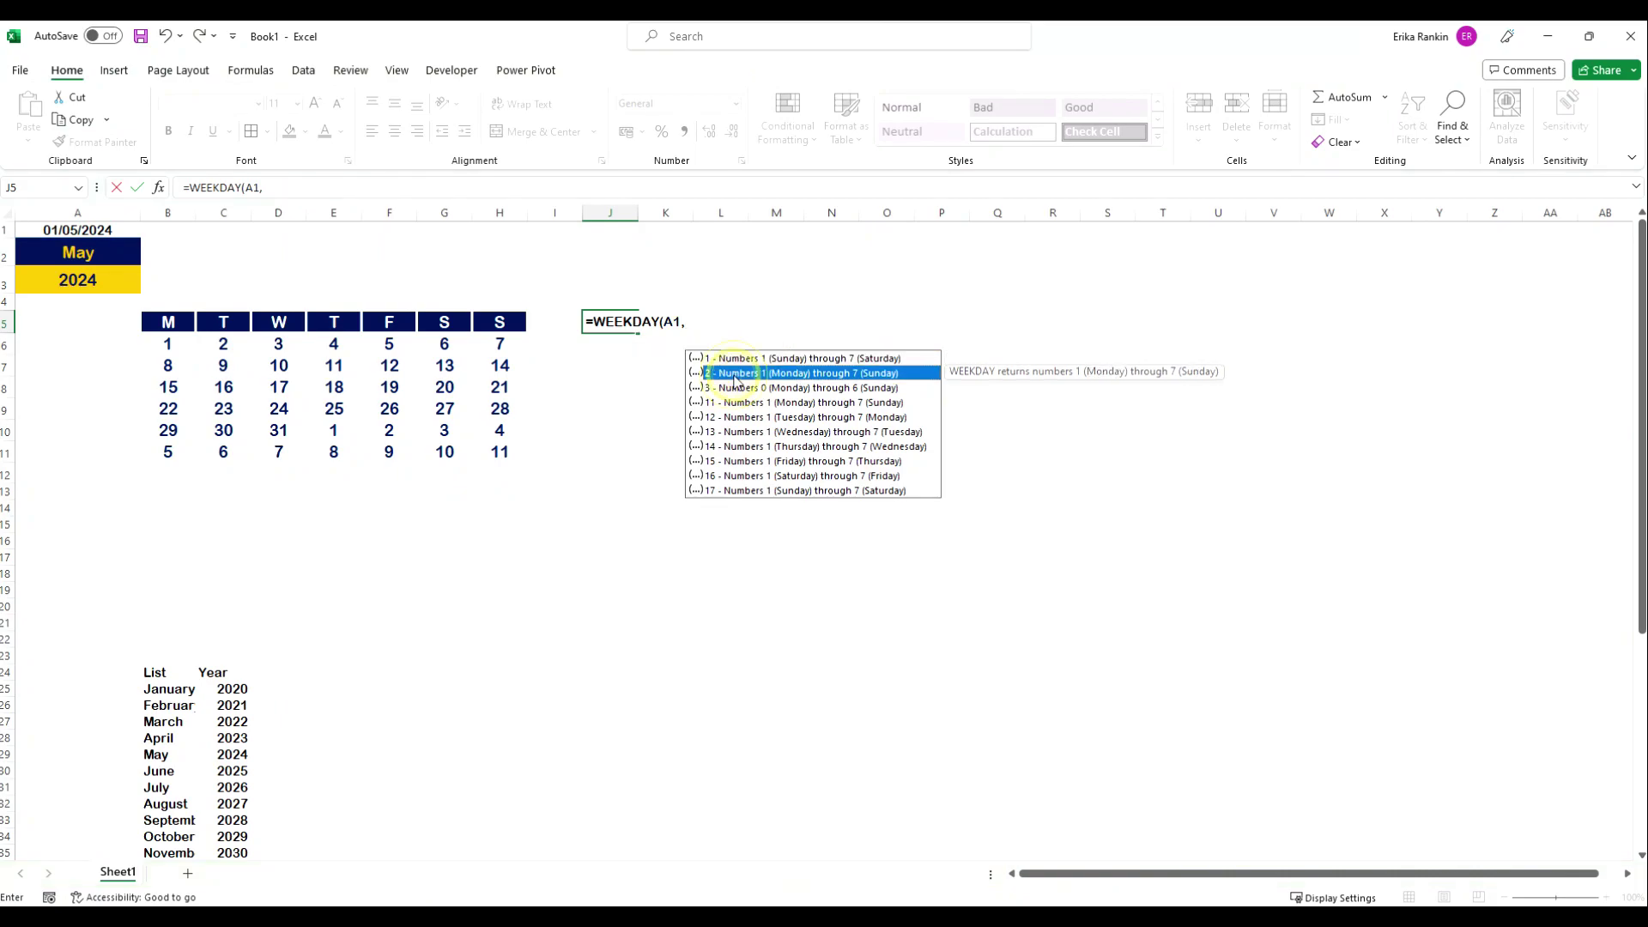
pyautogui.doubleClick(734, 374)
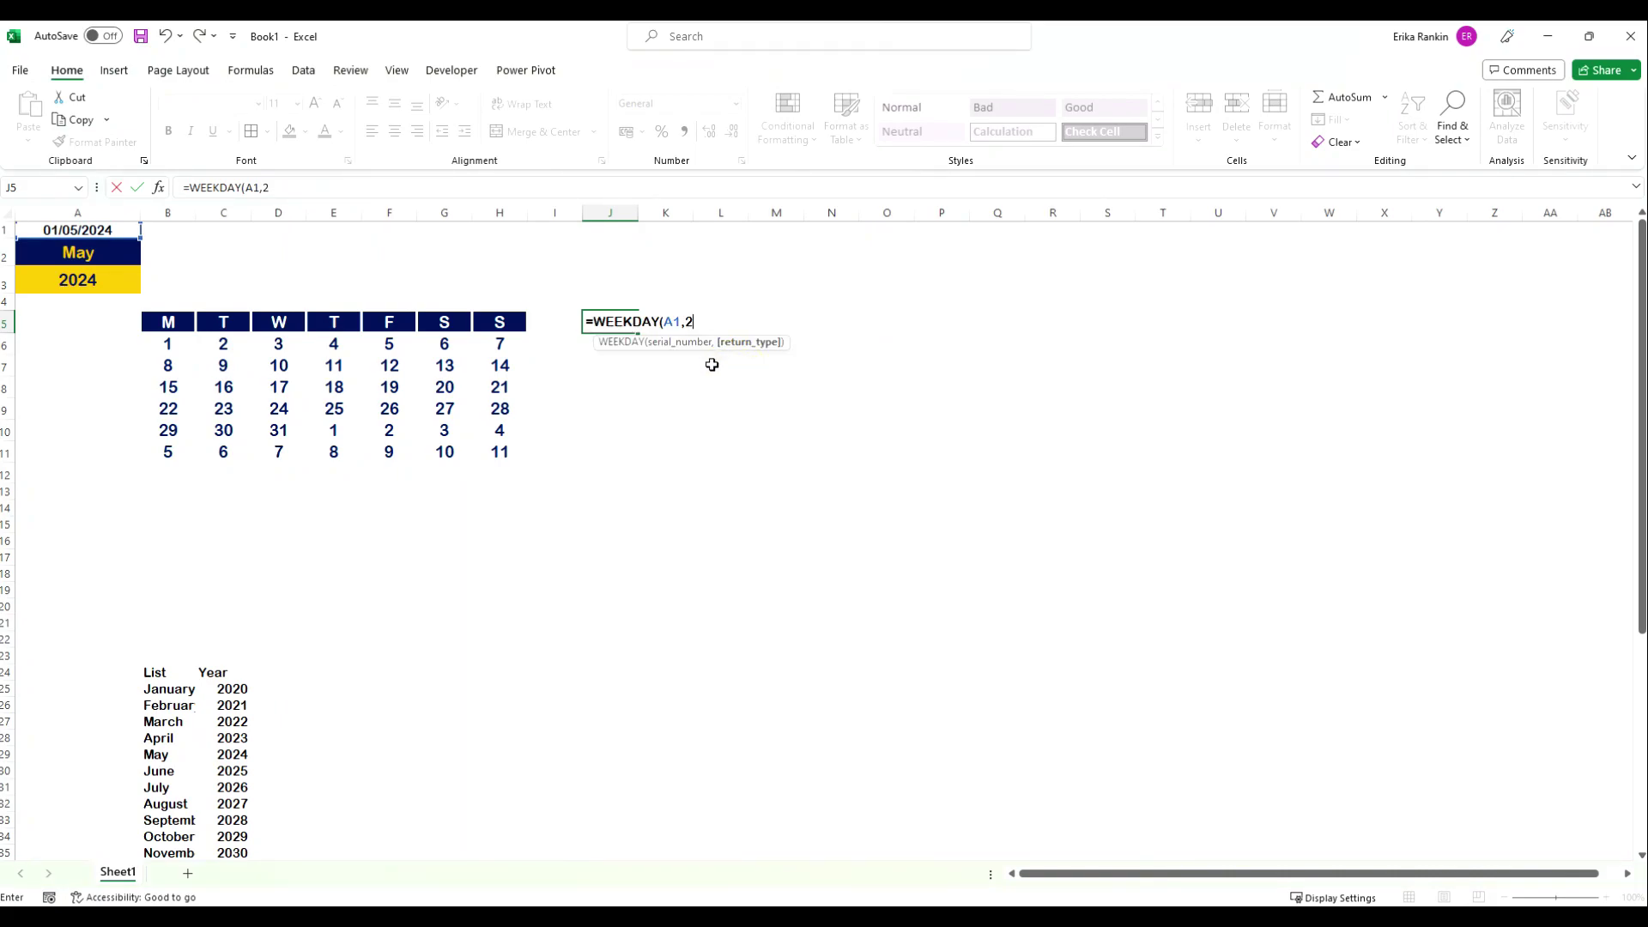
pyautogui.press('Return')
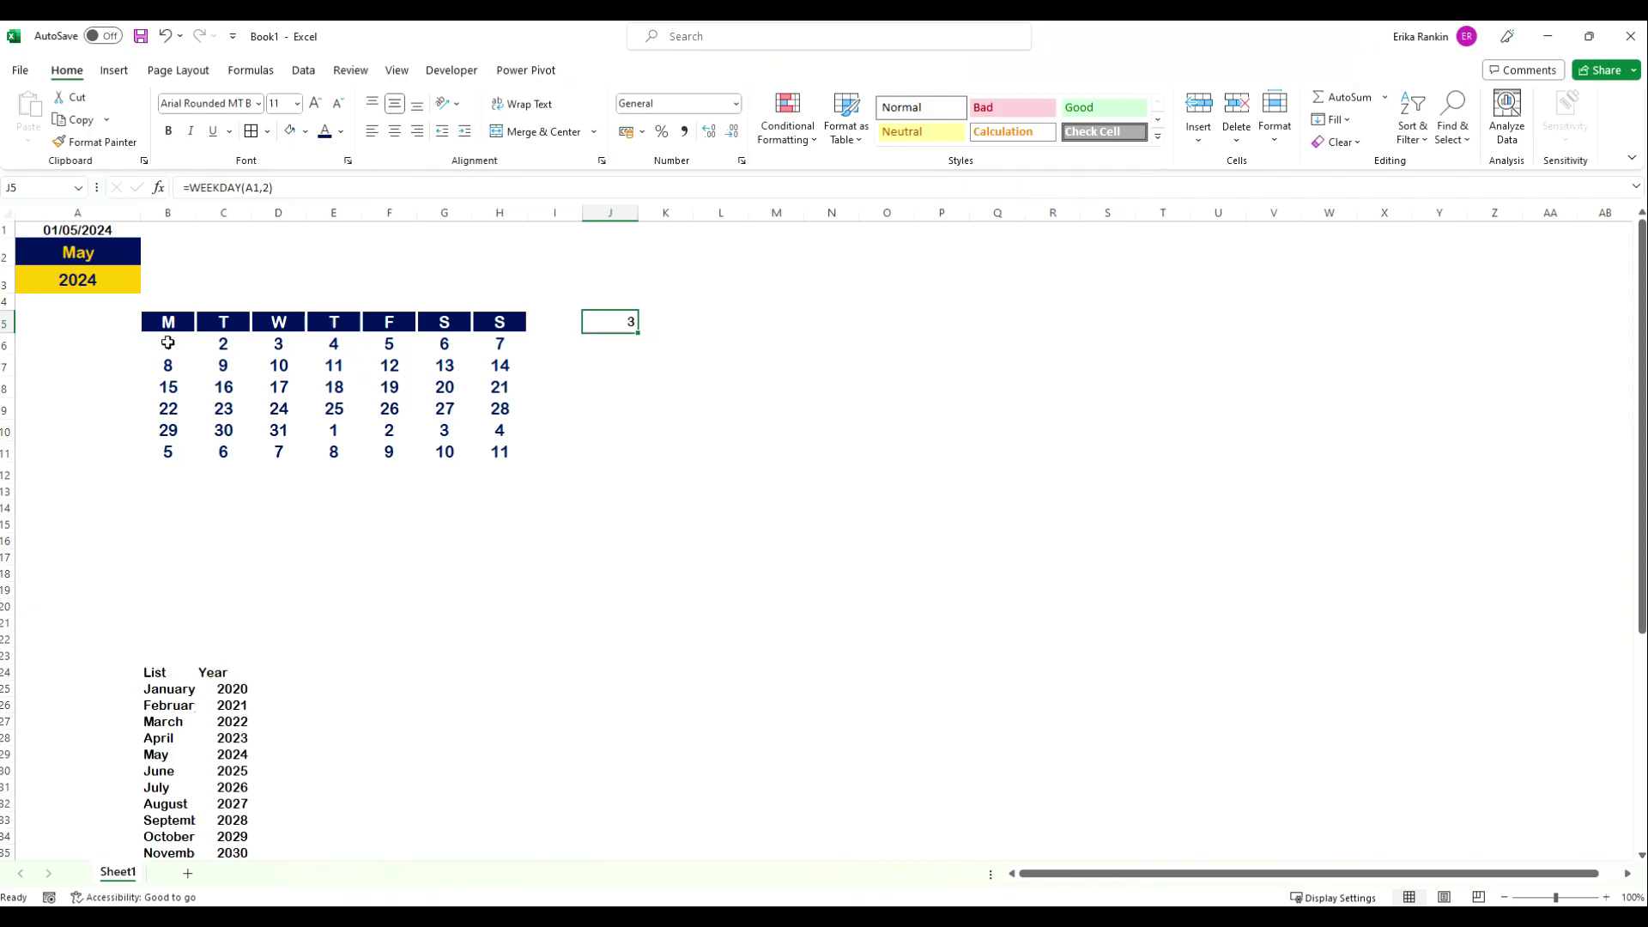
# Enter =A1-J5+1 in cell J6 to find the Monday on or before the first of the month.
pyautogui.click(602, 342)
pyautogui.doubleClick(610, 344)
pyautogui.write('=')
pyautogui.click(119, 230)
pyautogui.write('-')
pyautogui.click(620, 323)
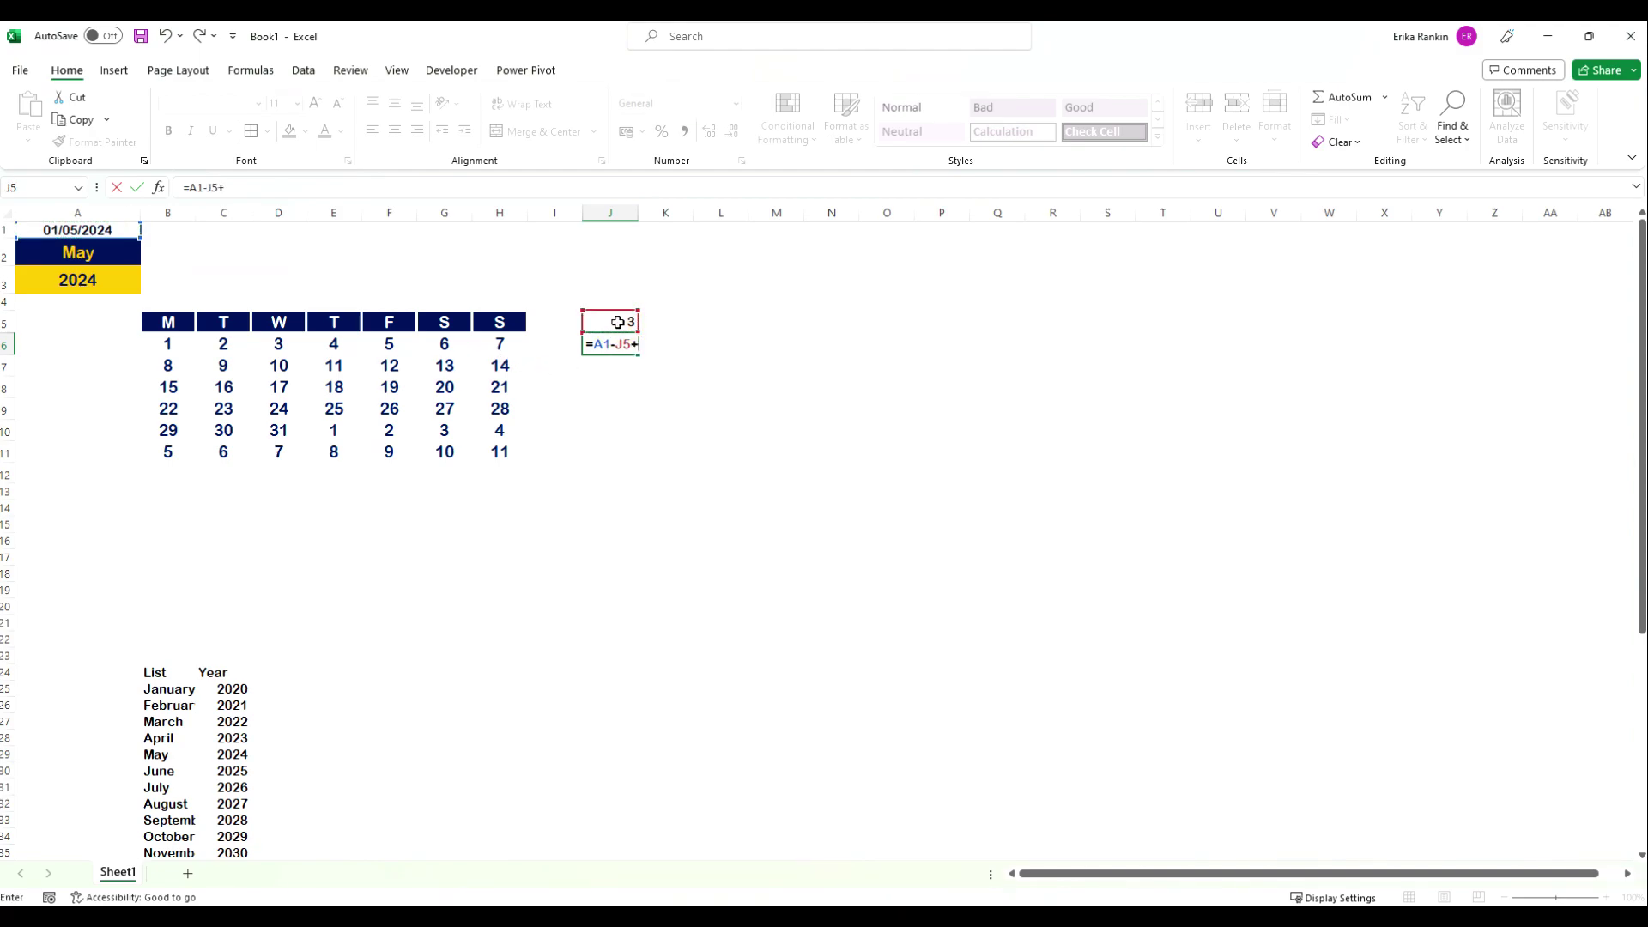
pyautogui.press('Return')
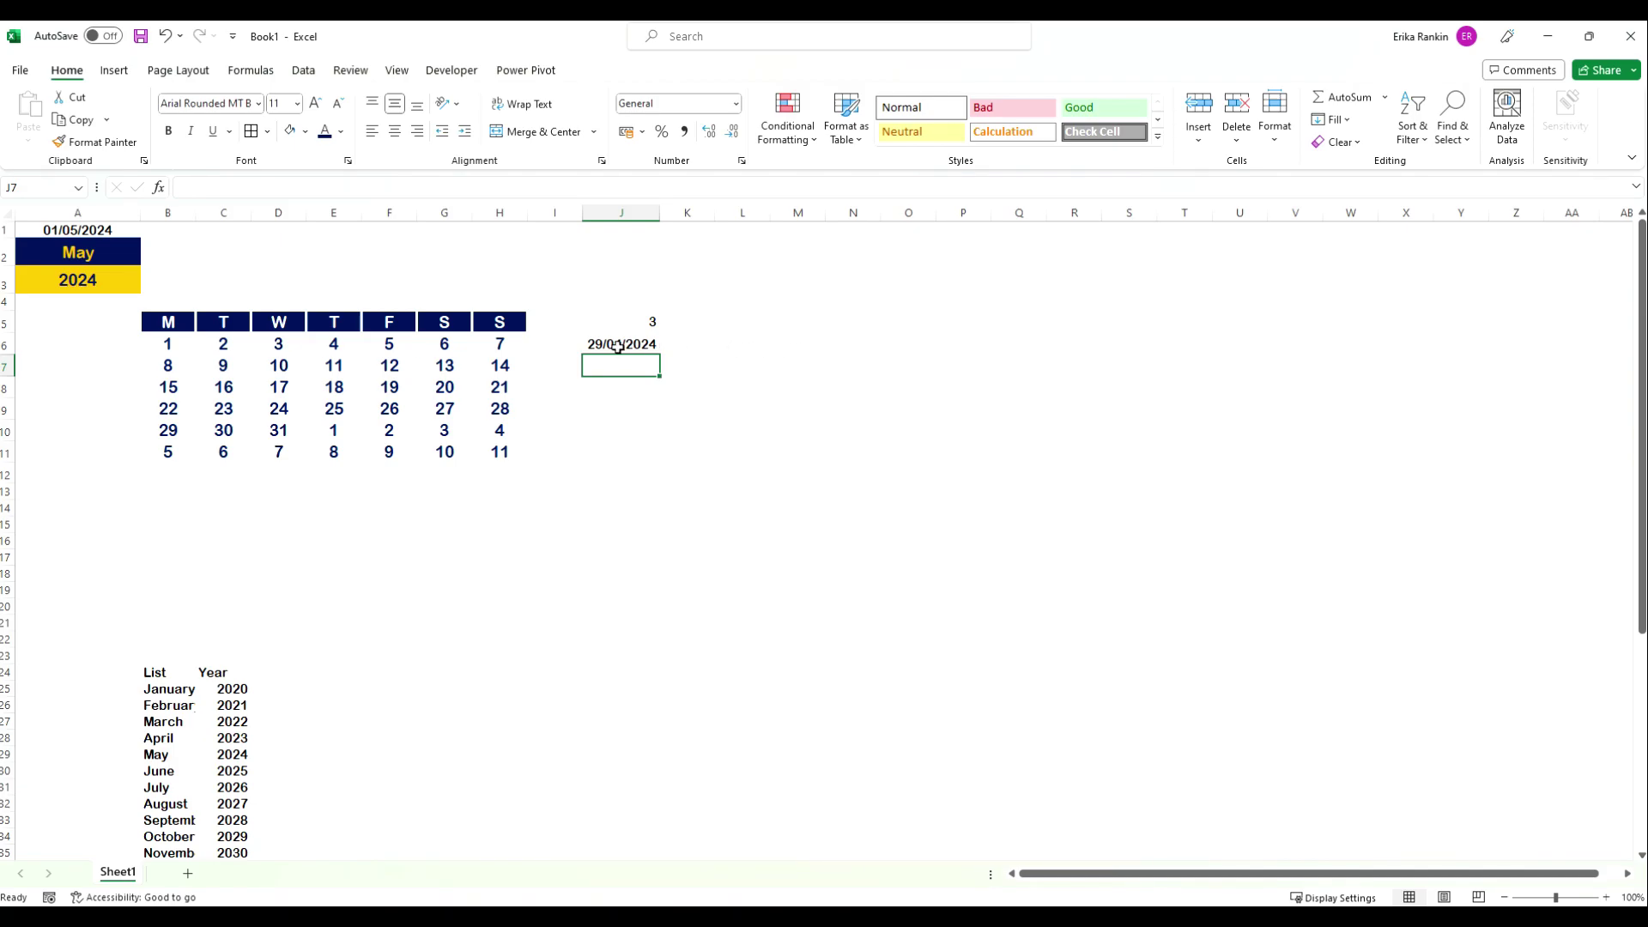
# Replace the J5 reference in J6's formula with the copied WEEKDAY(A1,2), making it =A1-WEEKDAY(A1,2)+1.
pyautogui.press('Up')
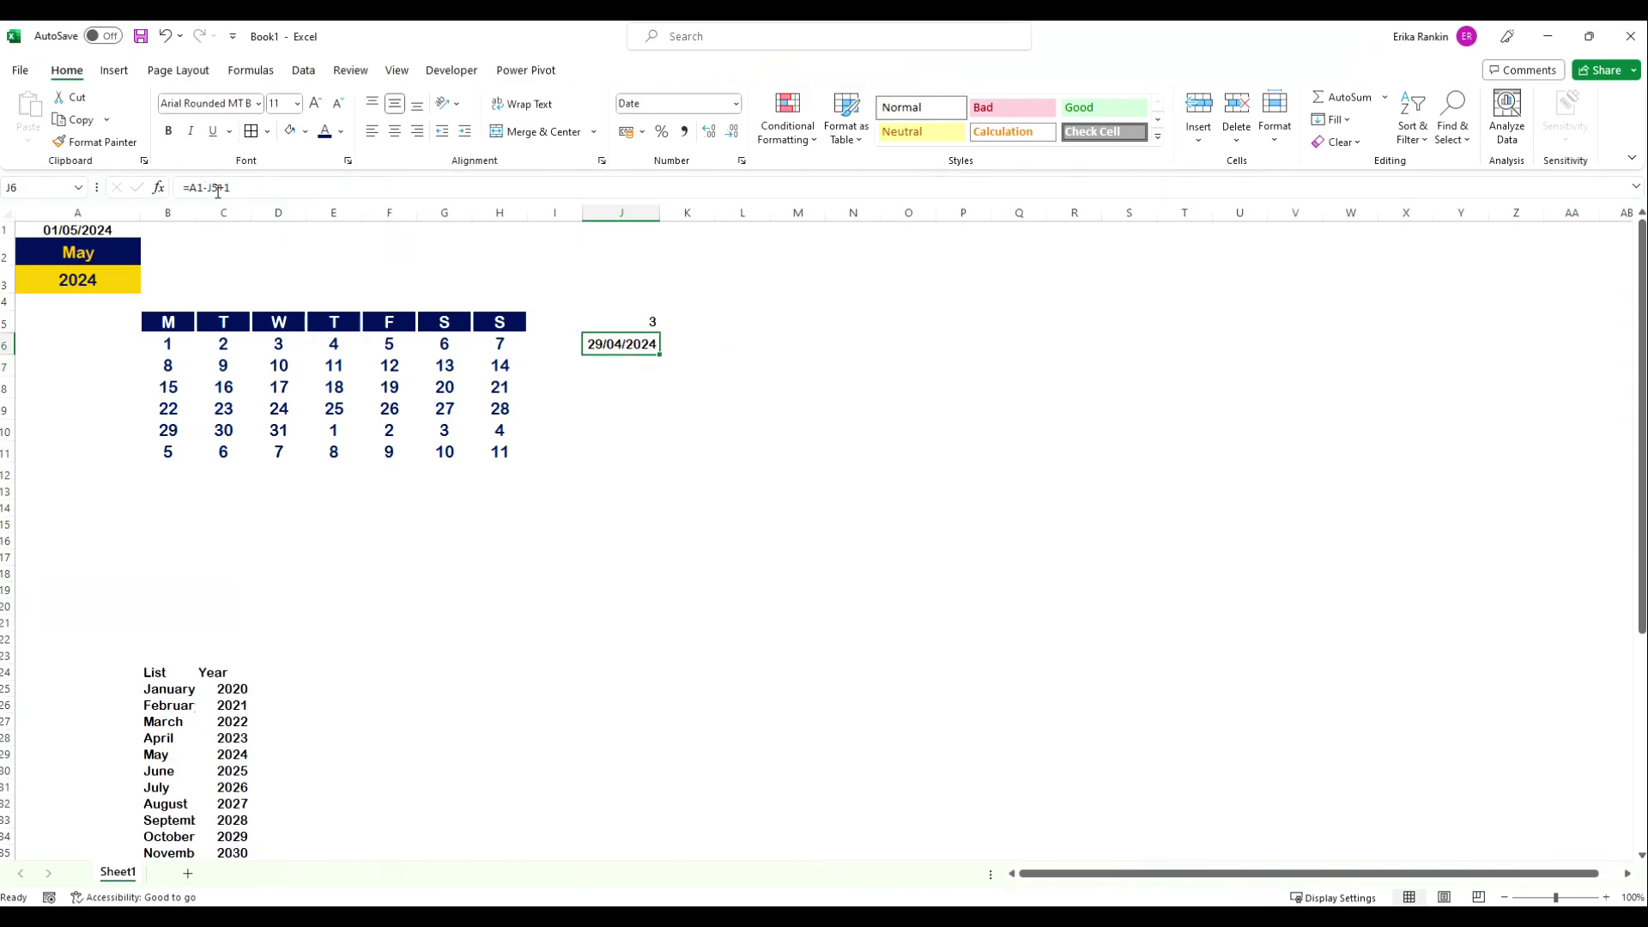
pyautogui.doubleClick(622, 322)
pyautogui.click(207, 187)
pyautogui.hotkey('shift', 'End')
pyautogui.moveTo(190, 188); pyautogui.dragTo(329, 232)
pyautogui.hotkey('ctrl', 'c')
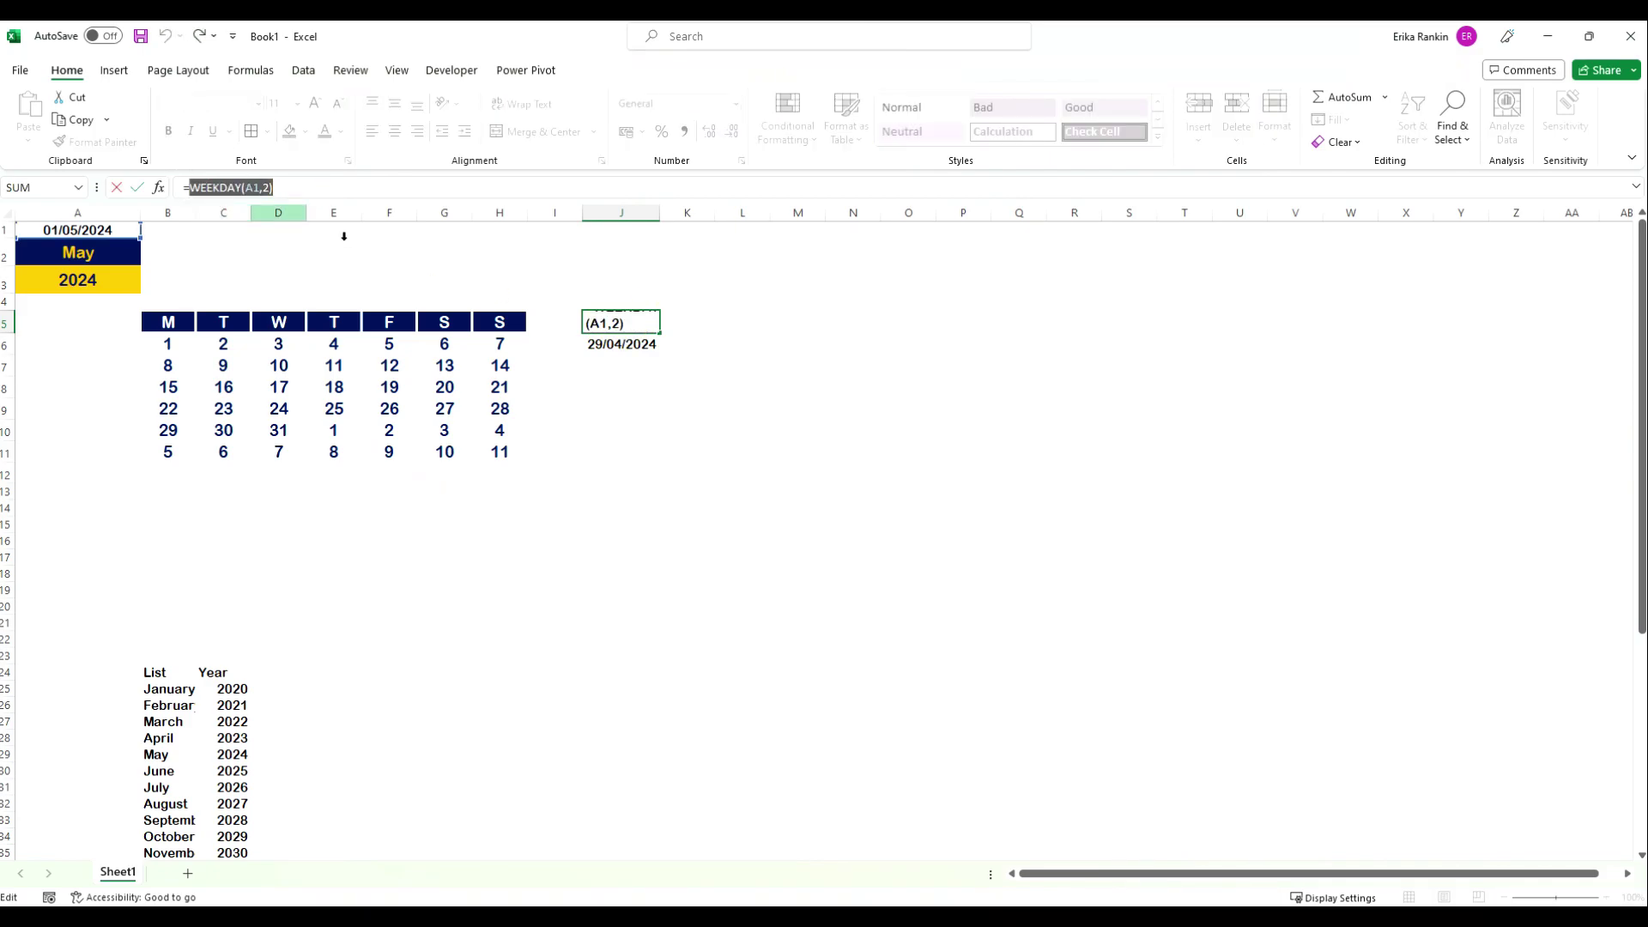
pyautogui.press('Escape')
pyautogui.click(610, 345)
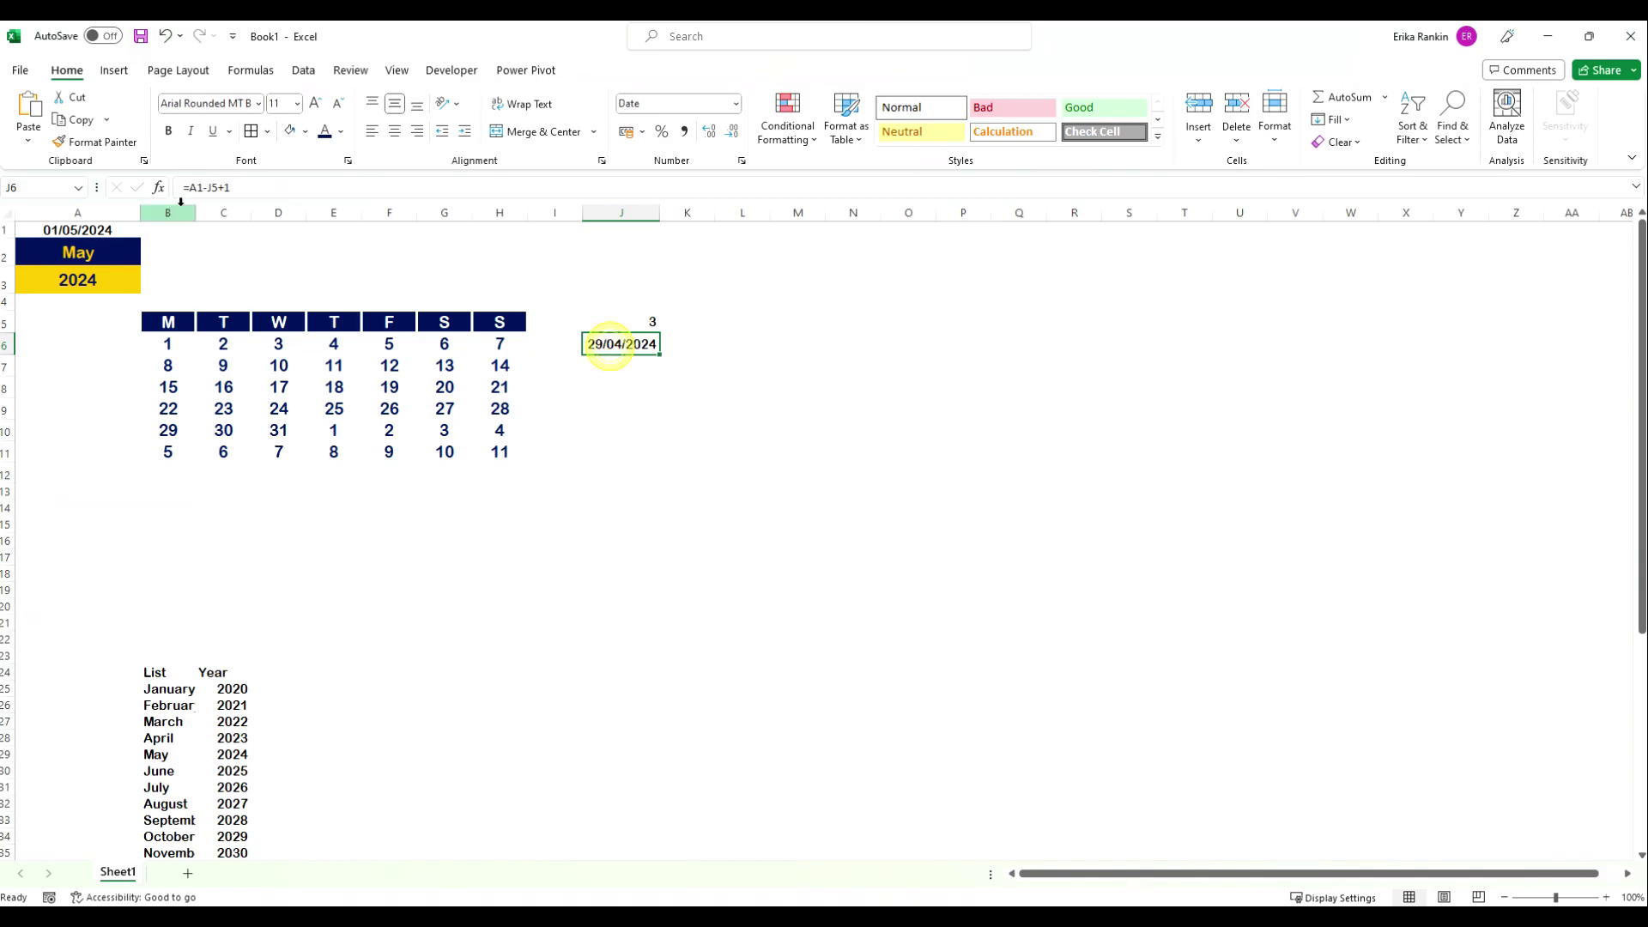
pyautogui.click(212, 188)
pyautogui.doubleClick(212, 188)
pyautogui.hotkey('ctrl', 'v')
pyautogui.press('Tab')
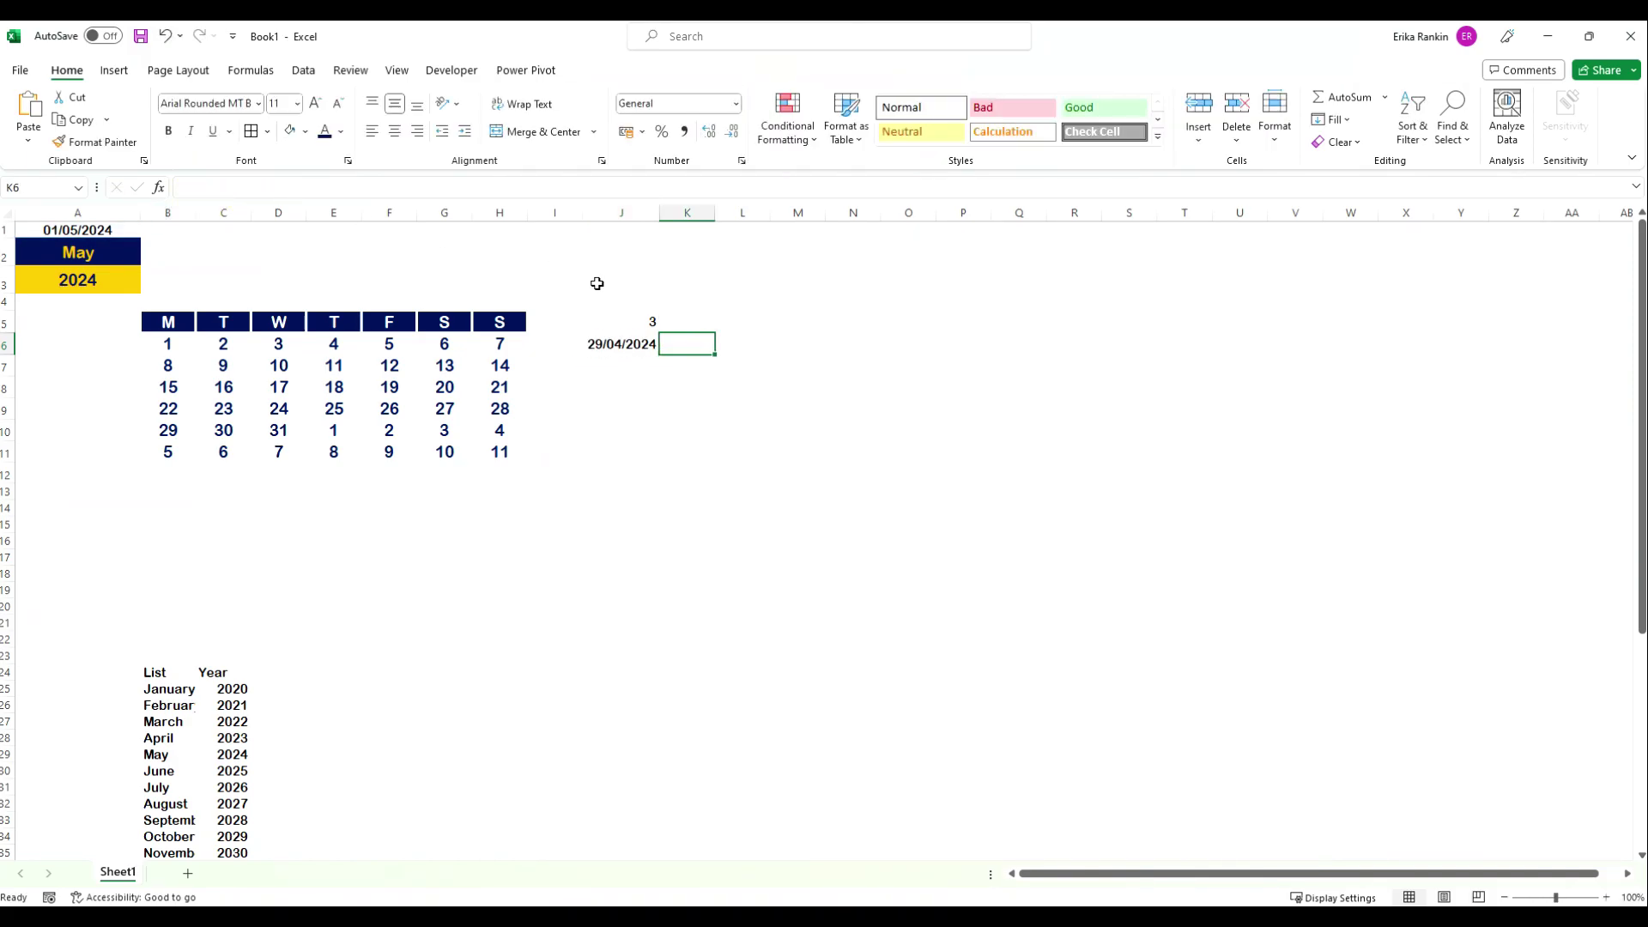
# Copy A1-WEEKDAY(A1,2)+1 from J6 into B6 as the start argument, making it =SEQUENCE(6,7,A1-WEEKDAY(A1,2)+1,1).
pyautogui.click(617, 344)
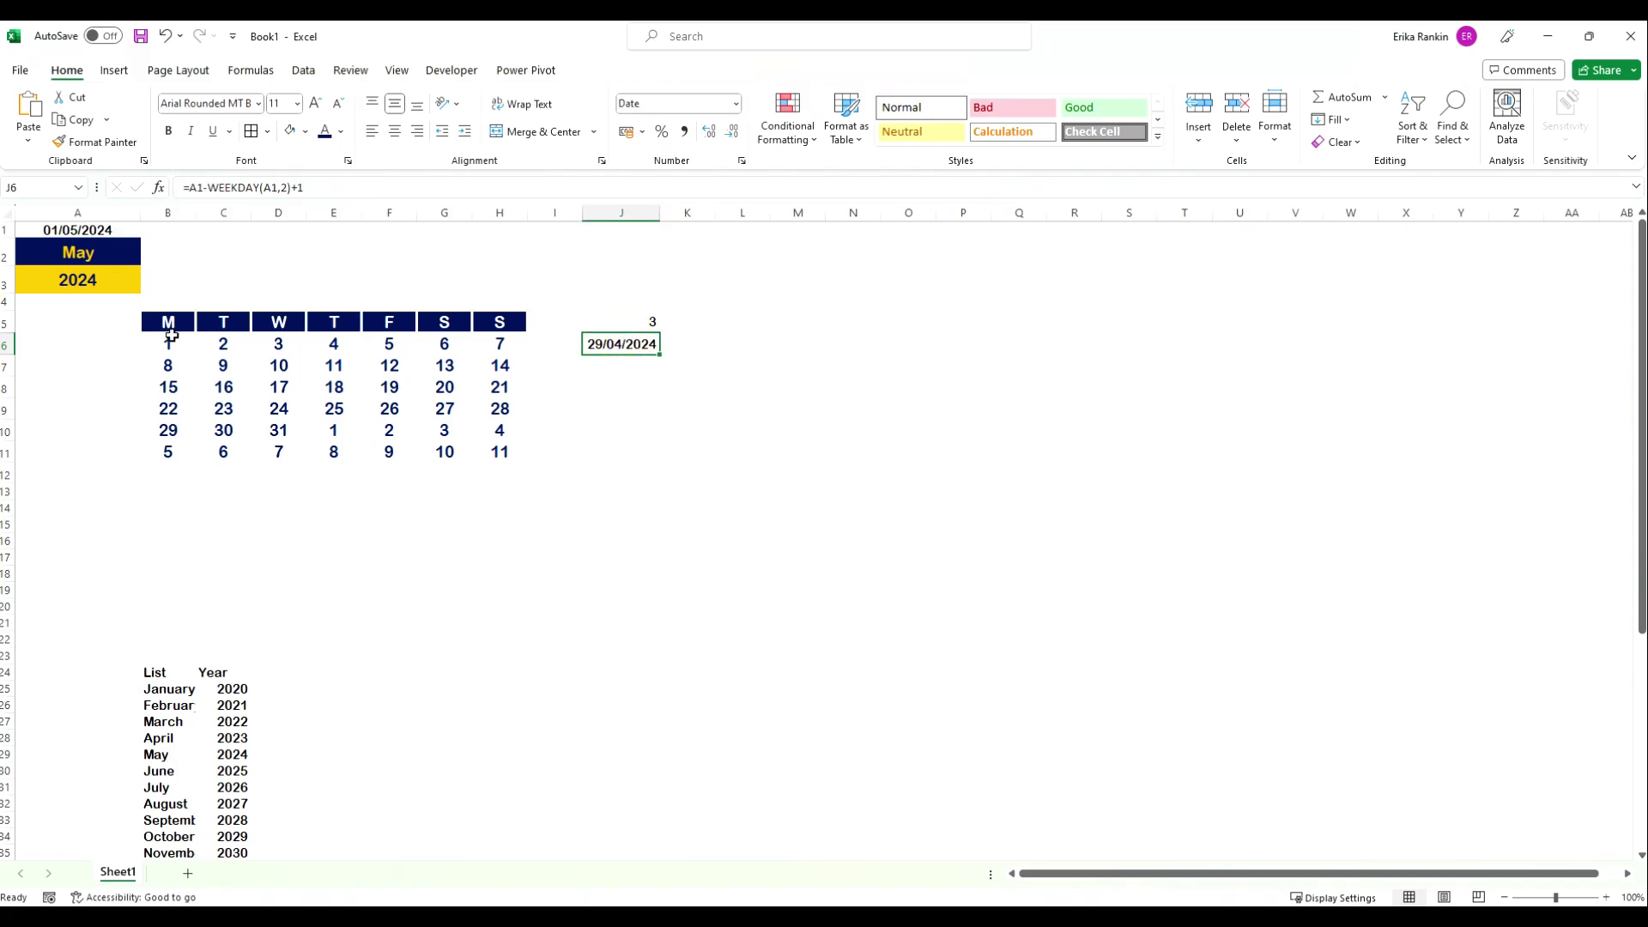
pyautogui.moveTo(326, 188); pyautogui.dragTo(189, 187)
pyautogui.hotkey('ctrl', 'c')
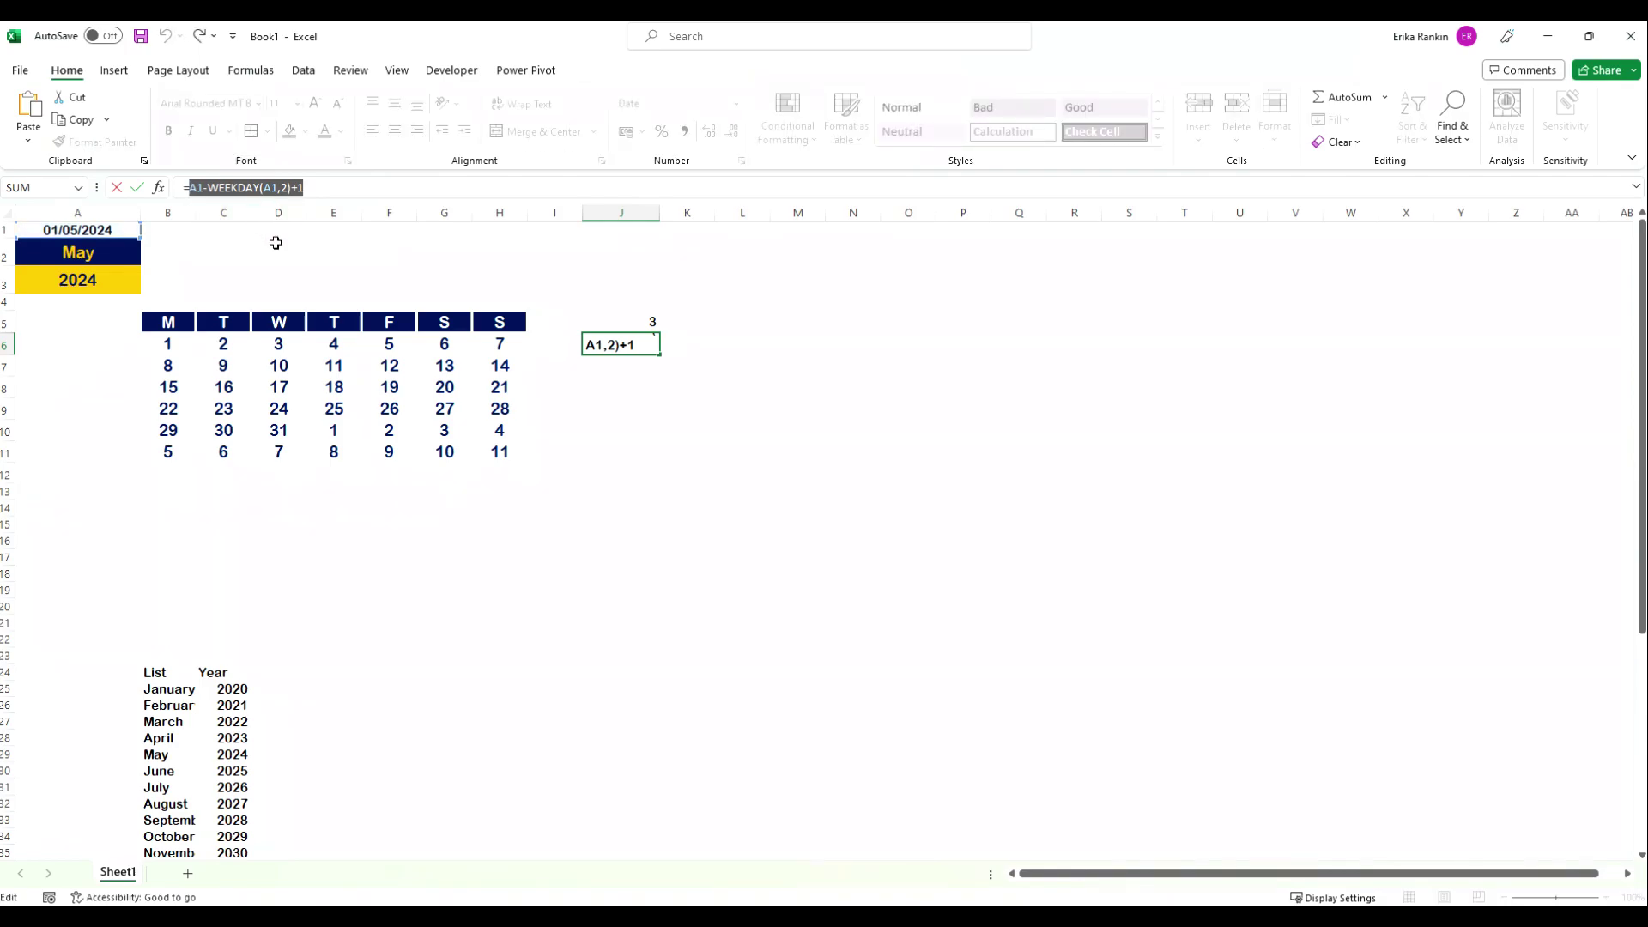
pyautogui.press('Escape')
pyautogui.click(170, 342)
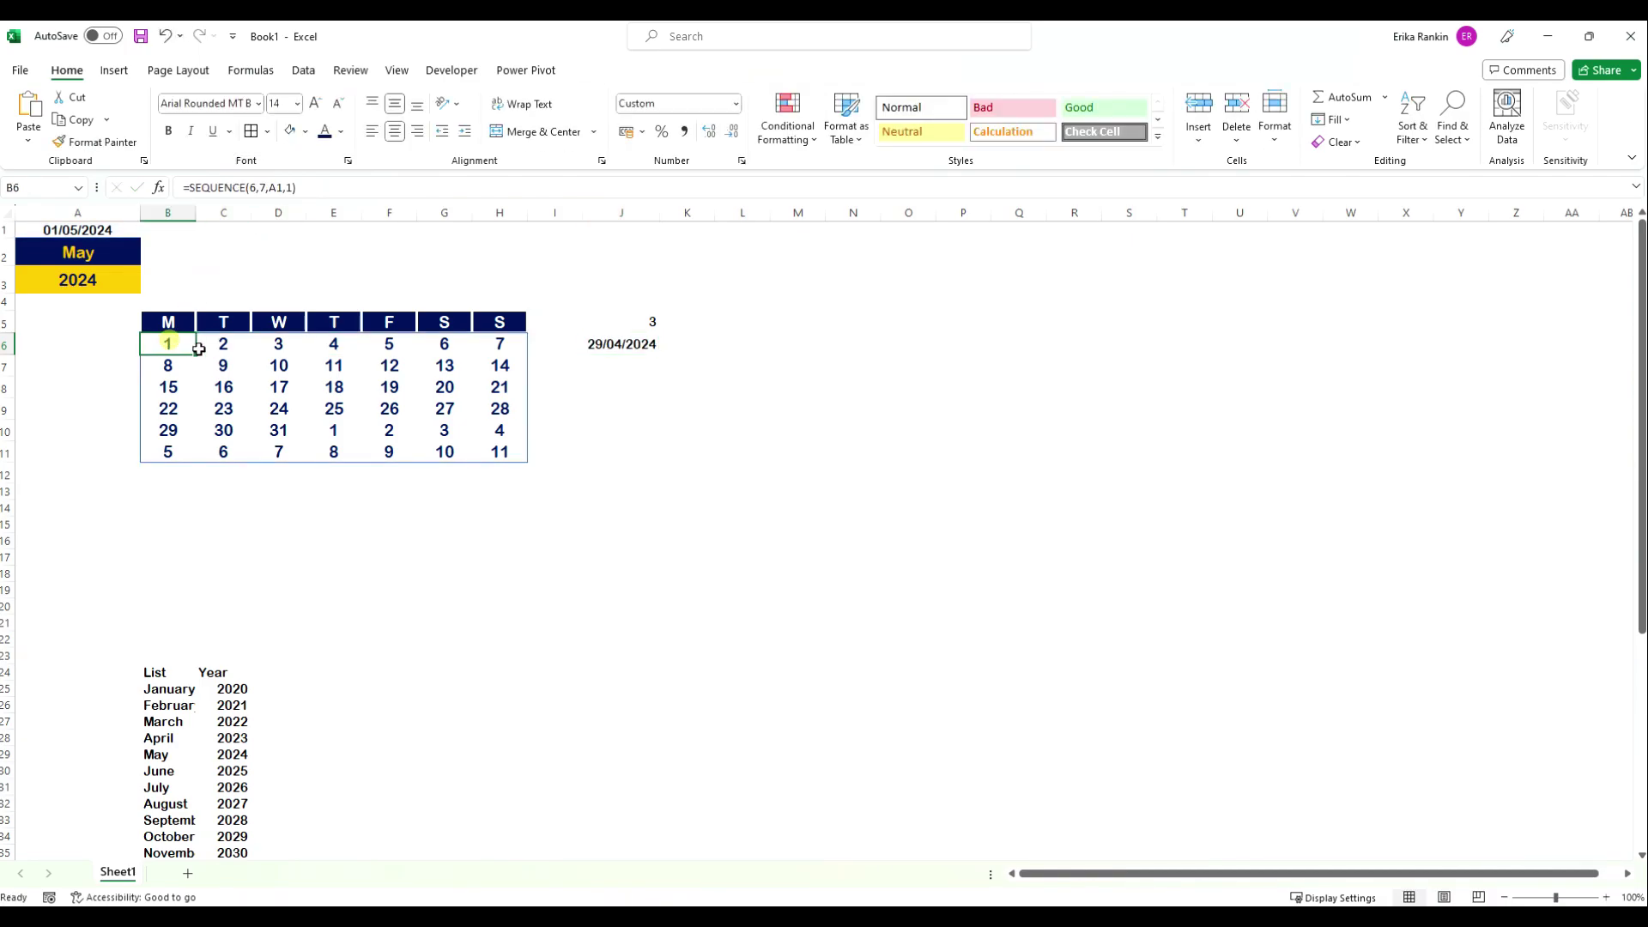
pyautogui.doubleClick(272, 187)
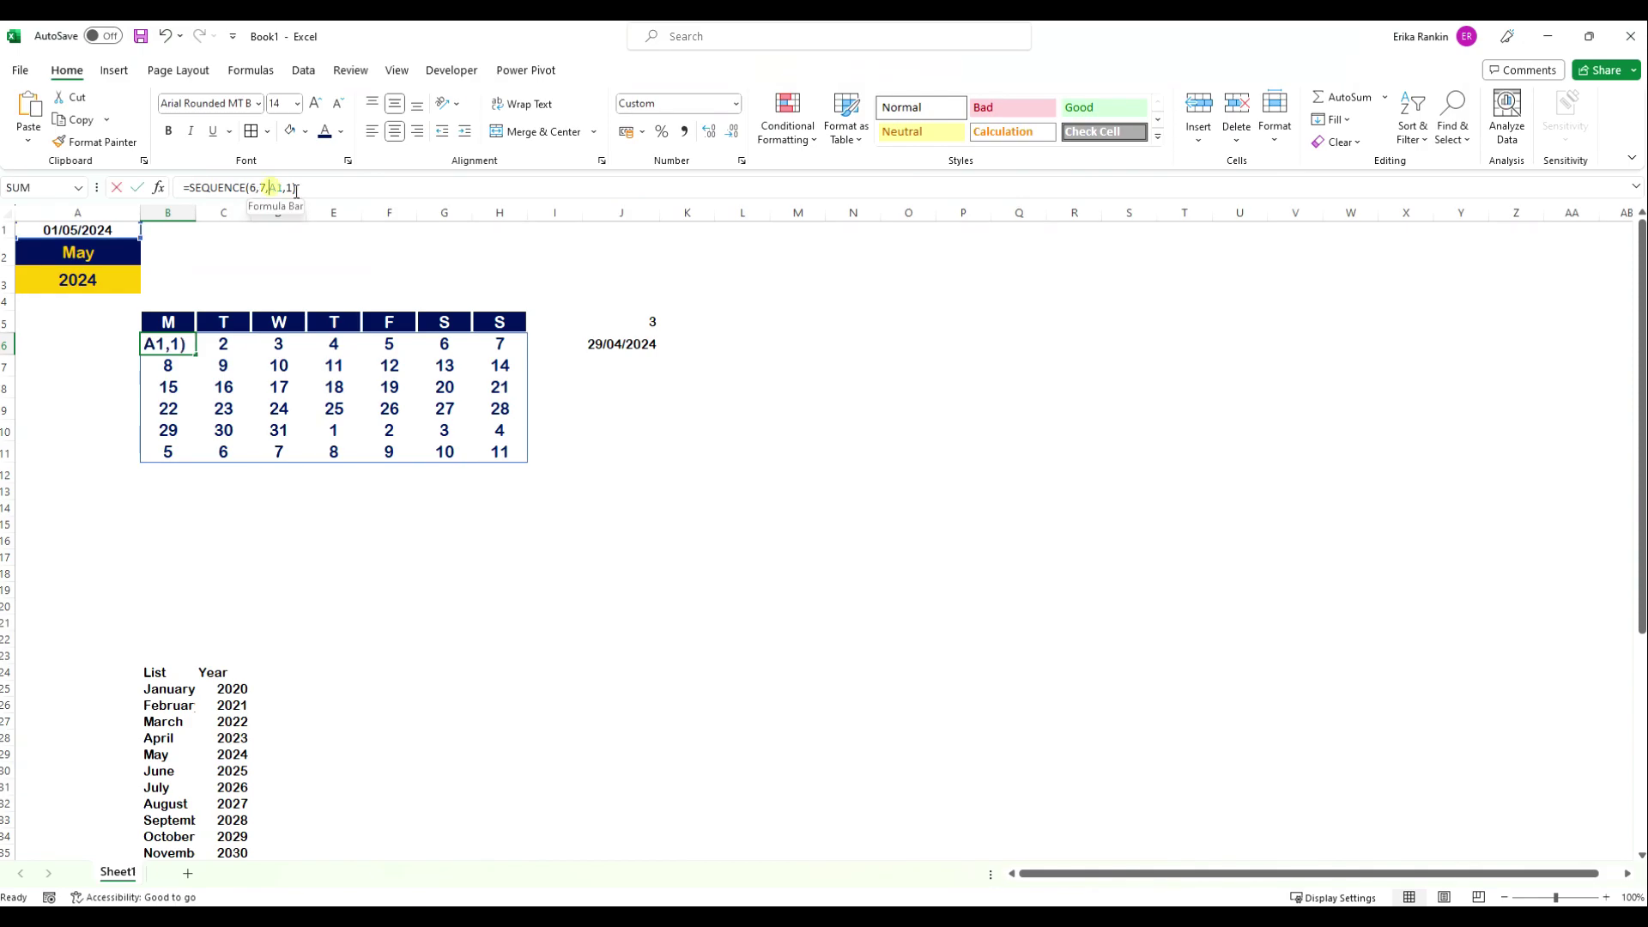
pyautogui.press('BackSpace')
pyautogui.hotkey('ctrl', 'v')
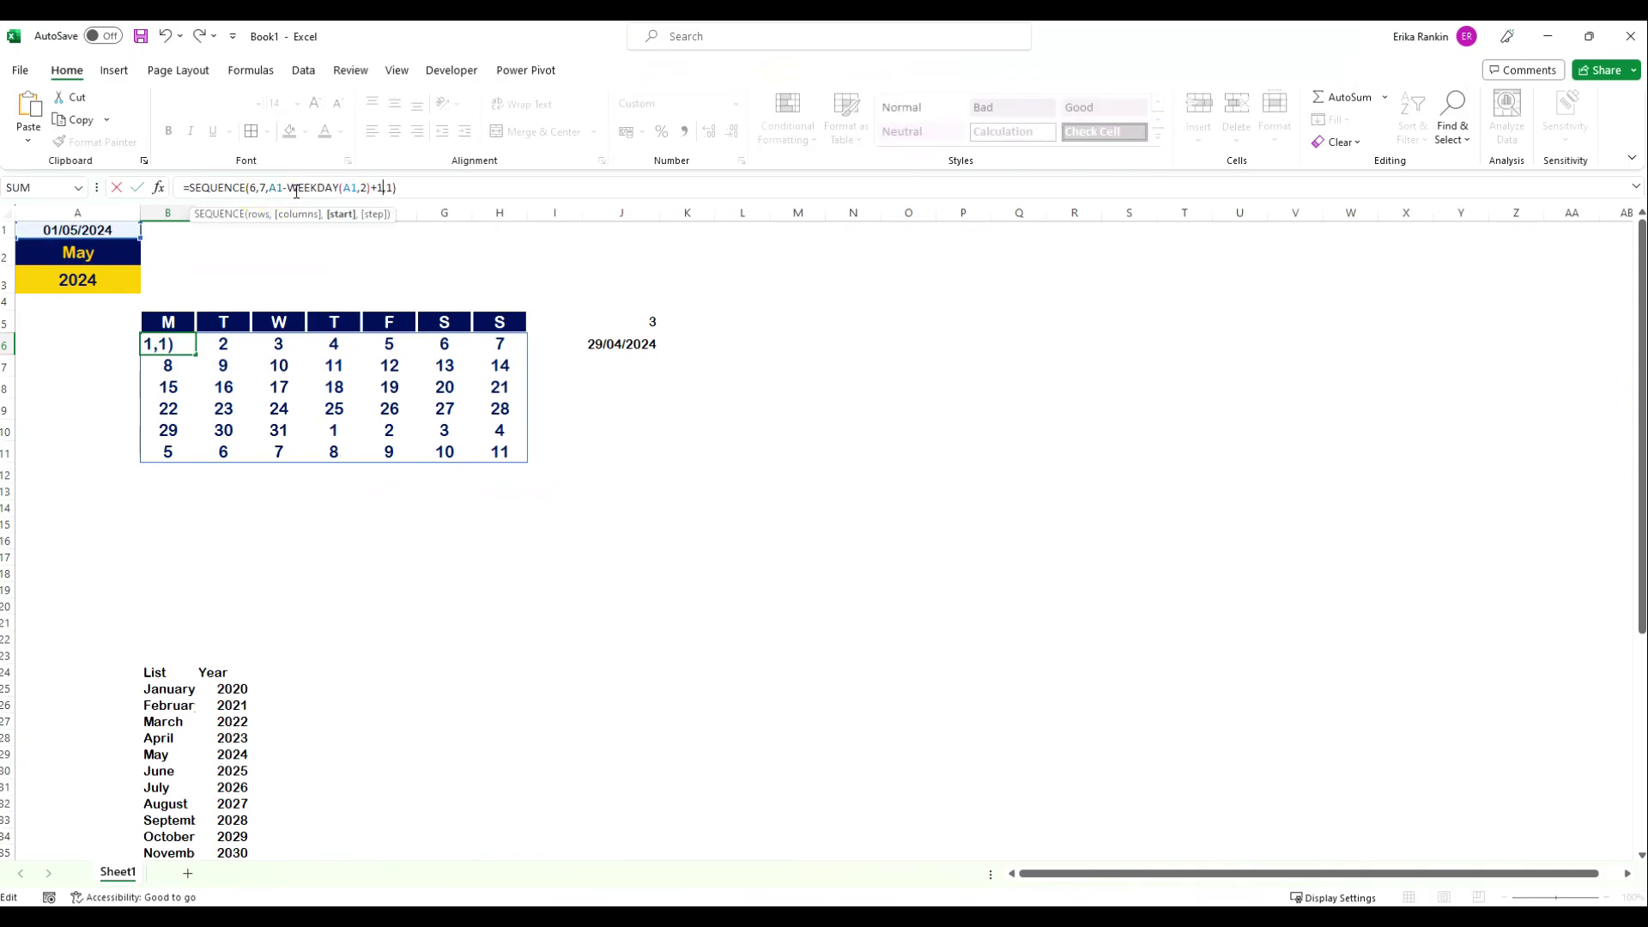
pyautogui.press('Return')
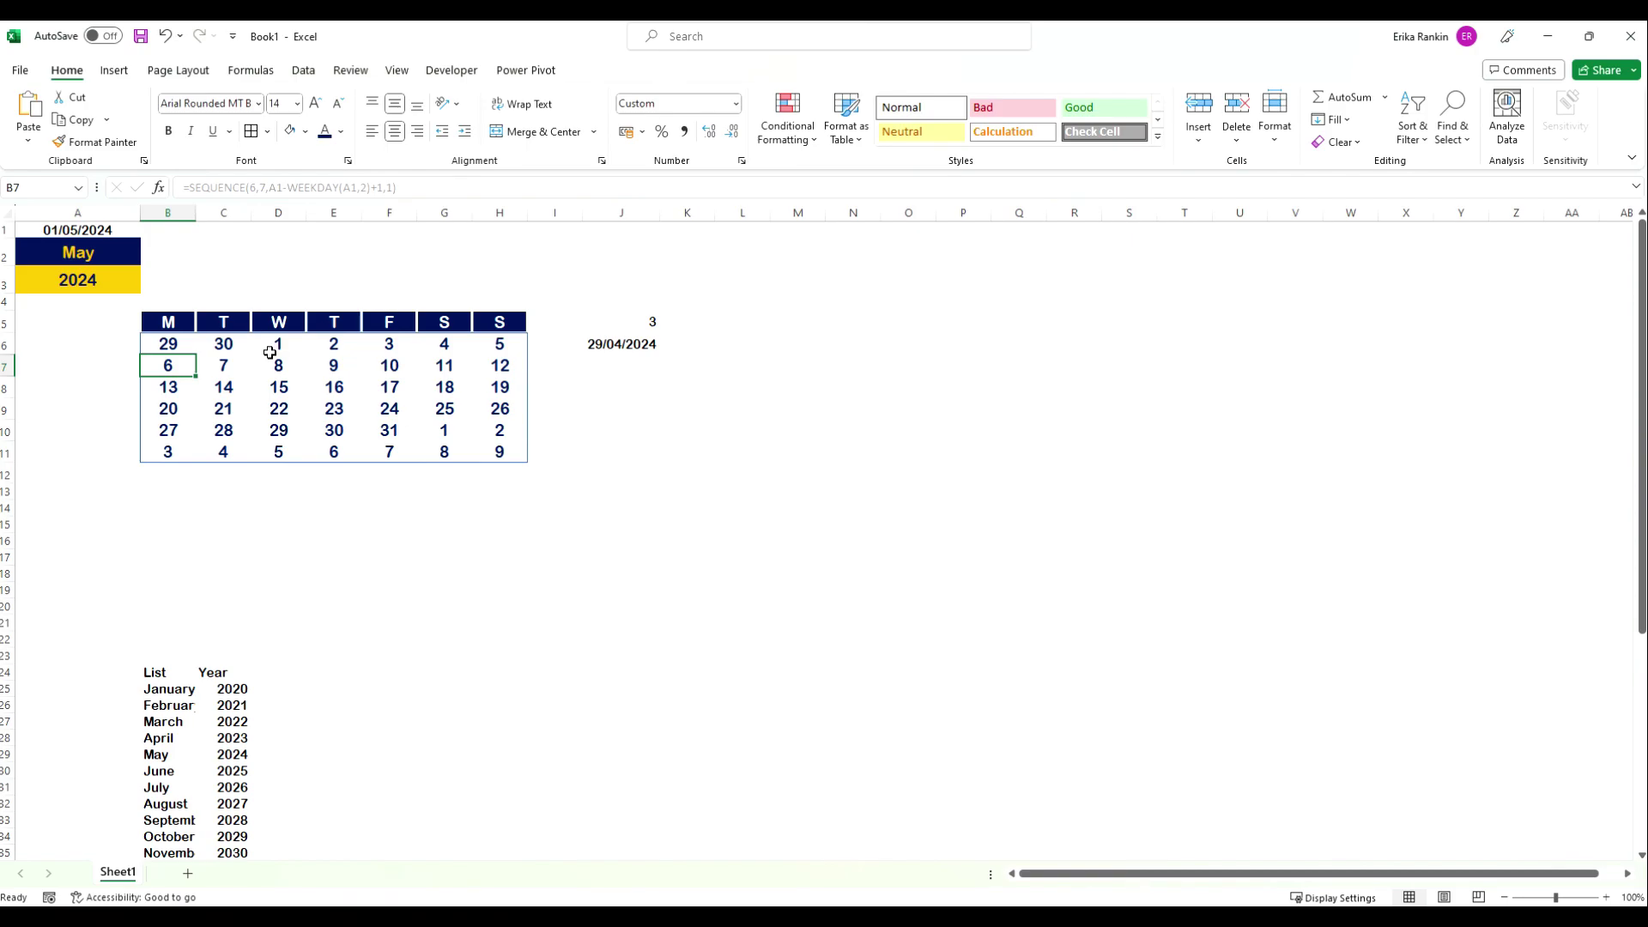
# Delete the helper formulas in cells J5:J6.
pyautogui.click(639, 325)
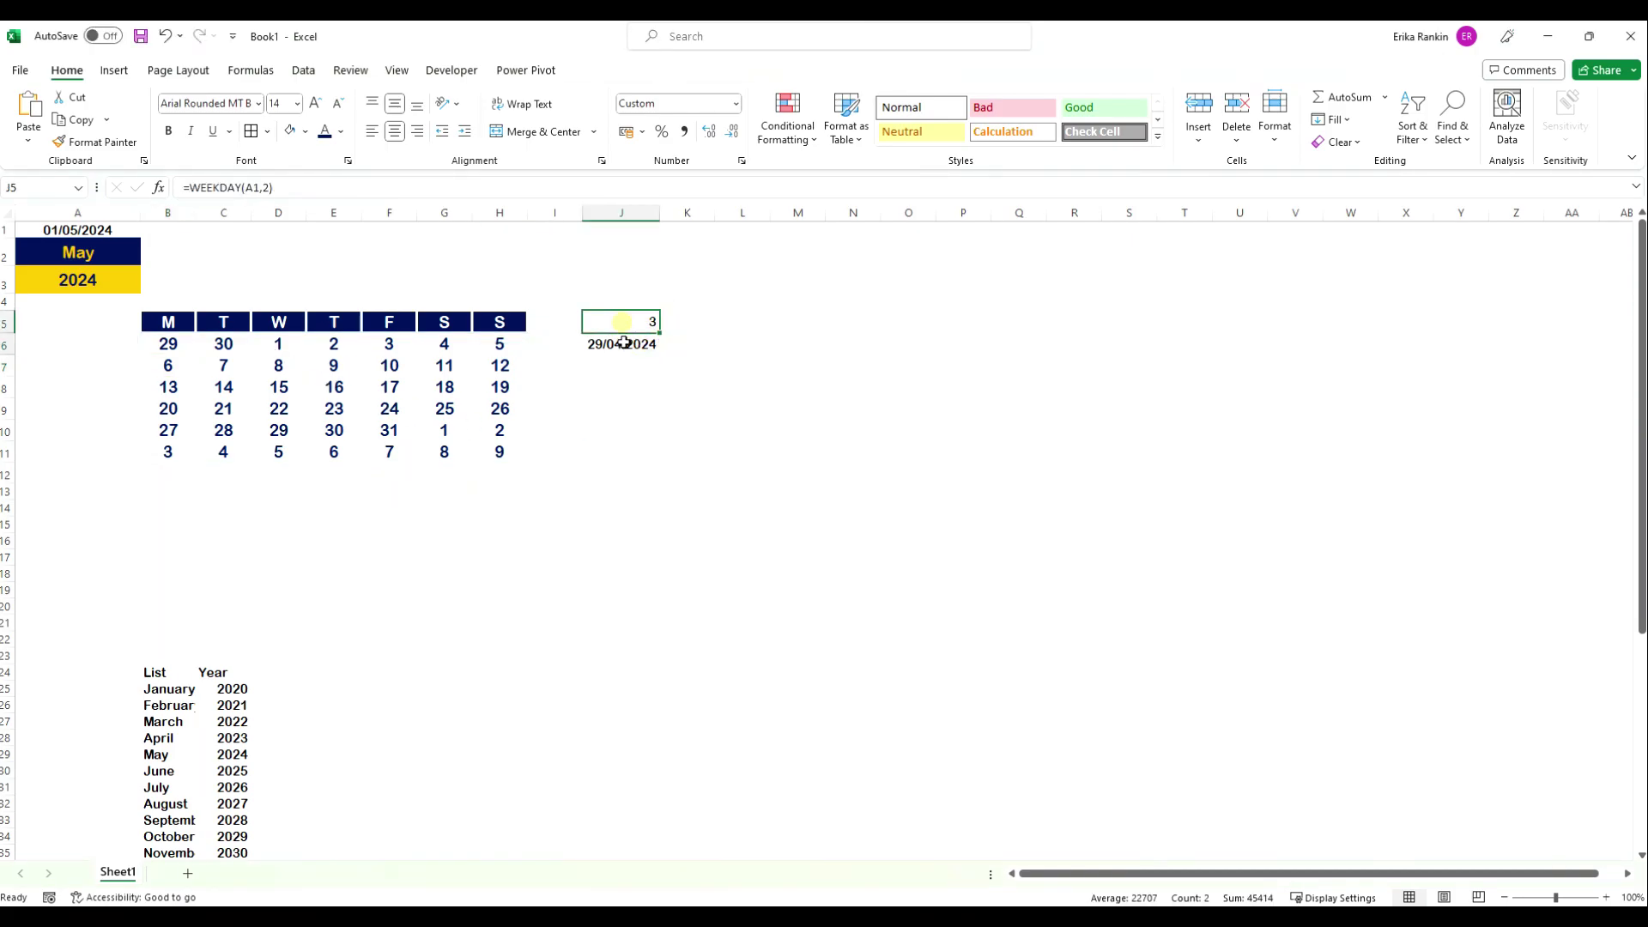
pyautogui.moveTo(624, 338); pyautogui.dragTo(623, 346)
pyautogui.press('Delete')
pyautogui.click(957, 448)
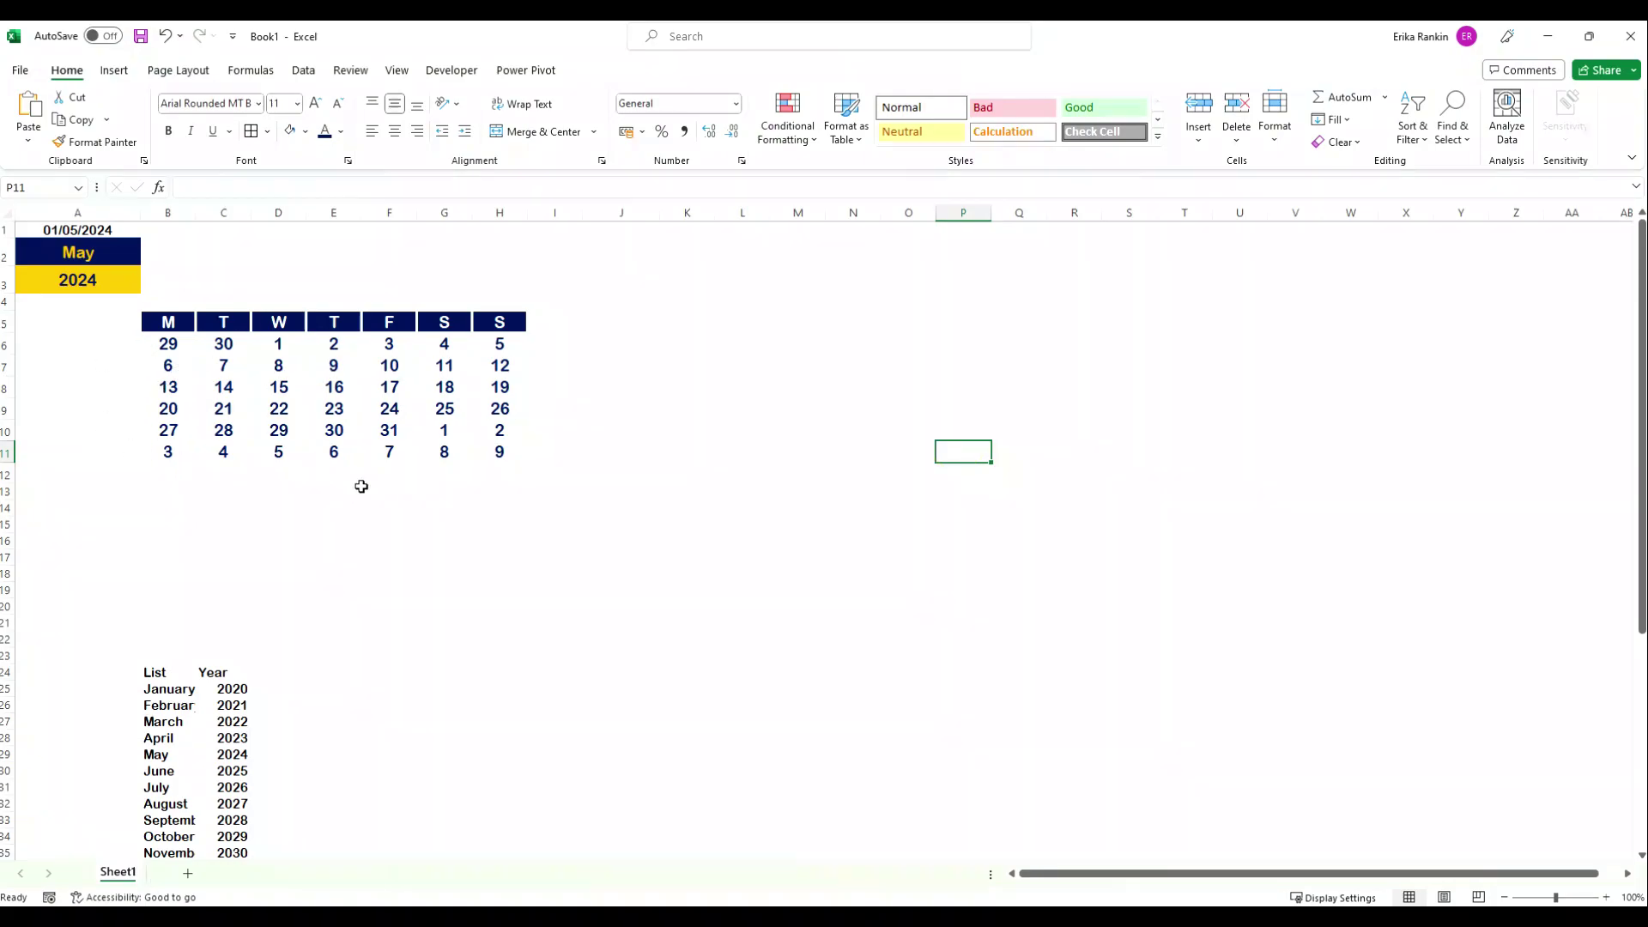
# Hide the date in cell A1 with a custom number format made only of semicolons.
pyautogui.click(168, 343)
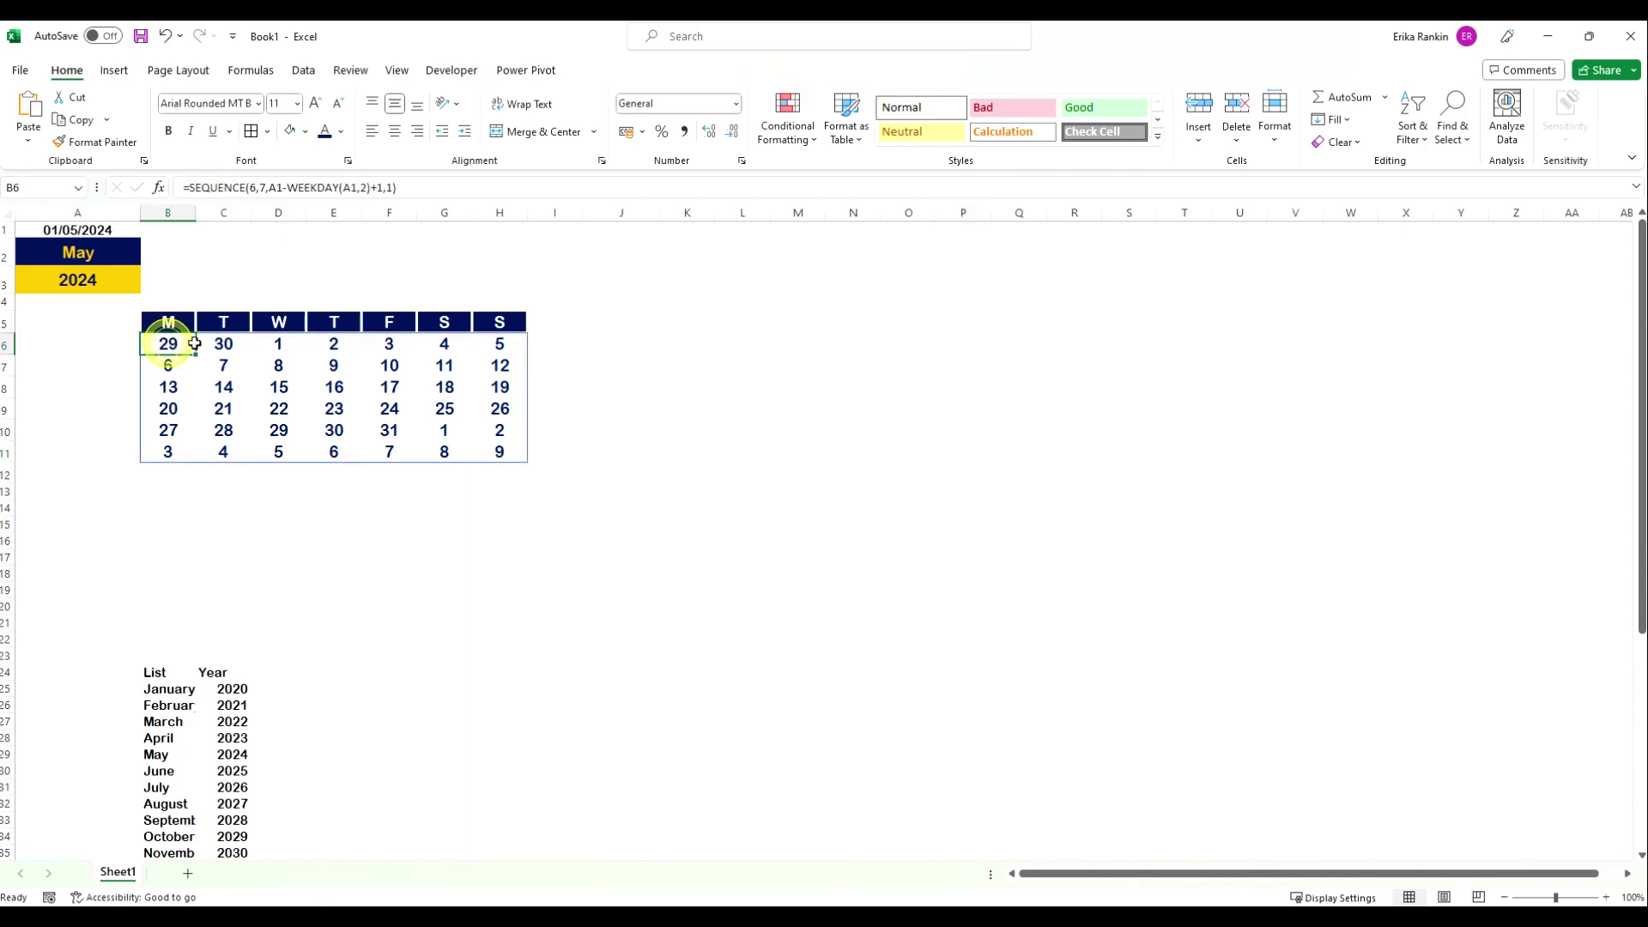
pyautogui.moveTo(444, 434); pyautogui.dragTo(514, 454)
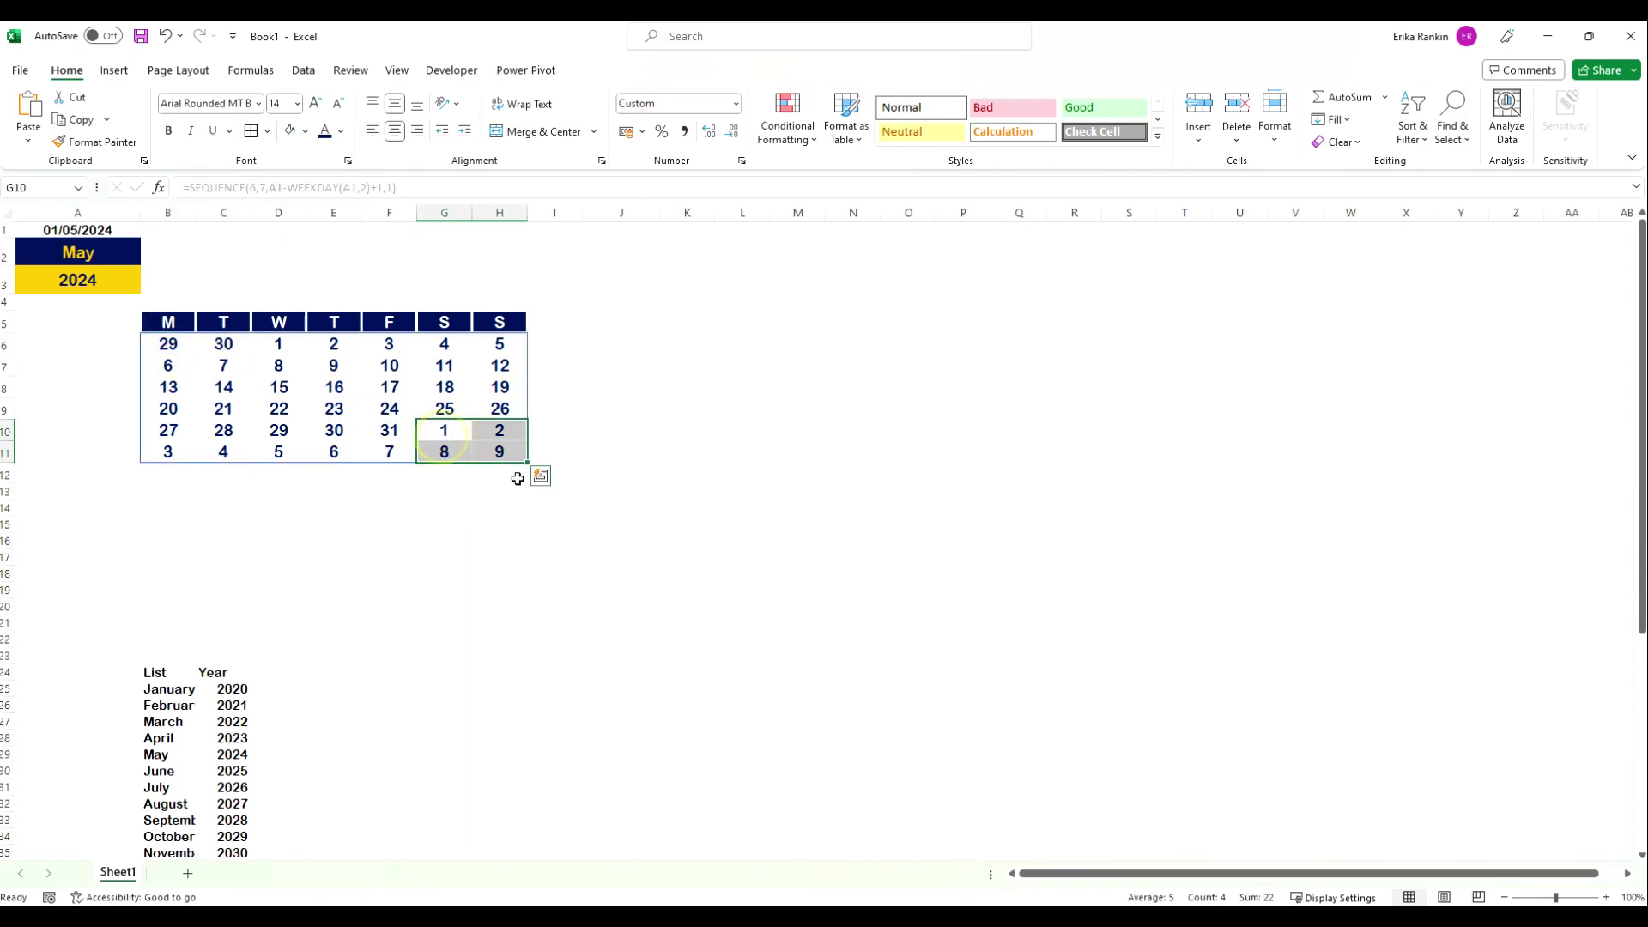
pyautogui.click(61, 231)
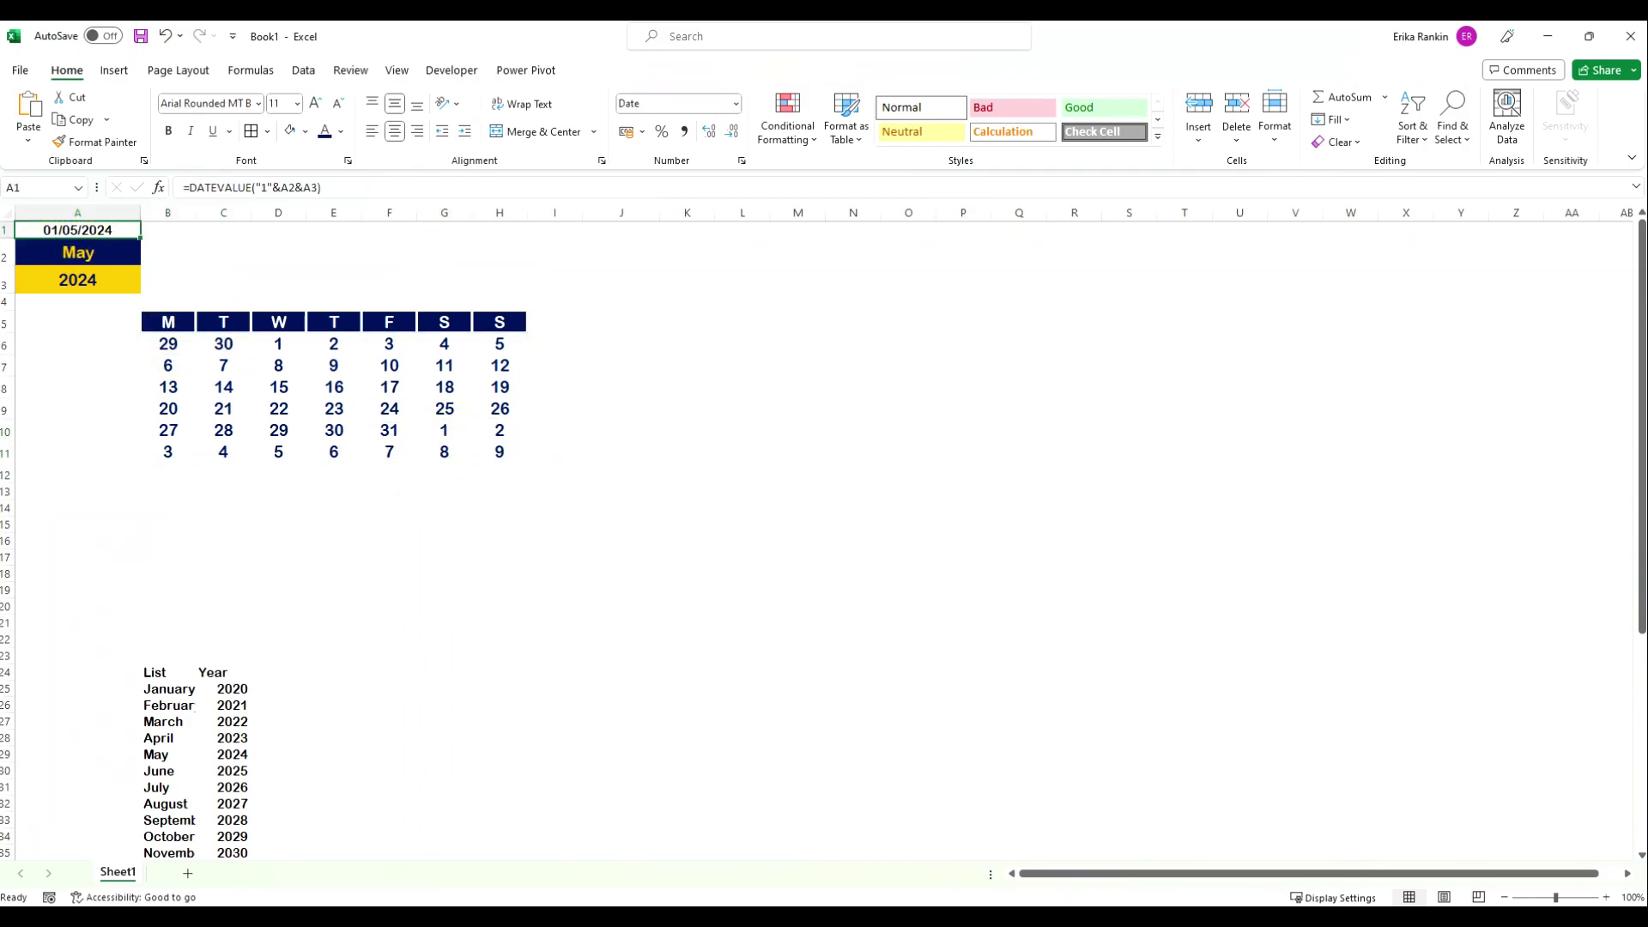
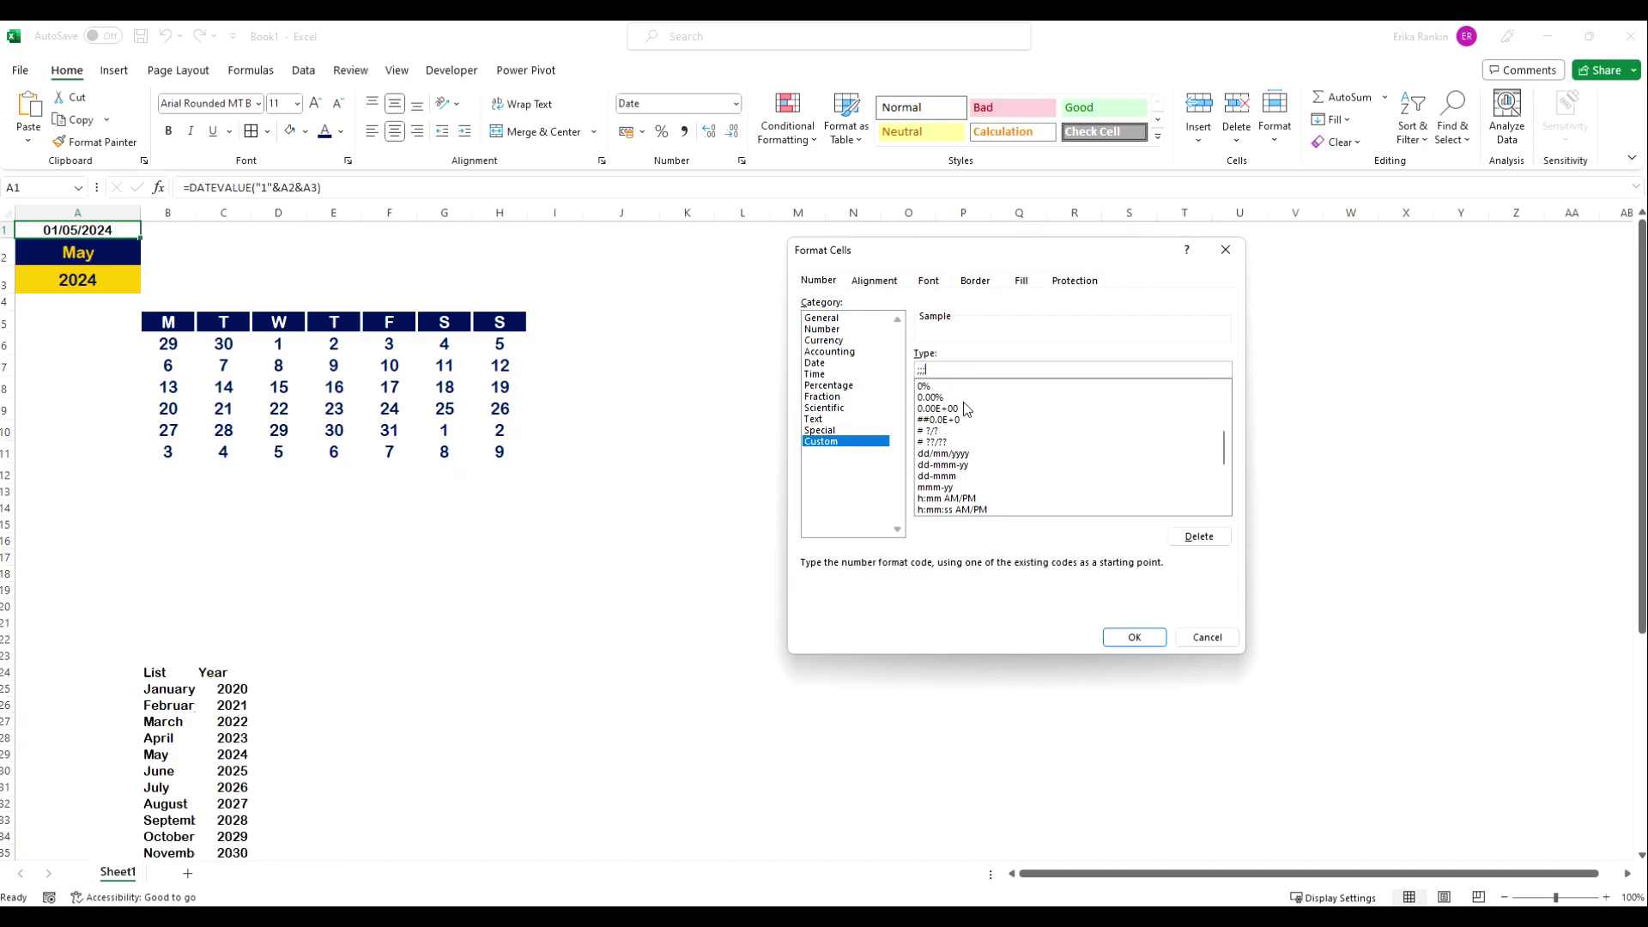
pyautogui.click(1134, 638)
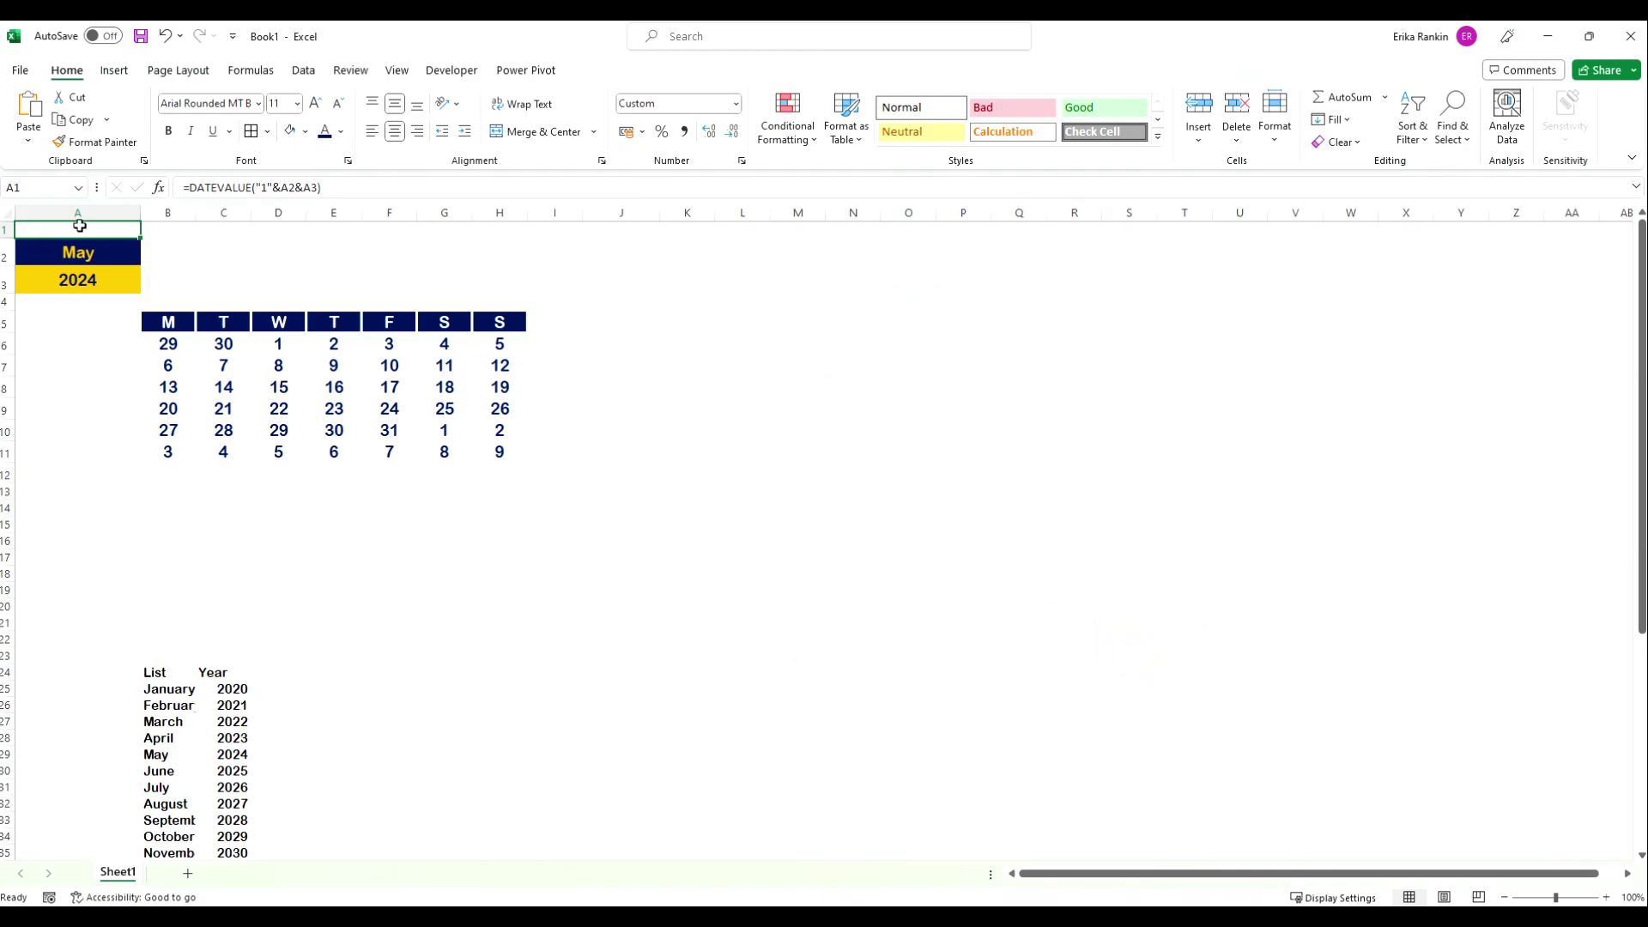
pyautogui.click(220, 251)
pyautogui.click(90, 230)
# Start a formula-based conditional formatting rule for B6:H11 using =month(B6)<>month($A$1).
pyautogui.moveTo(183, 337); pyautogui.dragTo(498, 461)
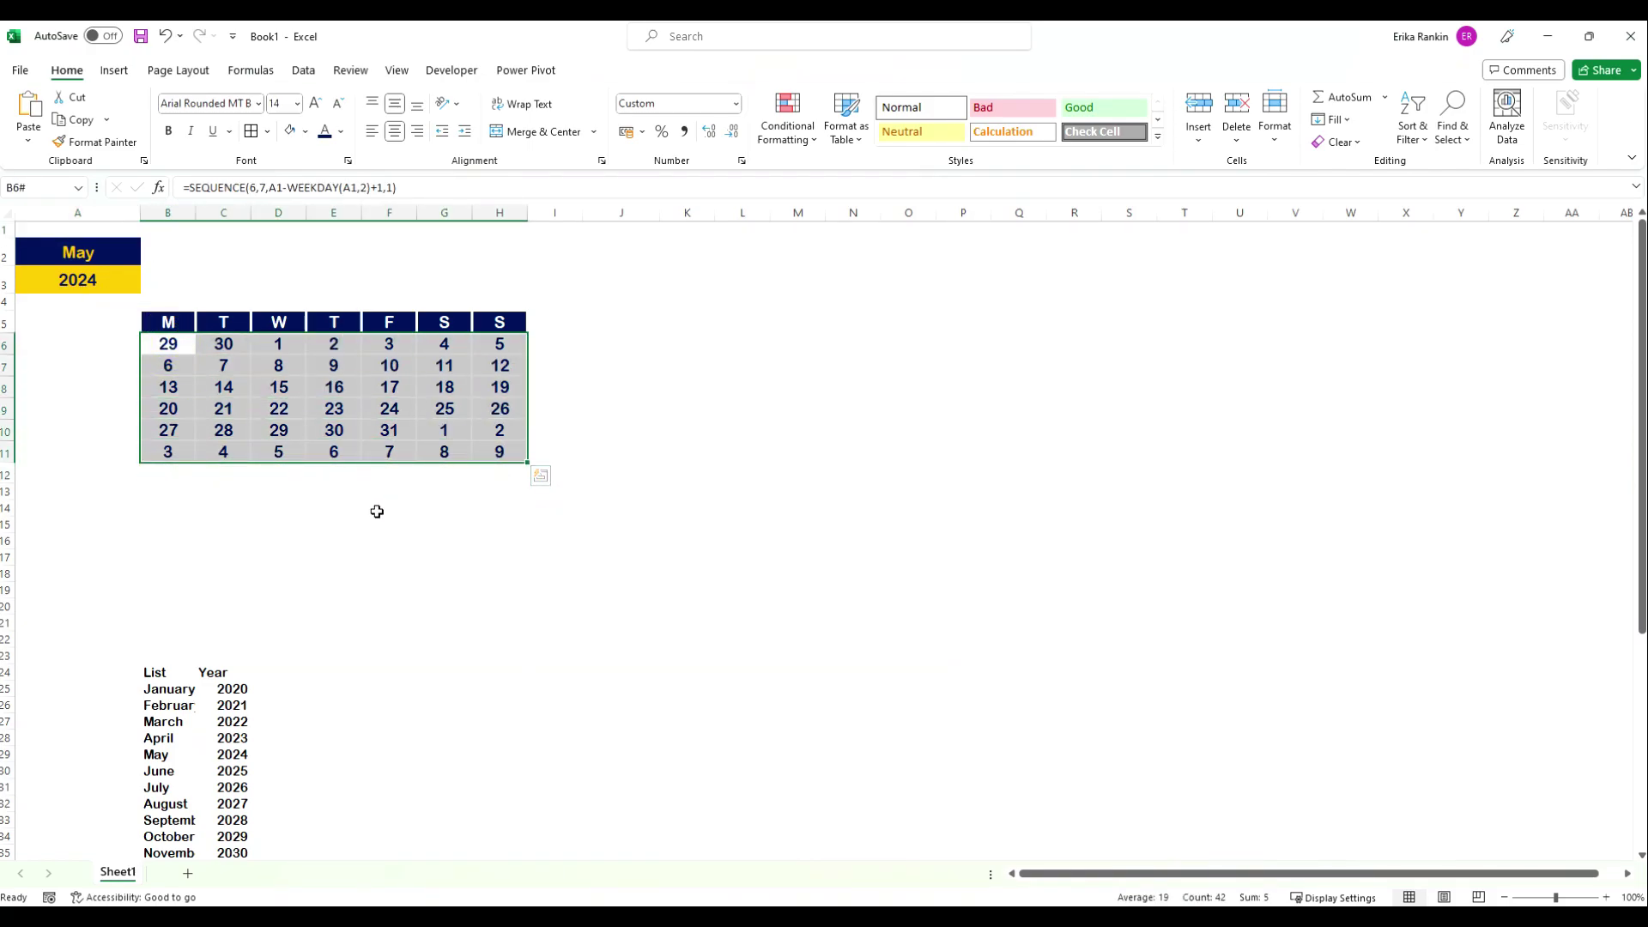
pyautogui.click(803, 140)
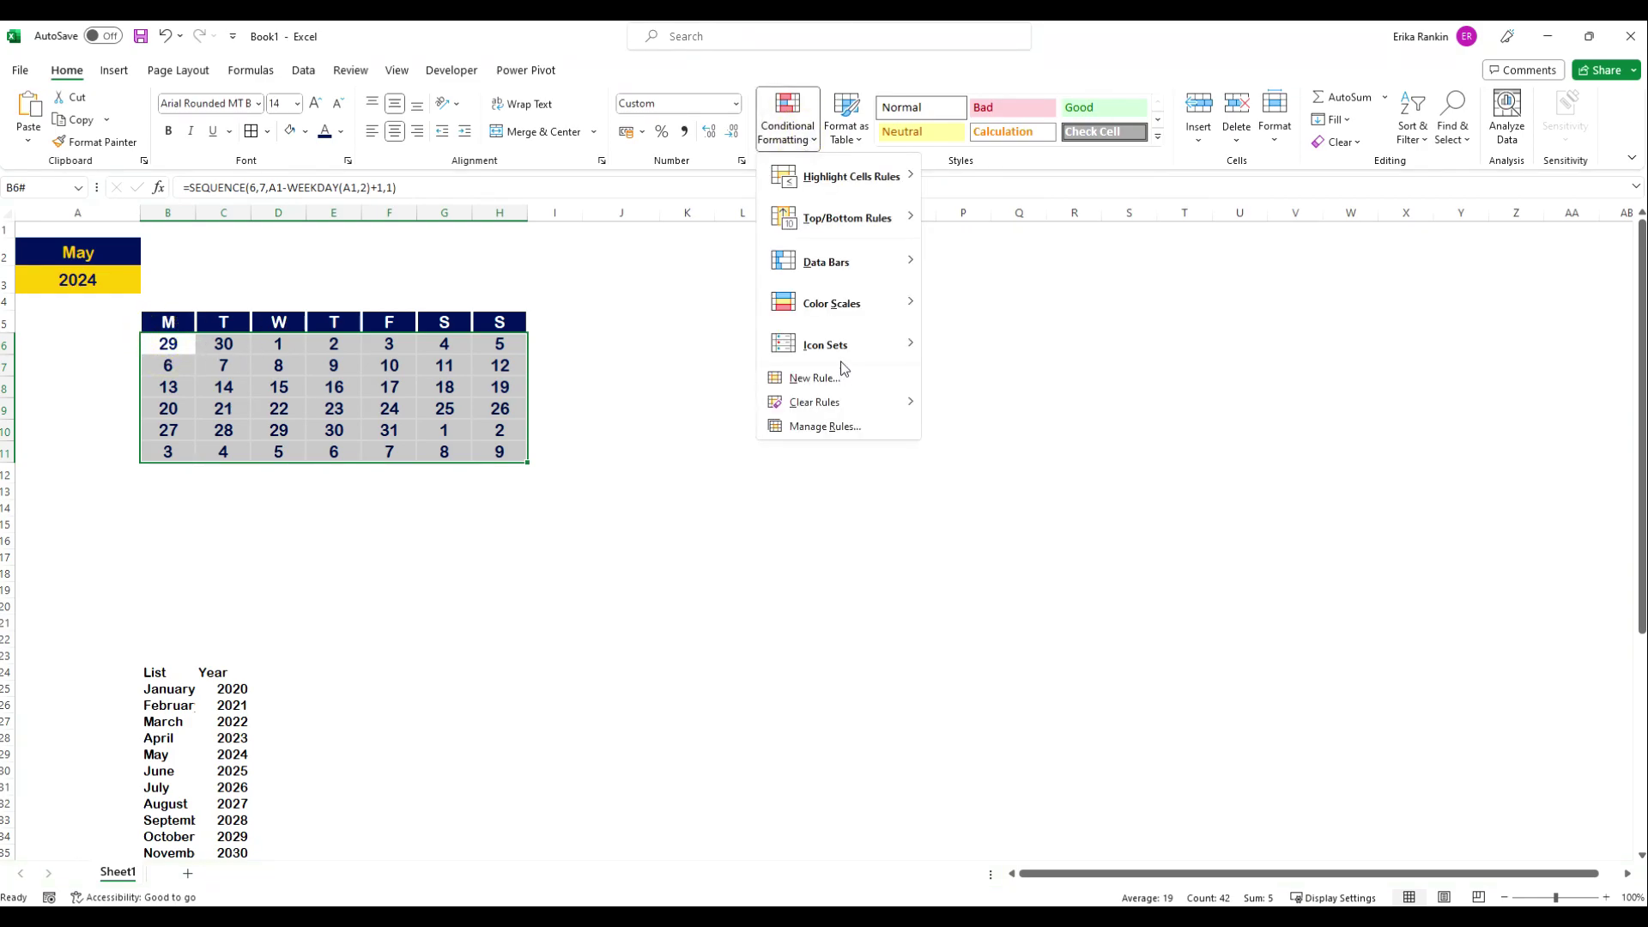
pyautogui.click(826, 379)
pyautogui.click(864, 418)
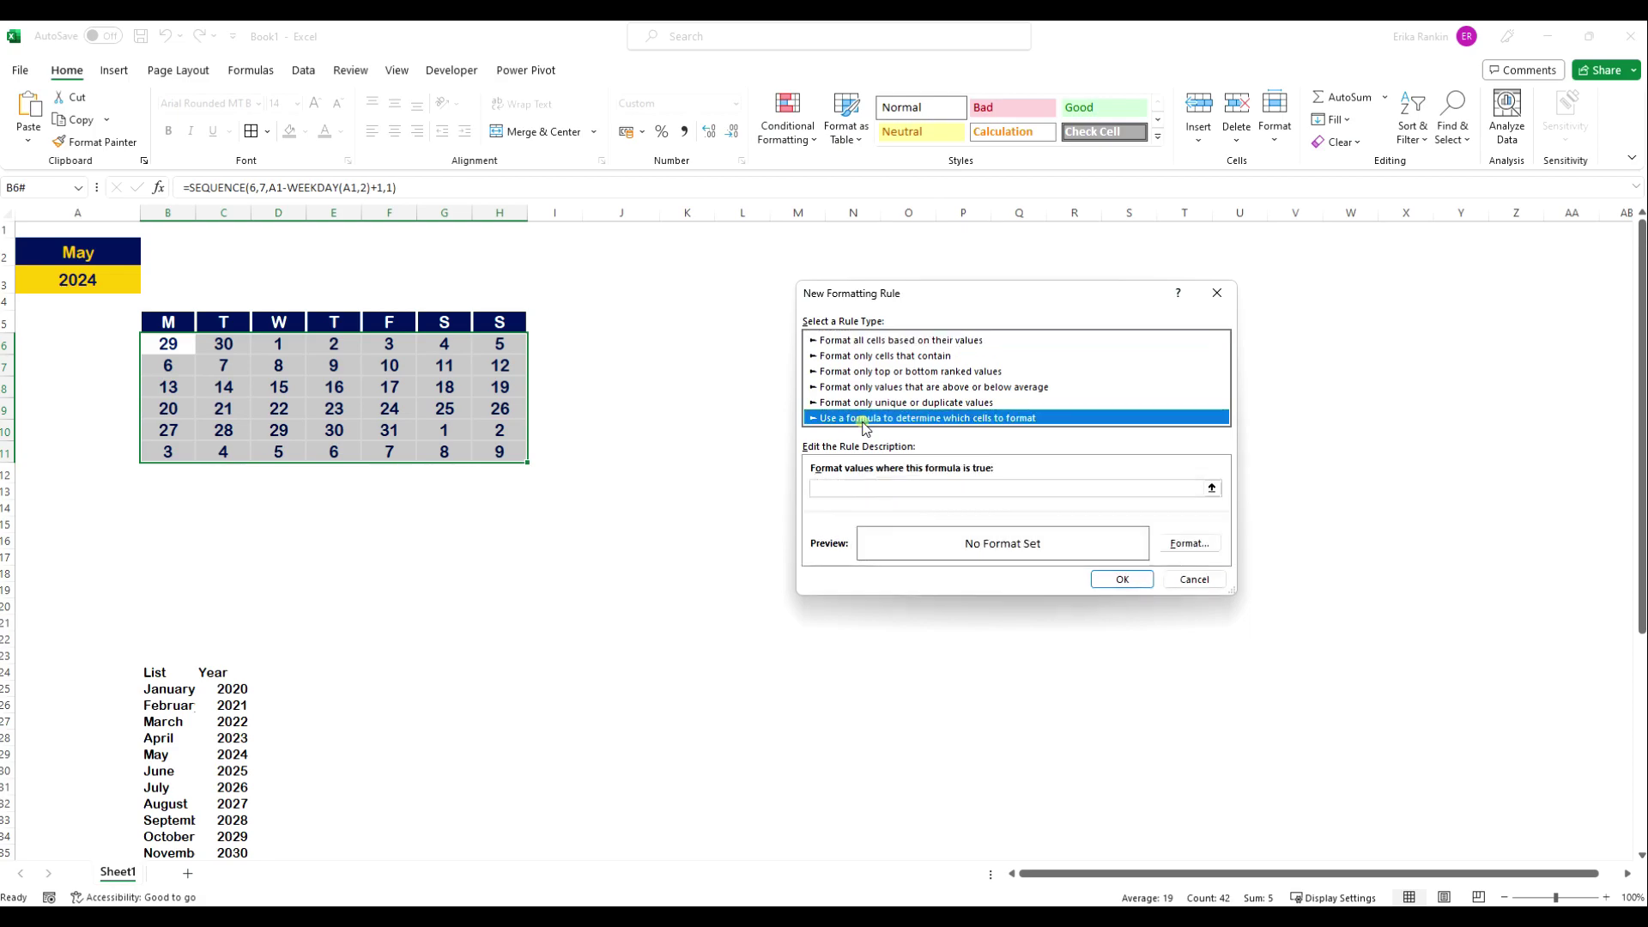
pyautogui.click(838, 487)
pyautogui.write('=month')
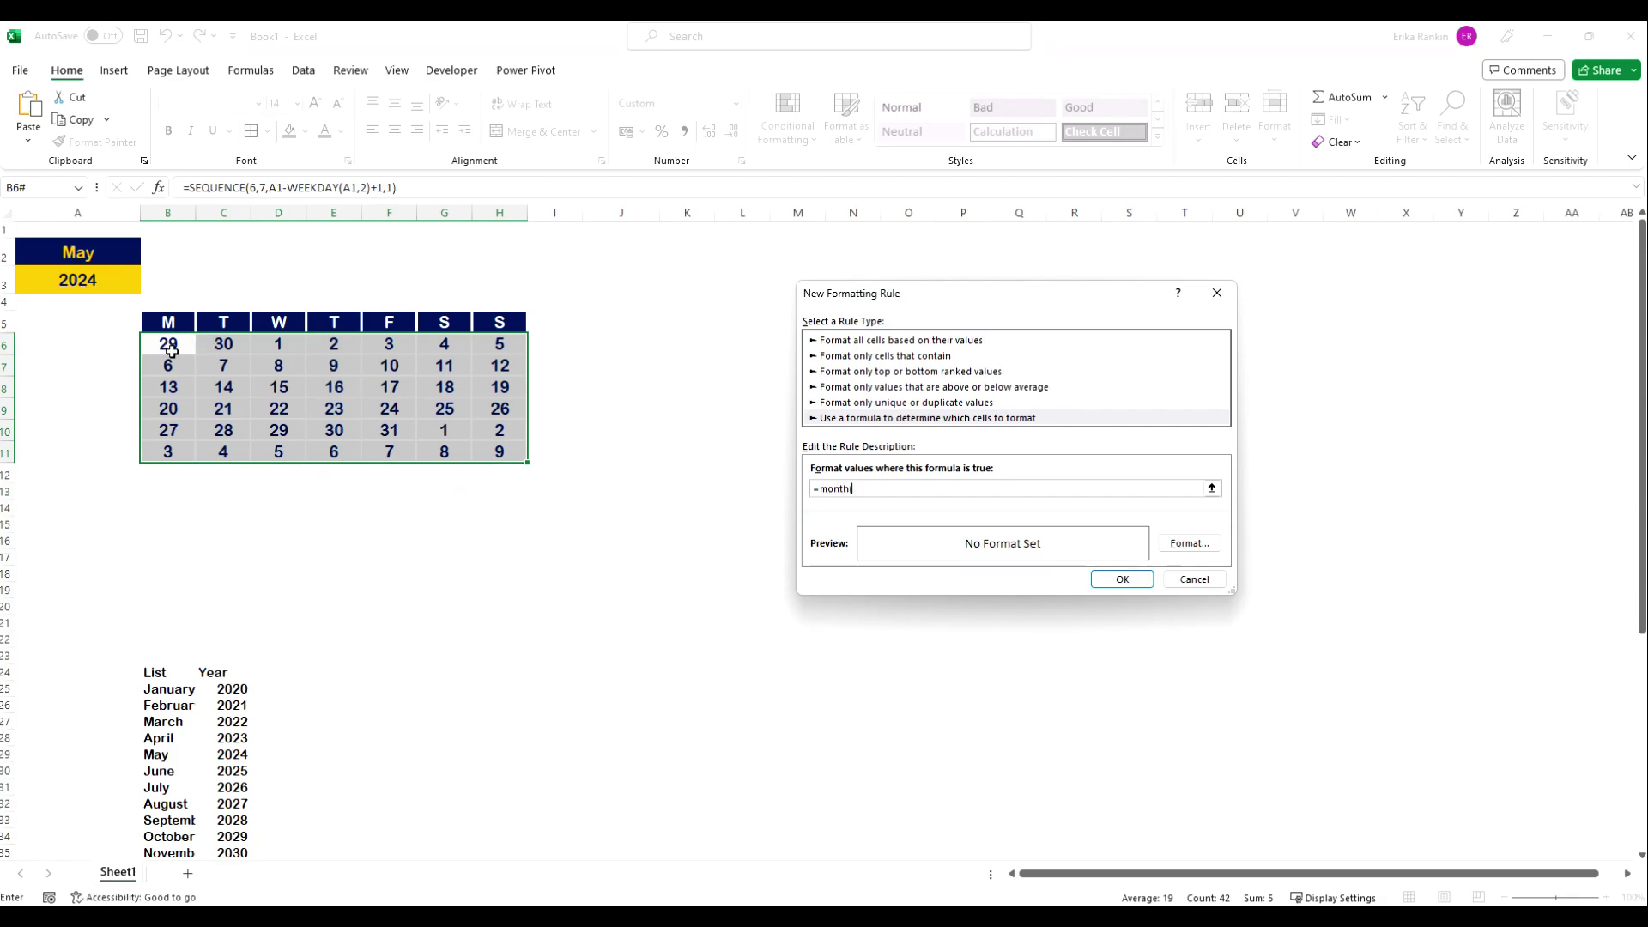
pyautogui.write('(')
pyautogui.click(168, 344)
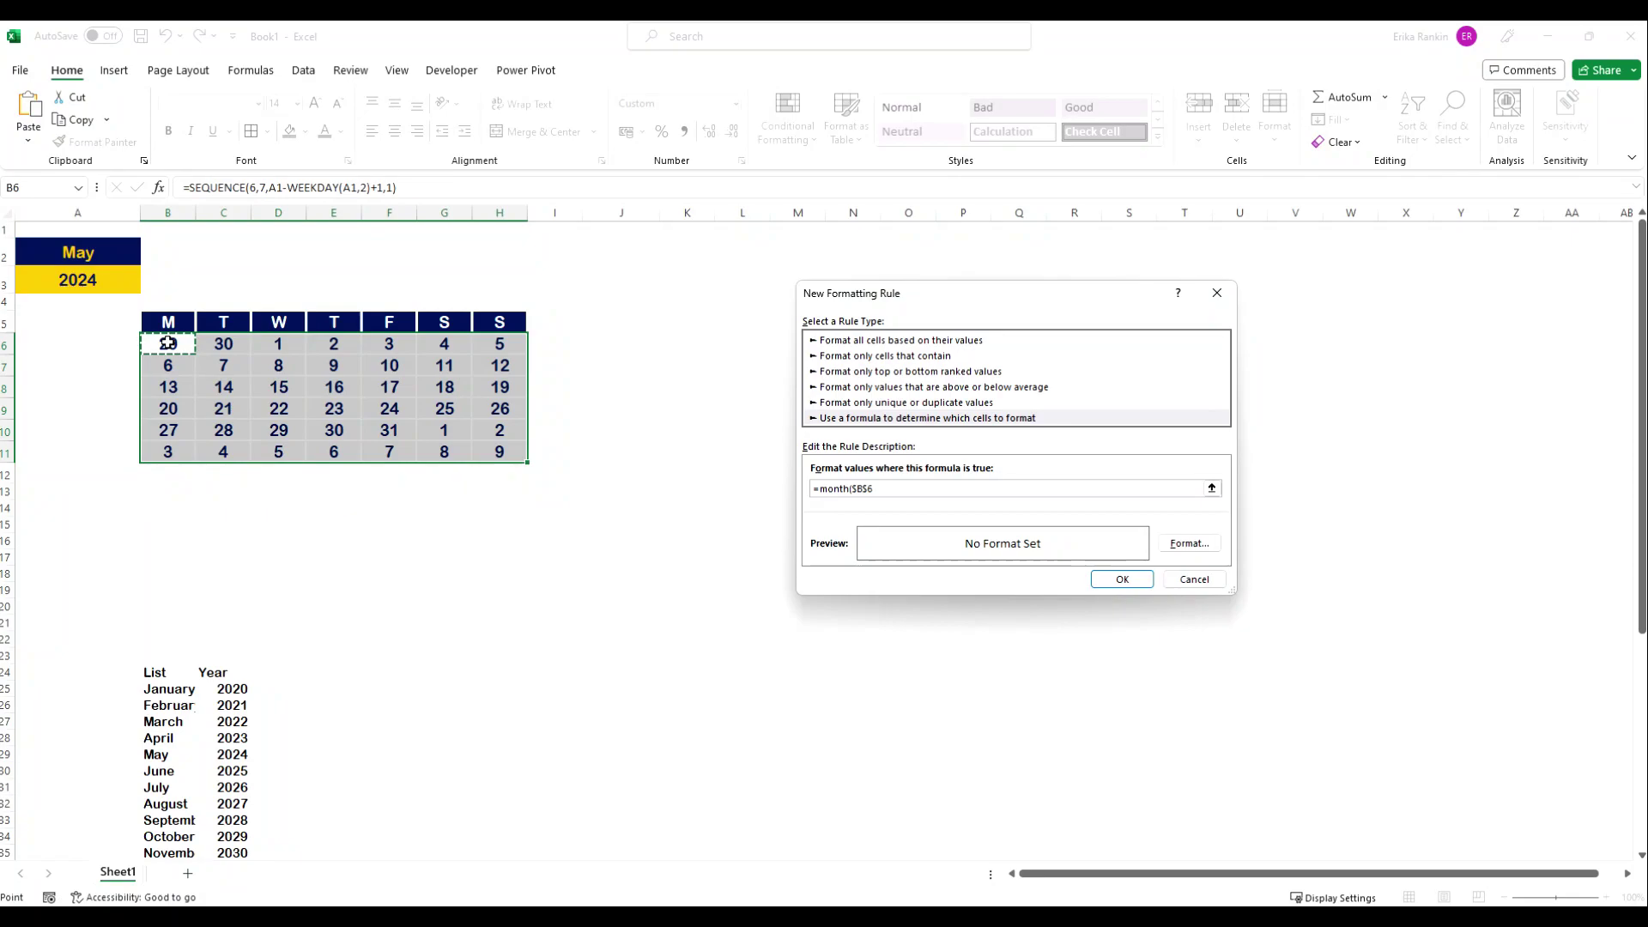
pyautogui.click(861, 487)
pyautogui.press('Delete')
pyautogui.write('<>month(')
pyautogui.click(116, 229)
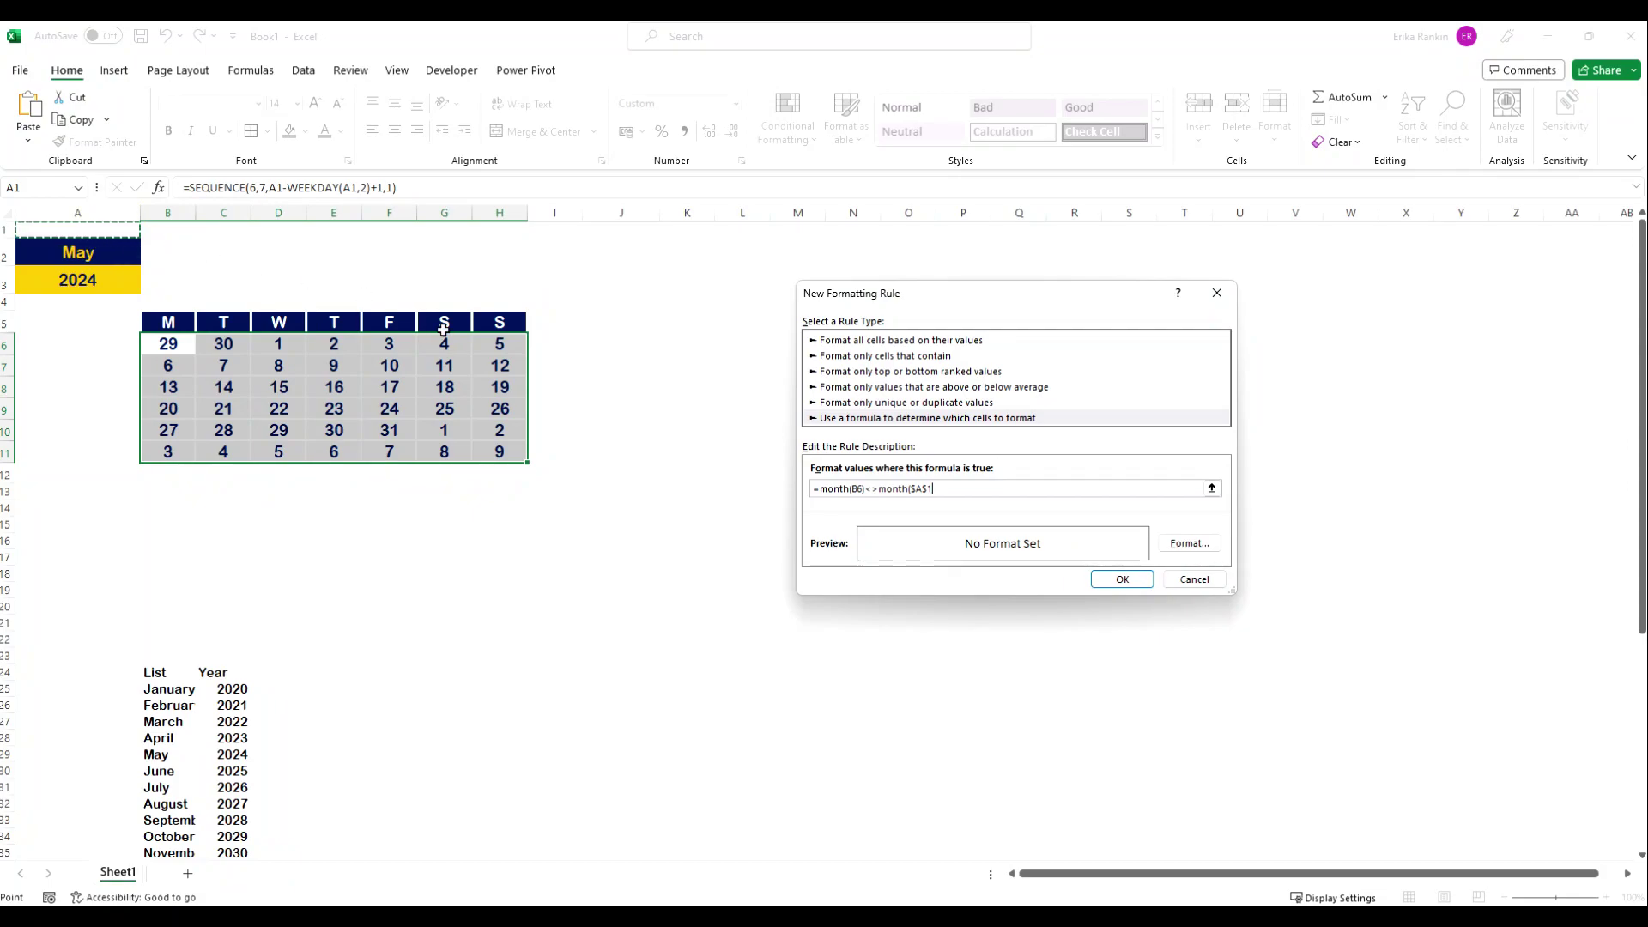
pyautogui.write(')')
# Set the rule's format to the custom number format ;; so dates outside the chosen month are hidden.
pyautogui.click(1189, 545)
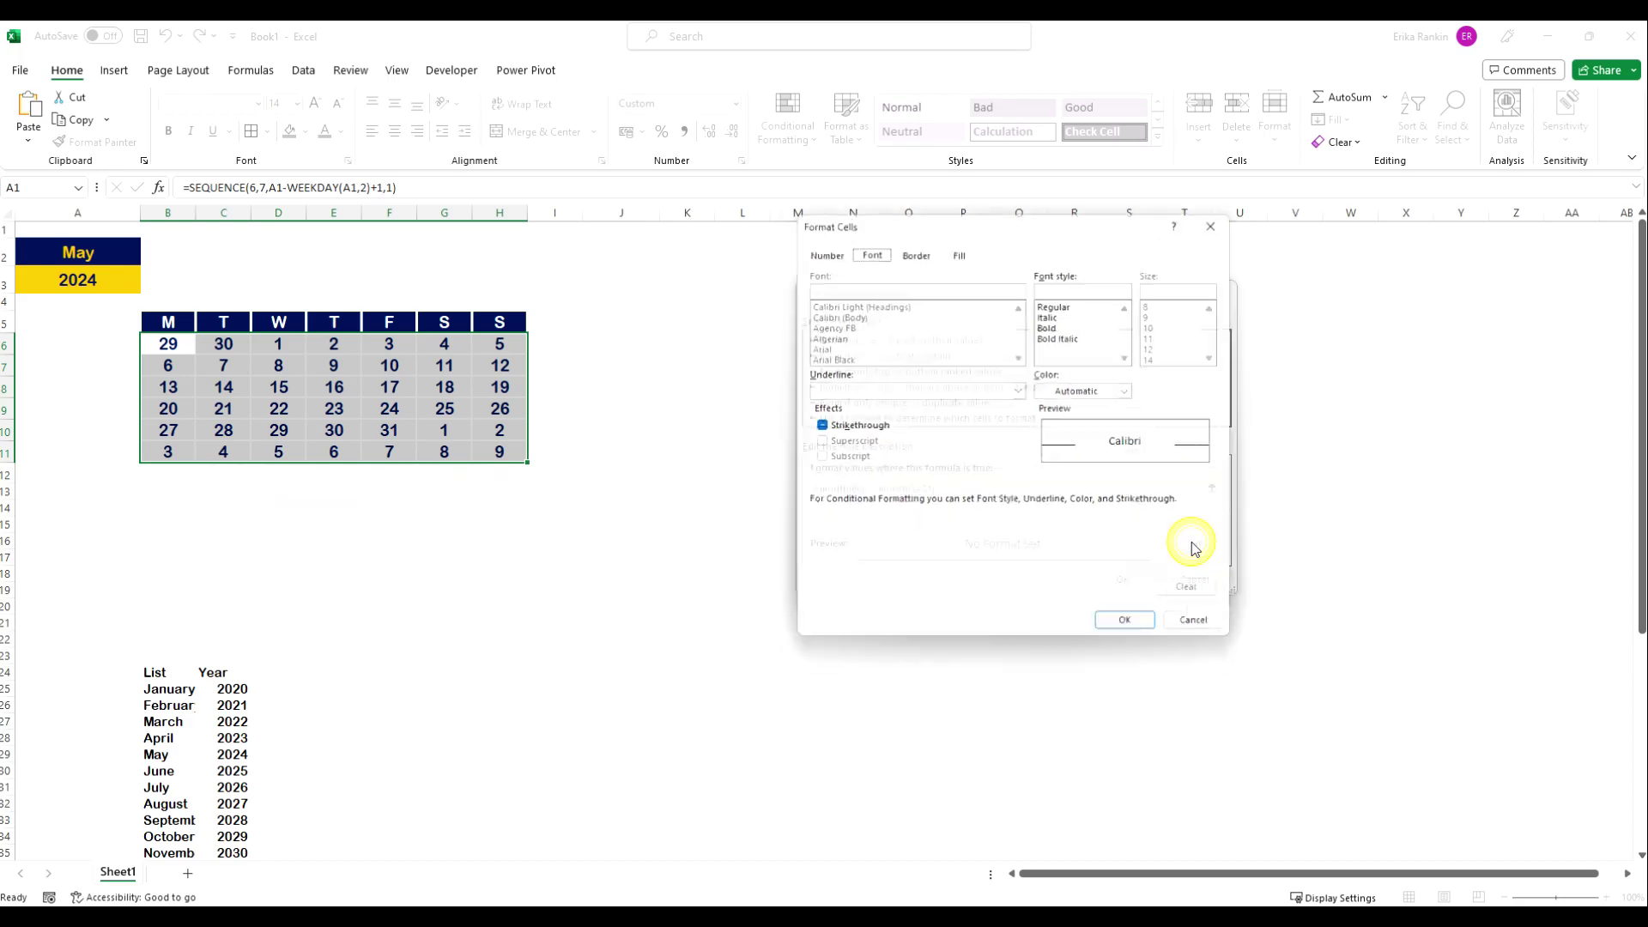
pyautogui.click(819, 247)
pyautogui.click(837, 409)
pyautogui.moveTo(983, 335); pyautogui.dragTo(771, 333)
pyautogui.write(';;')
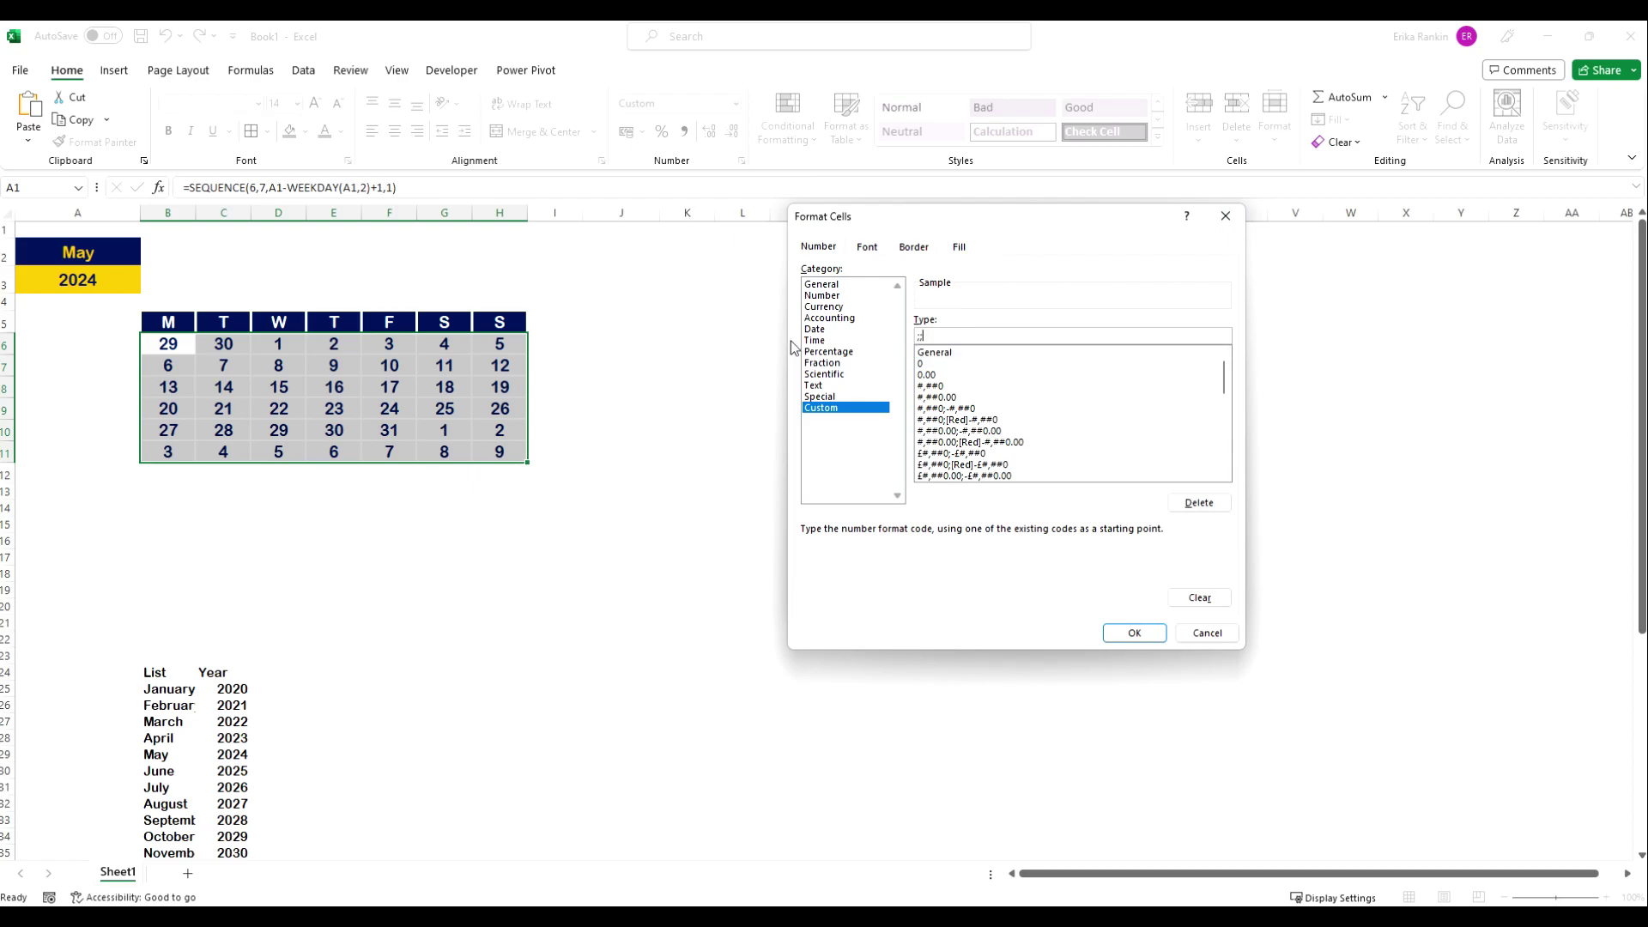
pyautogui.click(1134, 633)
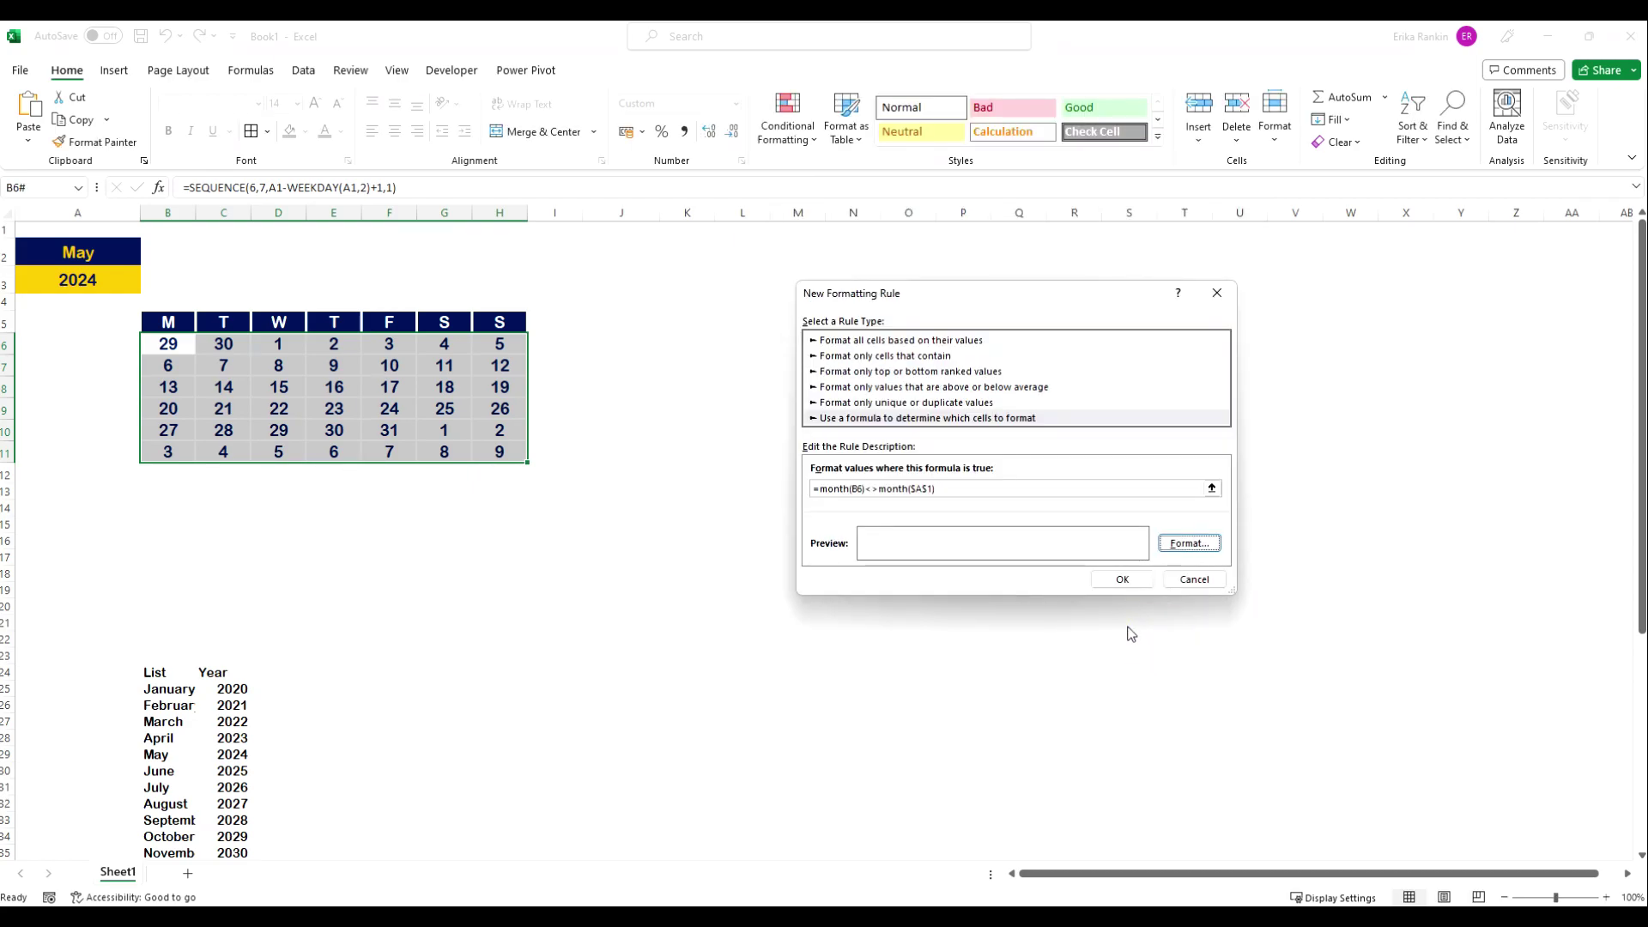
# Apply the new conditional formatting rule to the calendar grid and check cells C6 and B6 in its first row.
pyautogui.click(1115, 576)
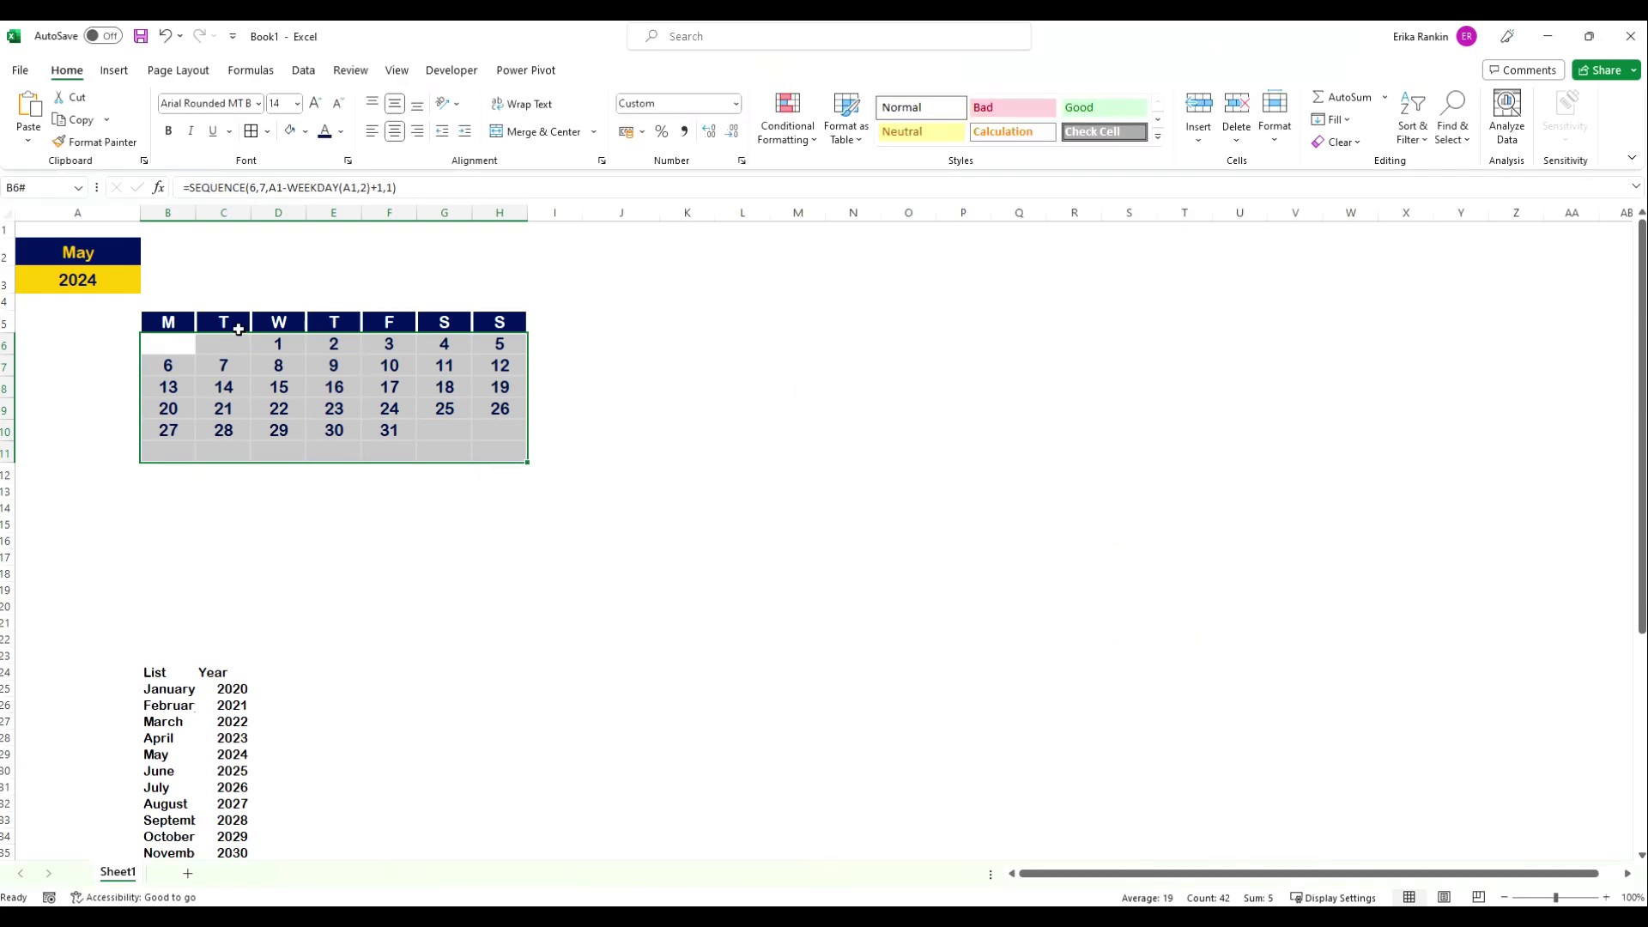
pyautogui.moveTo(266, 365); pyautogui.dragTo(395, 410)
pyautogui.click(314, 381)
pyautogui.click(214, 343)
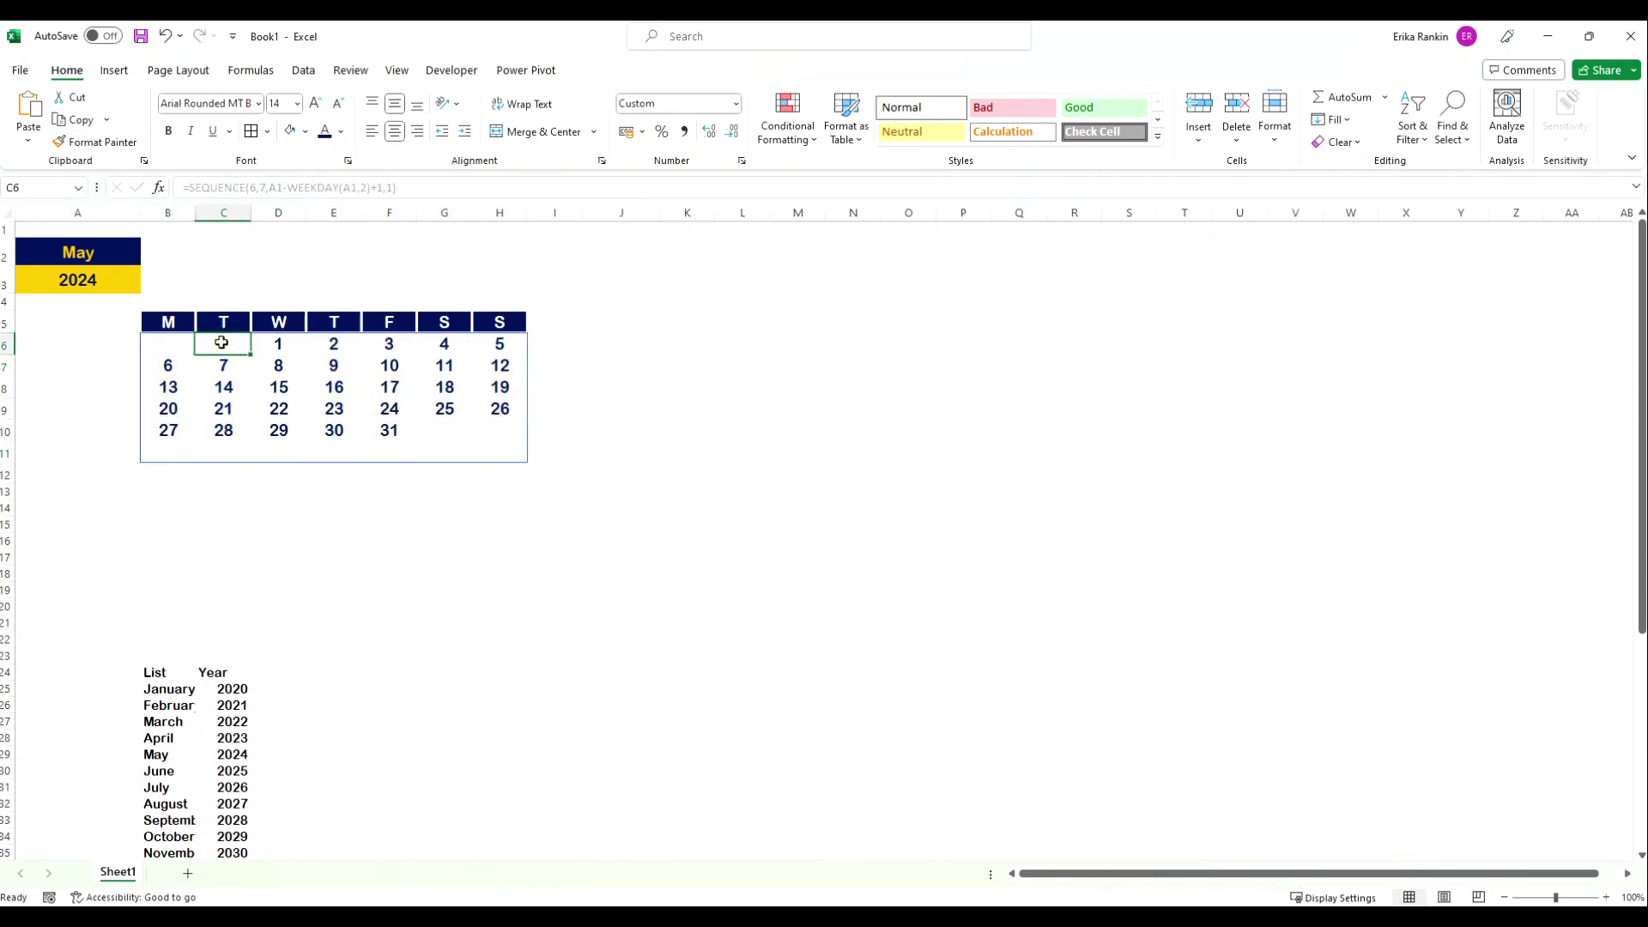
pyautogui.click(170, 344)
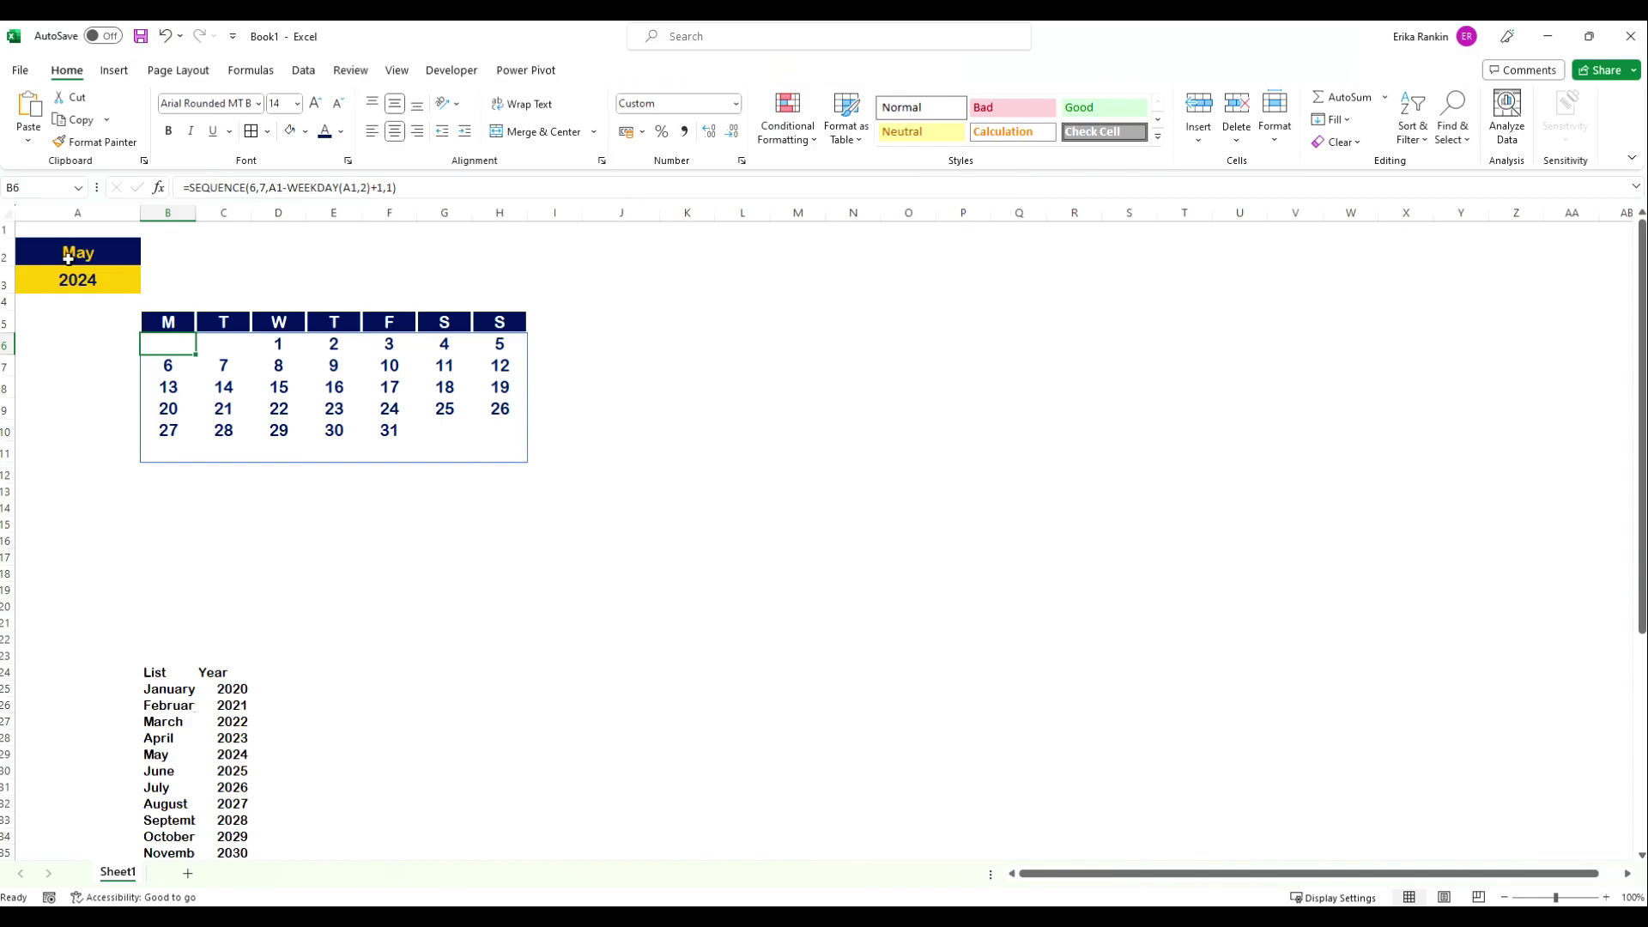
# Test the calendar's month dropdown in A2 by choosing March, May and finally June.
pyautogui.click(103, 254)
pyautogui.click(148, 258)
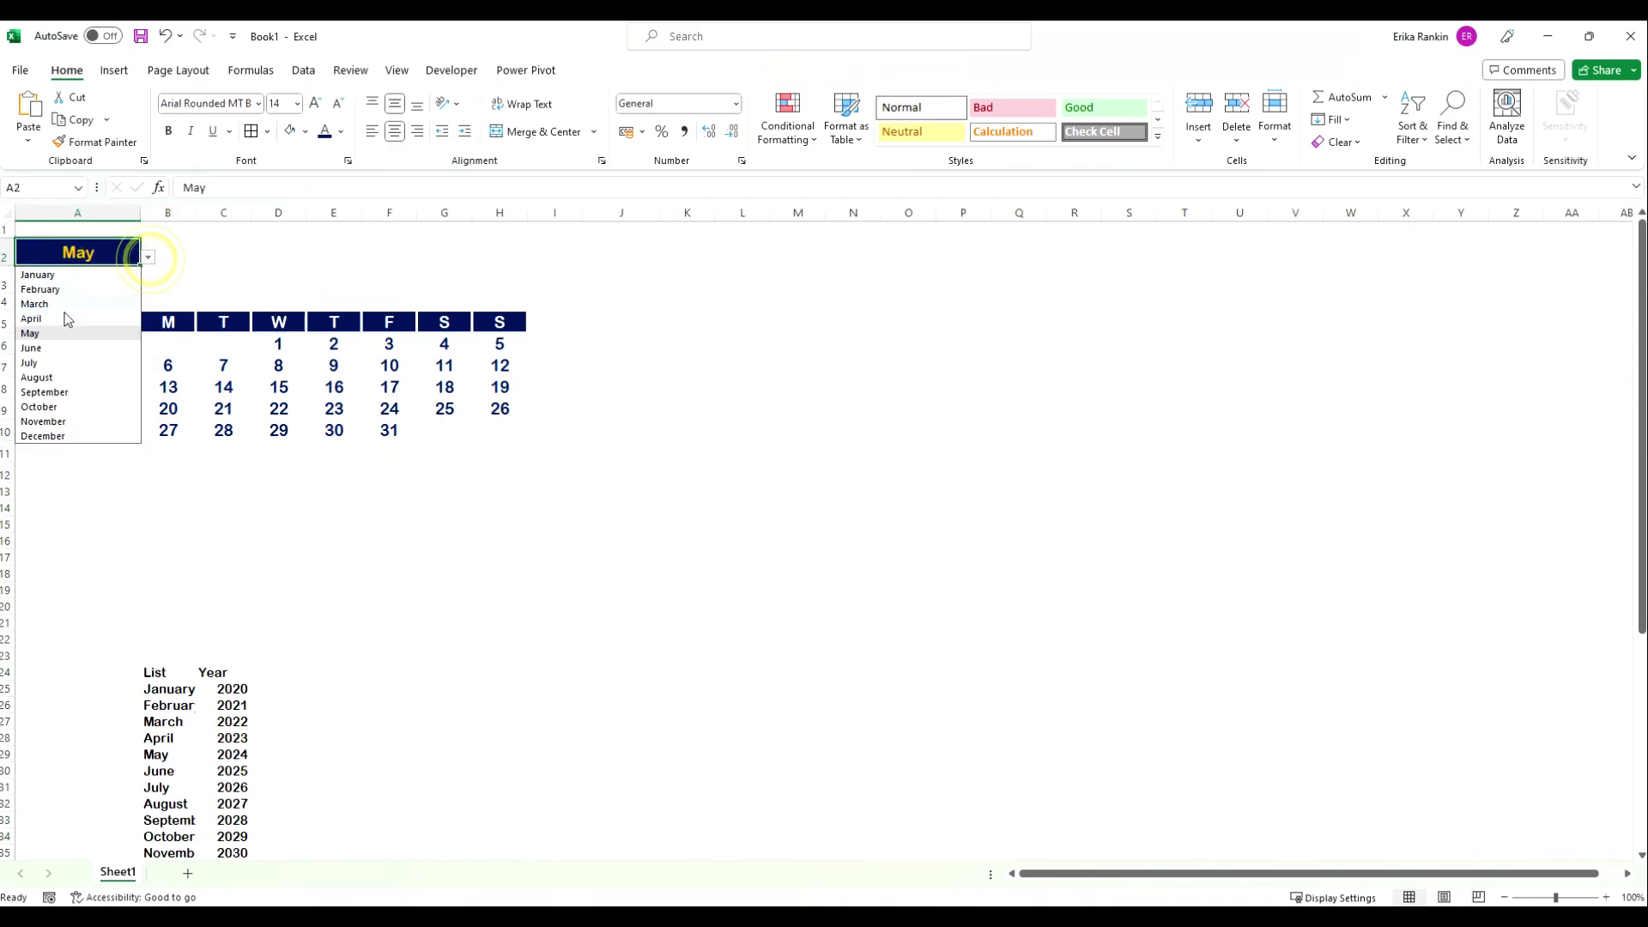
pyautogui.click(68, 303)
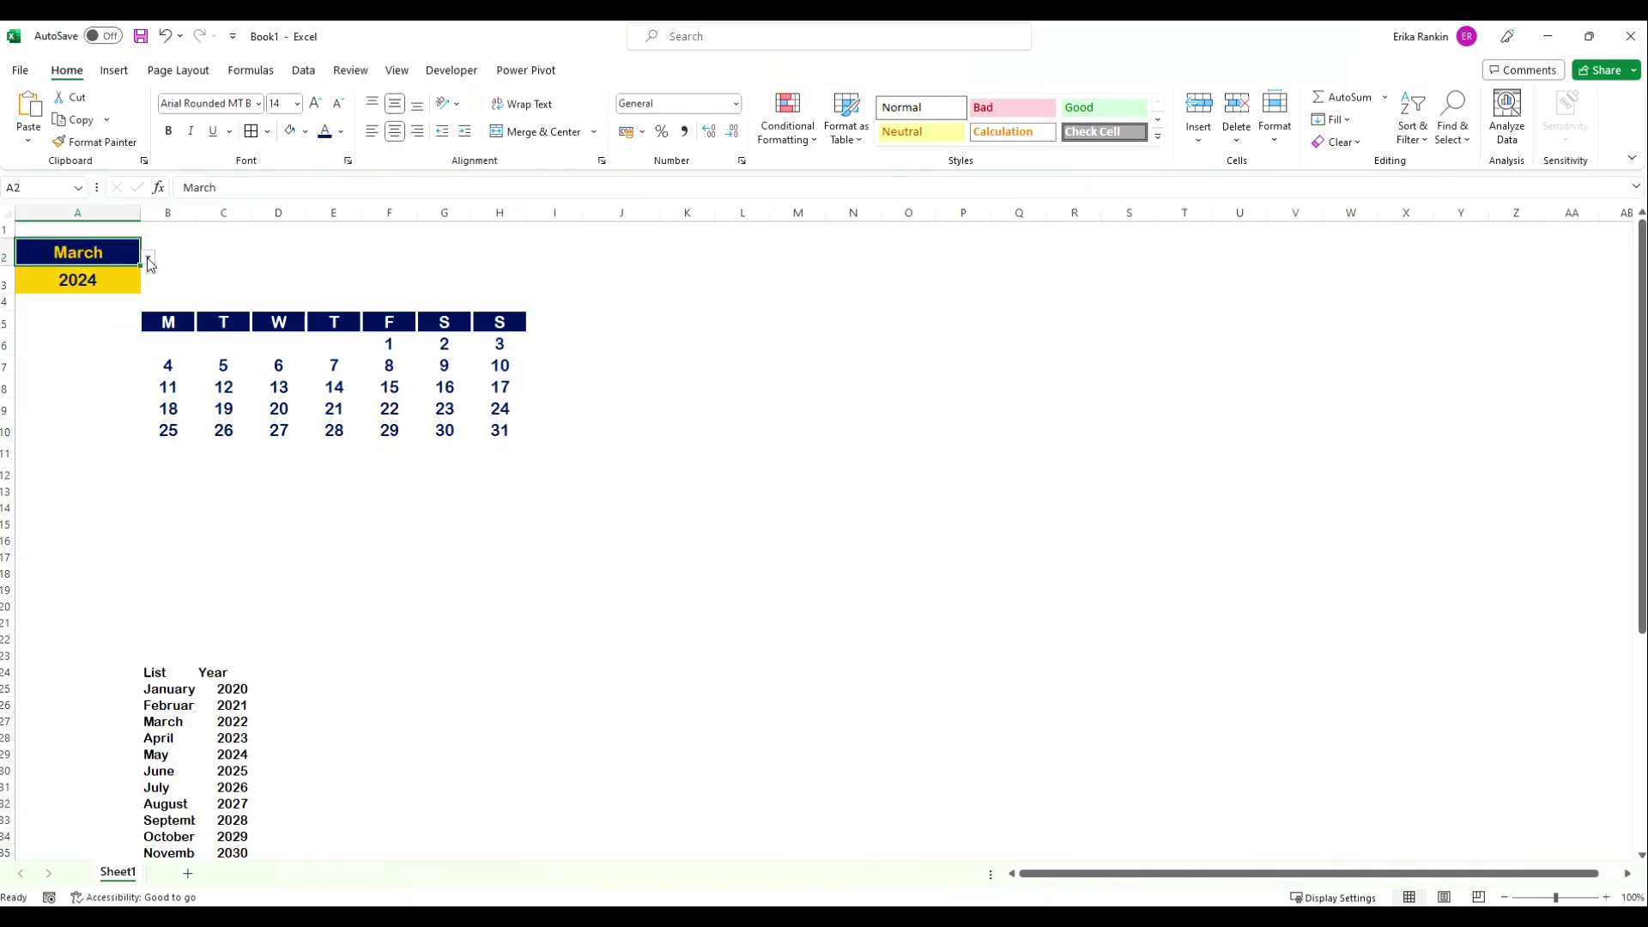
pyautogui.click(149, 258)
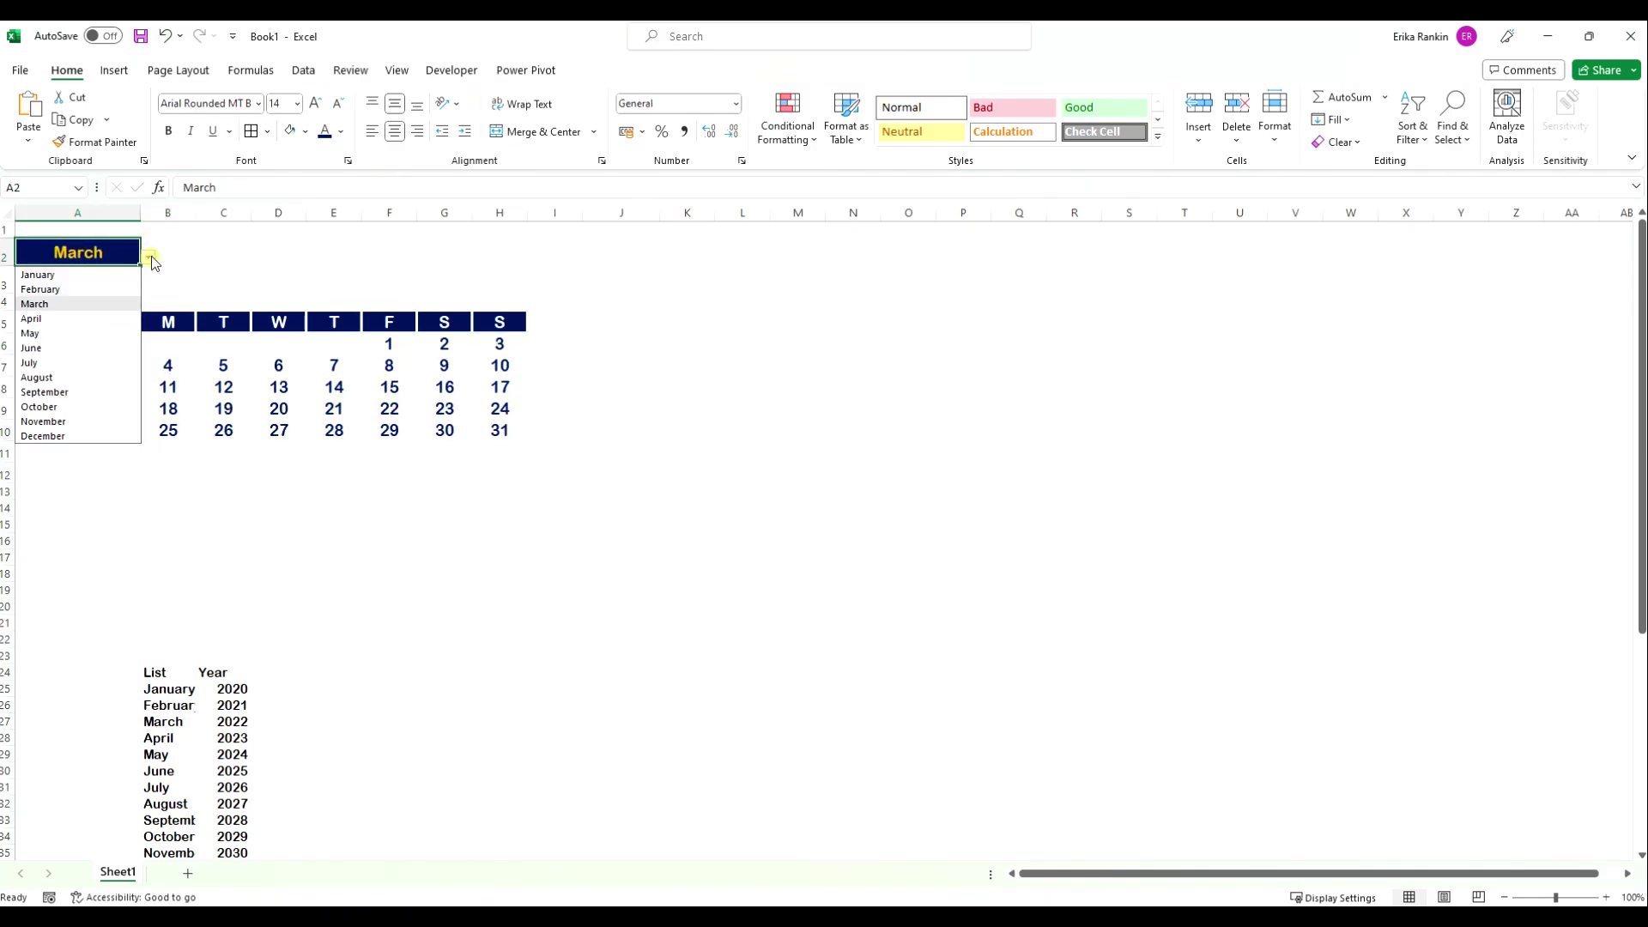
pyautogui.click(30, 333)
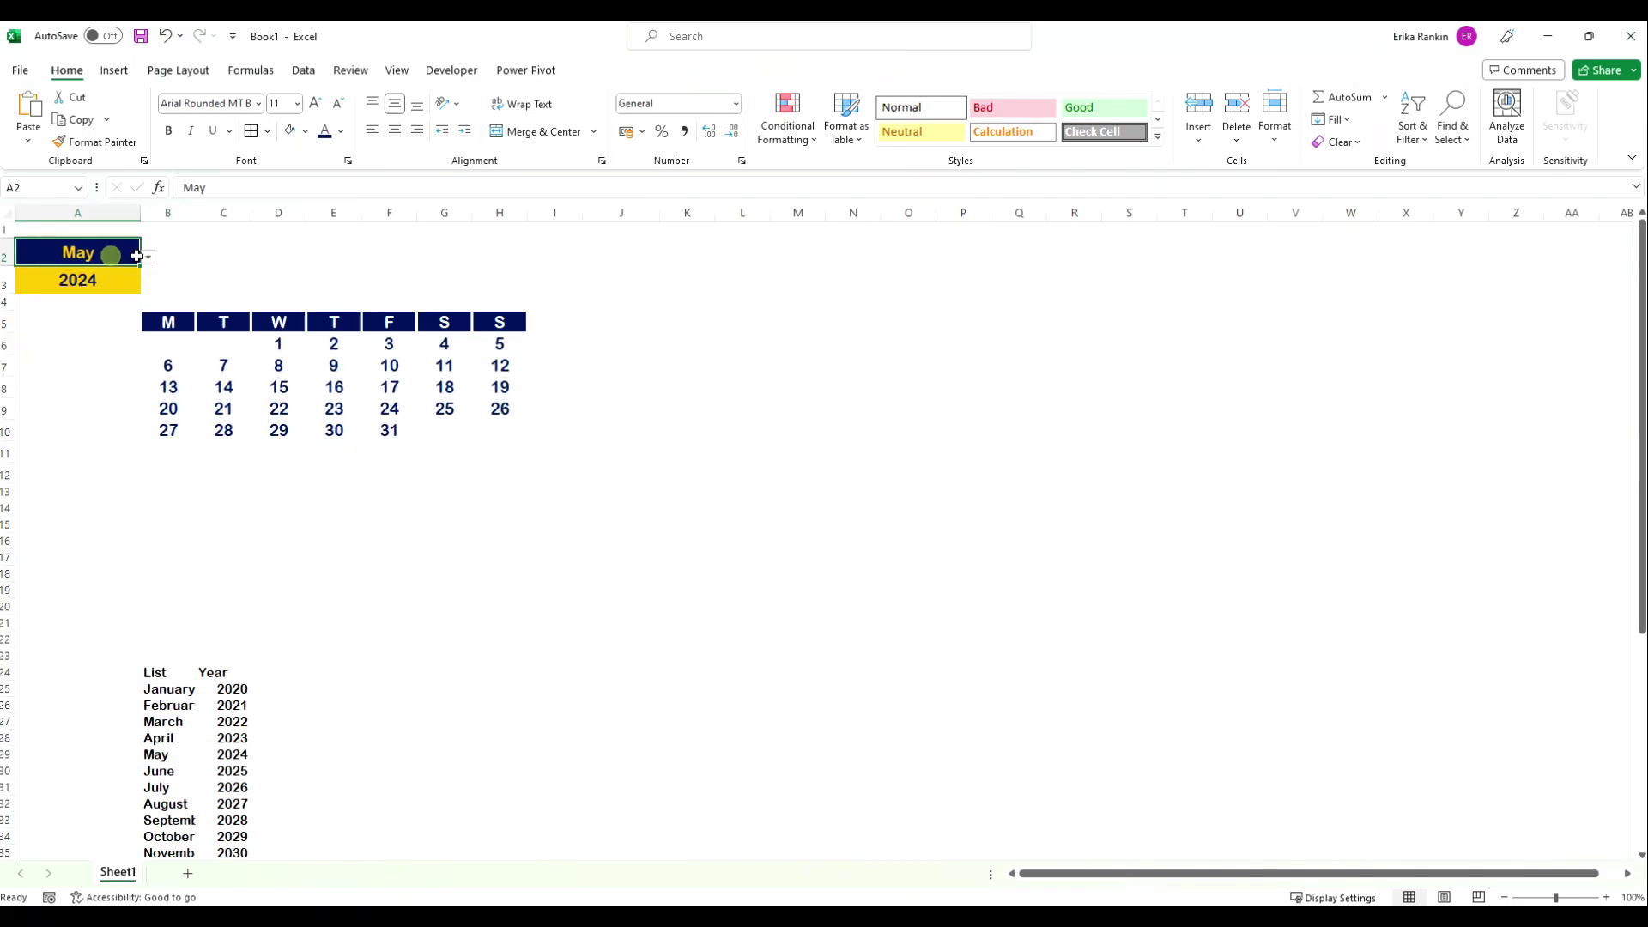
pyautogui.click(149, 258)
pyautogui.click(36, 350)
# Test the year dropdown in A3 by choosing 2023, 2046 and finally 2041.
pyautogui.click(120, 280)
pyautogui.click(148, 285)
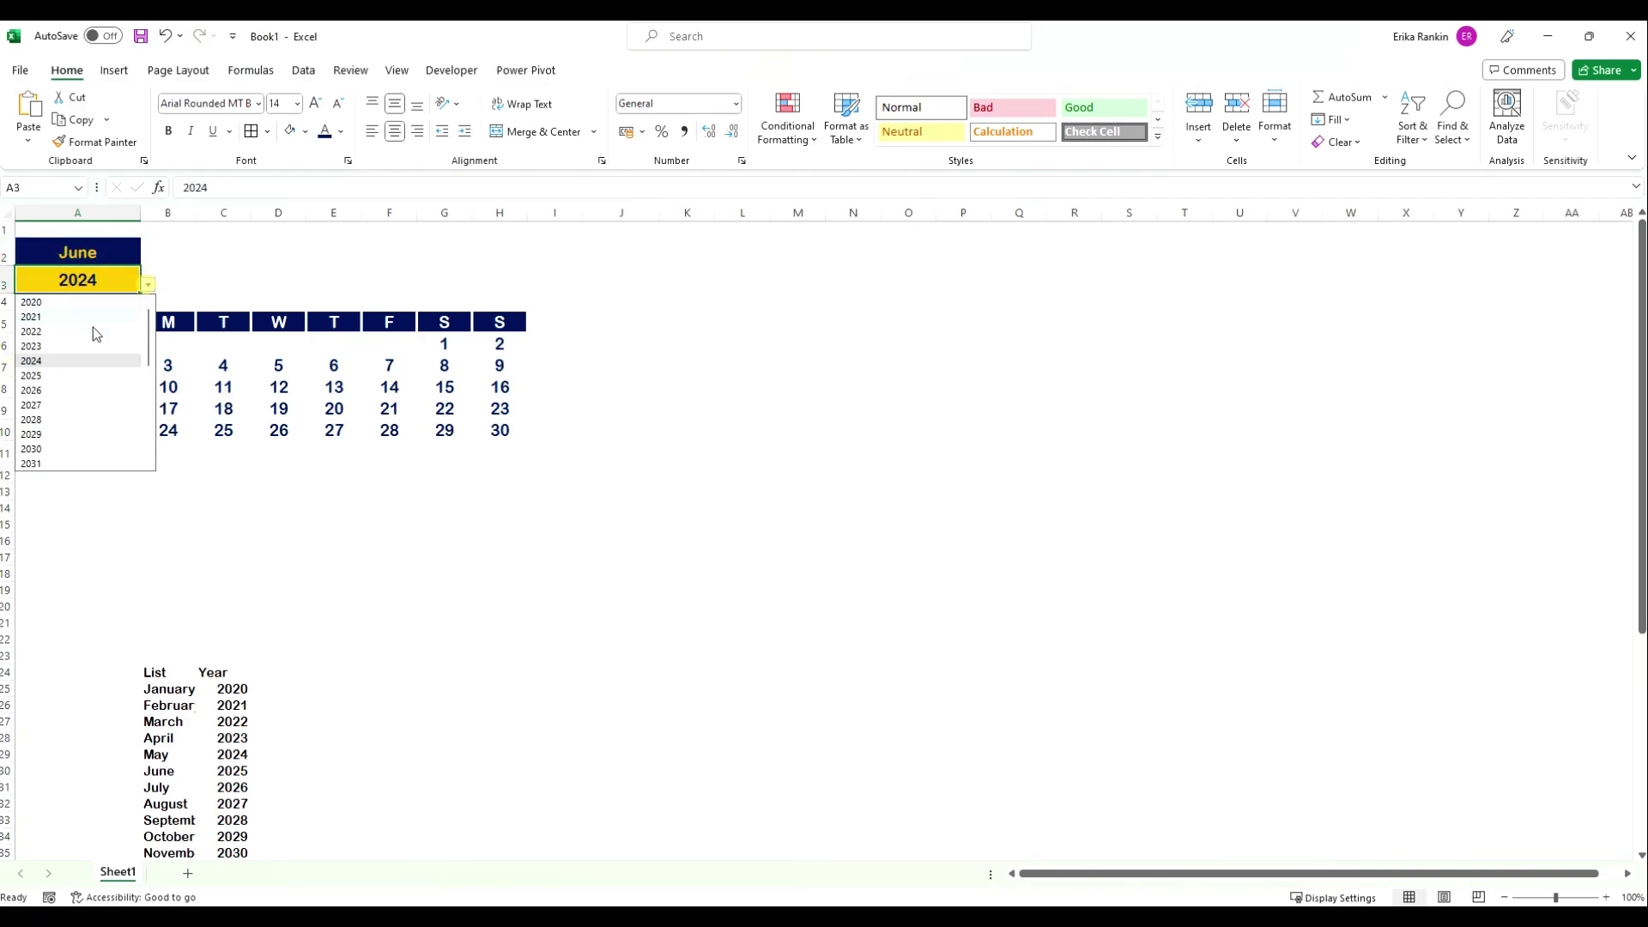
pyautogui.click(48, 345)
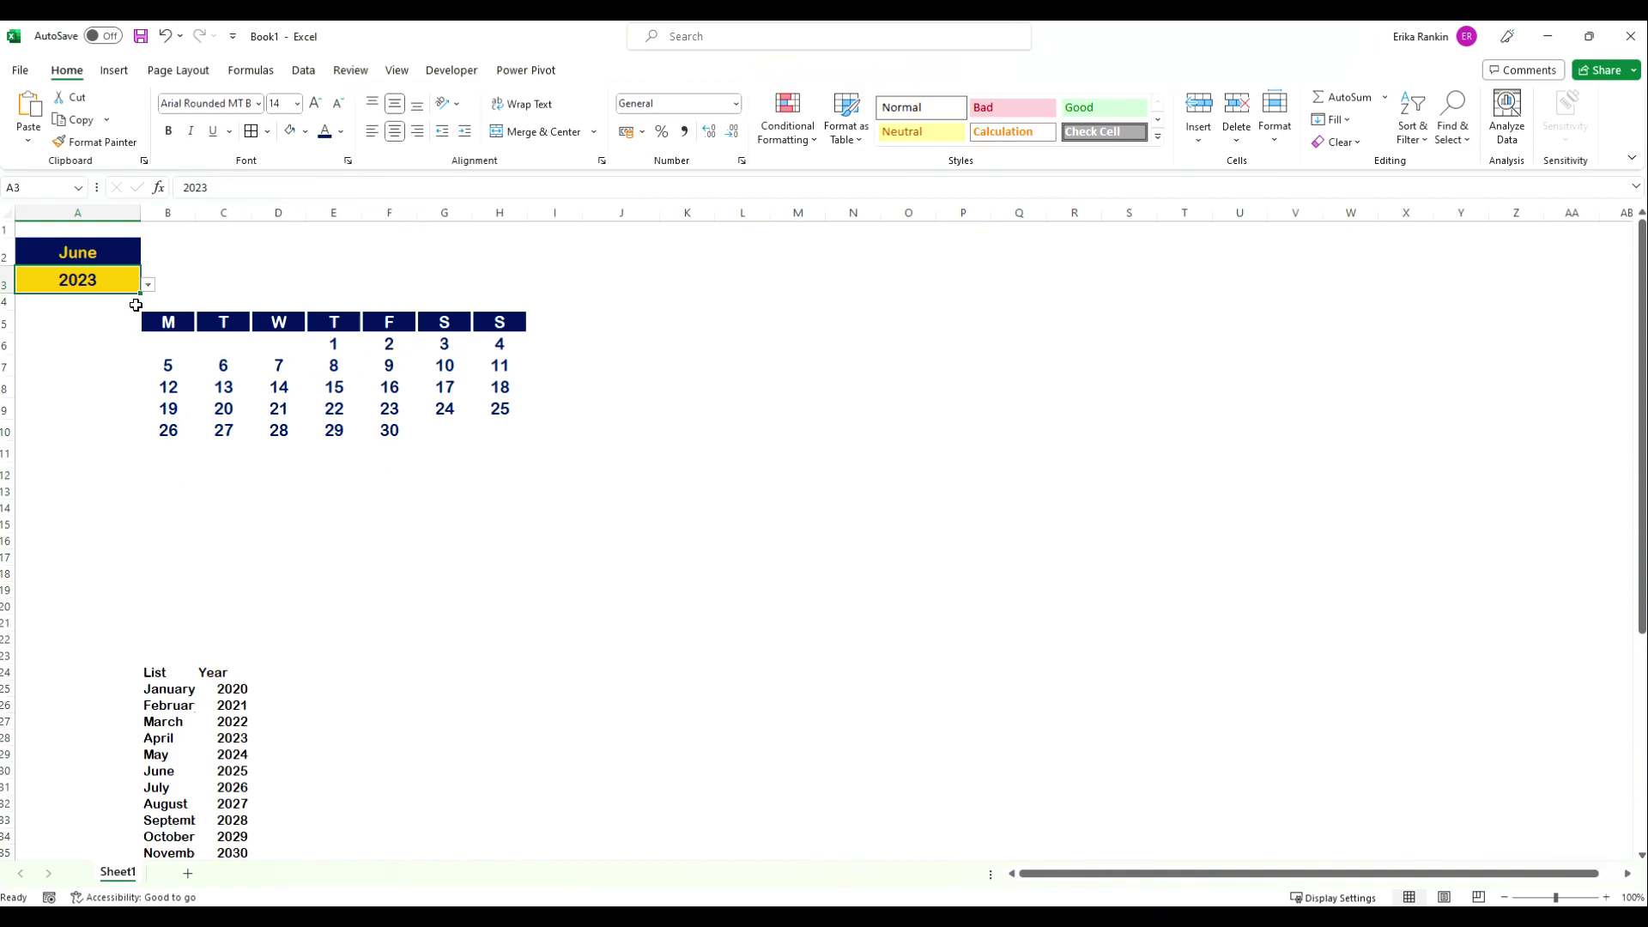
pyautogui.click(148, 285)
pyautogui.scroll(-5, 55, 409)
pyautogui.click(30, 405)
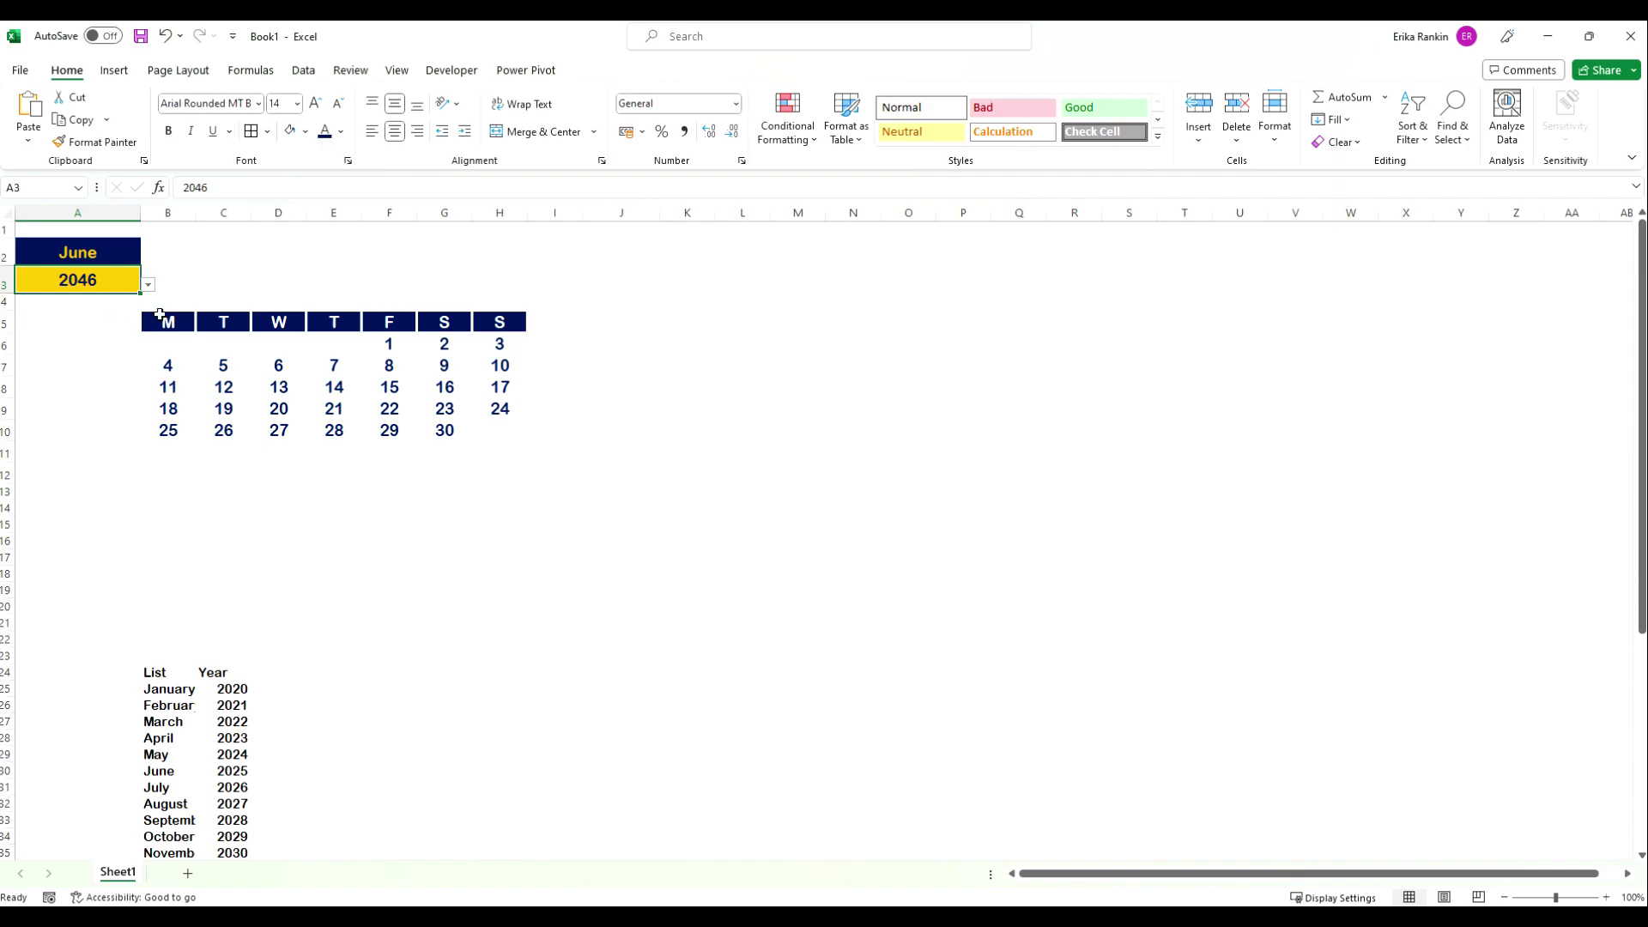
pyautogui.click(149, 285)
pyautogui.click(73, 397)
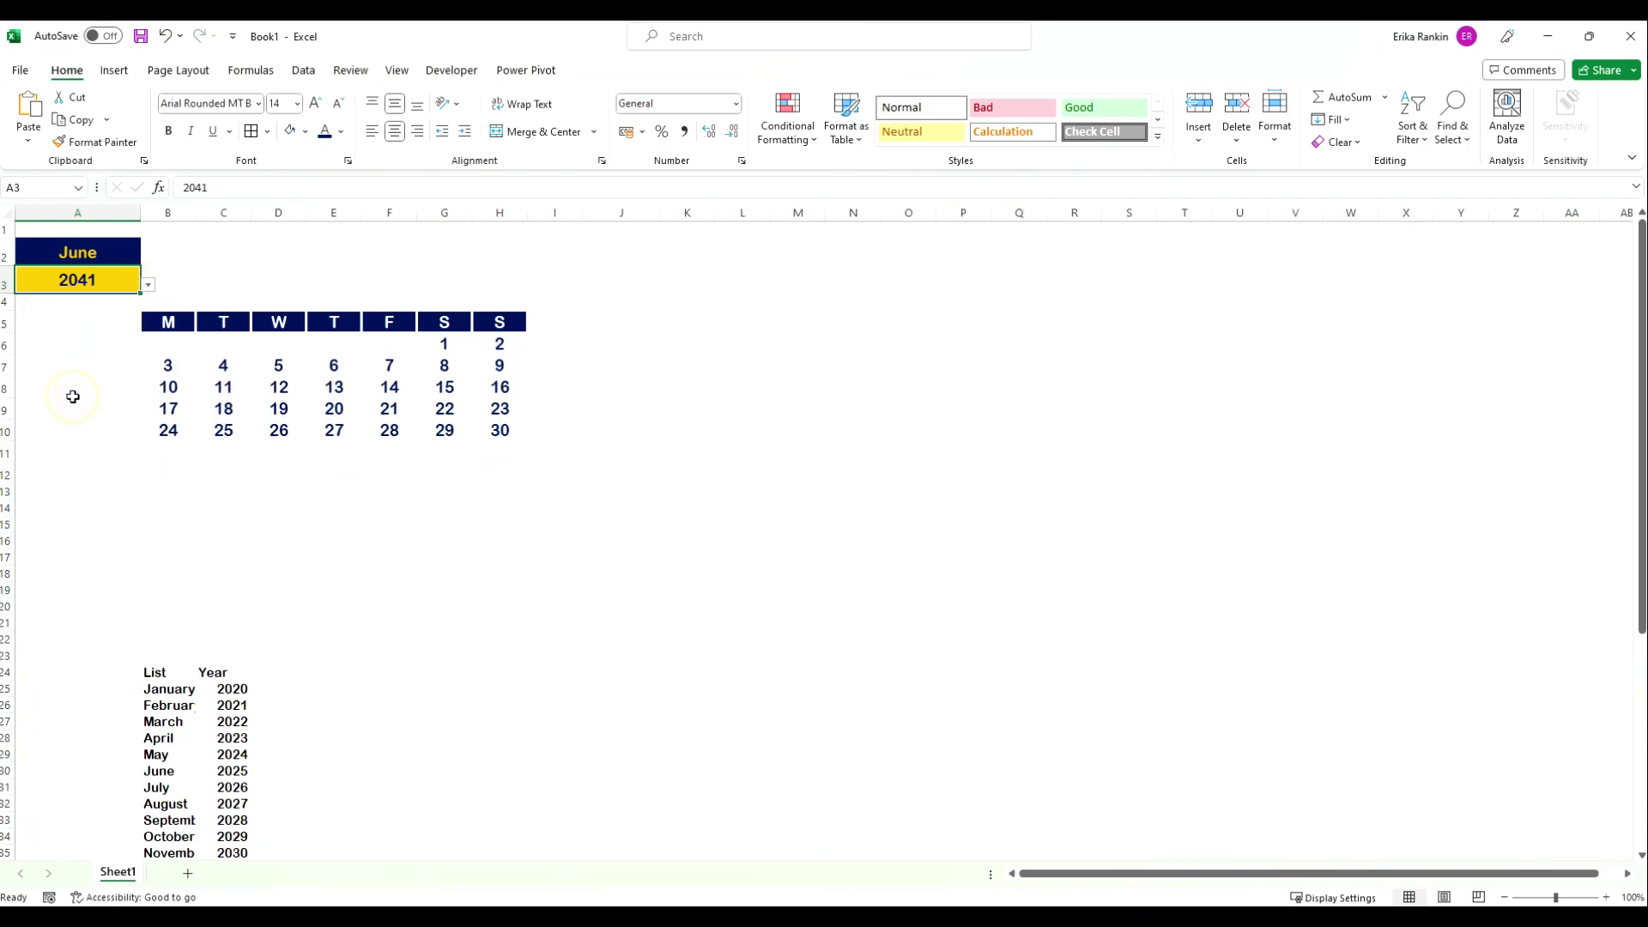